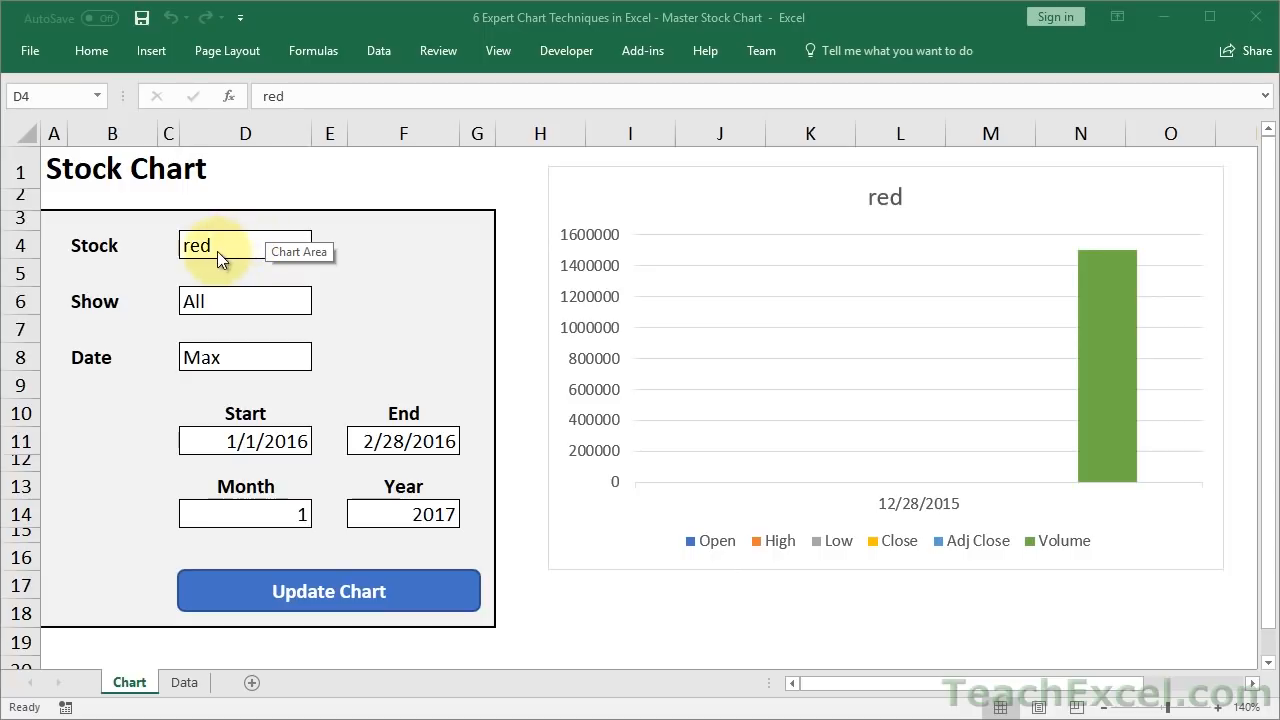
# Set the chart's Stock field to goog and its Show field to Open
pyautogui.write('goog')
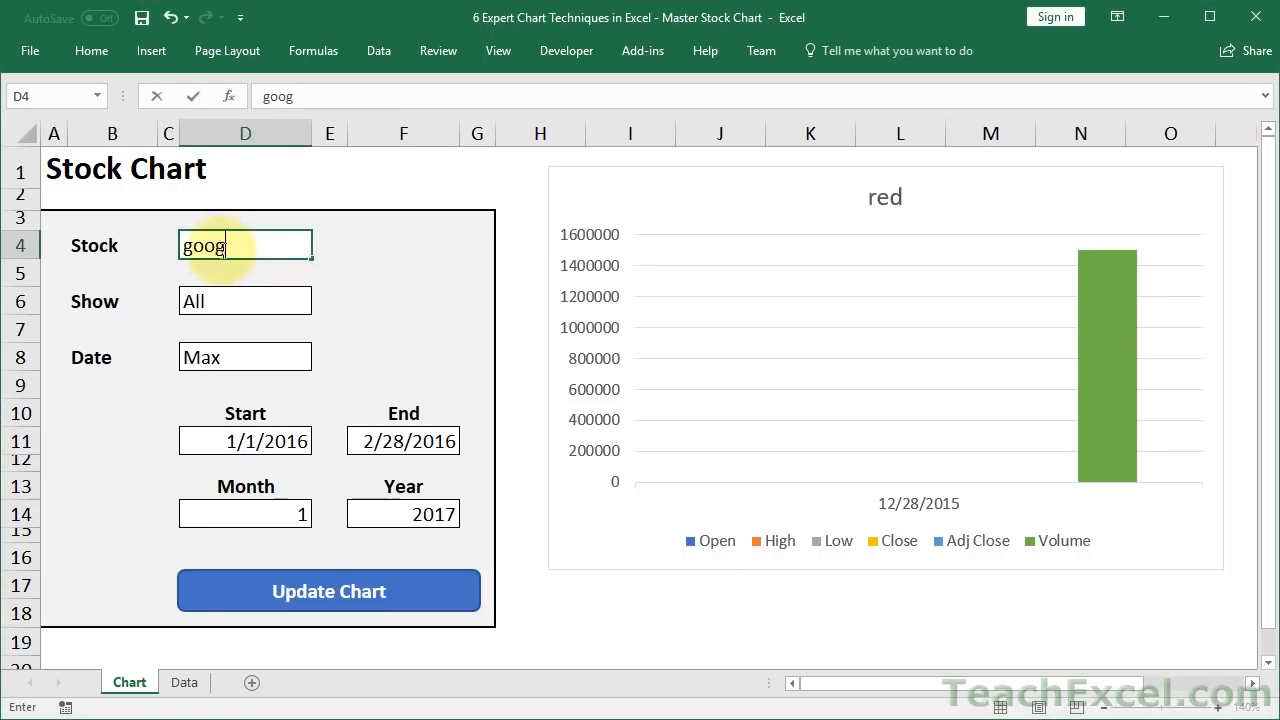
pyautogui.click(255, 298)
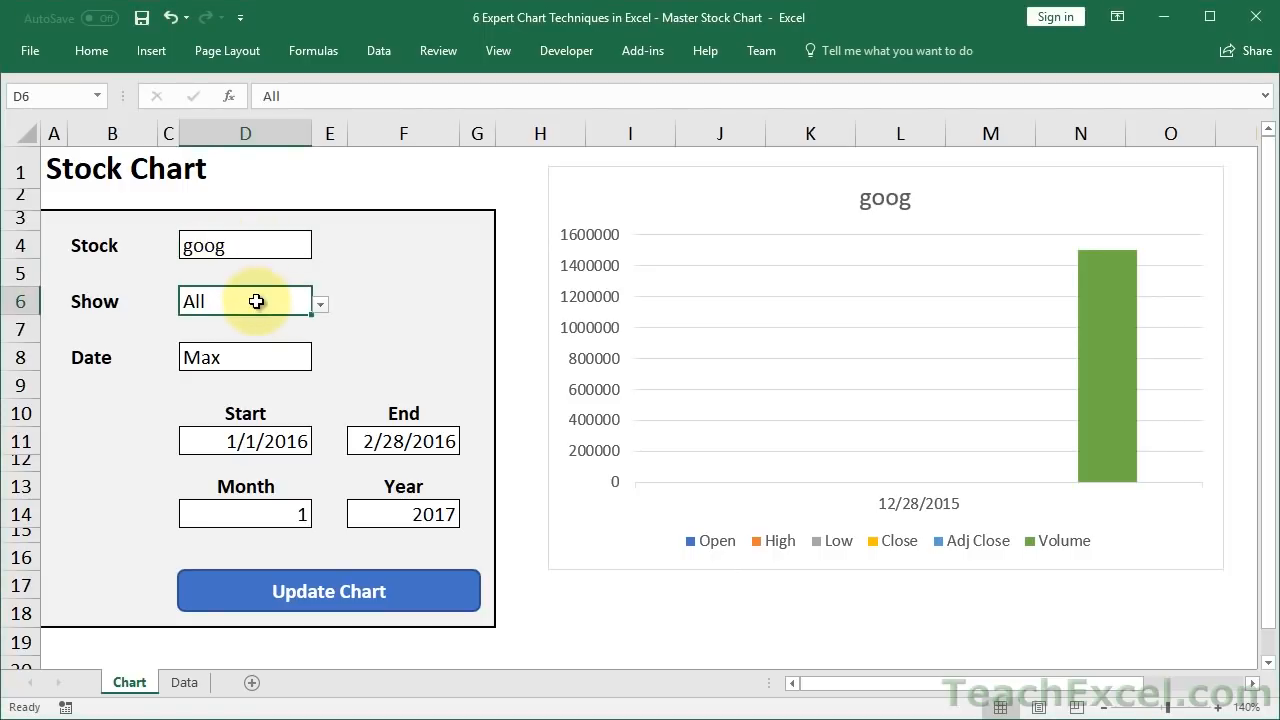
pyautogui.click(319, 305)
pyautogui.click(275, 328)
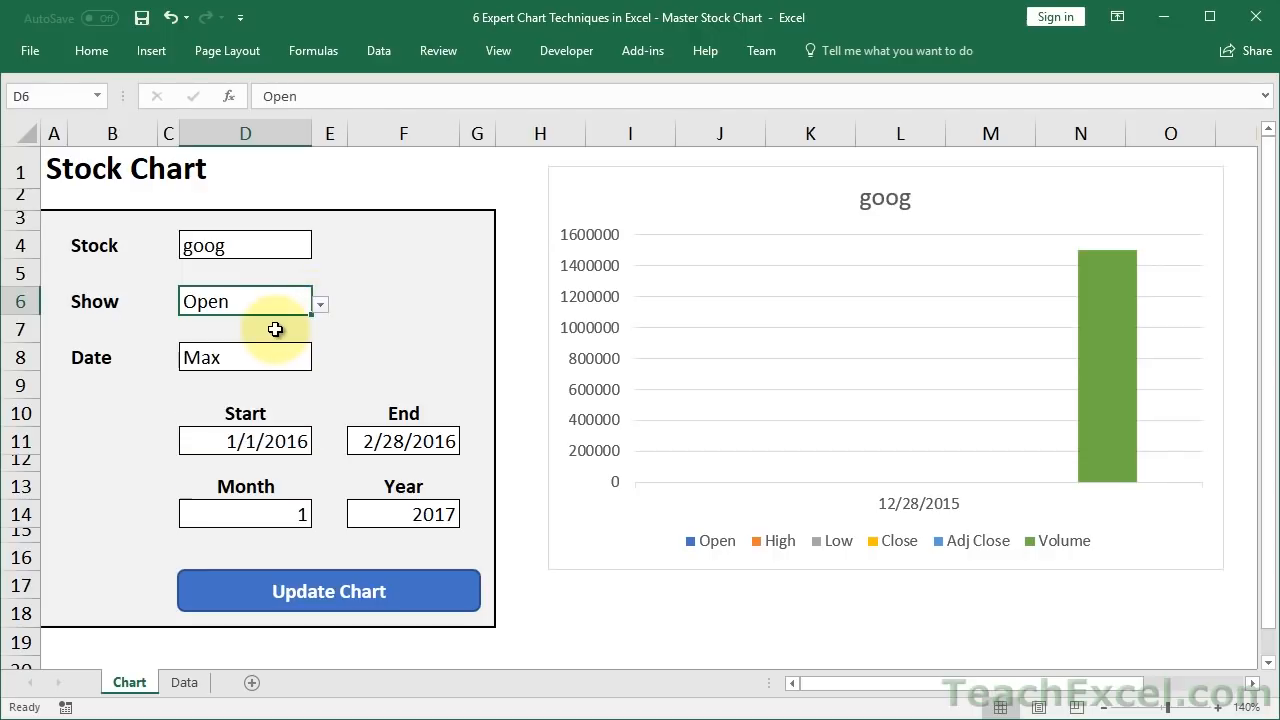
# Set the Date filter to Year with 2016 as the year, and update the chart
pyautogui.click(268, 358)
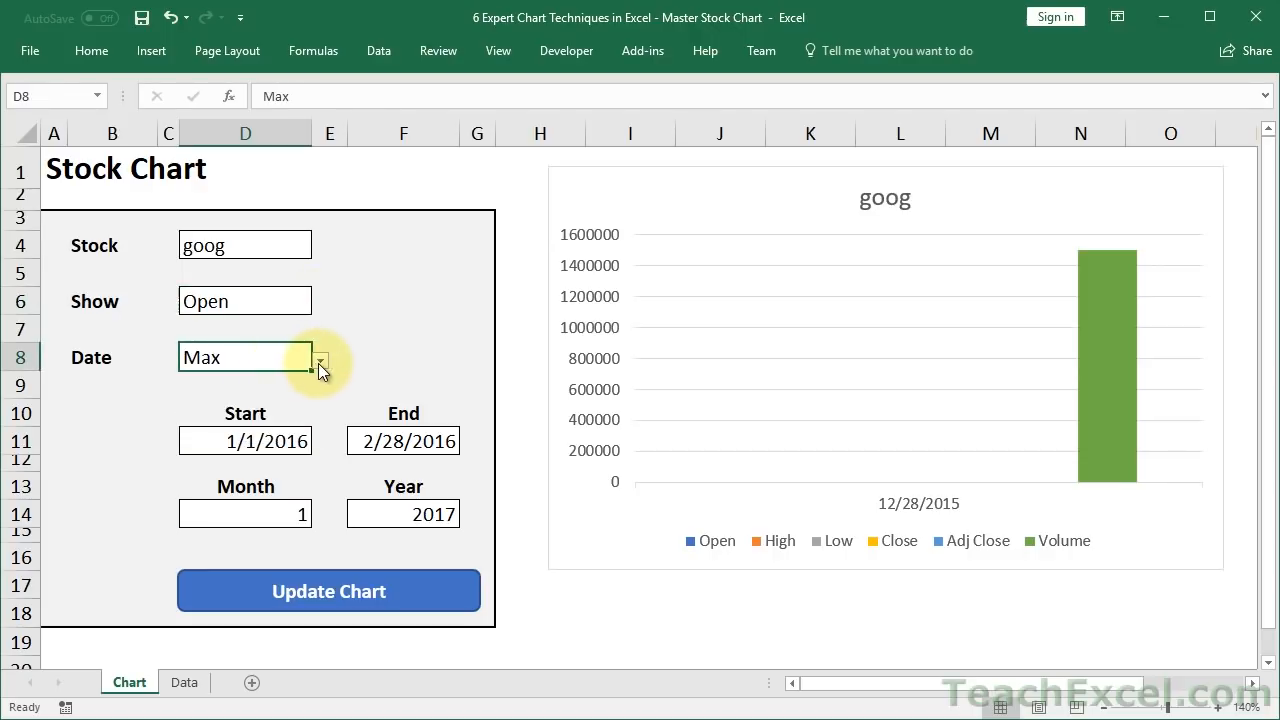
pyautogui.click(320, 363)
pyautogui.click(247, 416)
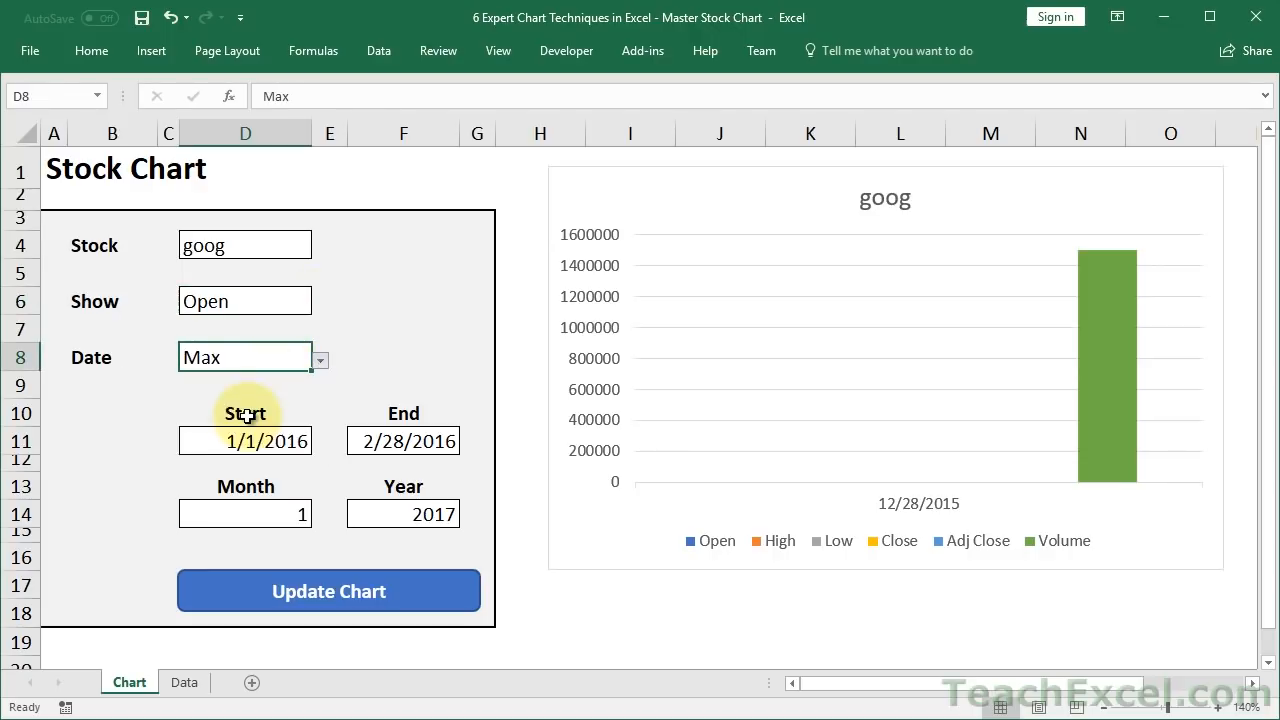
pyautogui.click(440, 514)
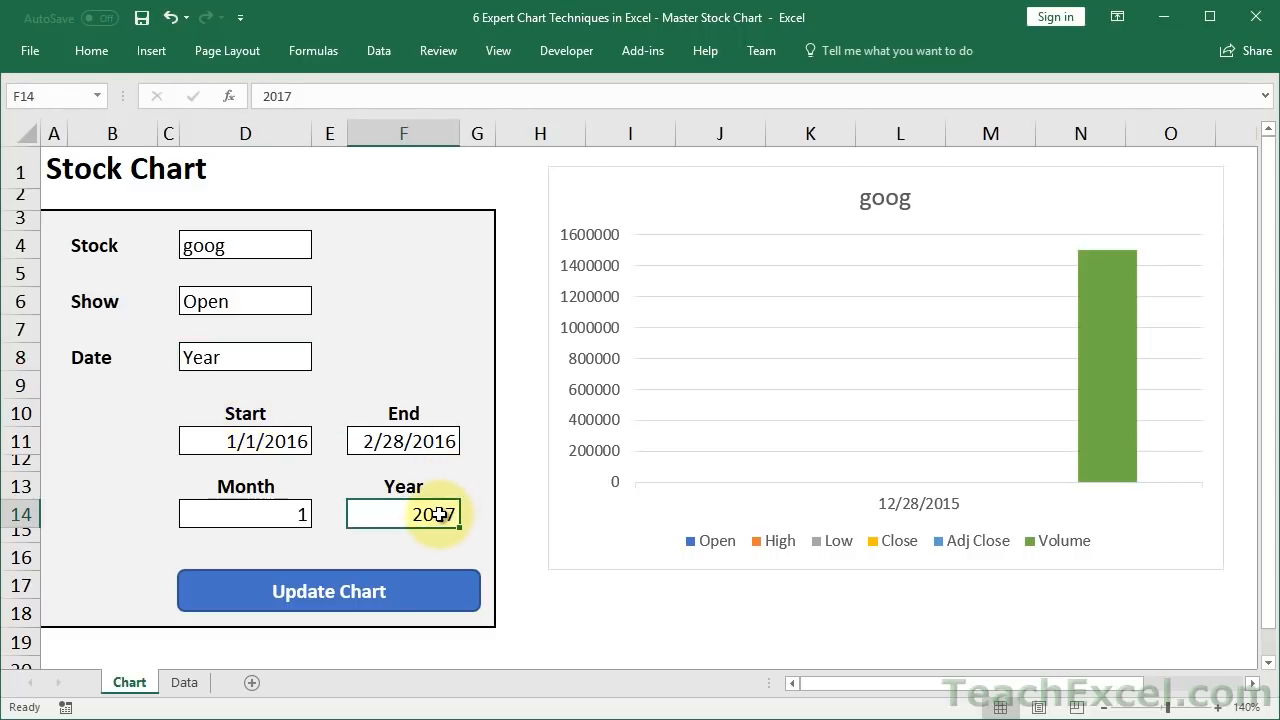
pyautogui.write('2016')
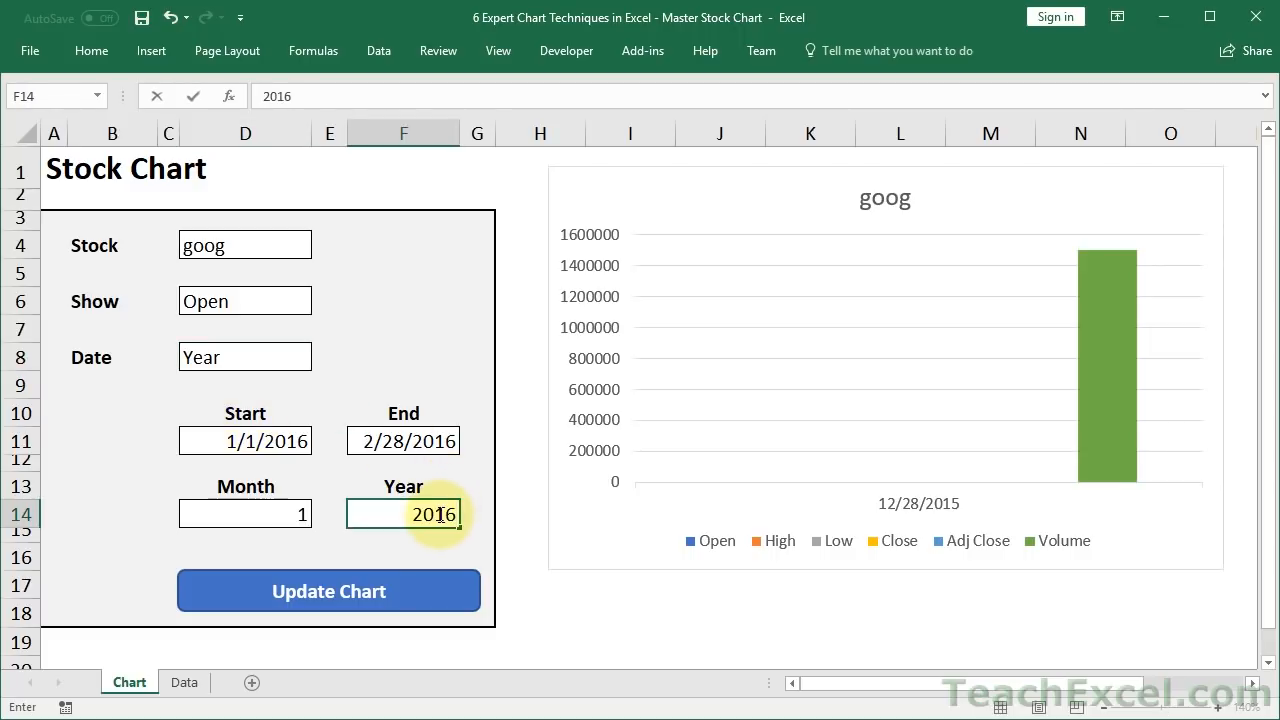
pyautogui.click(298, 594)
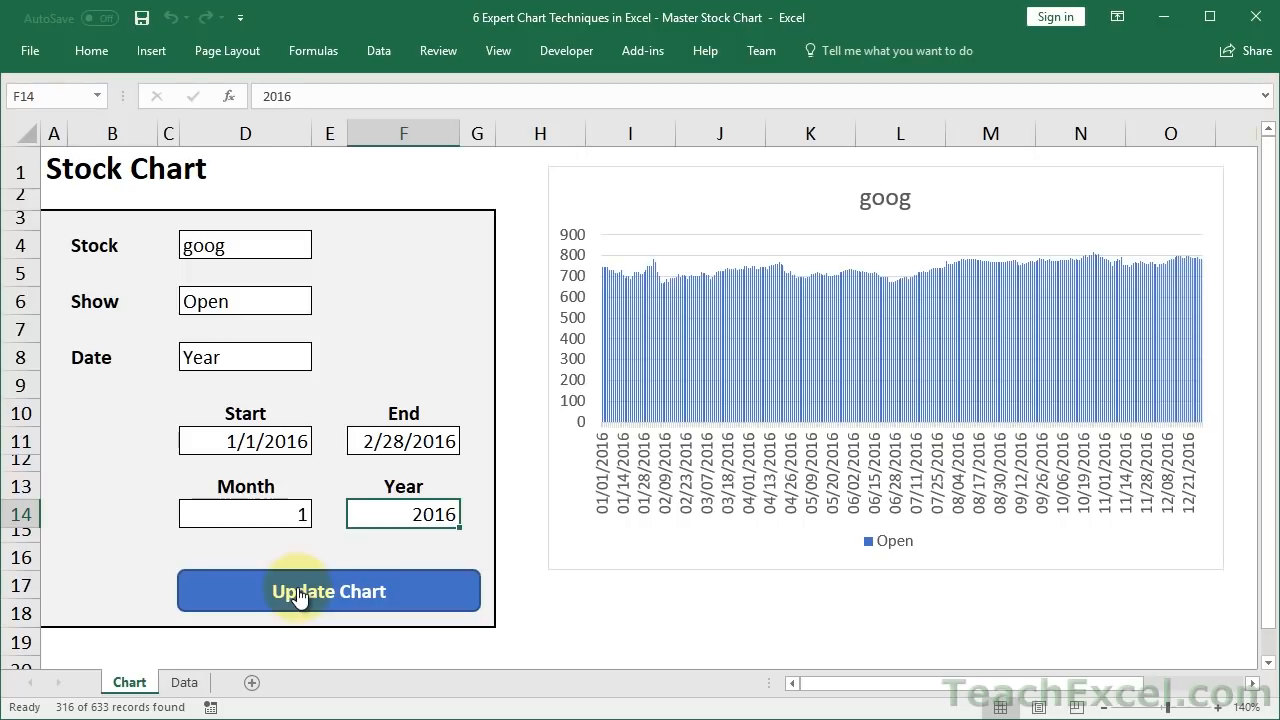
# Examine the filtered stock records on the Data sheet and return to the Chart sheet
pyautogui.click(184, 682)
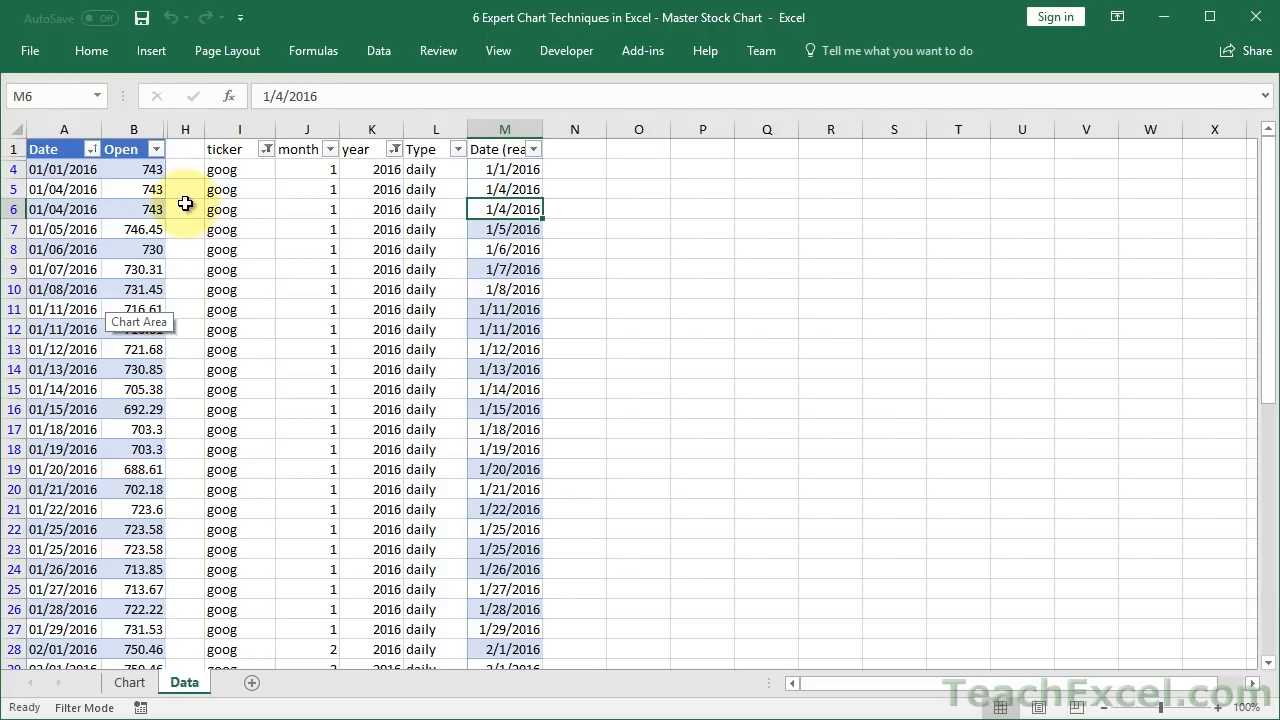
pyautogui.click(127, 682)
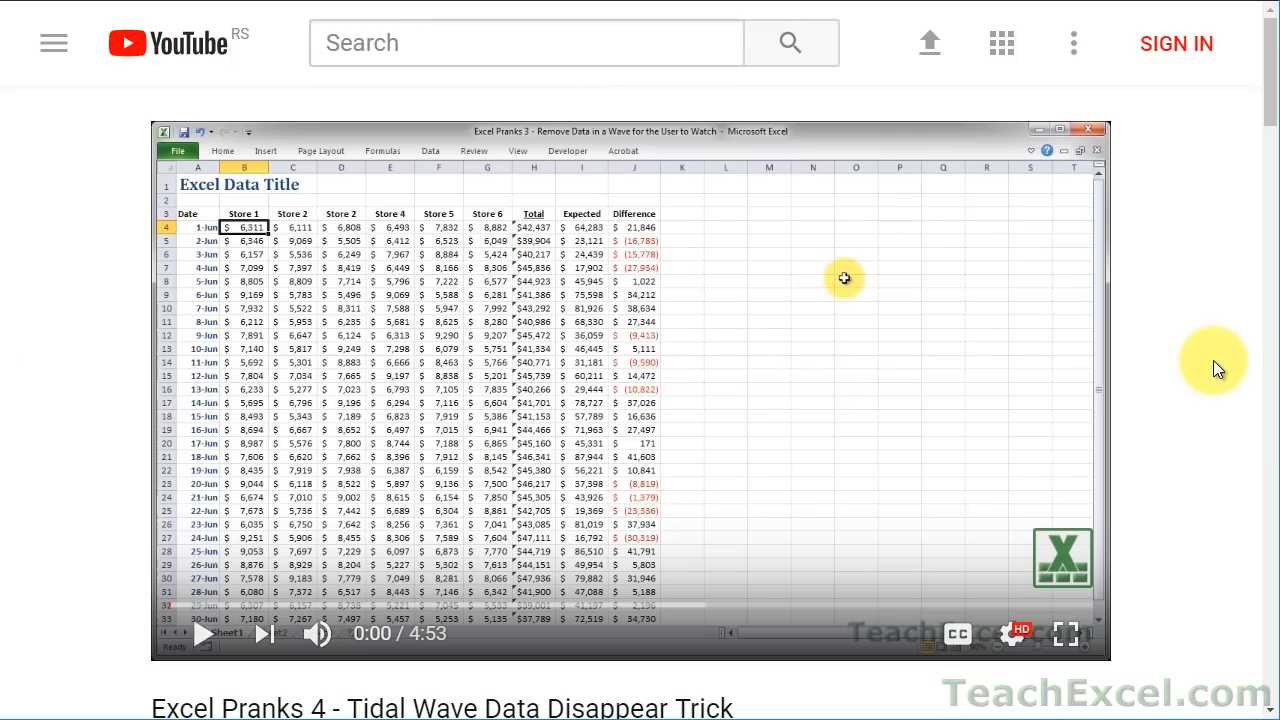
# In YouTube, like the Excel Pranks 4 video and subscribe to the TeachExcel channel
pyautogui.scroll(-5, 1213, 360)
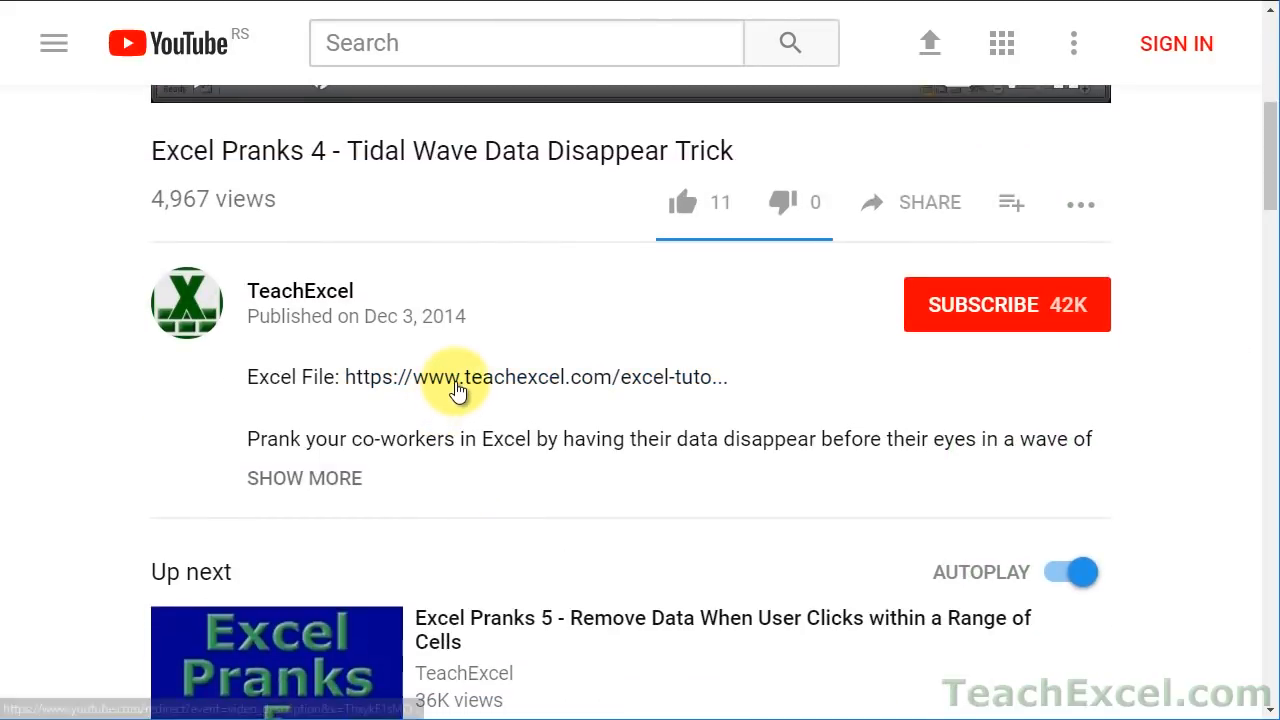
pyautogui.click(457, 386)
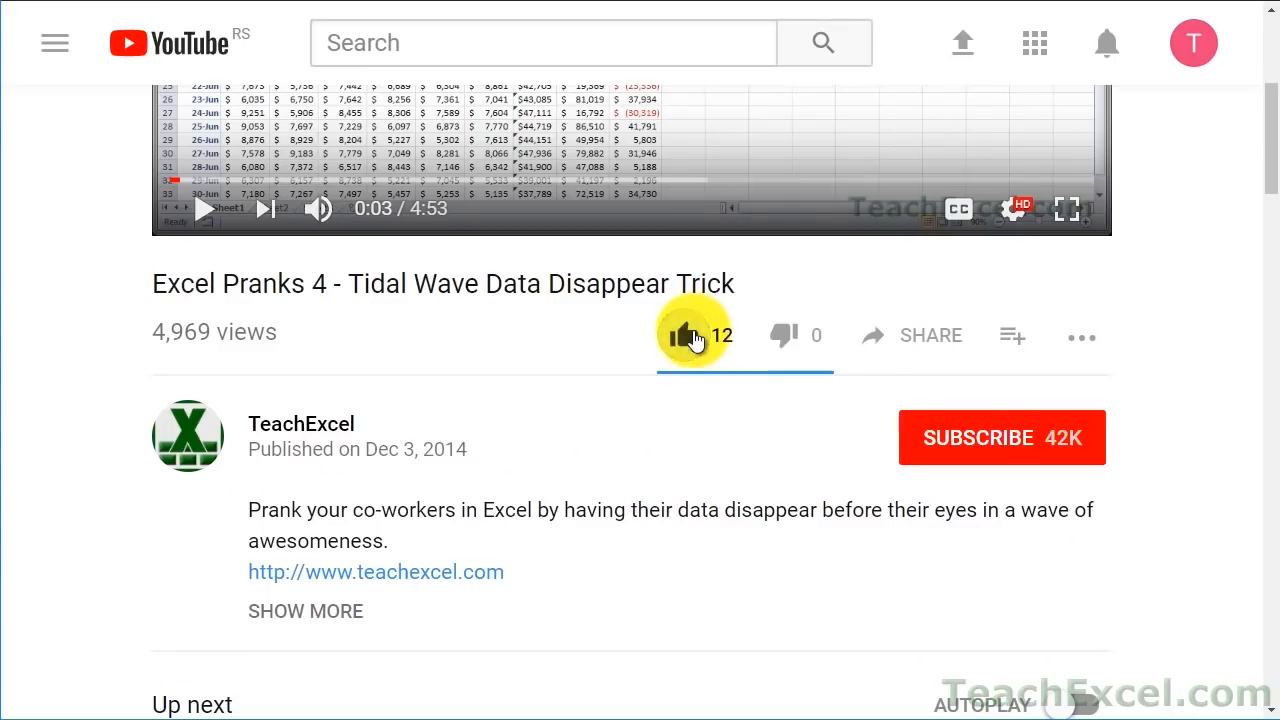
pyautogui.click(770, 412)
pyautogui.click(937, 437)
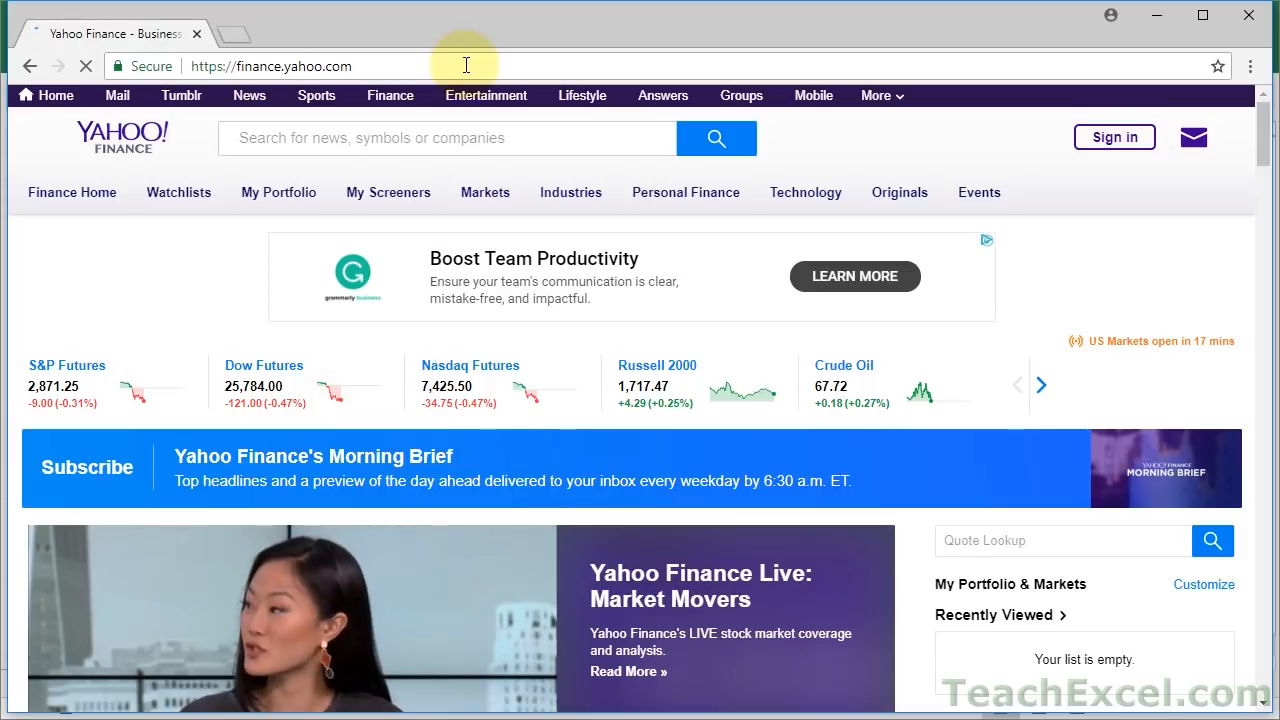
# In Yahoo Finance, search for goog, open its quote page and dismiss the broker pop-up
pyautogui.click(367, 133)
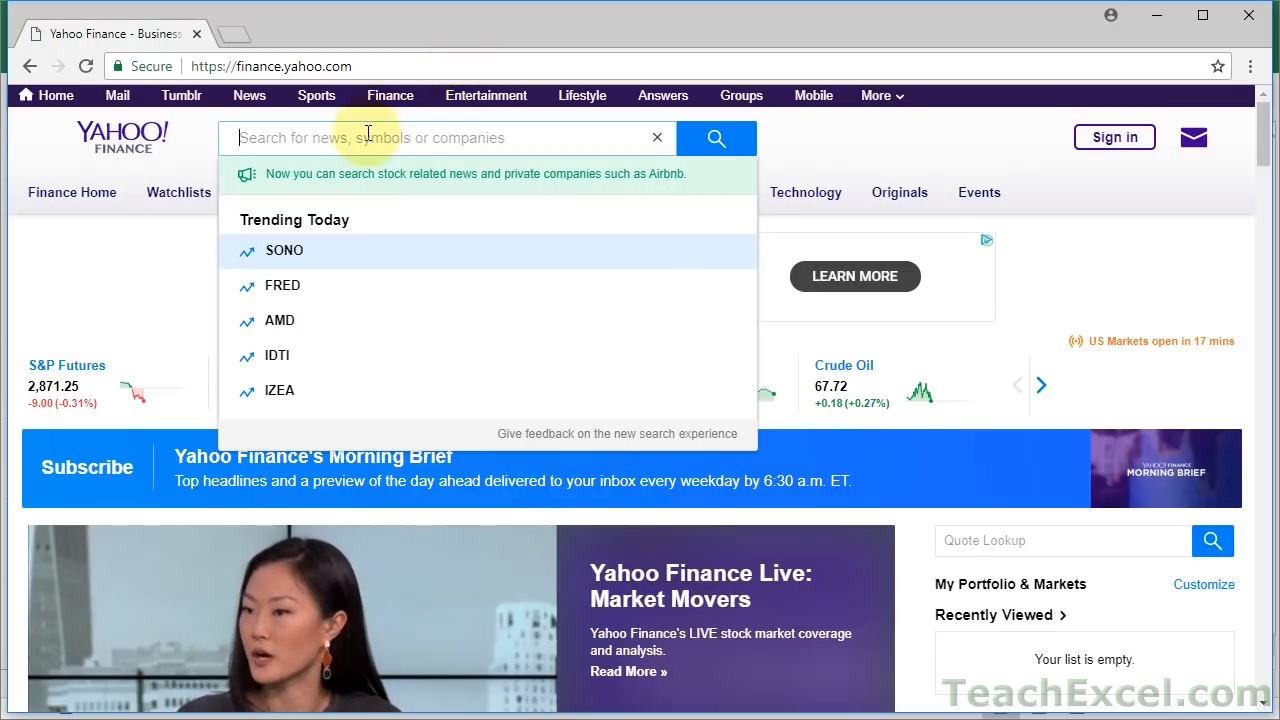
pyautogui.write('goog')
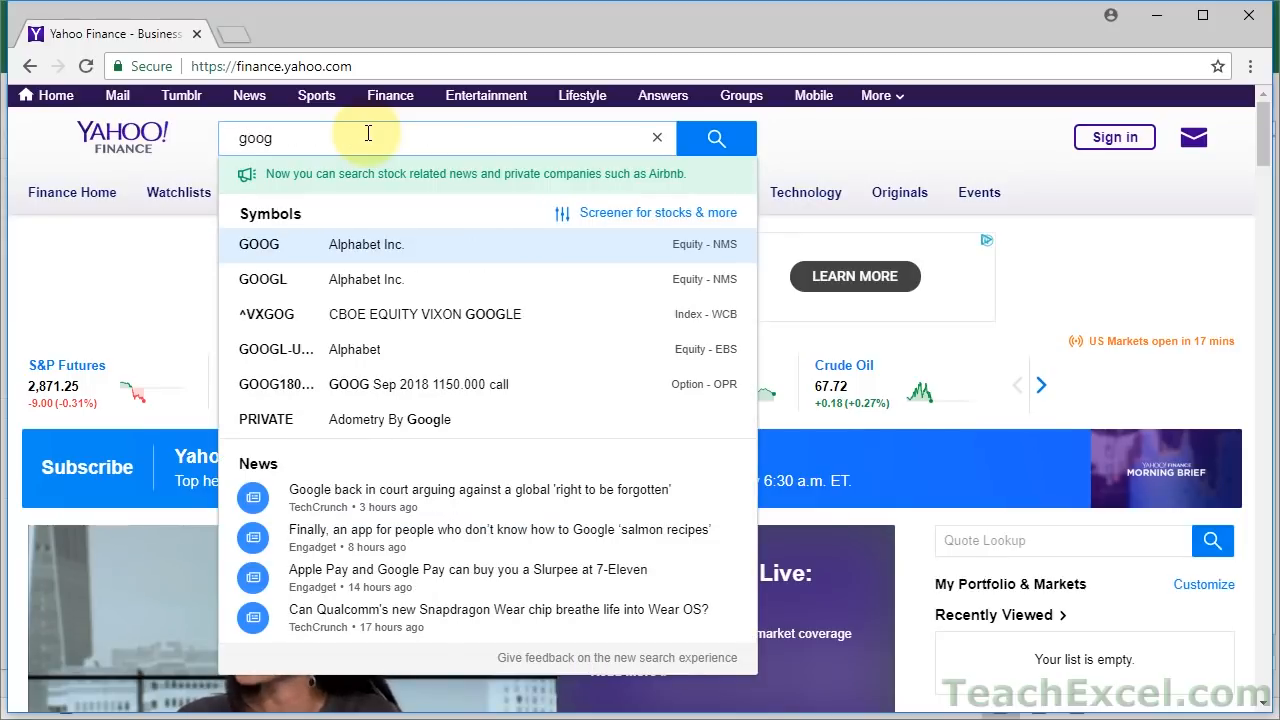
pyautogui.press('Return')
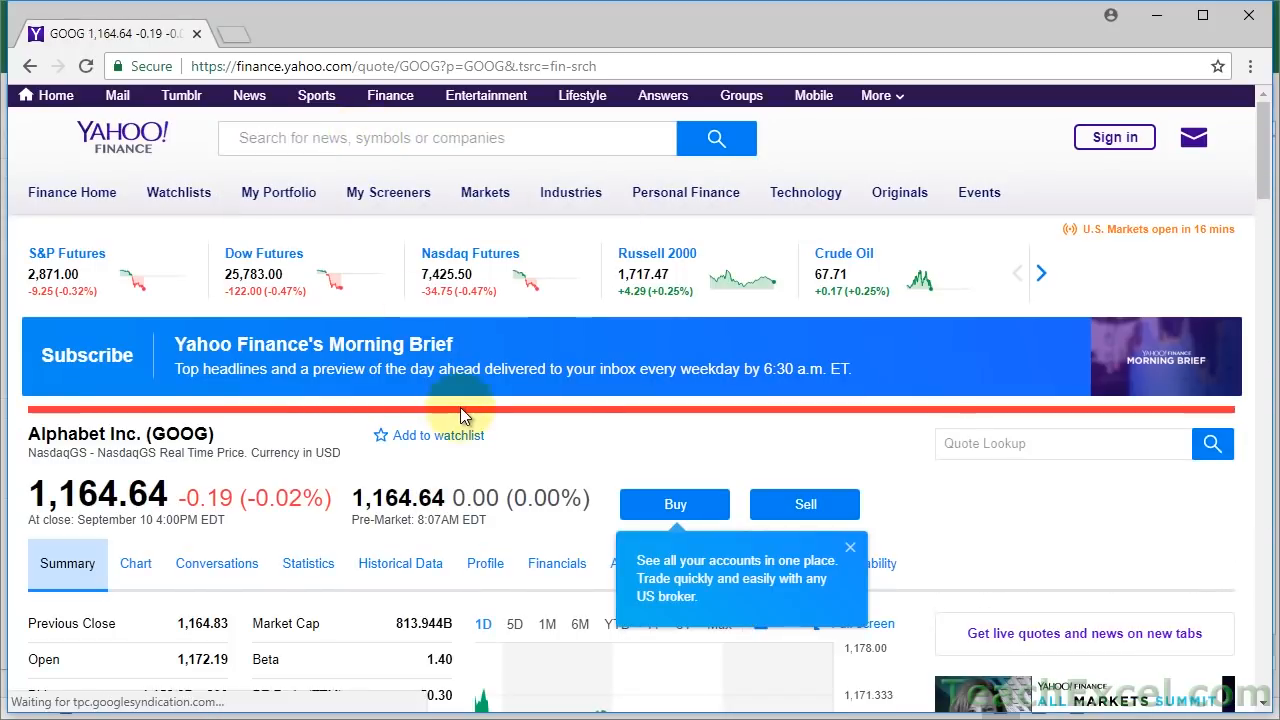
pyautogui.click(850, 549)
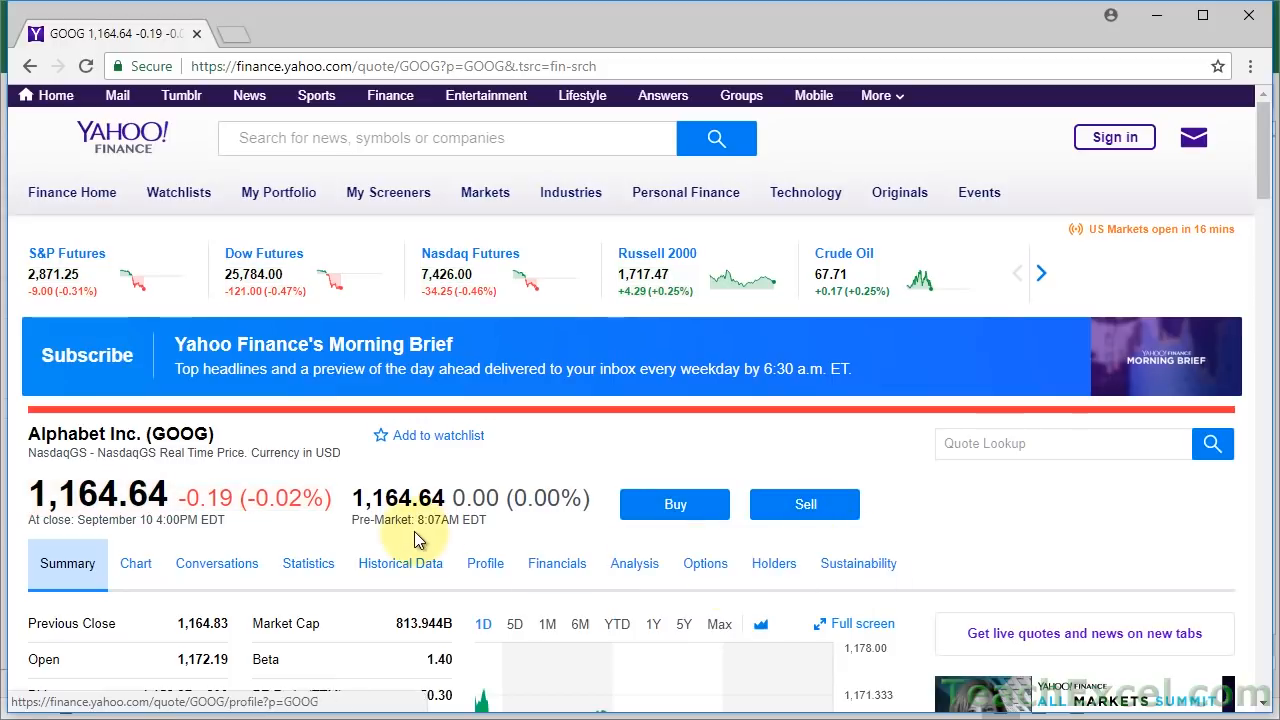
# Open the historical data of the GOOG stock
pyautogui.scroll(-4, 476, 486)
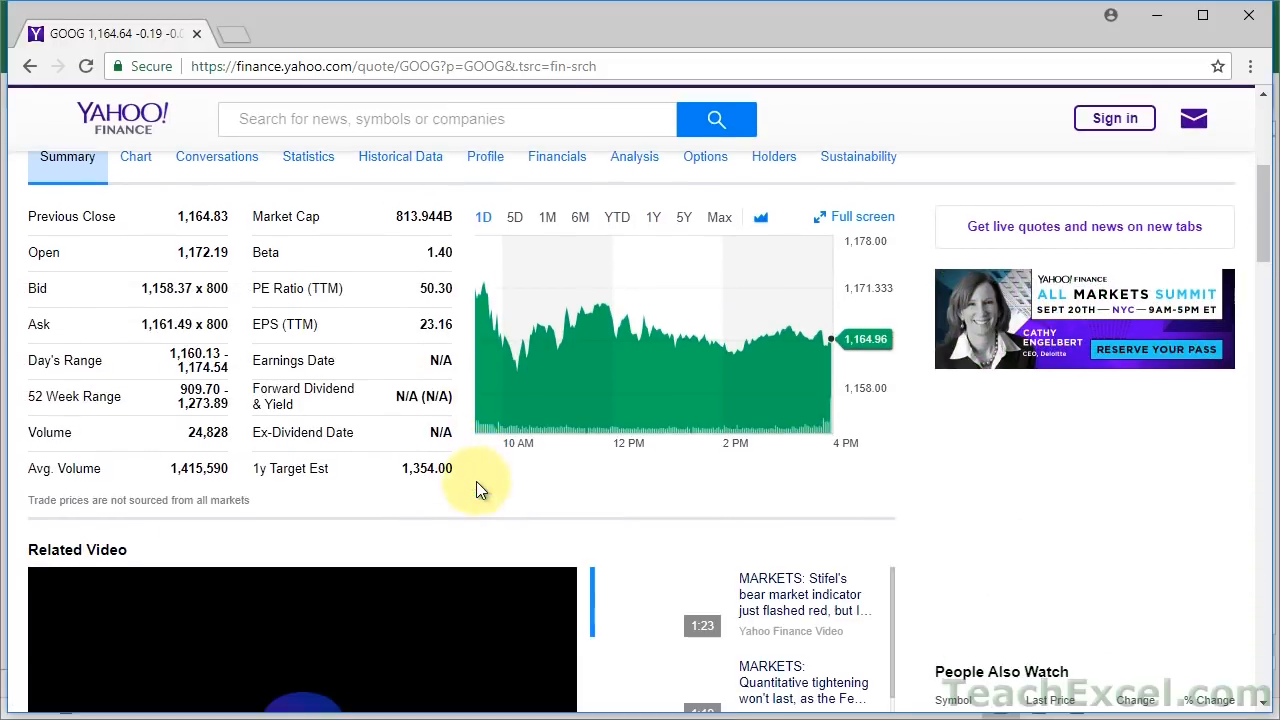
pyautogui.scroll(2, 426, 250)
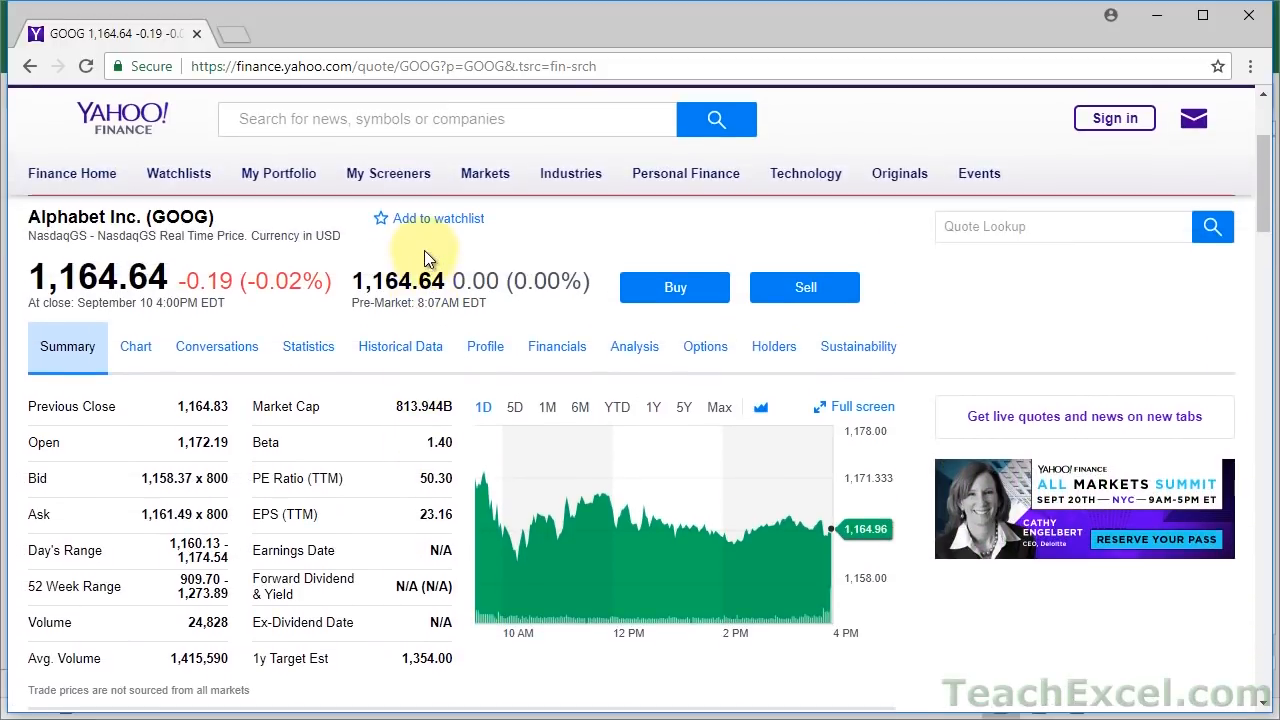
pyautogui.click(400, 346)
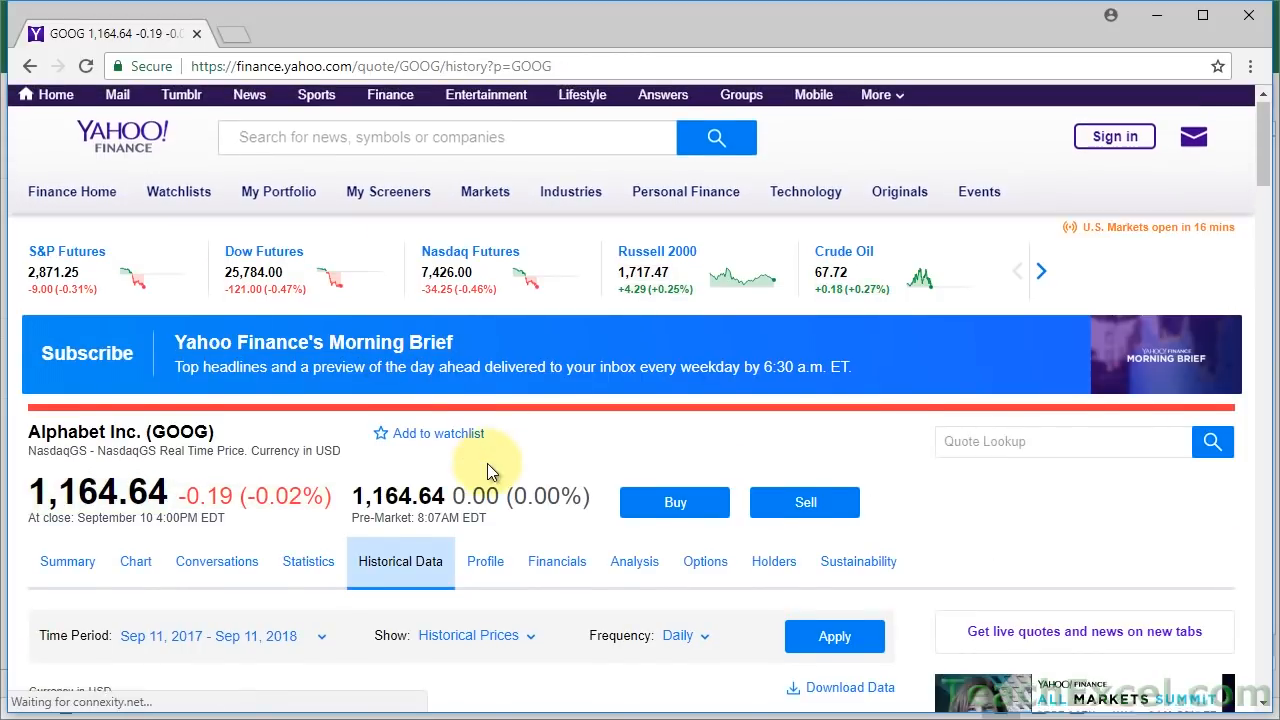
# Set the start date of the historical data's time period to 1/1/2016
pyautogui.scroll(-3, 487, 463)
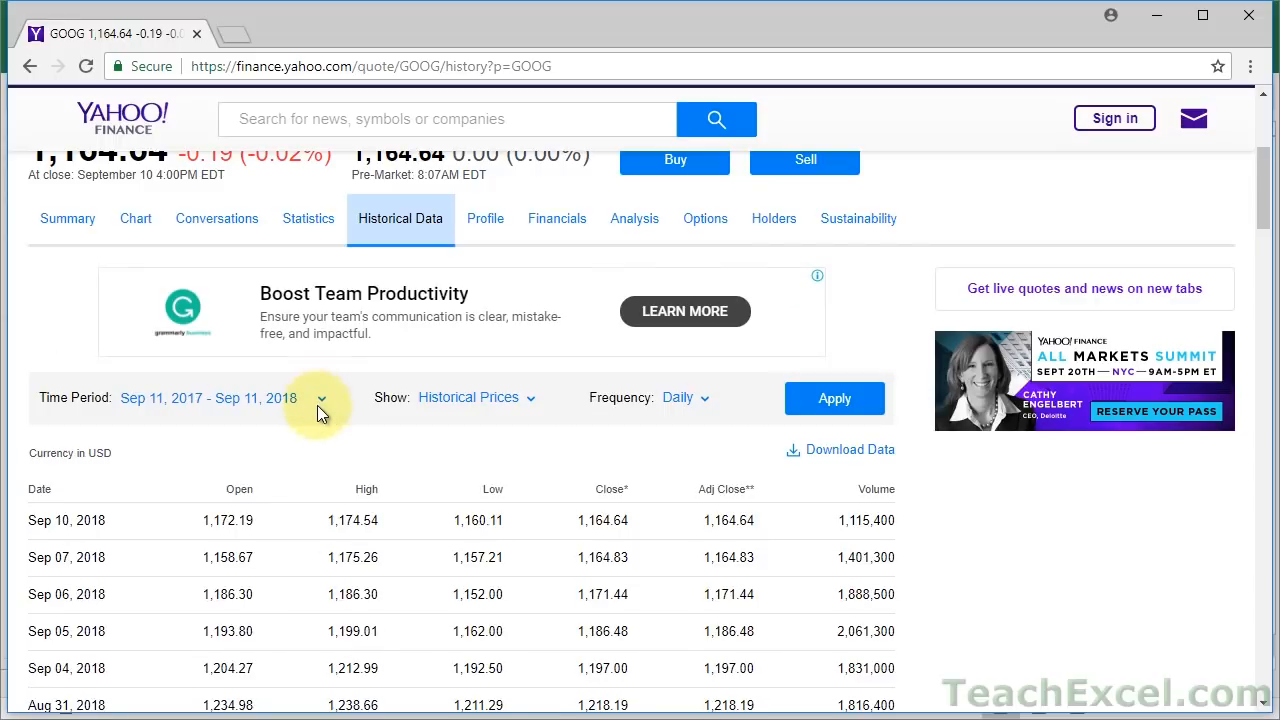
pyautogui.click(324, 404)
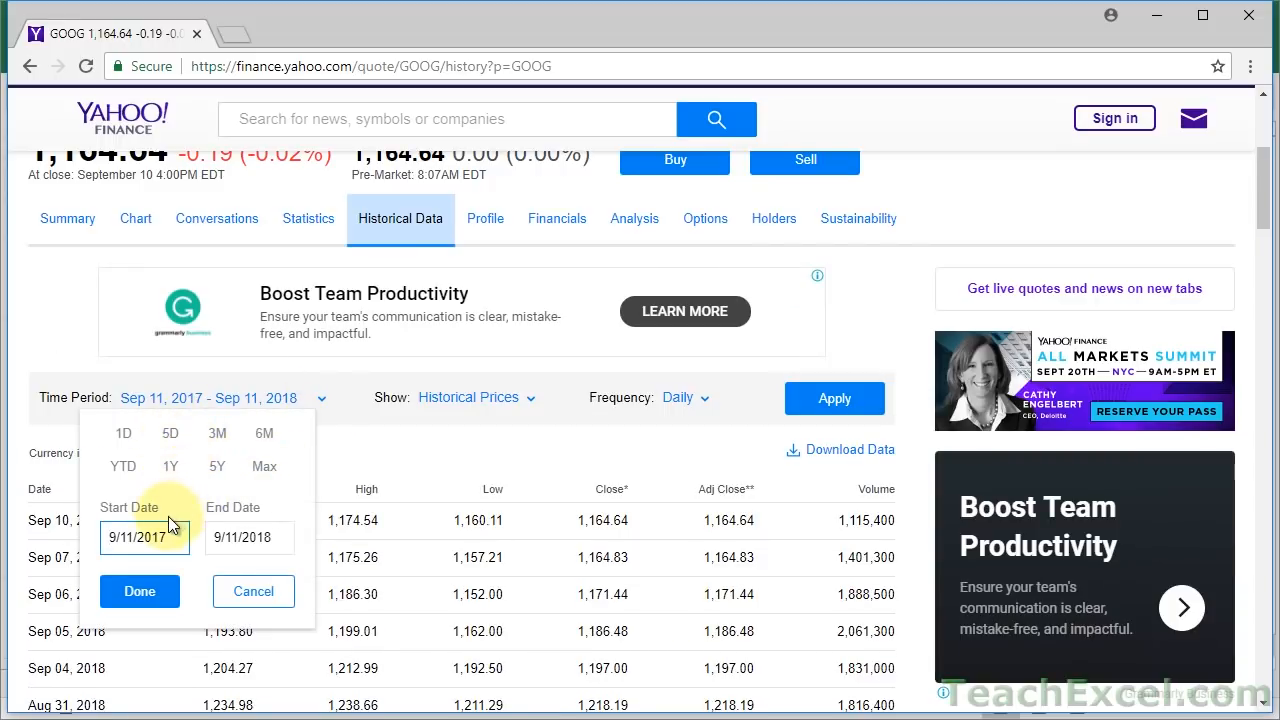
pyautogui.press('BackSpace')
pyautogui.write('6')
pyautogui.click(132, 537)
pyautogui.press('BackSpace')
pyautogui.press('Left')
pyautogui.press('Left')
pyautogui.press('BackSpace')
pyautogui.write('1')
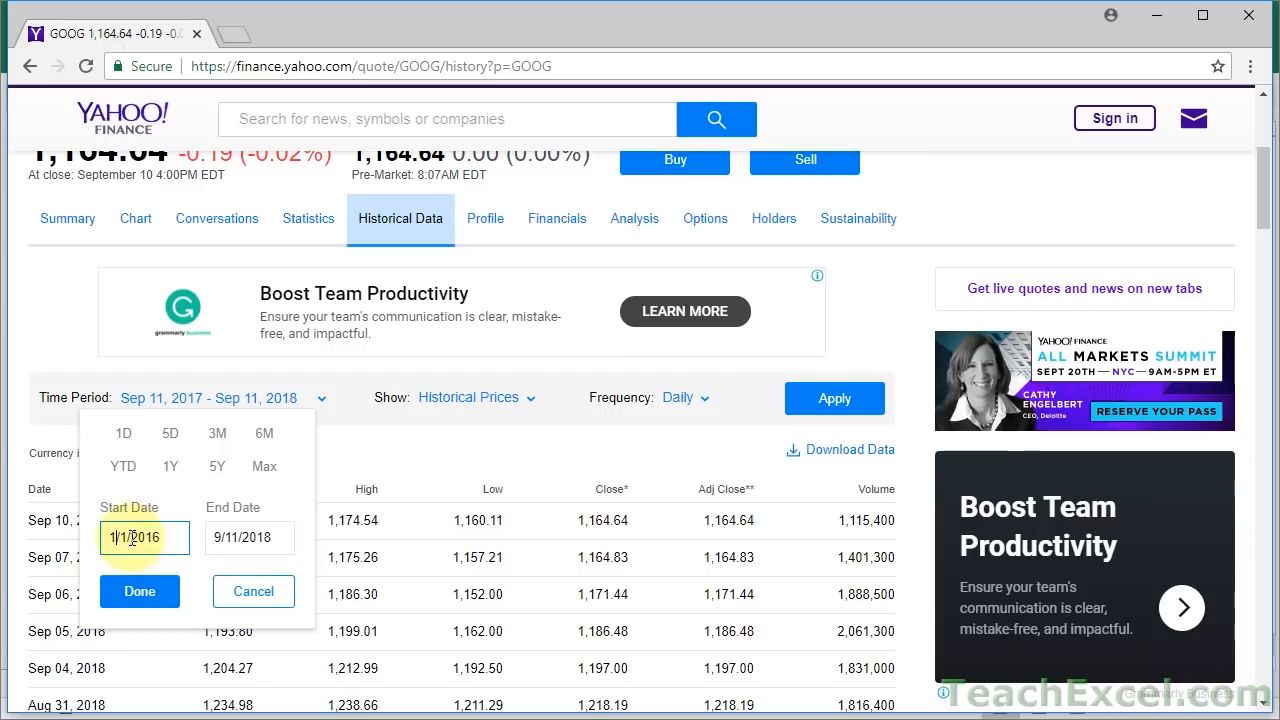
pyautogui.click(277, 538)
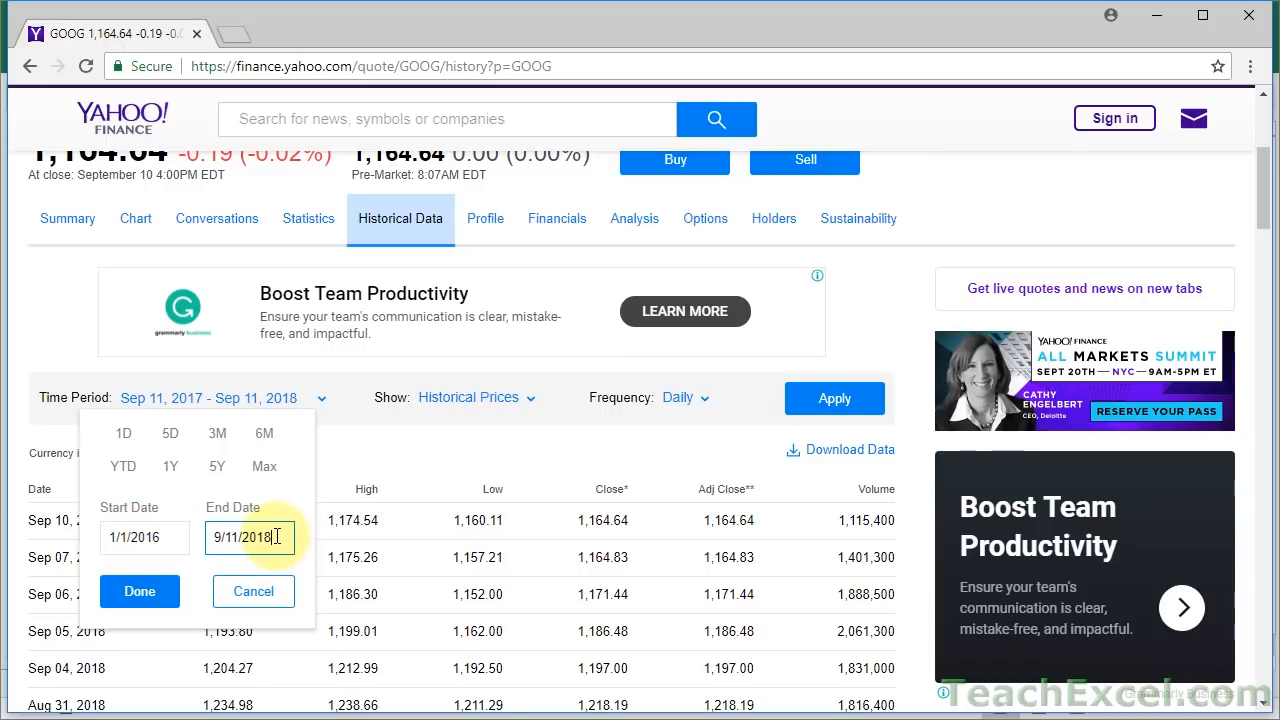
pyautogui.click(160, 592)
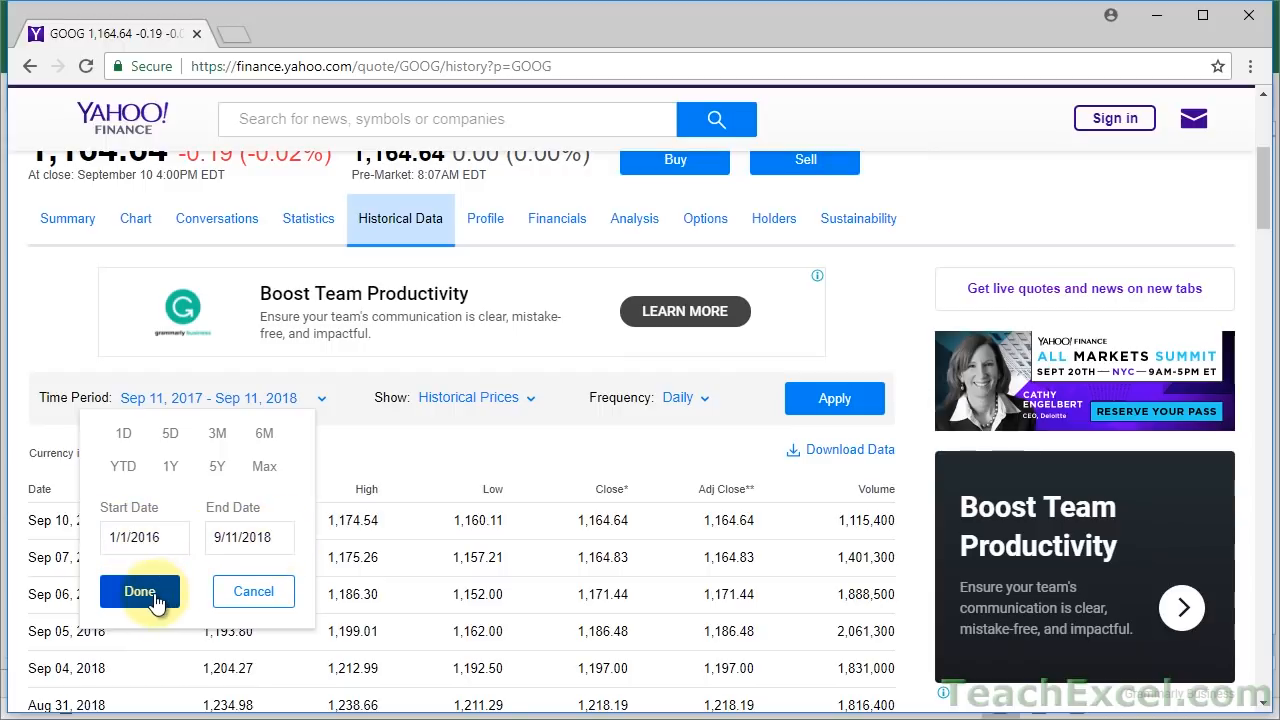
# Check the data type and frequency options, then apply the time period with Historical Prices and Daily kept
pyautogui.click(528, 407)
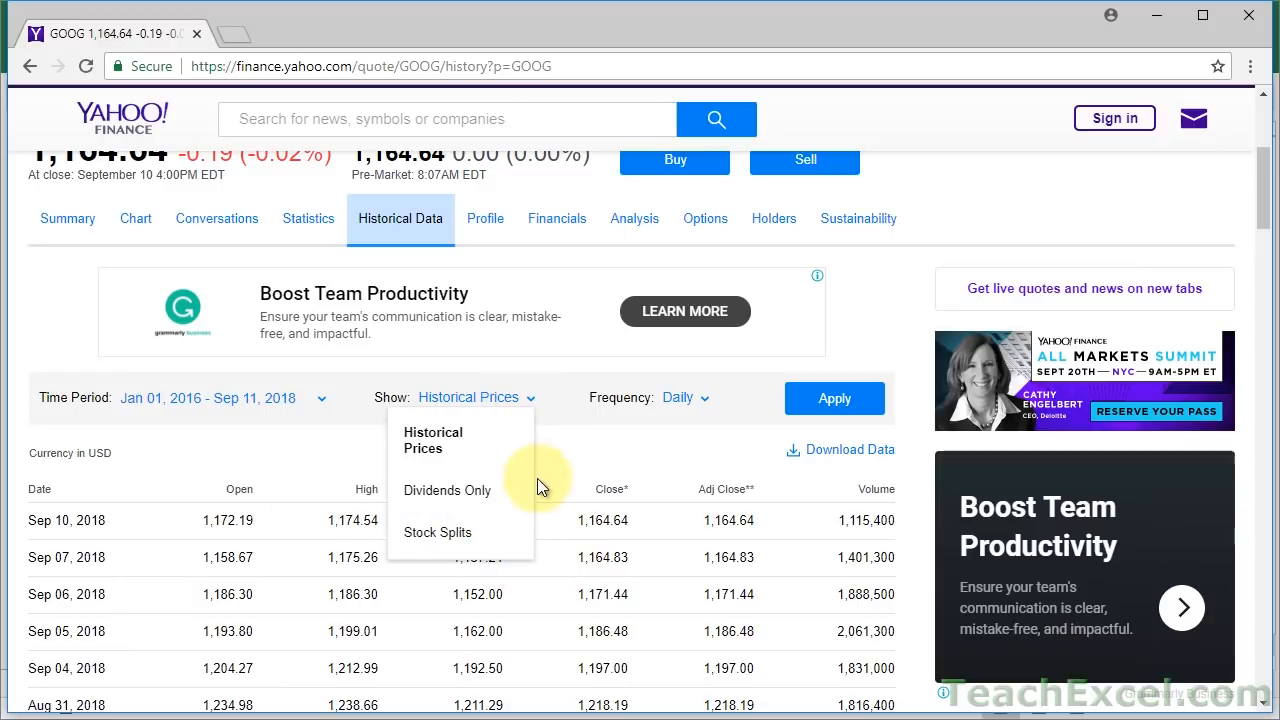
pyautogui.click(605, 439)
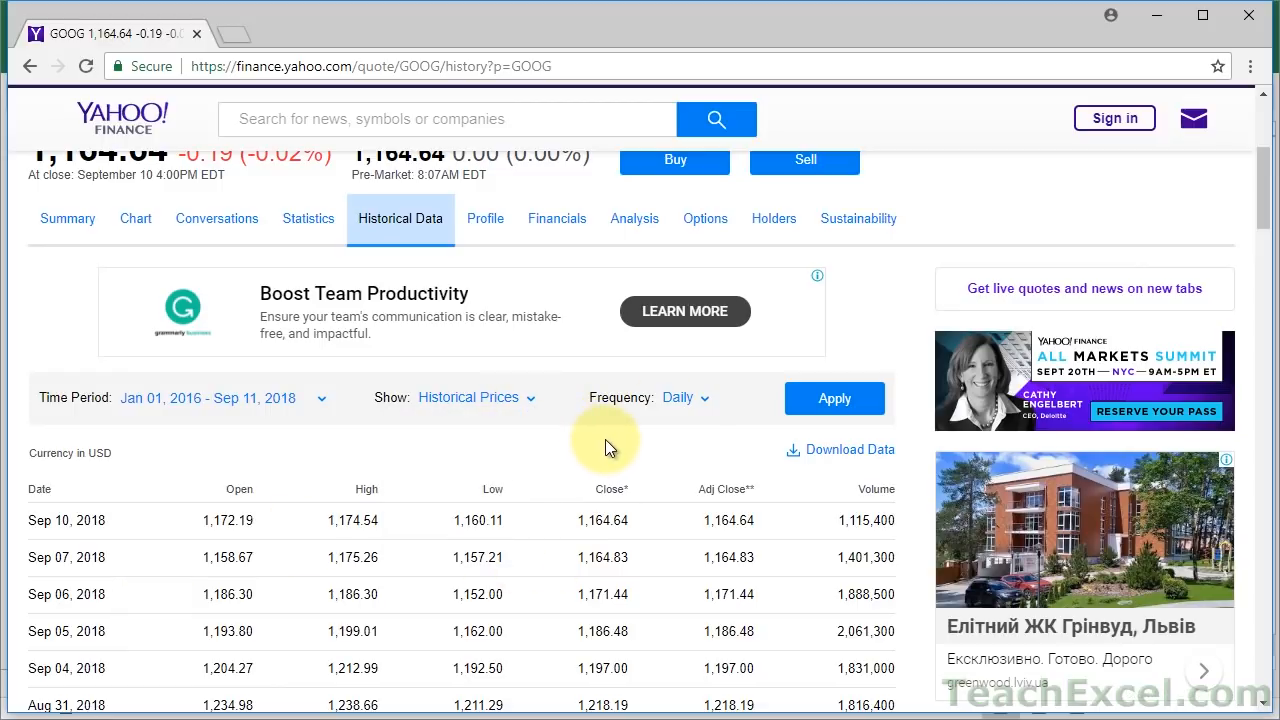
pyautogui.click(705, 403)
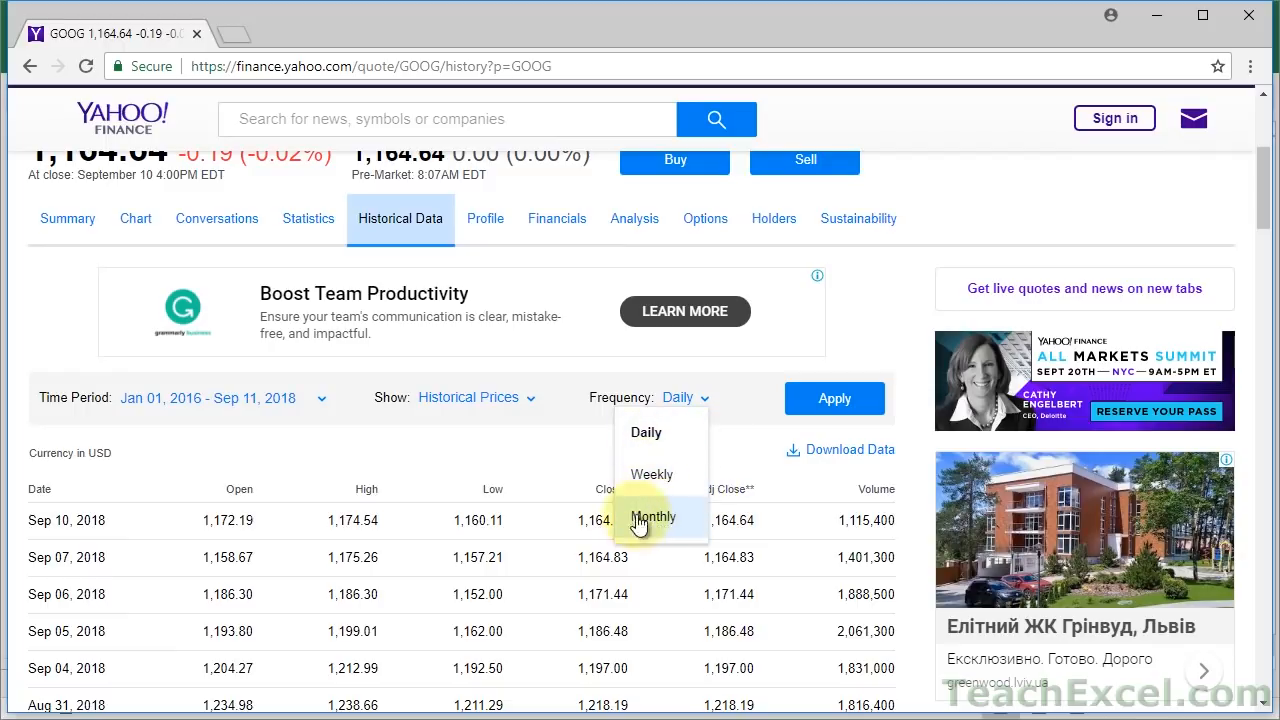
pyautogui.click(745, 404)
pyautogui.click(803, 405)
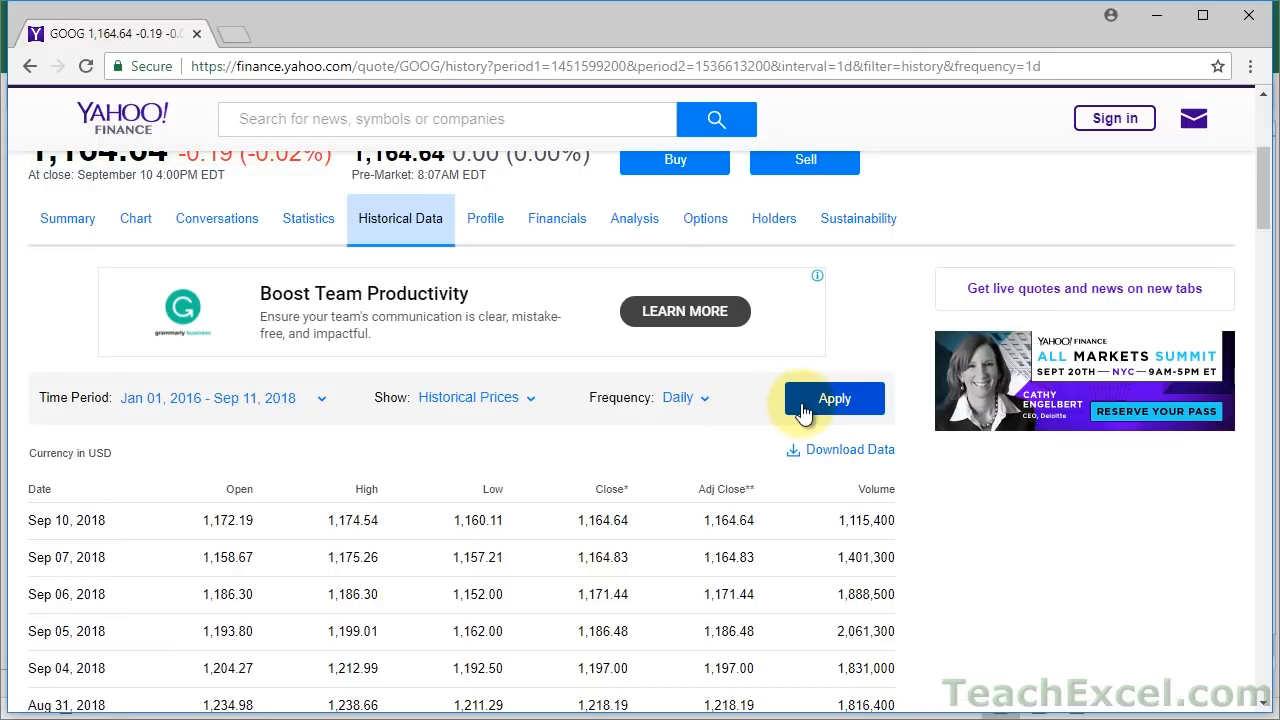
# Download the GOOG price data as a CSV file and show it in its folder
pyautogui.click(826, 451)
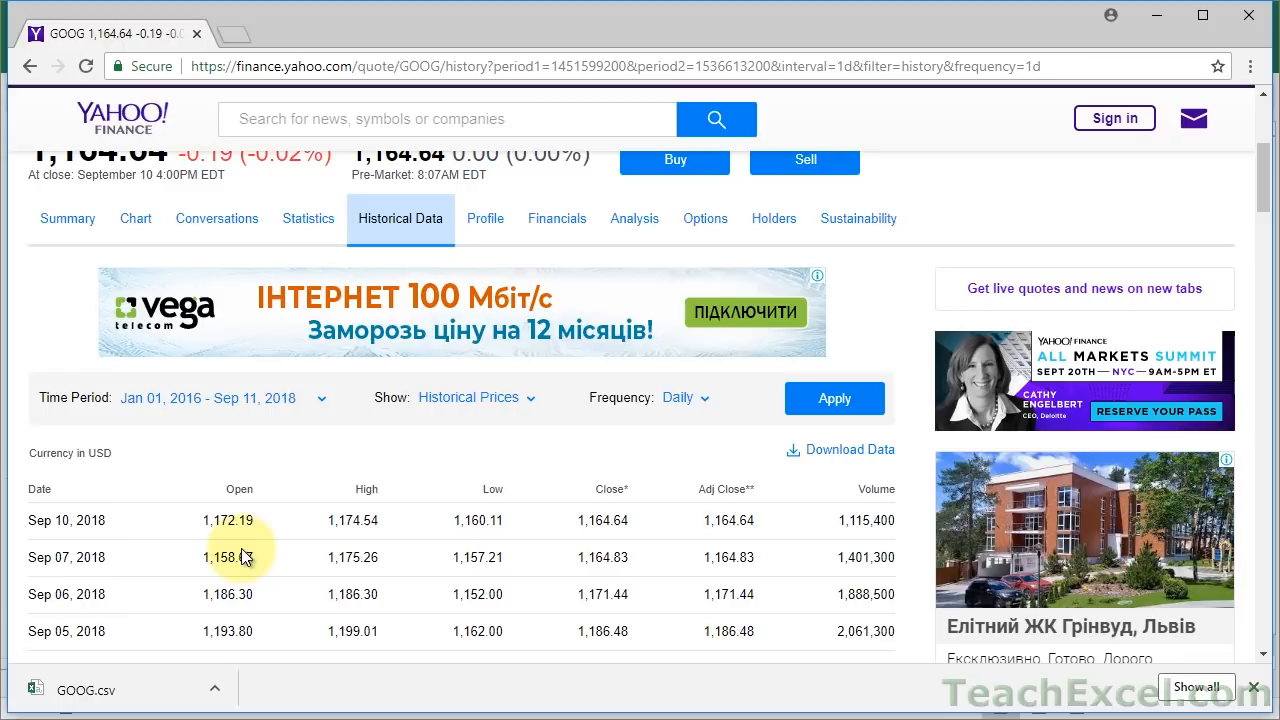
pyautogui.click(216, 689)
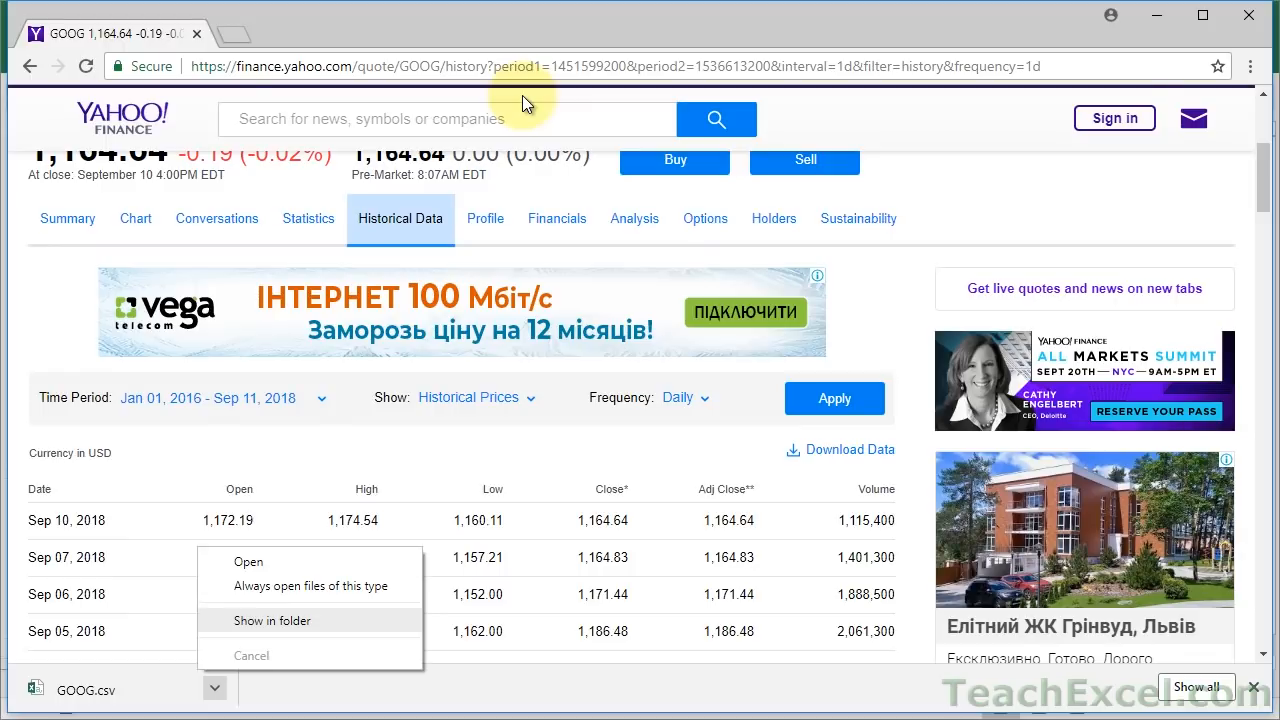
pyautogui.press('Return')
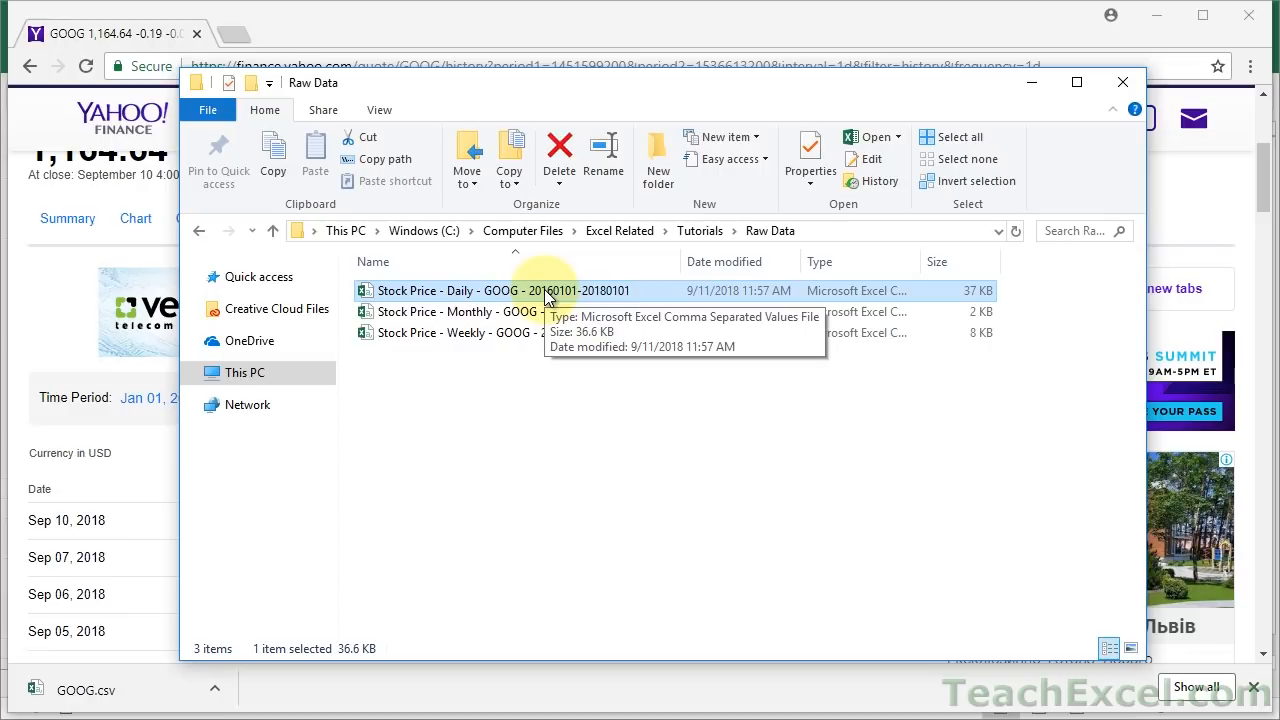
pyautogui.doubleClick(483, 295)
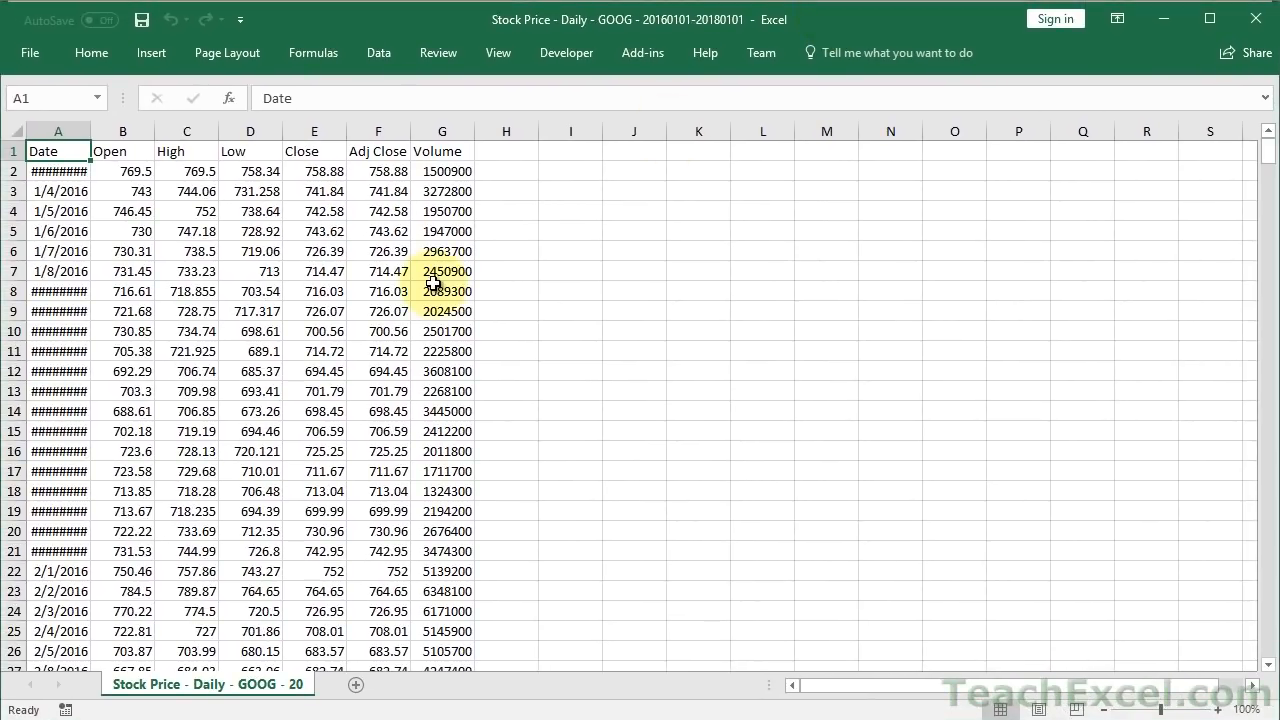
pyautogui.hotkey('ctrl', 'shift', 'End')
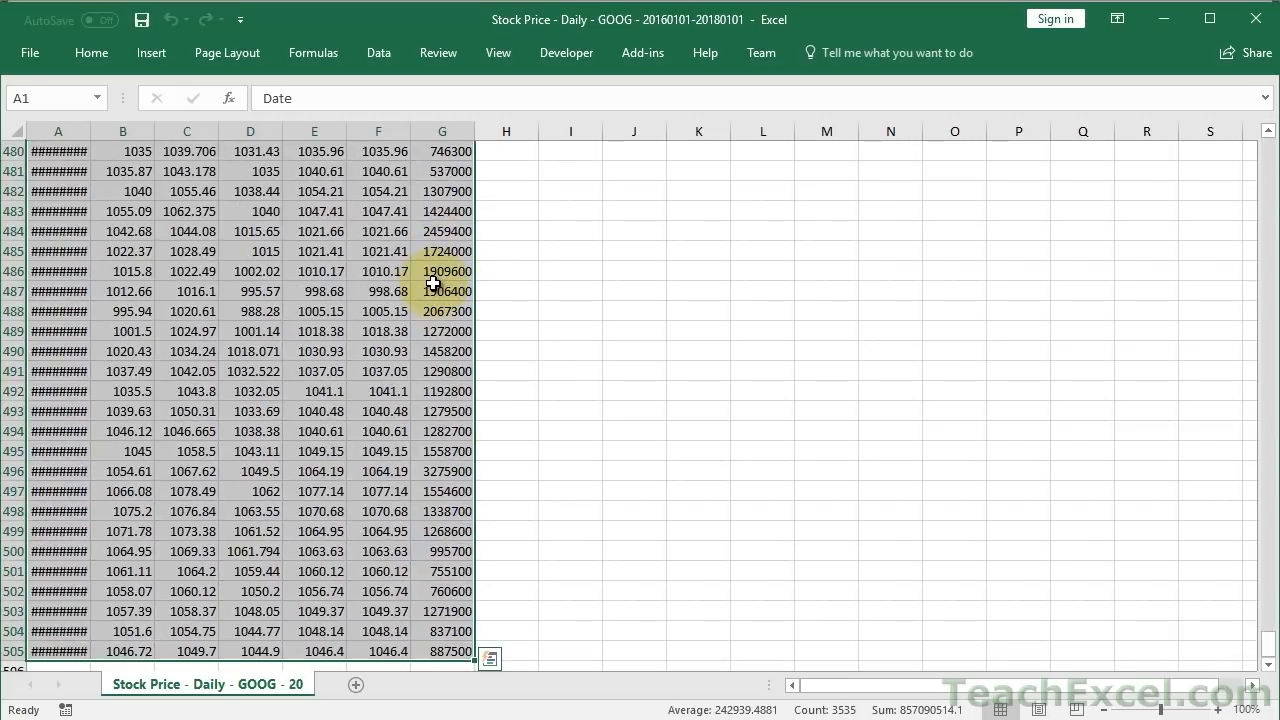
pyautogui.hotkey('ctrl', 'c')
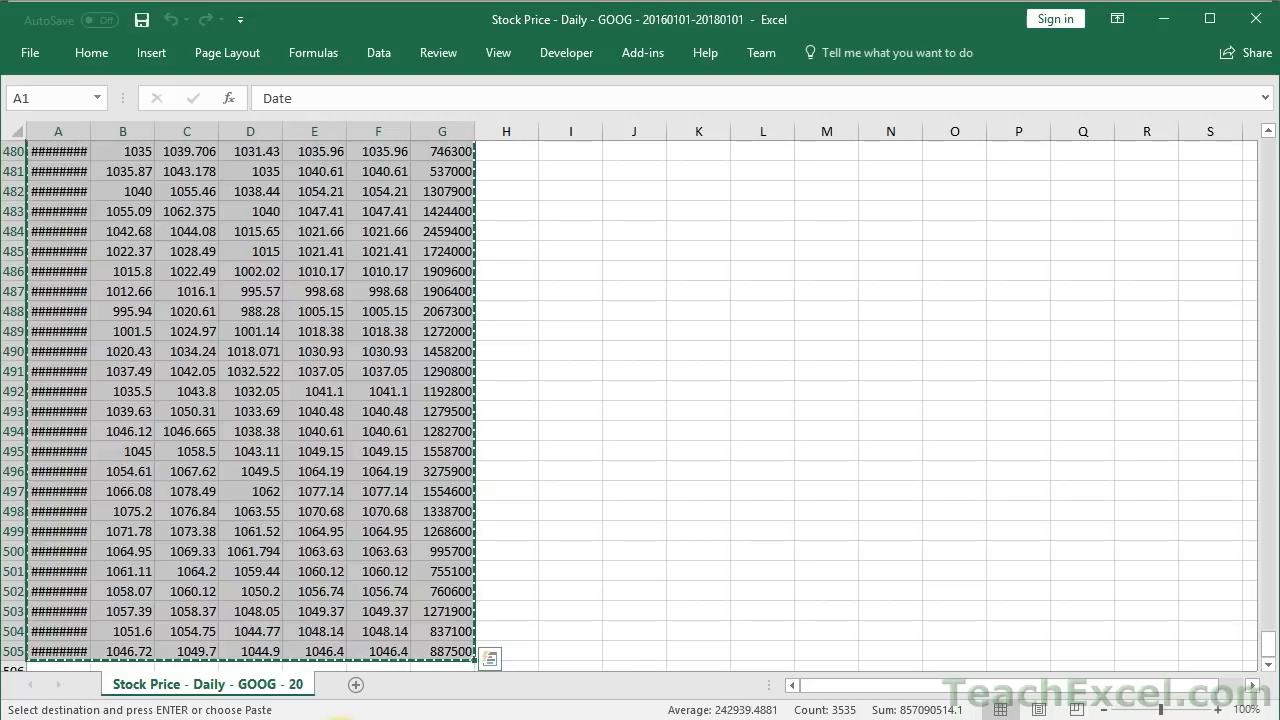
# Switch to the workbook 6 Expert Chart Techniques in Excel - Master Stock Chart - Empty and rename Sheet1 as Data
pyautogui.click(390, 718)
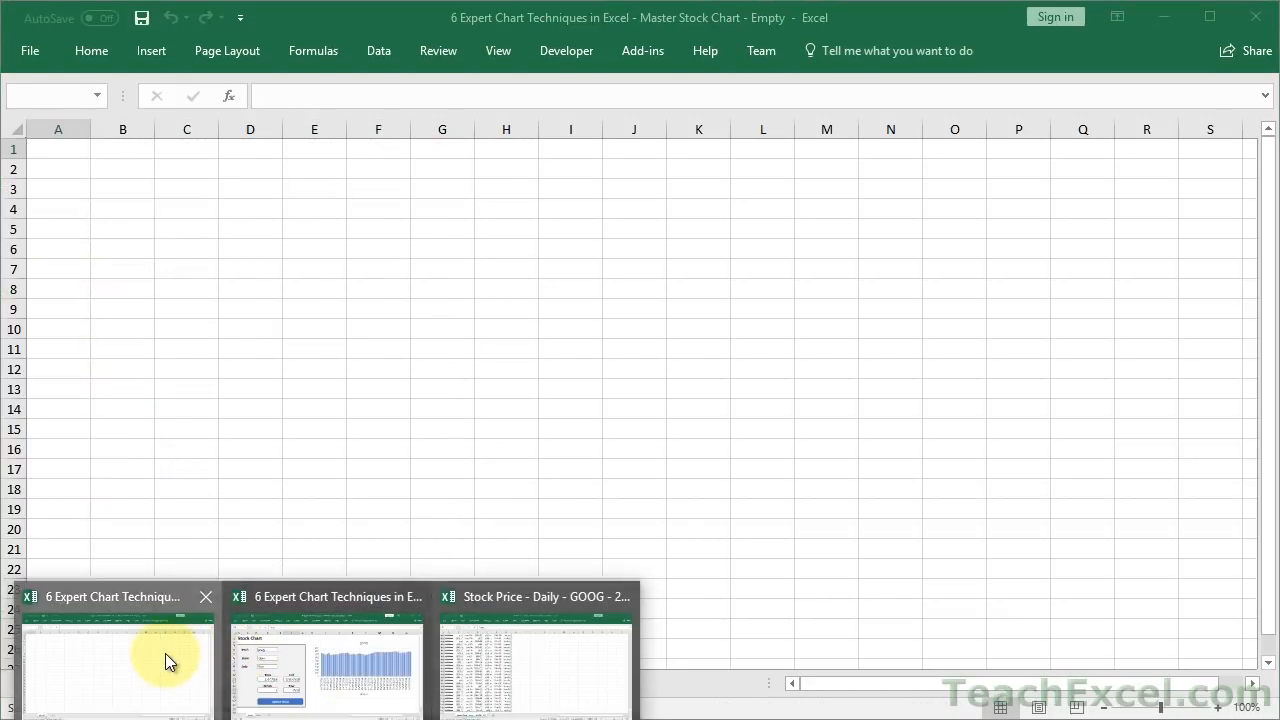
pyautogui.click(165, 653)
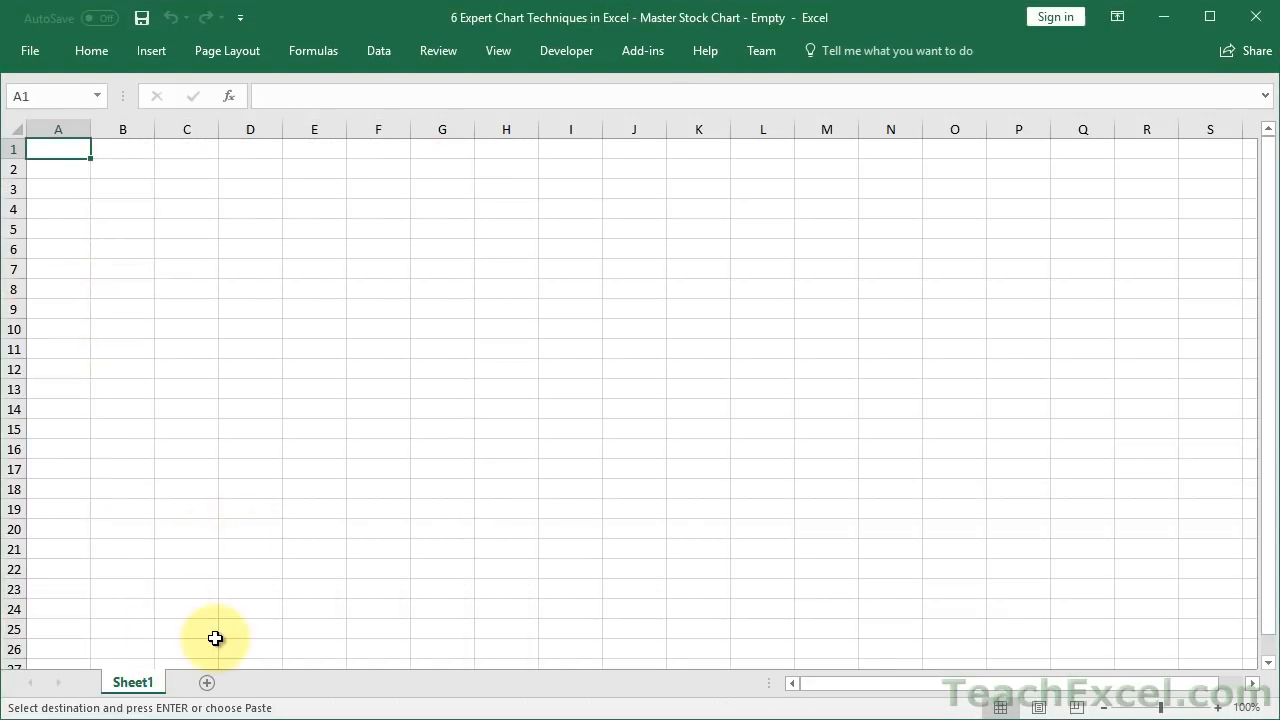
pyautogui.doubleClick(140, 687)
pyautogui.write('Data')
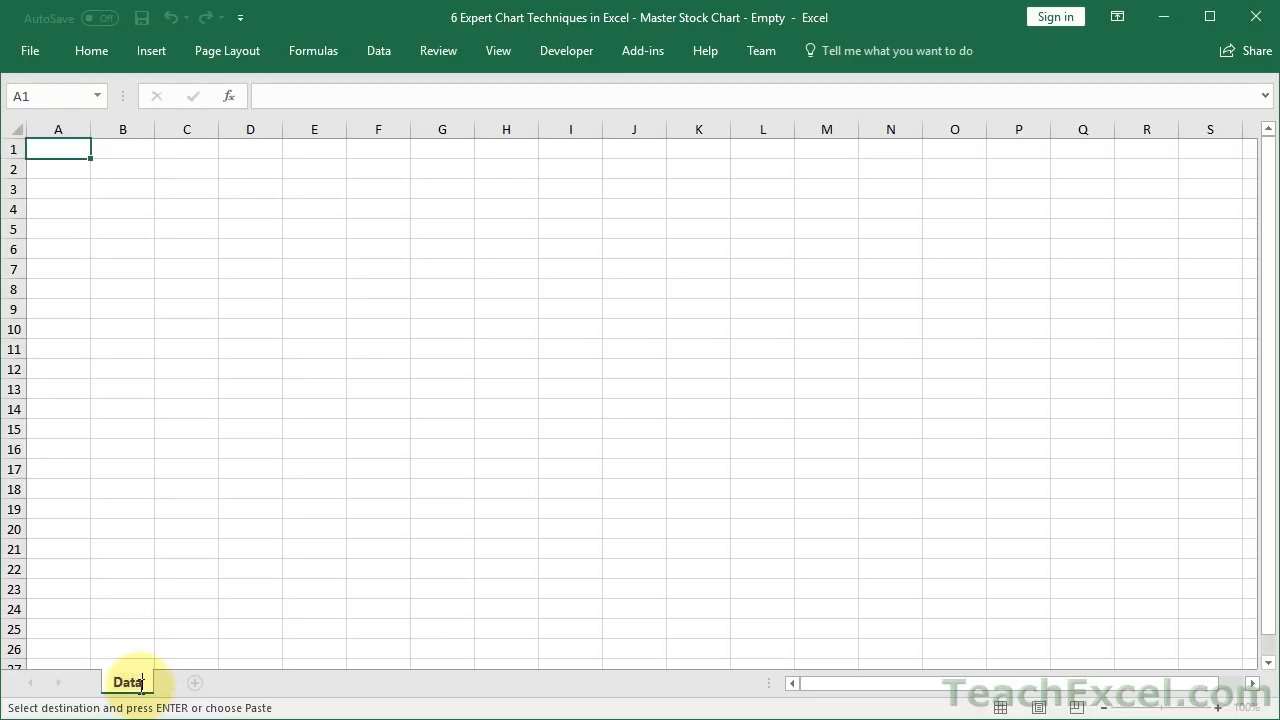
pyautogui.press('Return')
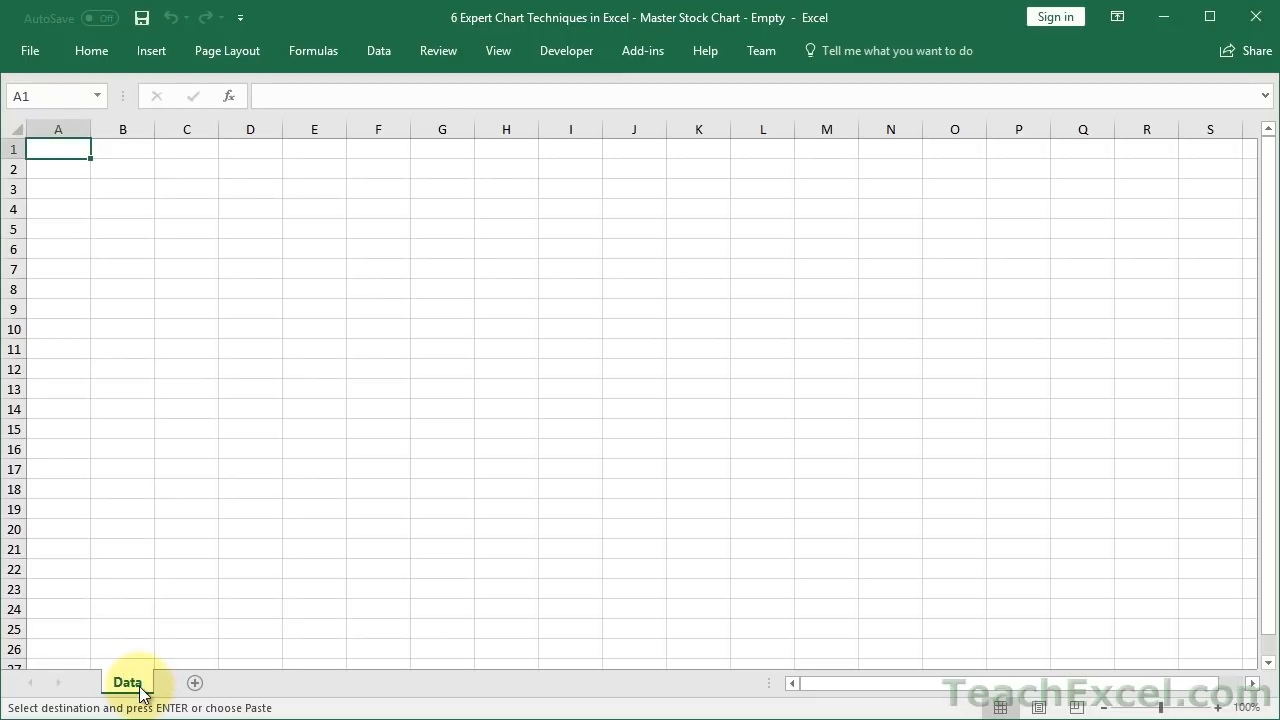
# Paste the copied price data into the Data sheet starting at A1 and fit column A's width to its dates
pyautogui.hotkey('ctrl', 'v')
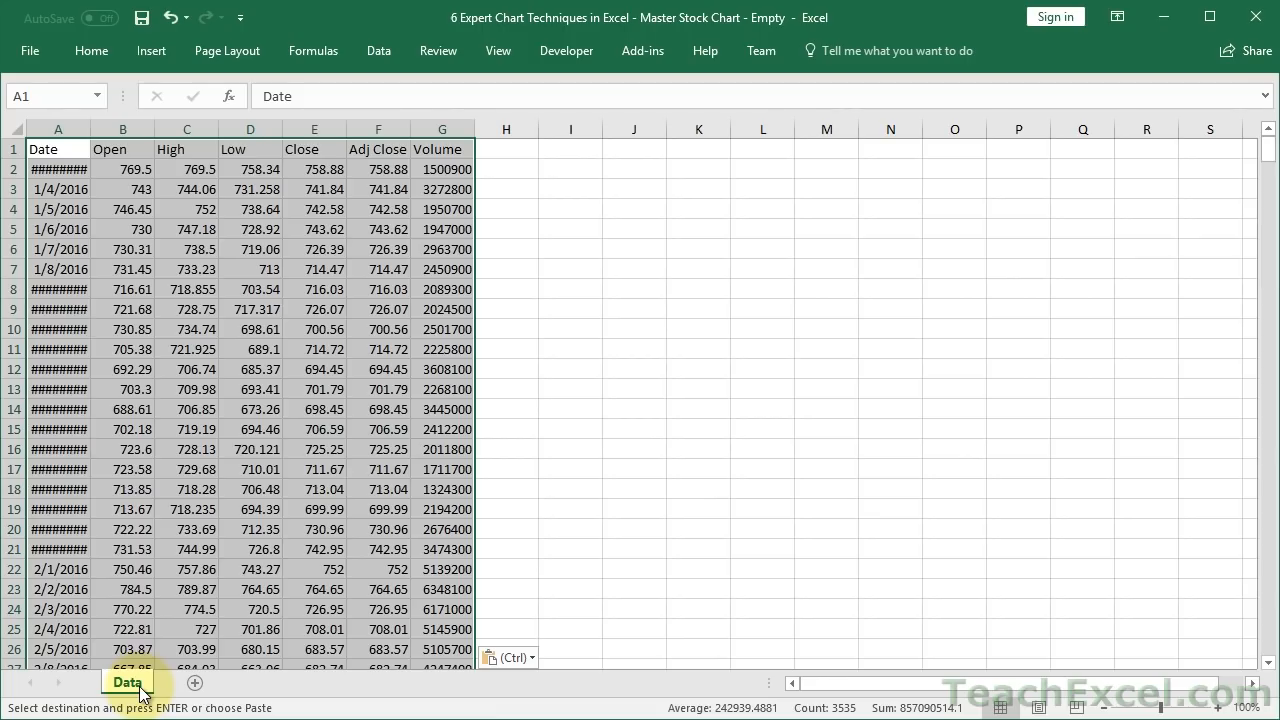
pyautogui.doubleClick(91, 126)
pyautogui.click(66, 151)
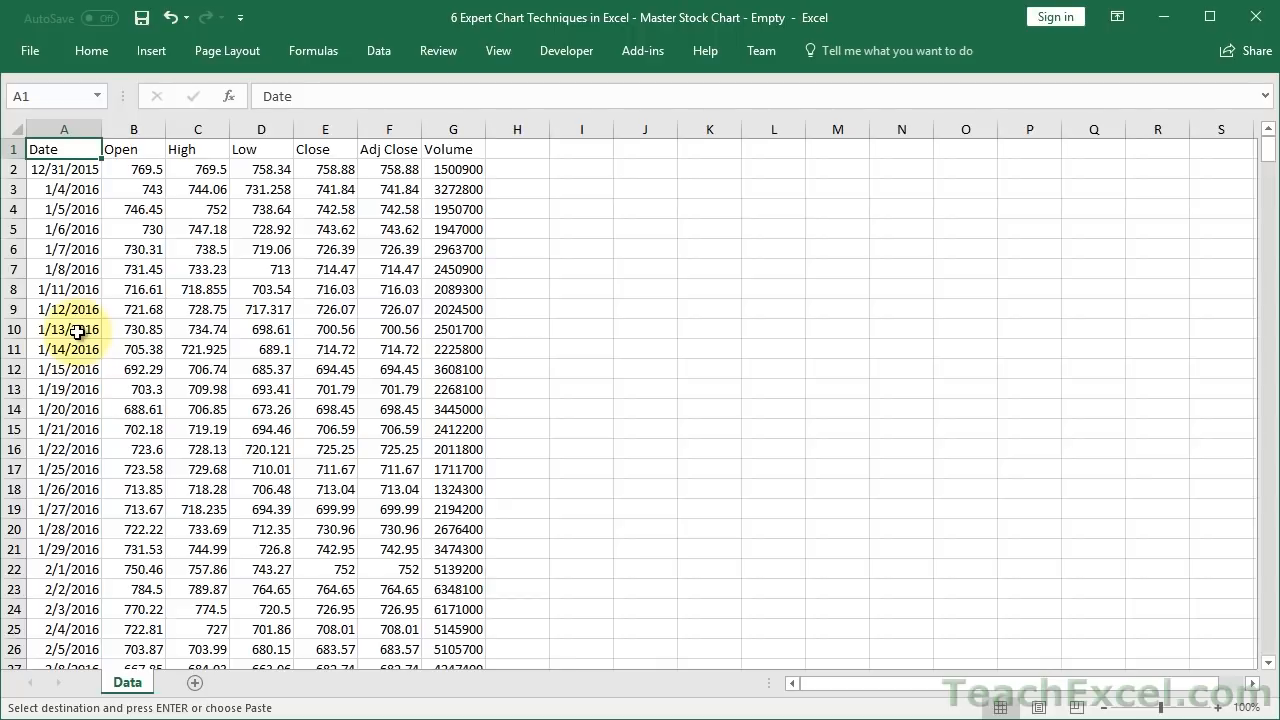
pyautogui.click(1218, 707)
pyautogui.click(1218, 707)
pyautogui.click(1218, 707)
pyautogui.click(1218, 707)
pyautogui.click(1218, 707)
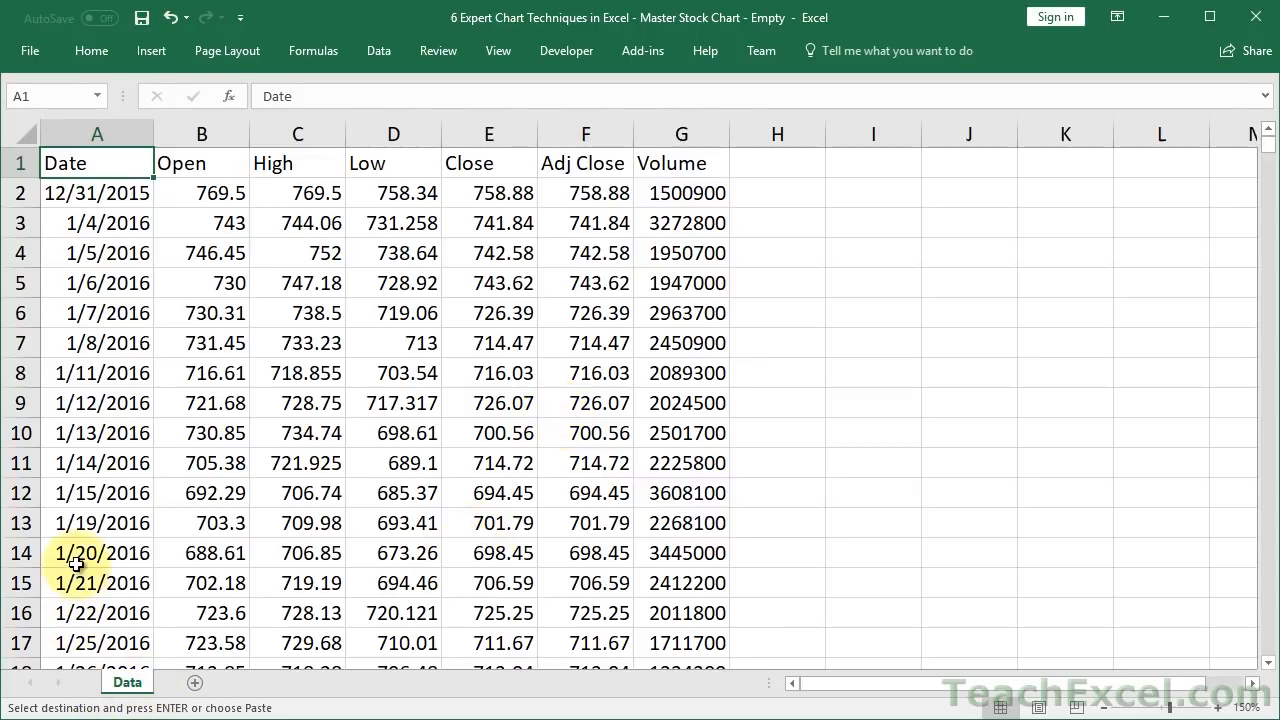
# Switch to Yahoo Finance in the browser and check the frequency setting of the GOOG historical data
pyautogui.hotkey('alt', 'Tab')
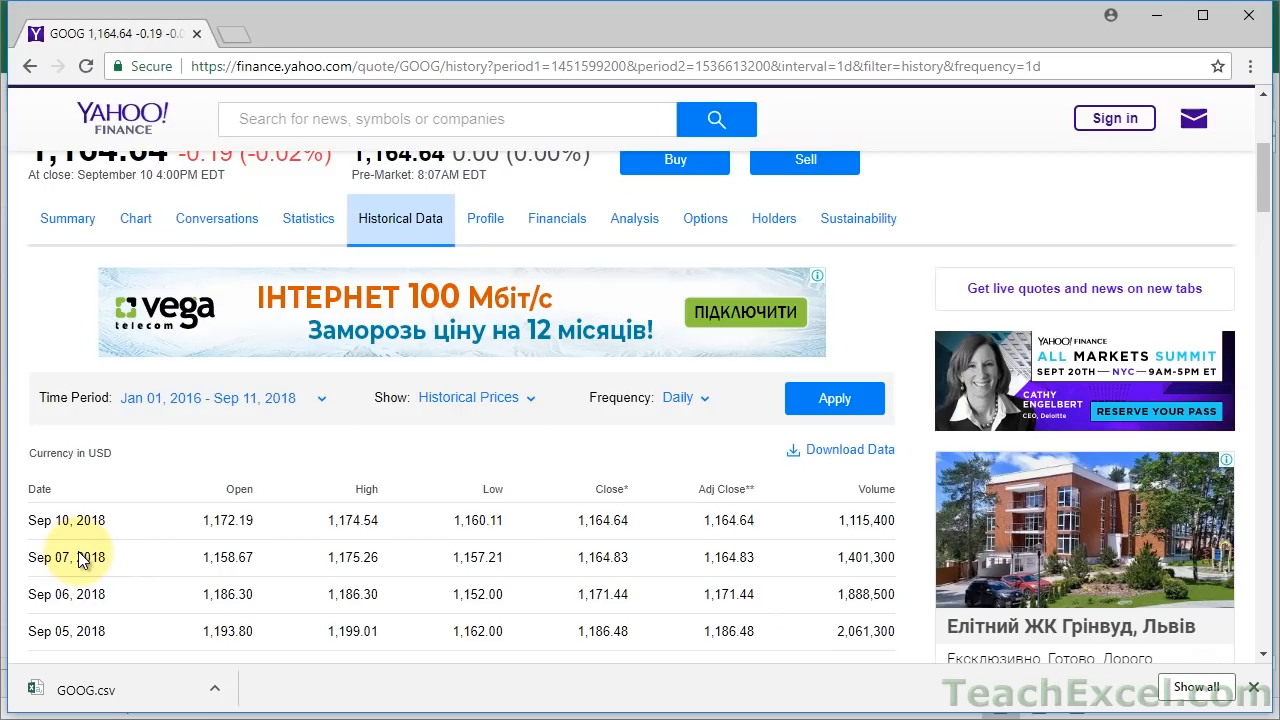
pyautogui.click(683, 397)
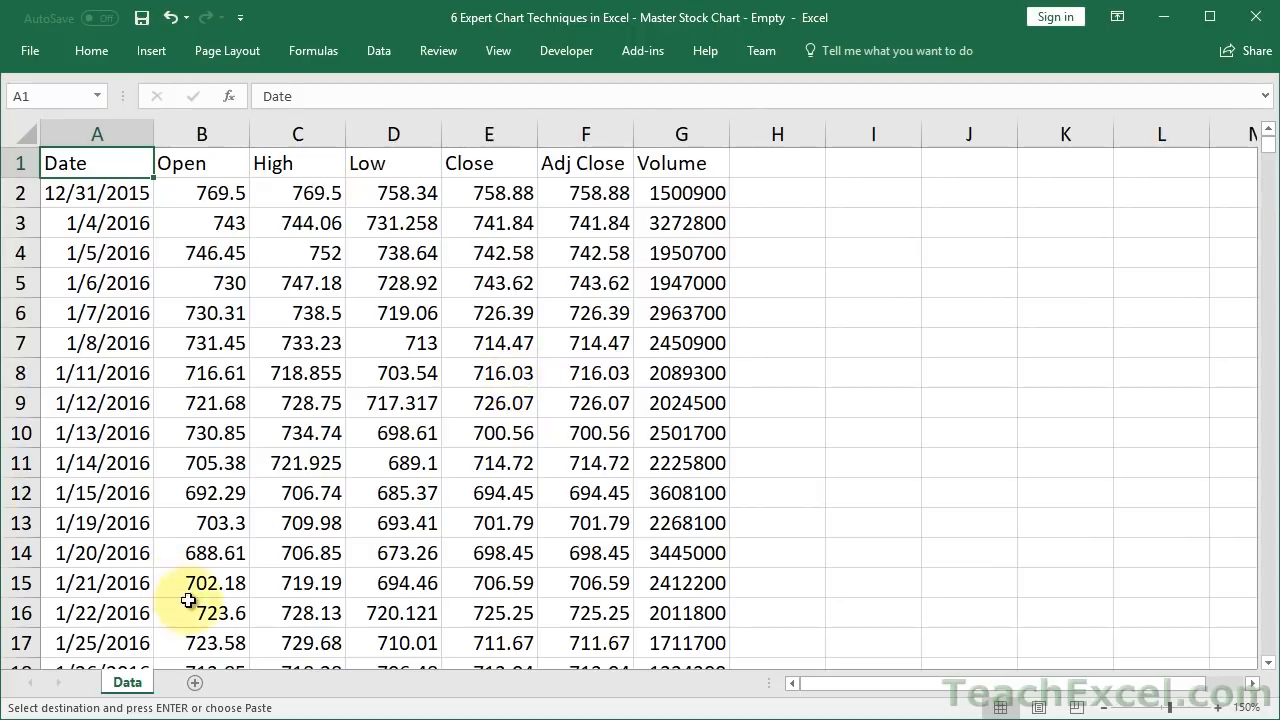
# Back in the Excel workbook, add a new worksheet, place it before the Data sheet and name it Chart
pyautogui.click(195, 682)
pyautogui.moveTo(186, 682); pyautogui.dragTo(120, 688)
pyautogui.doubleClick(115, 686)
pyautogui.write('Chart')
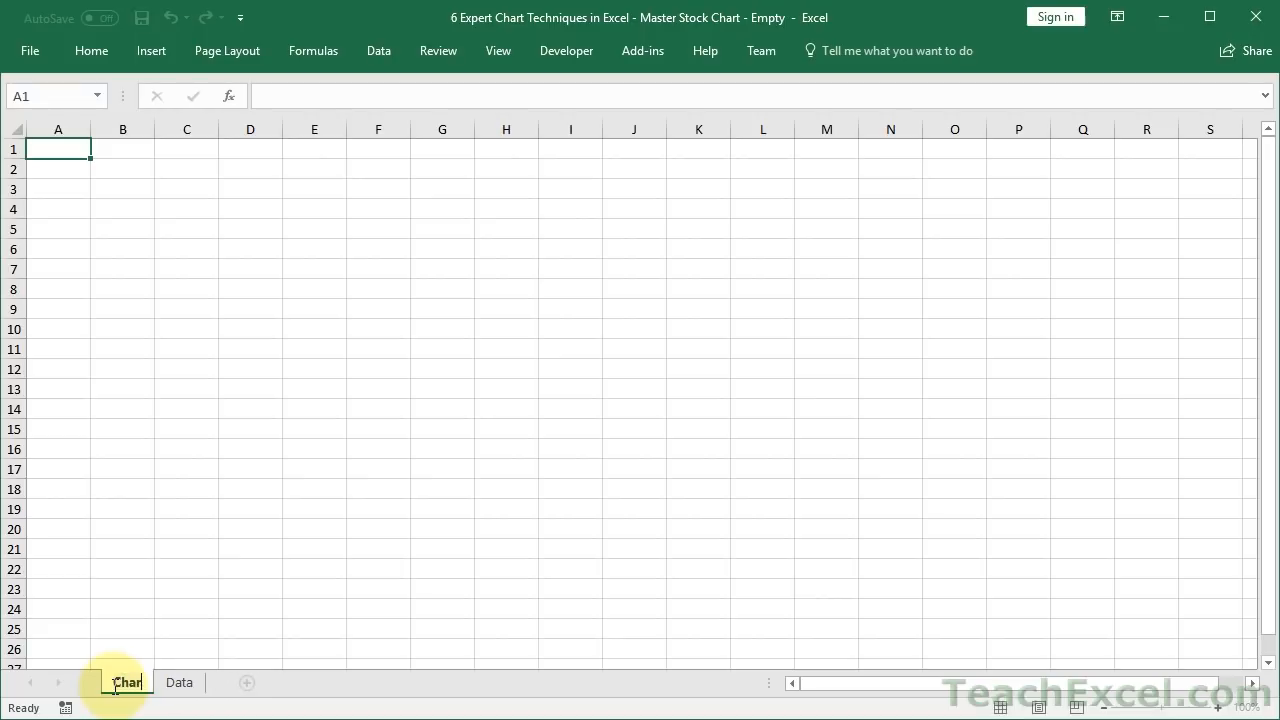
pyautogui.press('Return')
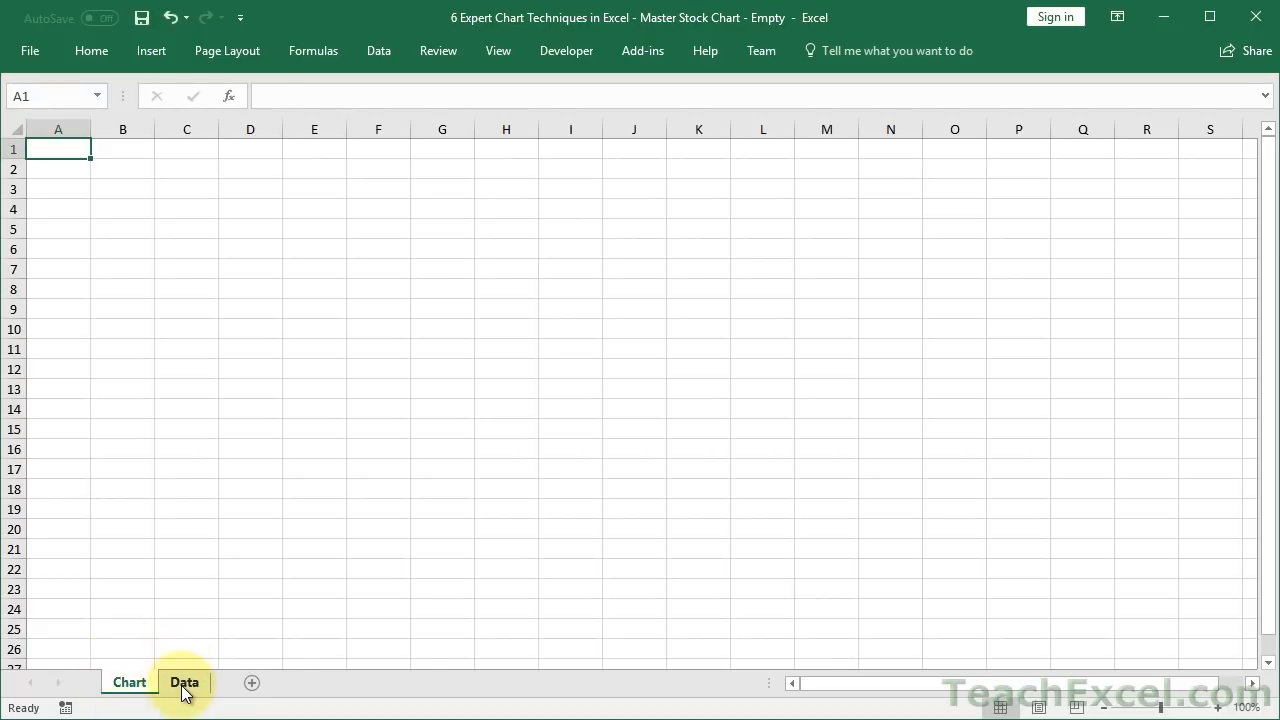
# On the Data sheet, narrow the empty column H and enter the header ticker in I1 with goog in I2
pyautogui.click(184, 684)
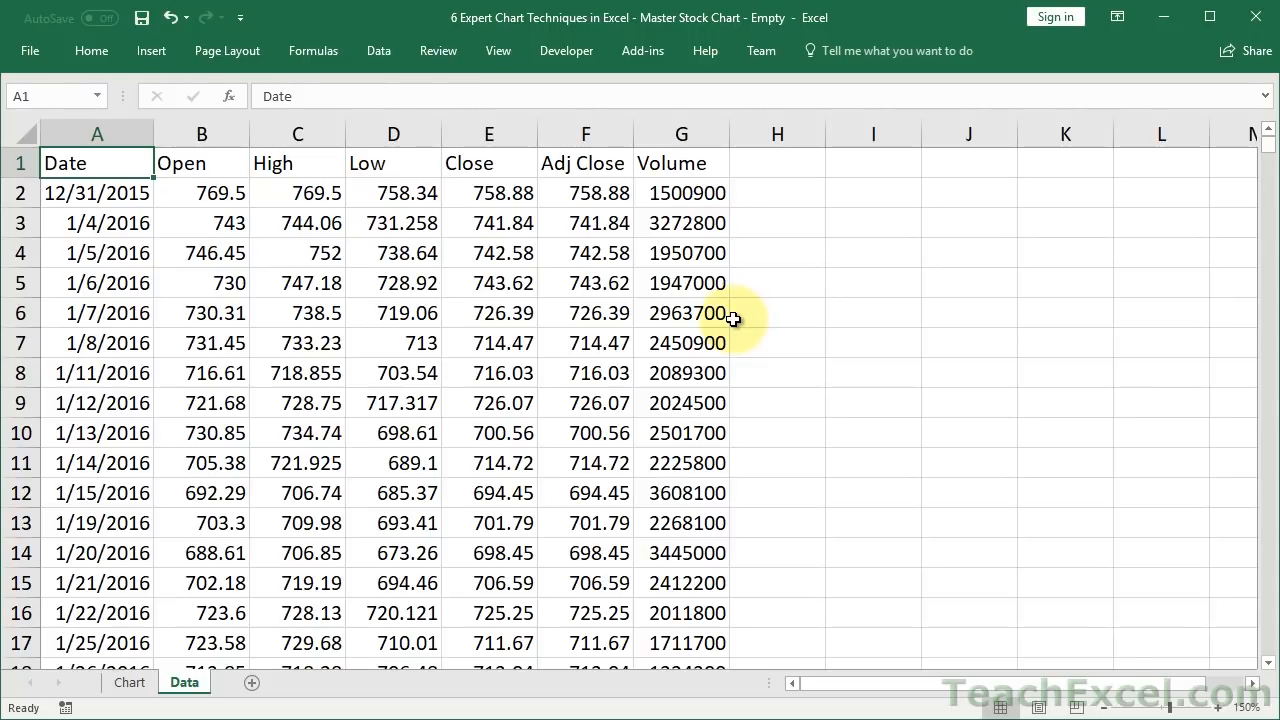
pyautogui.click(864, 165)
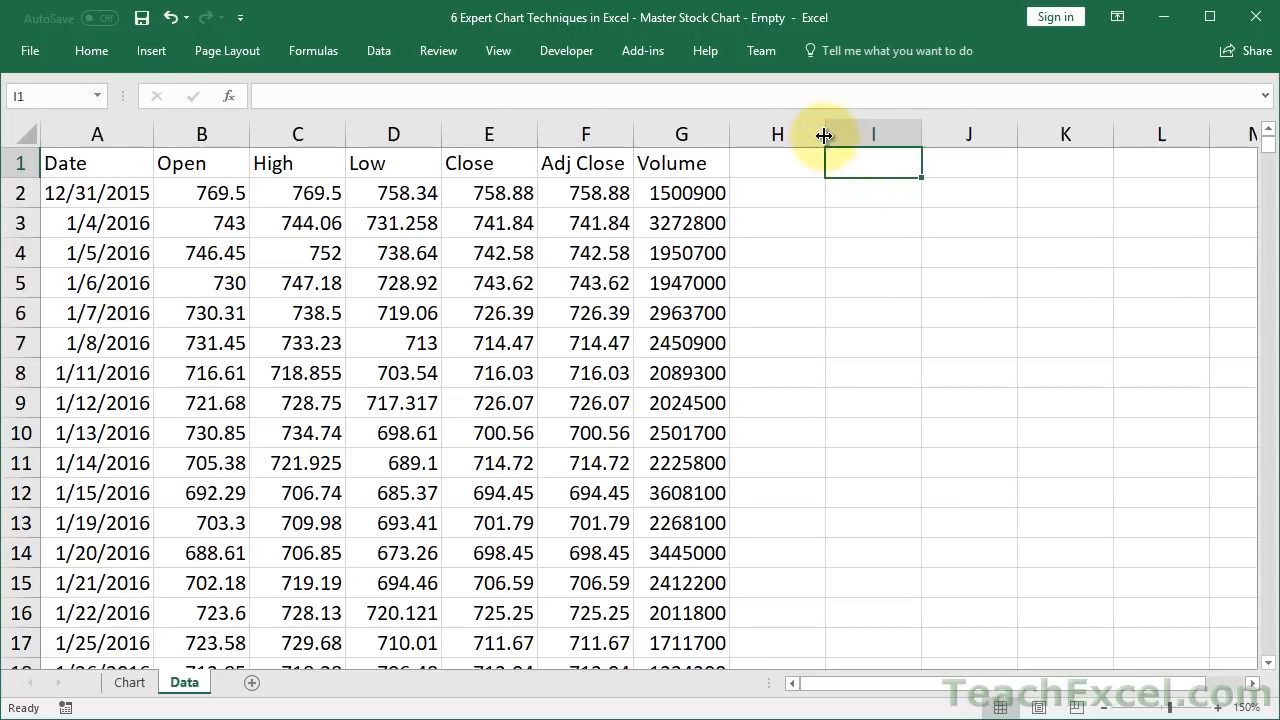
pyautogui.moveTo(826, 134); pyautogui.dragTo(784, 147)
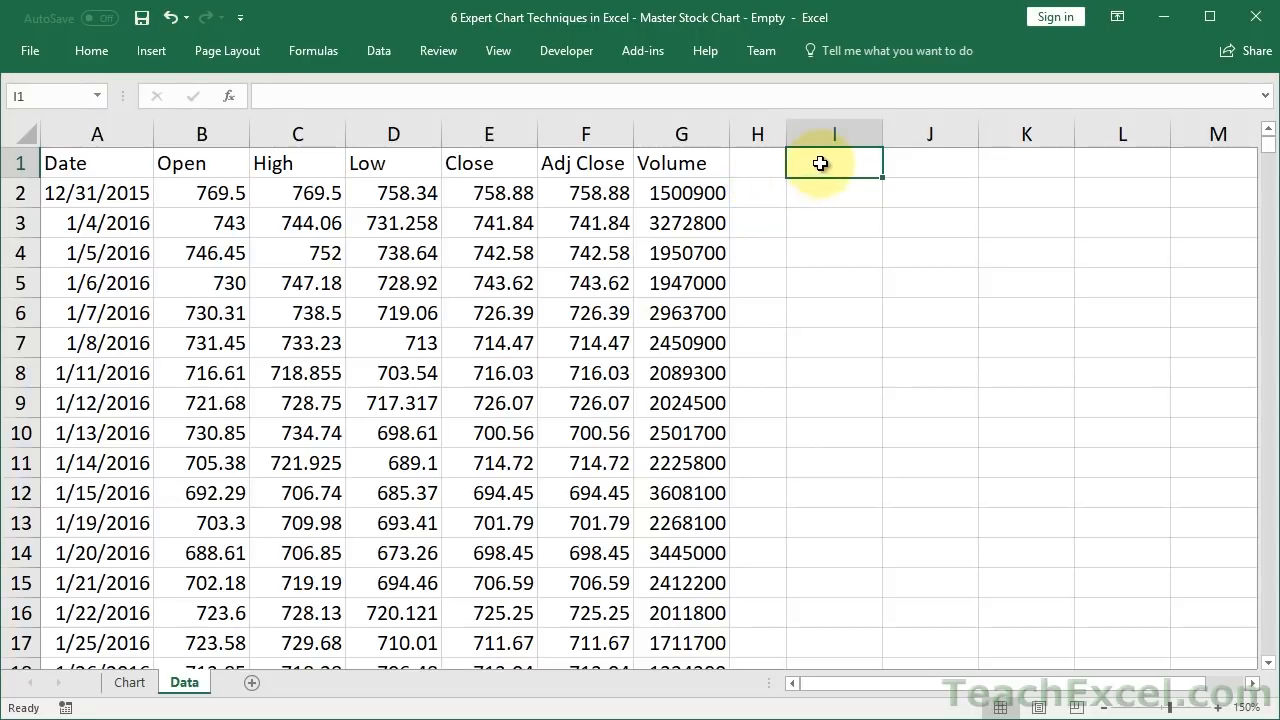
pyautogui.write('ticker')
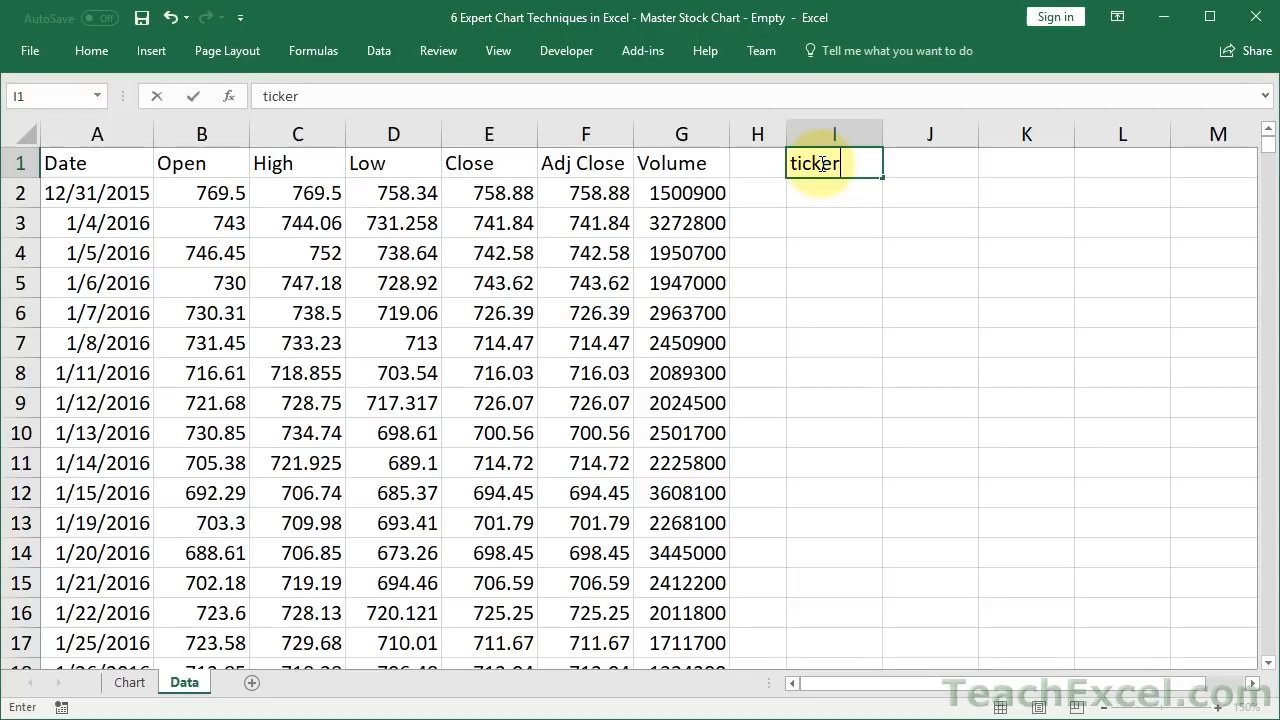
pyautogui.press('Return')
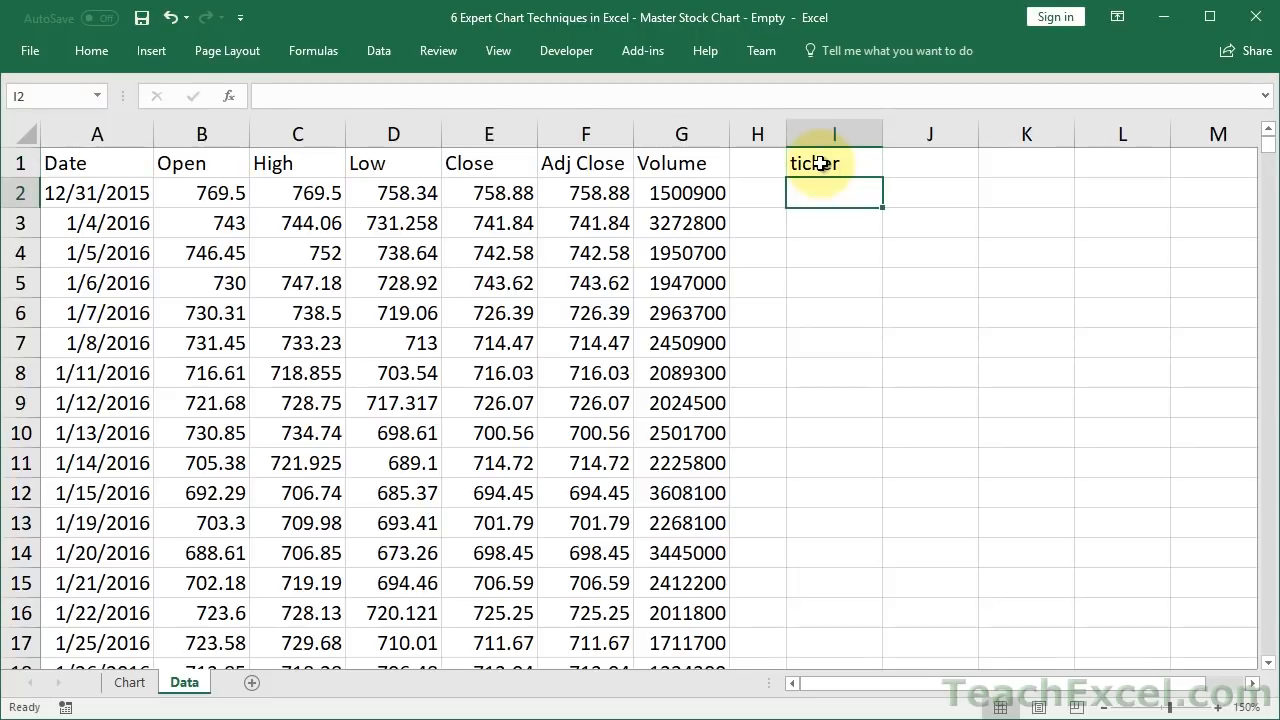
pyautogui.write('goog')
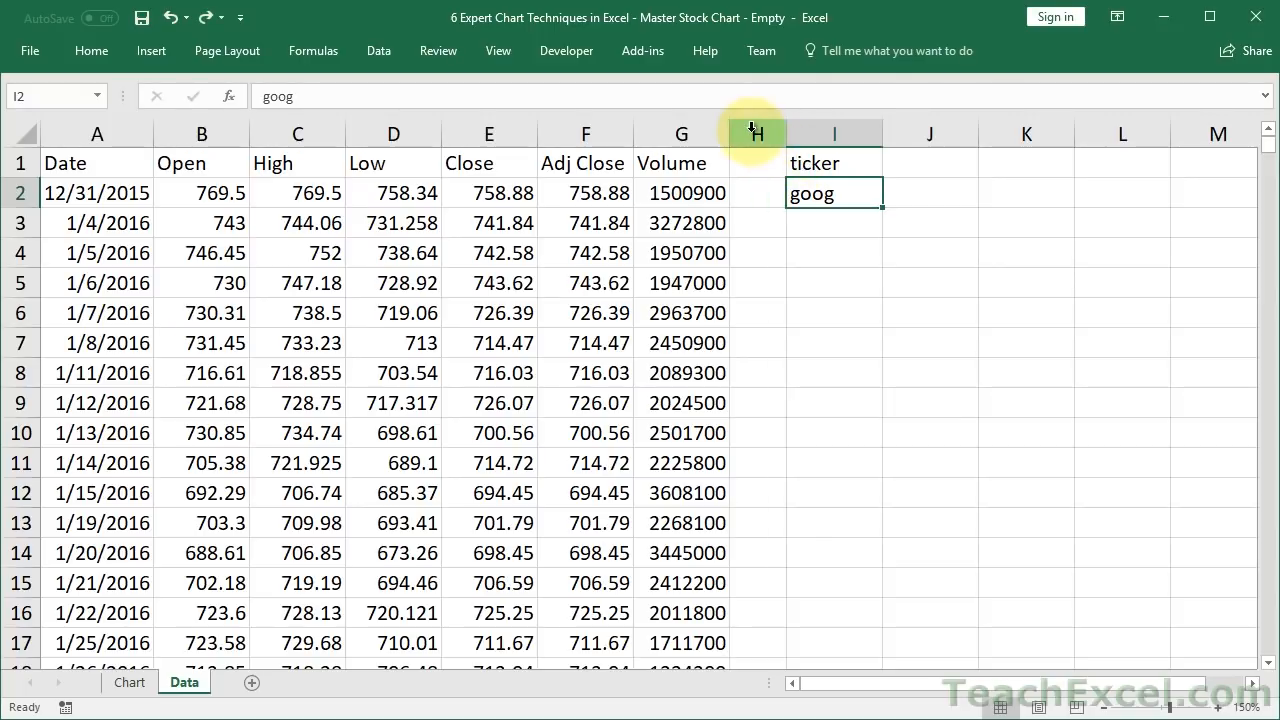
# Delete the empty column H and fill goog down the ticker column to the last row of price data
pyautogui.rightClick(751, 131)
pyautogui.click(793, 316)
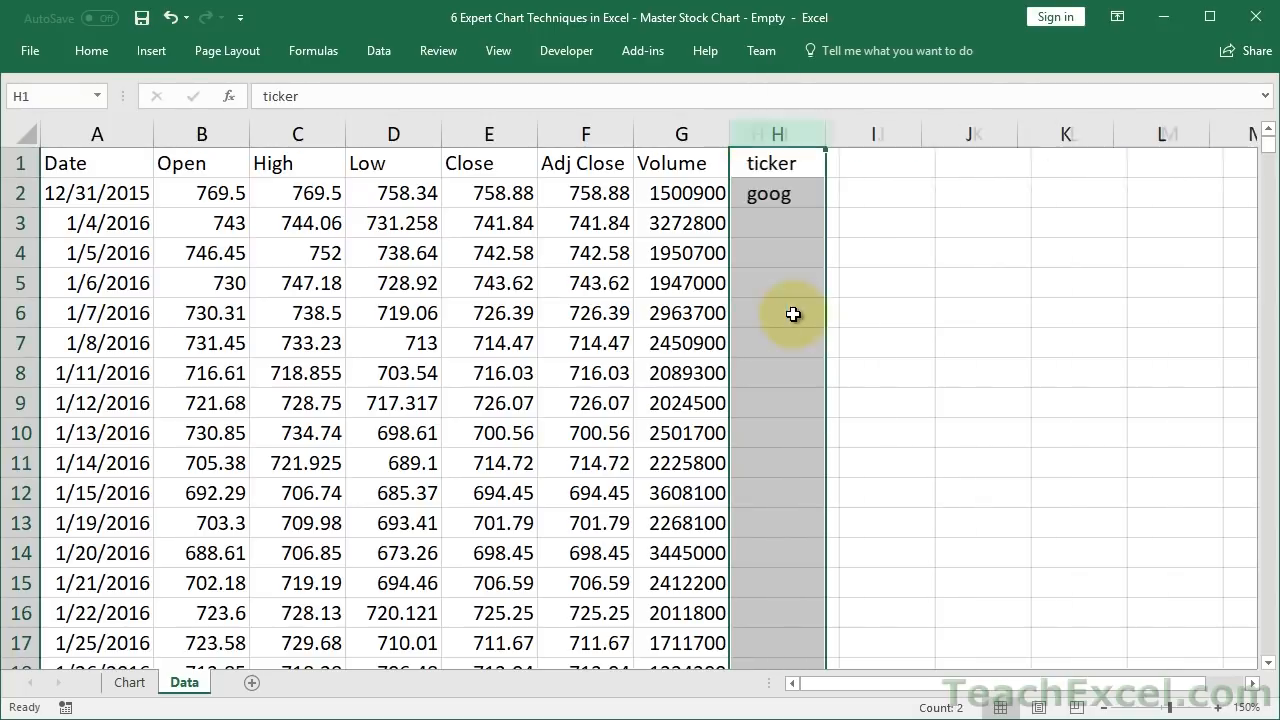
pyautogui.click(781, 201)
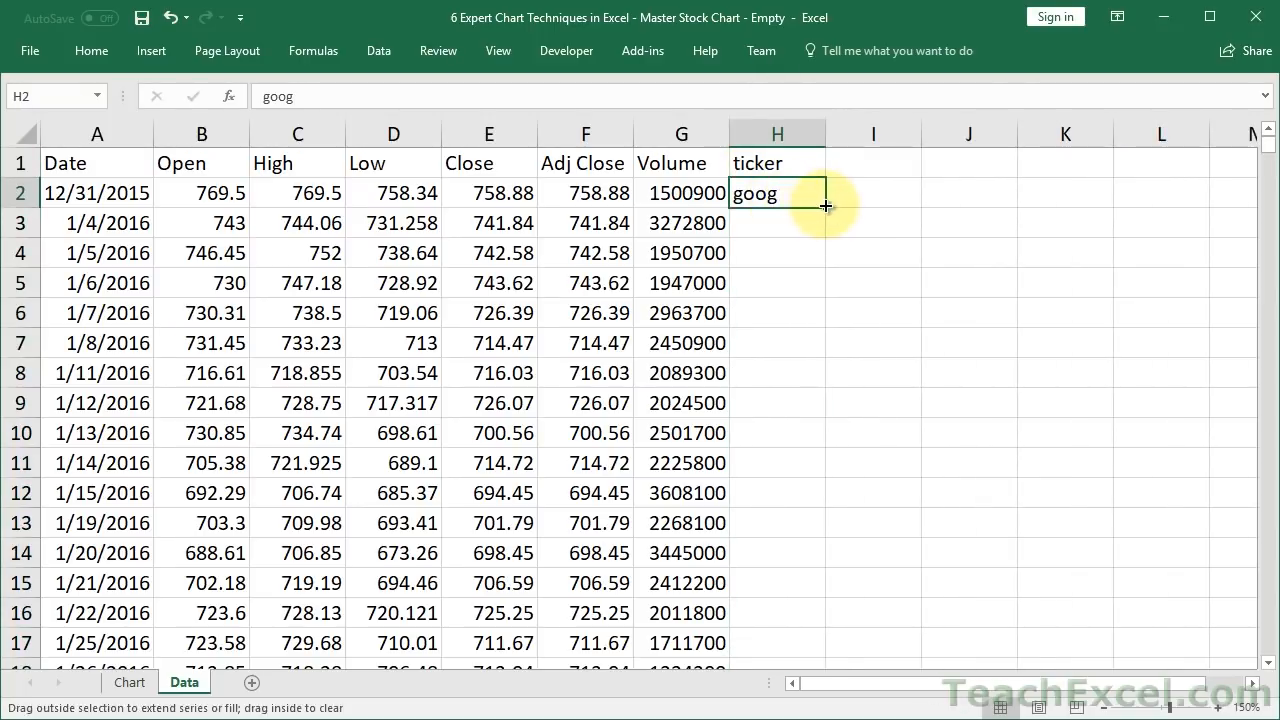
pyautogui.doubleClick(824, 207)
pyautogui.click(783, 164)
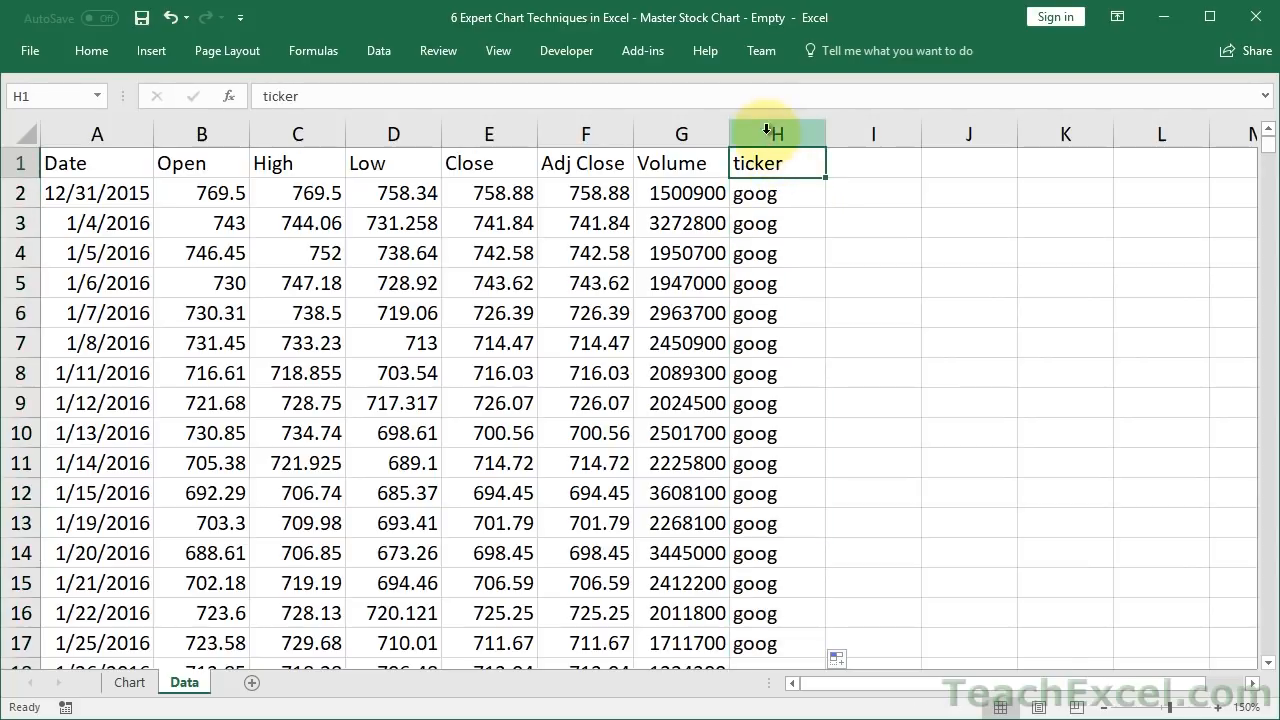
# Insert an empty column between Volume and ticker and narrow it as a spacer
pyautogui.rightClick(766, 126)
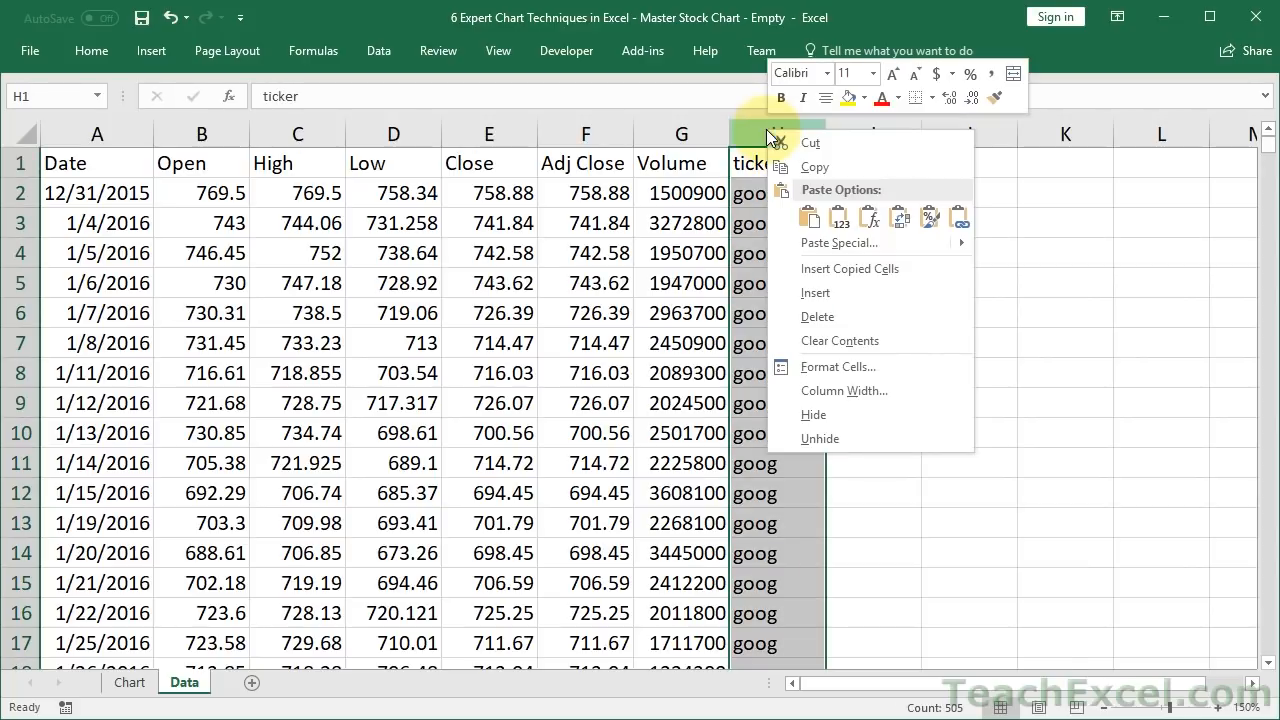
pyautogui.click(808, 275)
pyautogui.click(951, 166)
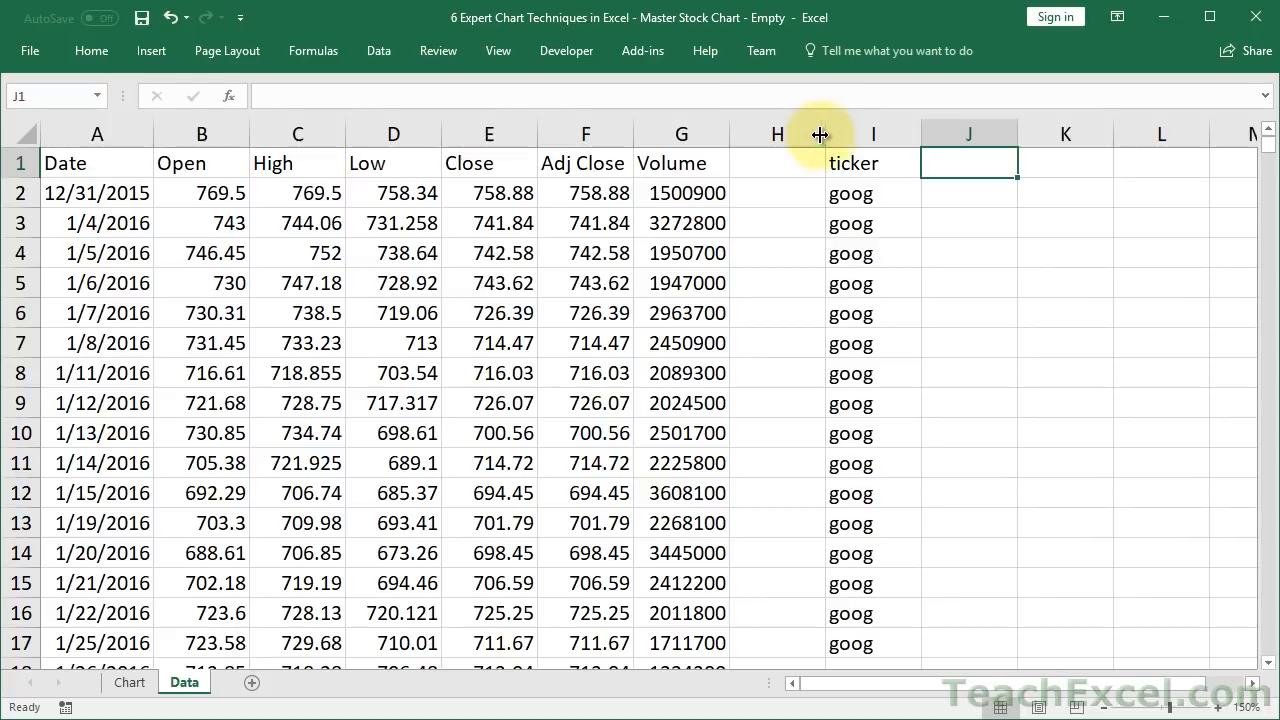
pyautogui.moveTo(829, 134); pyautogui.dragTo(783, 134)
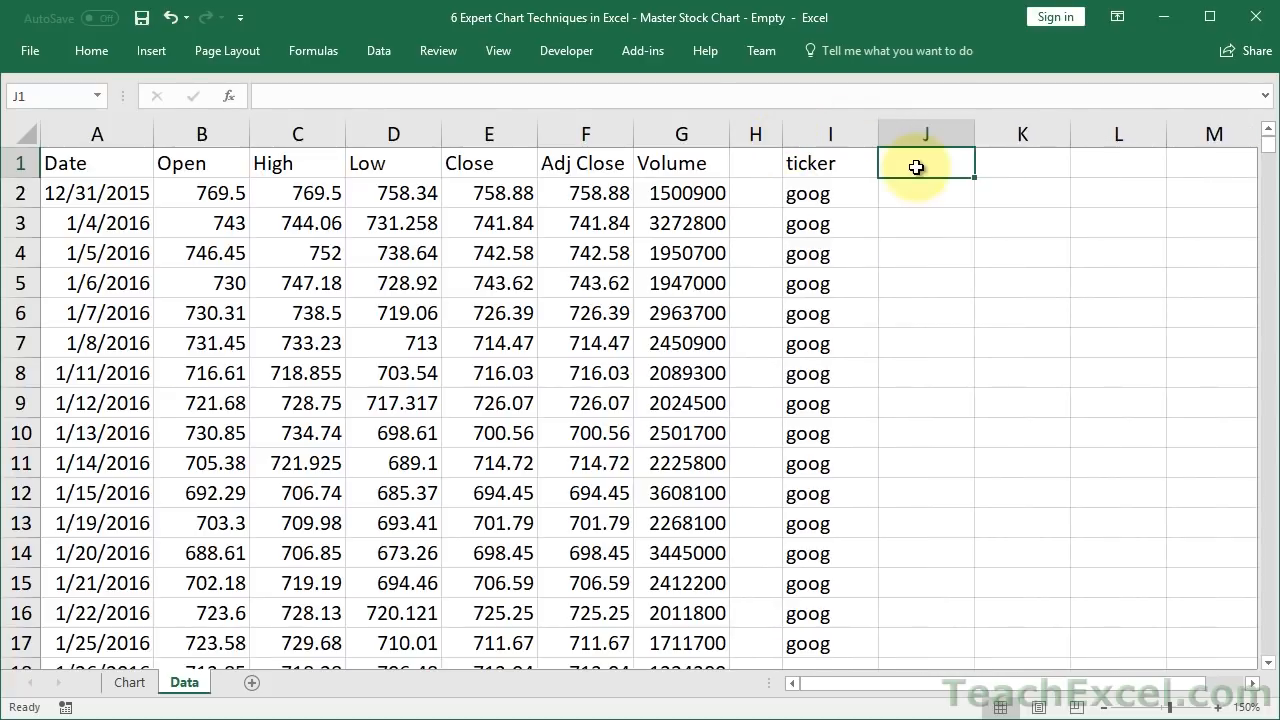
# Enter the headers month, year and date (real) in cells J1 to L1
pyautogui.write('month')
pyautogui.press('Tab')
pyautogui.write('year')
pyautogui.press('Tab')
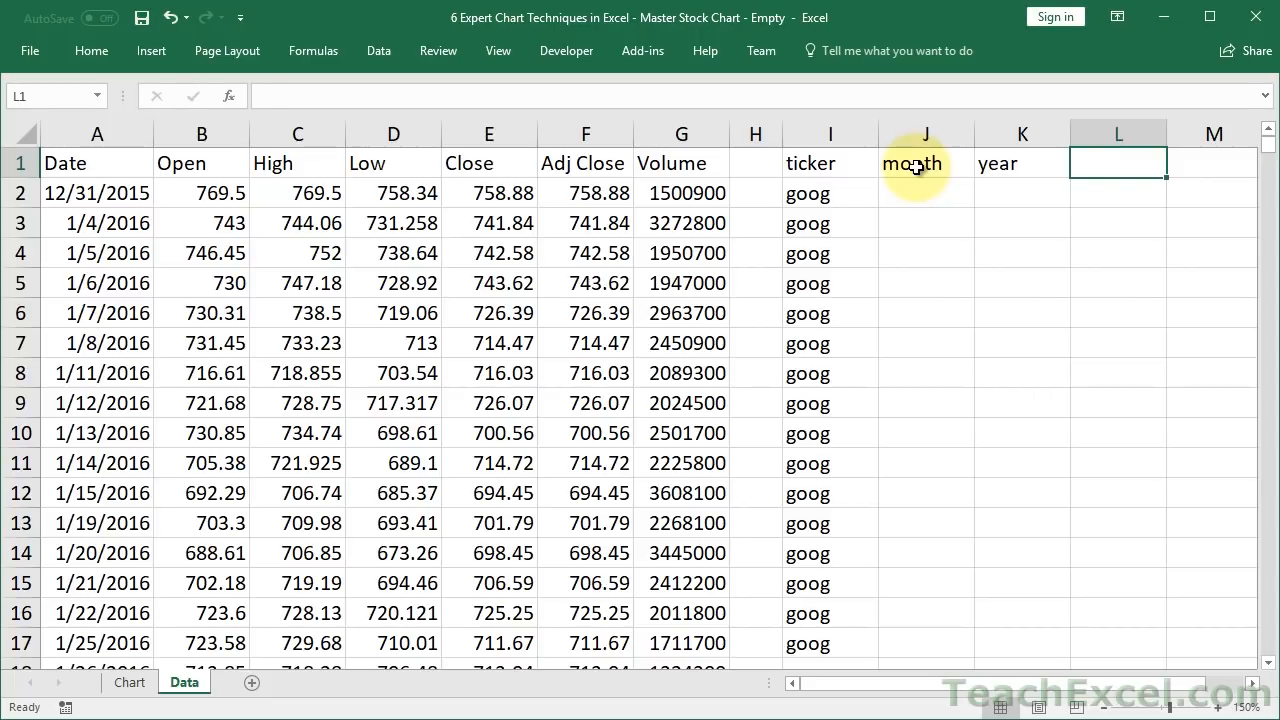
pyautogui.write('date (real')
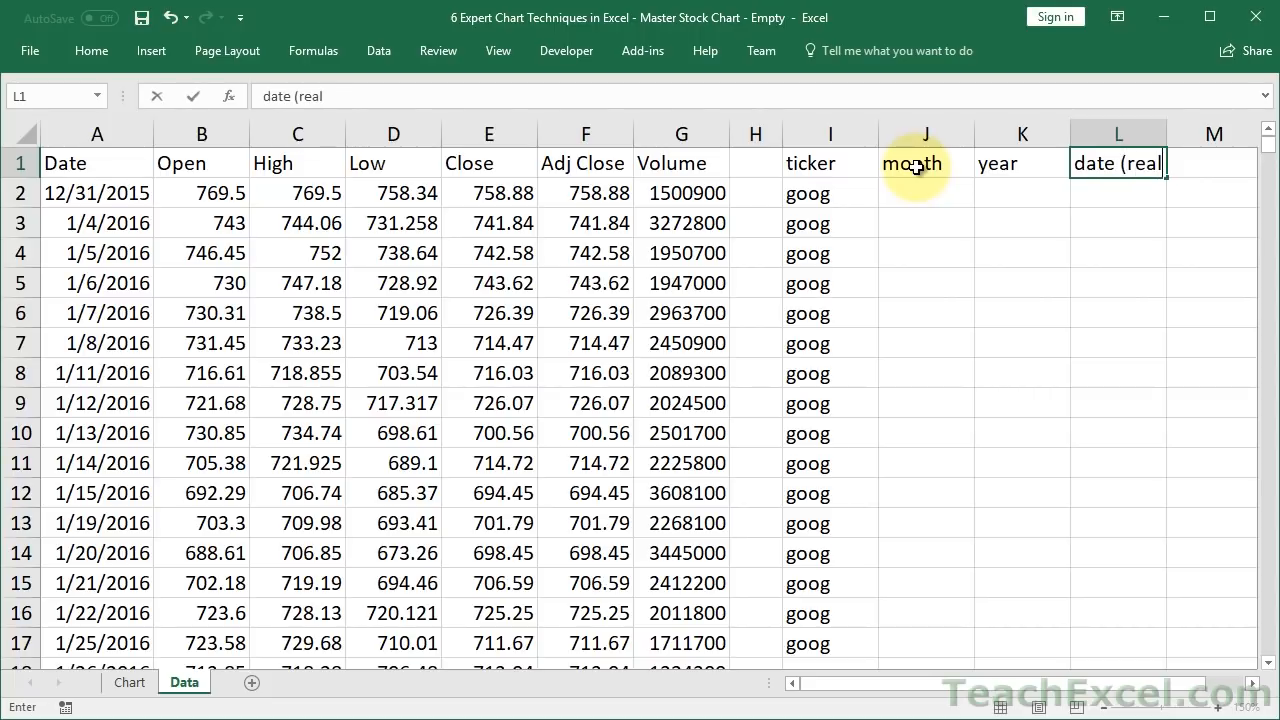
pyautogui.write(')')
pyautogui.hotkey('ctrl', 'Return')
# Enter the formula =MONTH(A2) in cell J2 under the month header
pyautogui.press('Down')
pyautogui.press('Left')
pyautogui.press('Left')
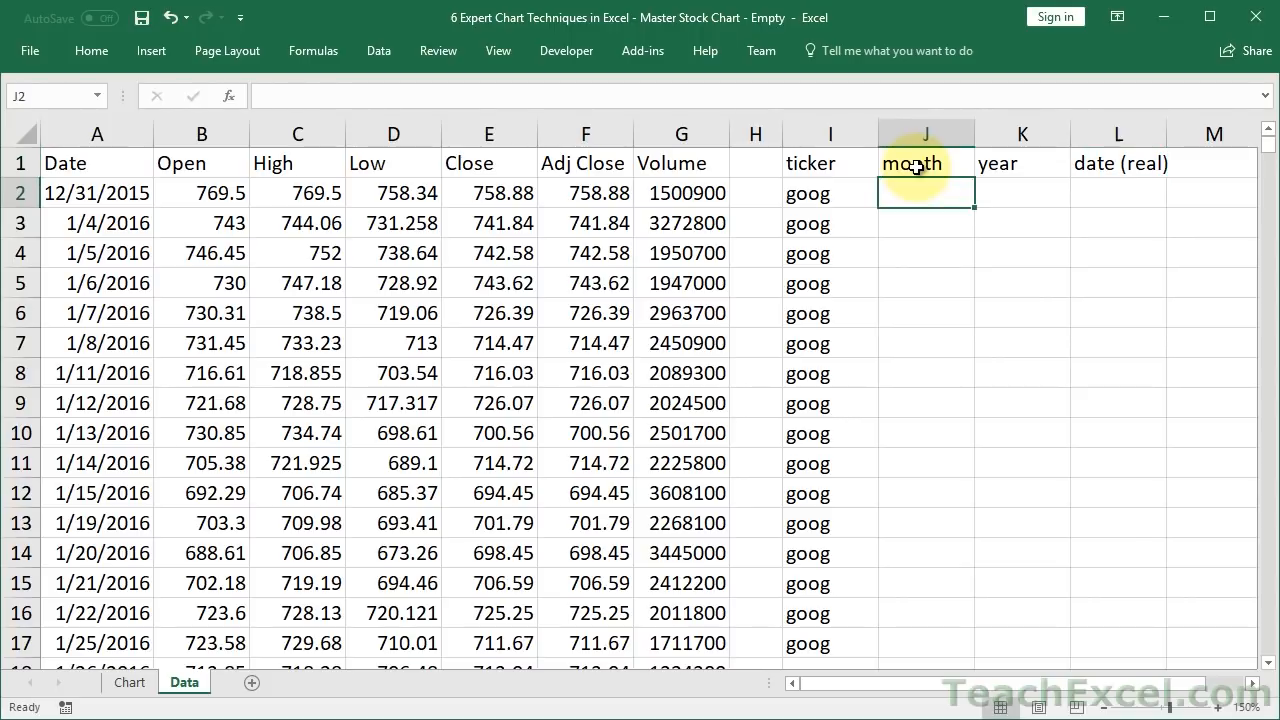
pyautogui.write('=month')
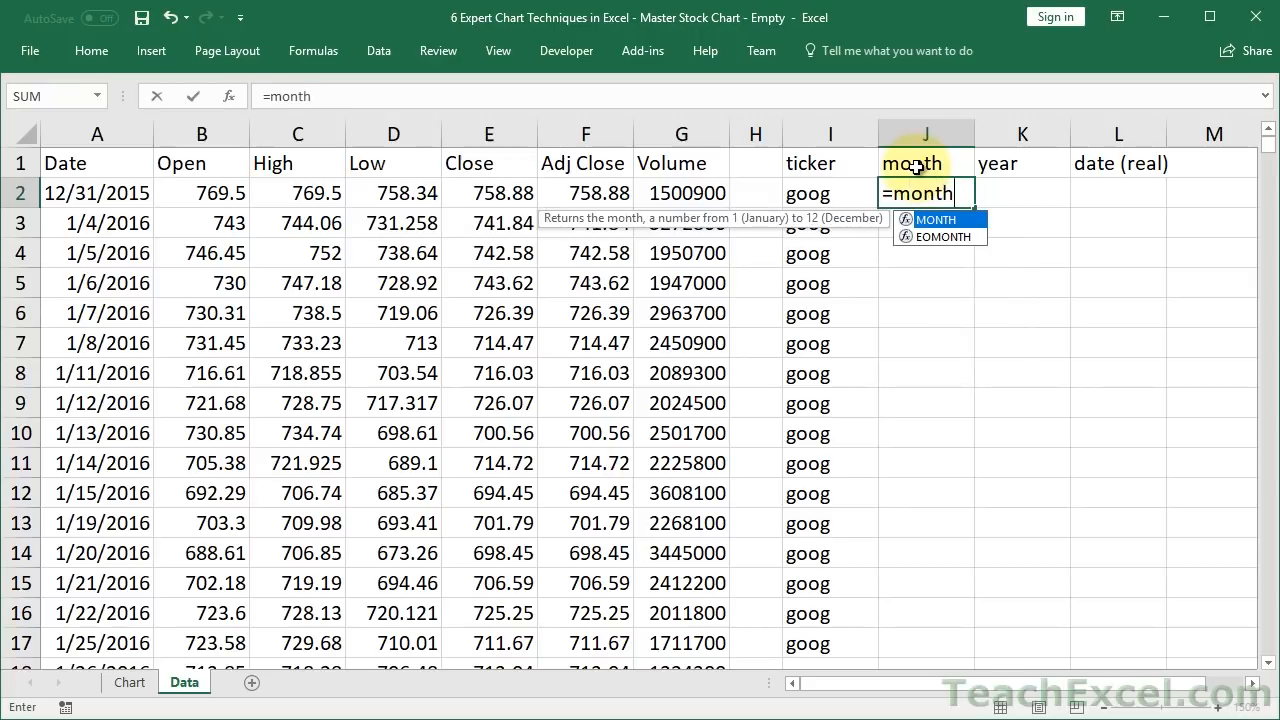
pyautogui.press('Tab')
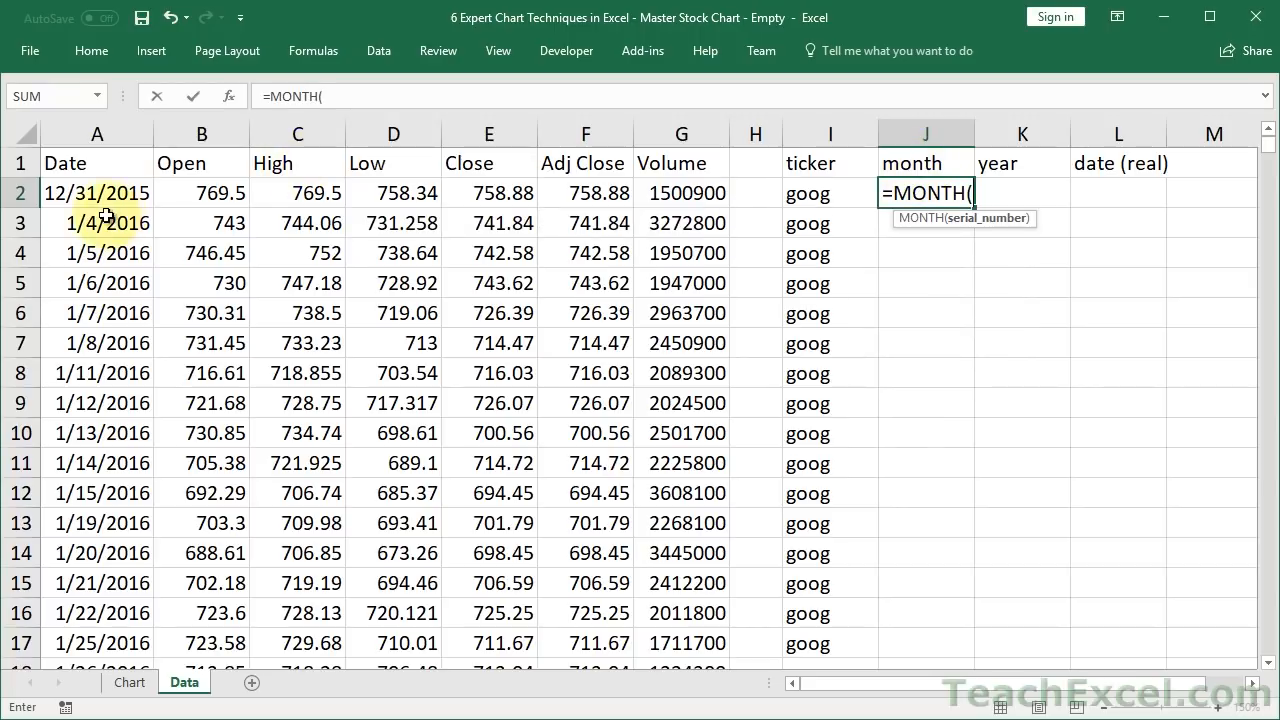
pyautogui.click(90, 195)
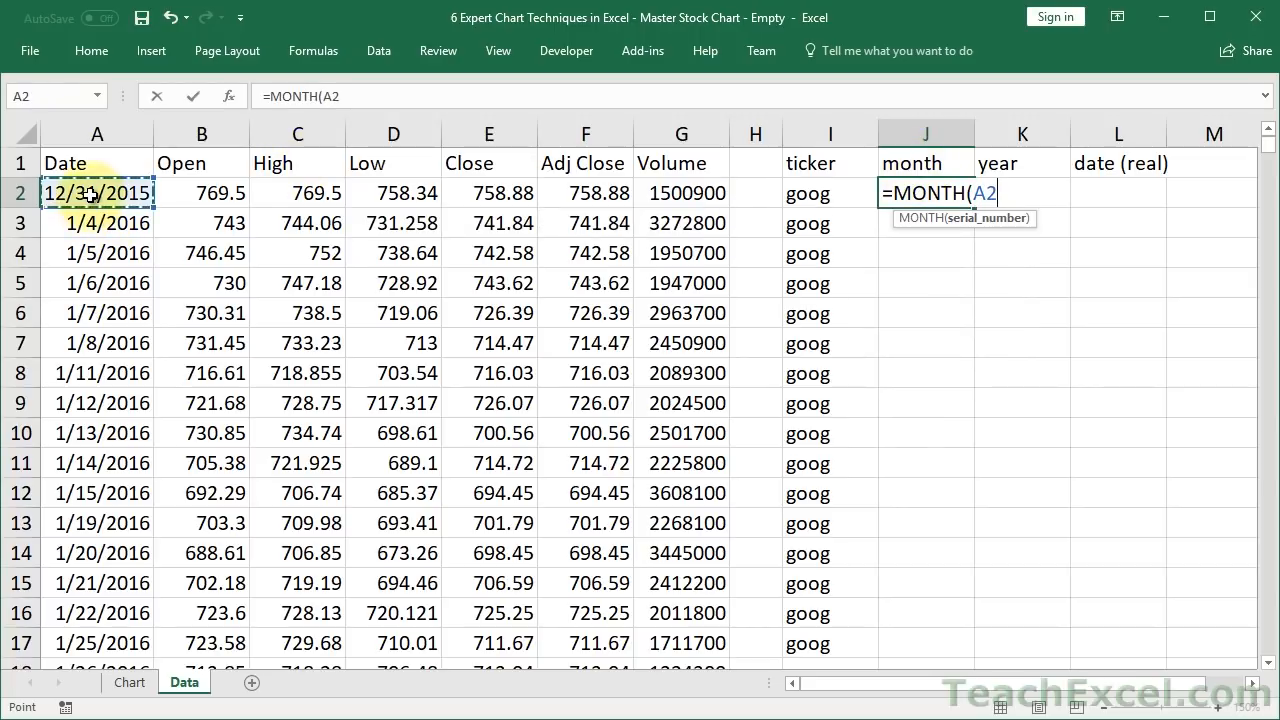
pyautogui.hotkey('ctrl', 'Return')
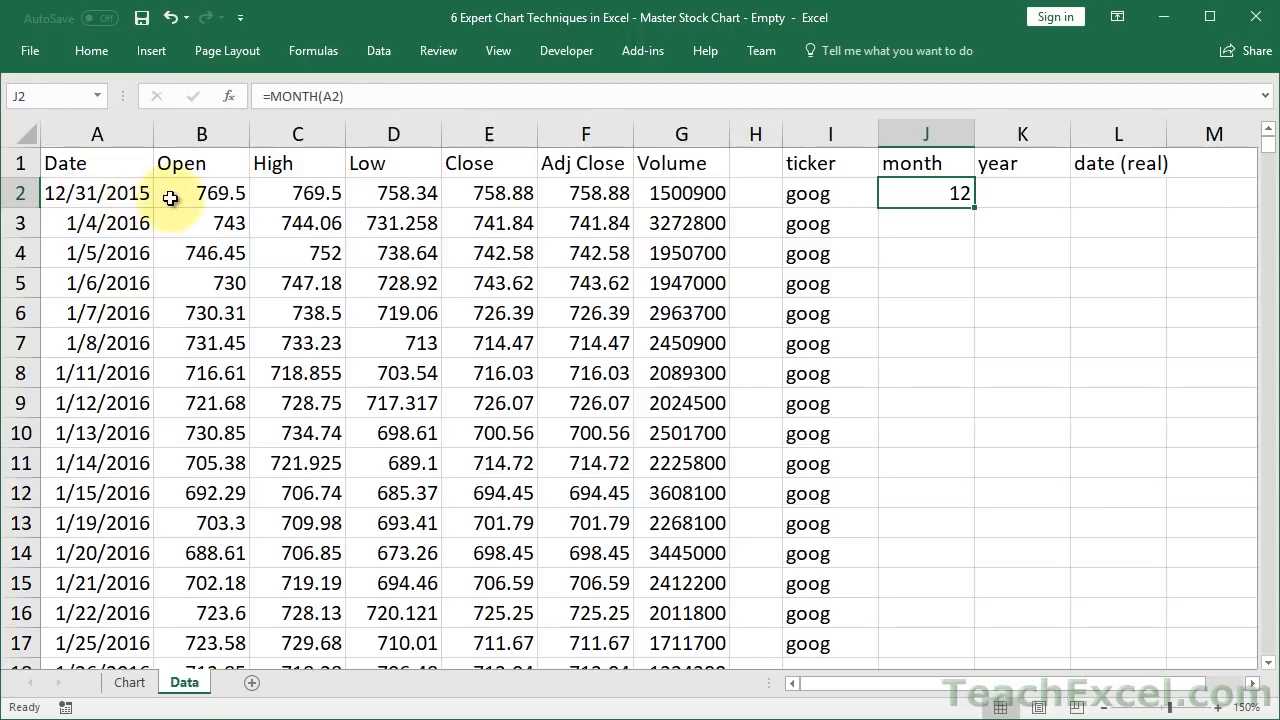
# Check the number format of the date in A2 and the month formula in J2
pyautogui.click(102, 196)
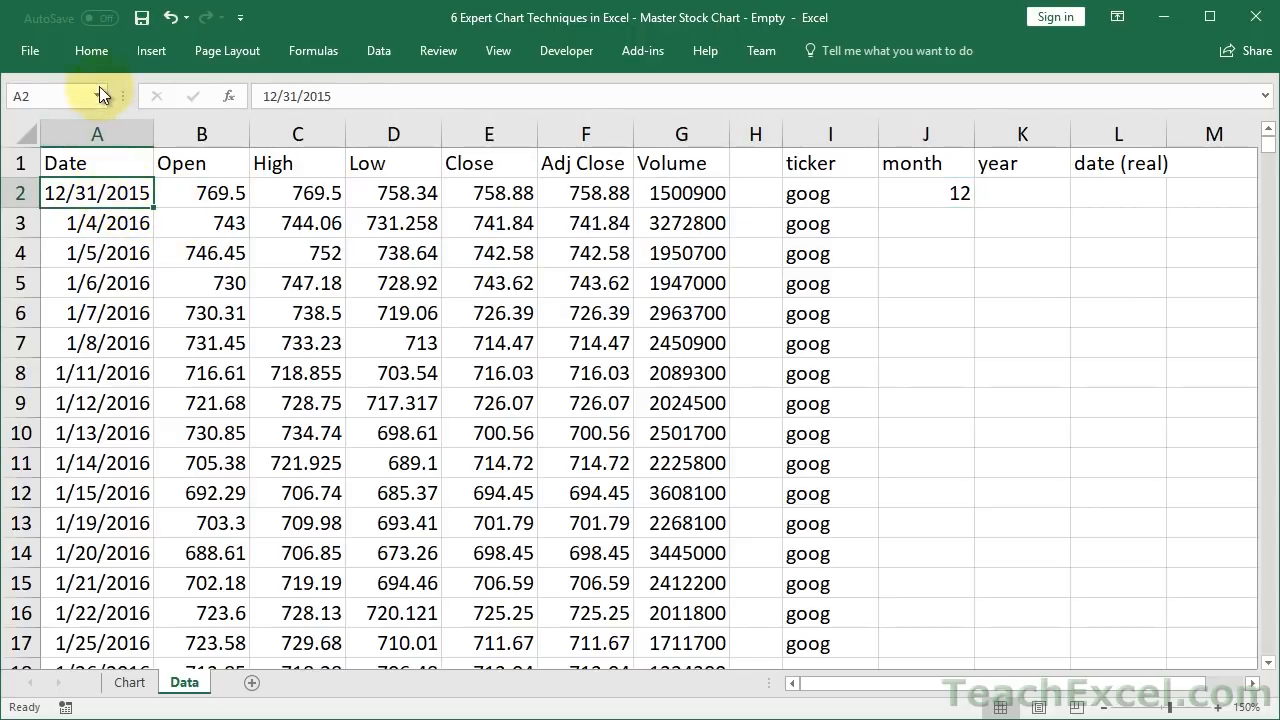
pyautogui.click(92, 50)
pyautogui.doubleClick(98, 56)
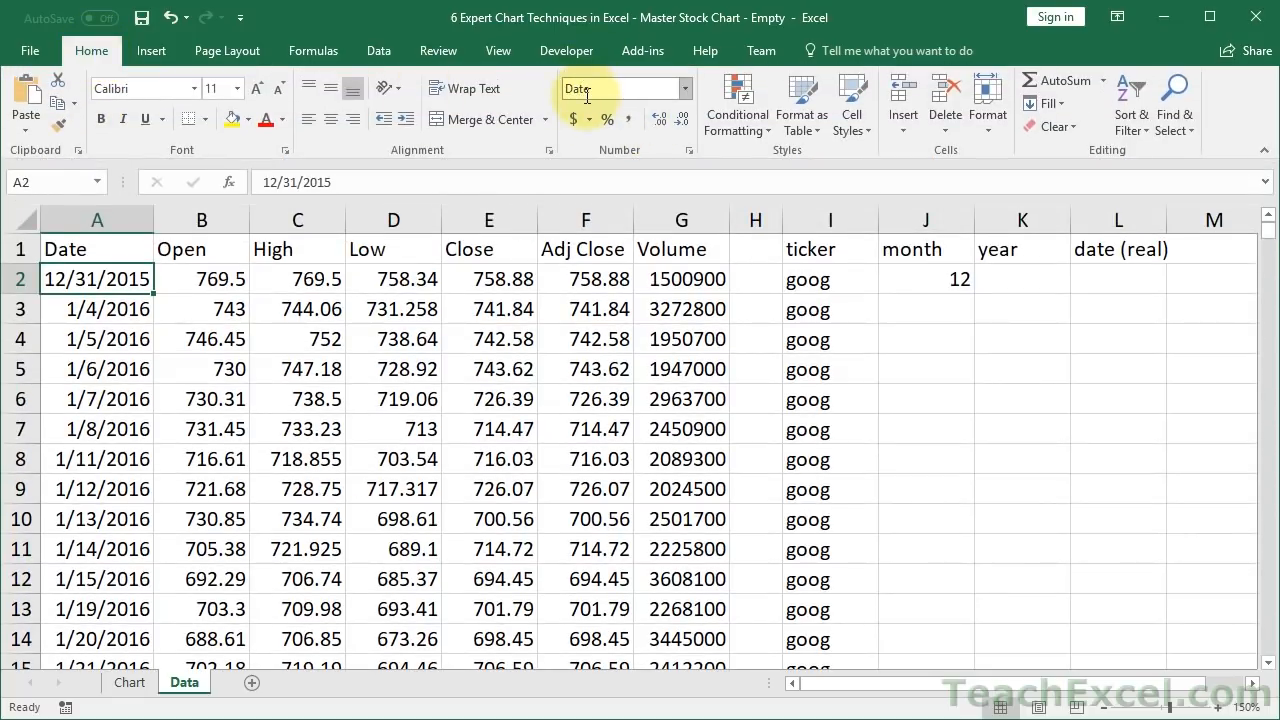
pyautogui.doubleClick(88, 54)
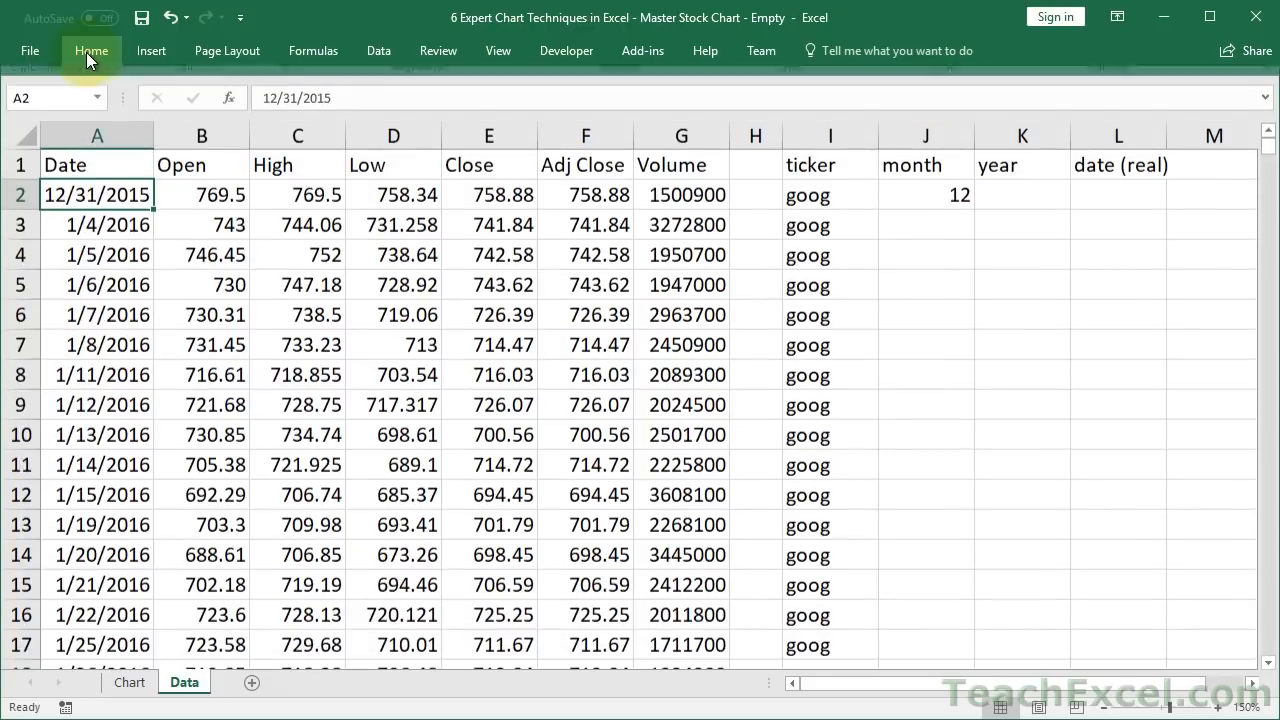
pyautogui.click(950, 194)
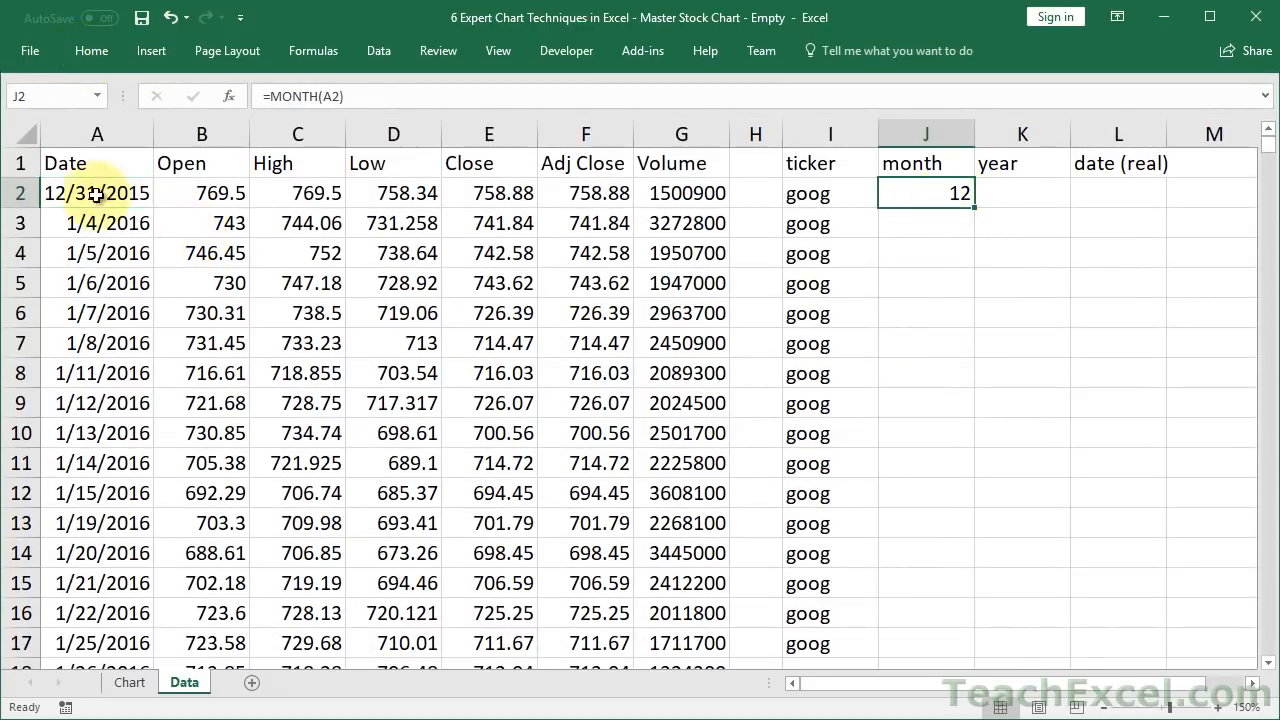
pyautogui.click(100, 160)
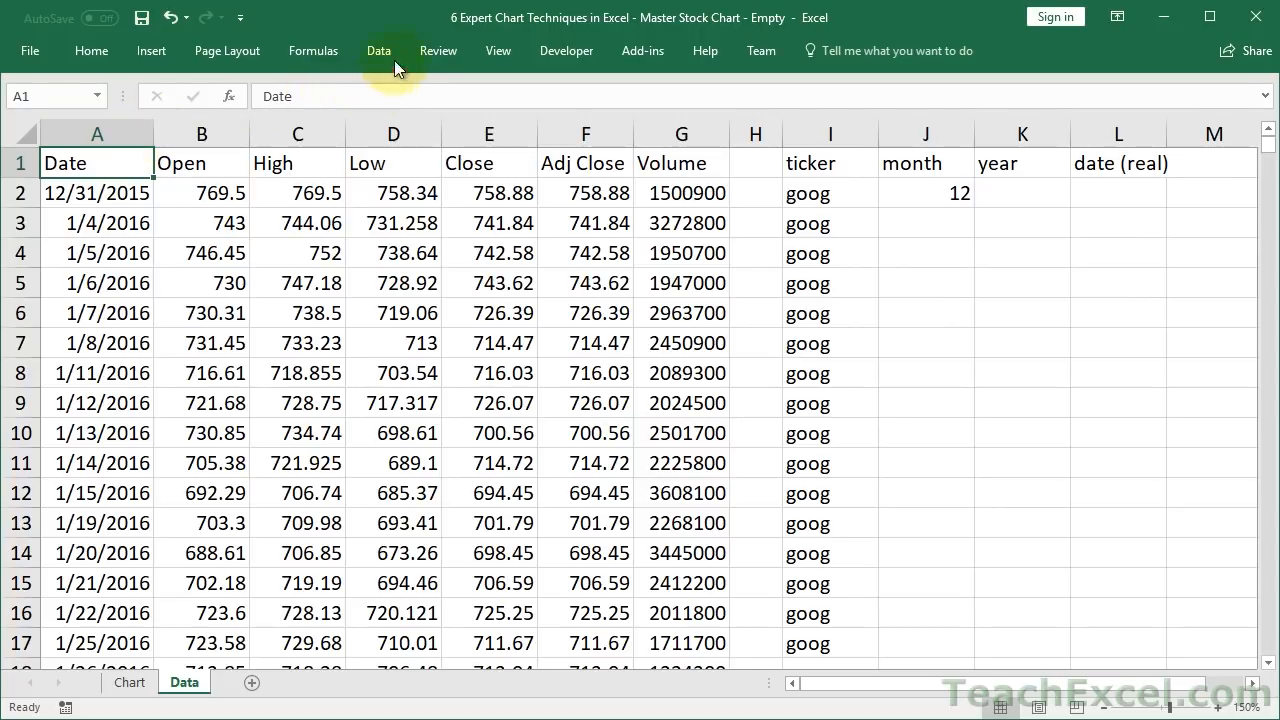
# Add filters to the price data headers and sort the Date column from oldest to newest
pyautogui.click(371, 52)
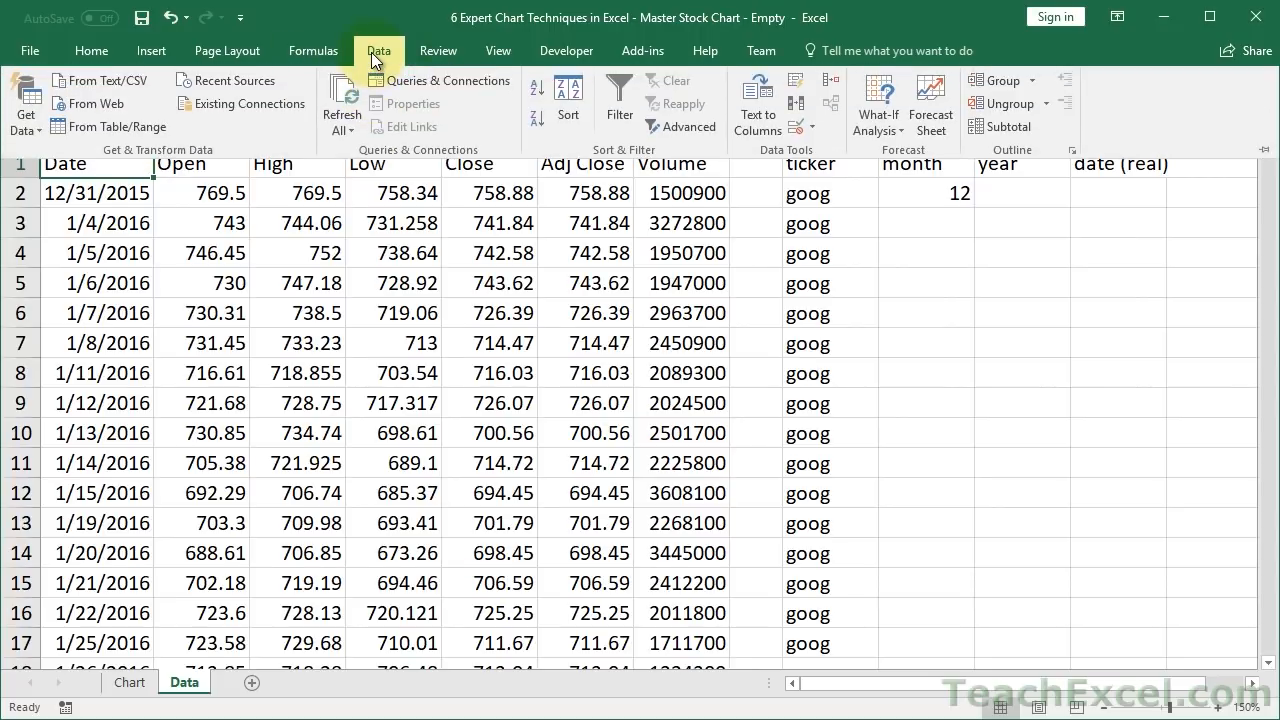
pyautogui.click(630, 95)
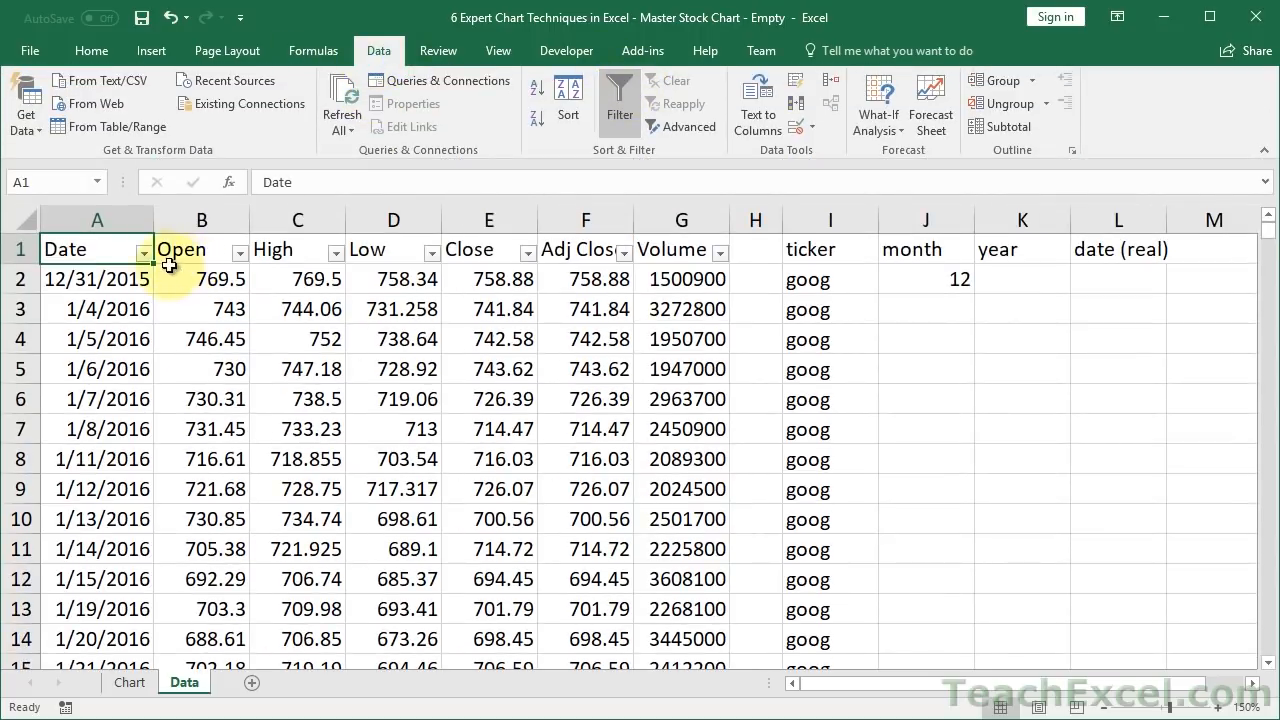
pyautogui.click(376, 51)
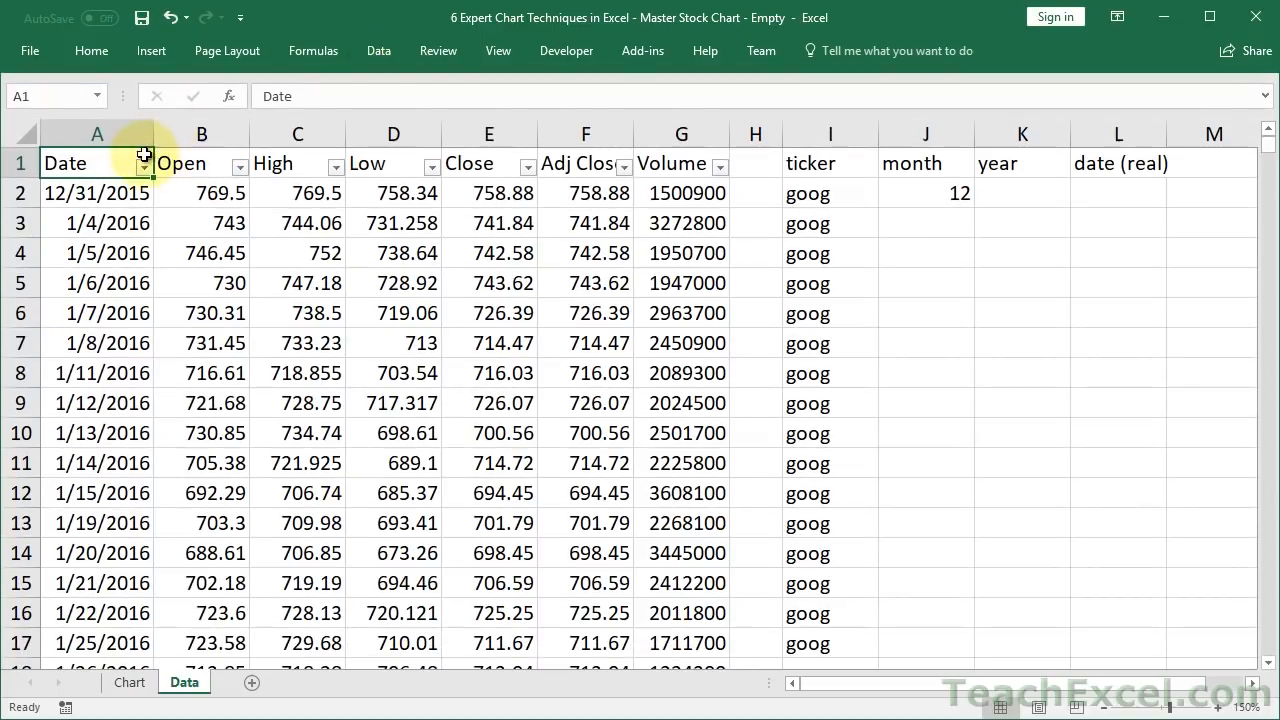
pyautogui.click(144, 167)
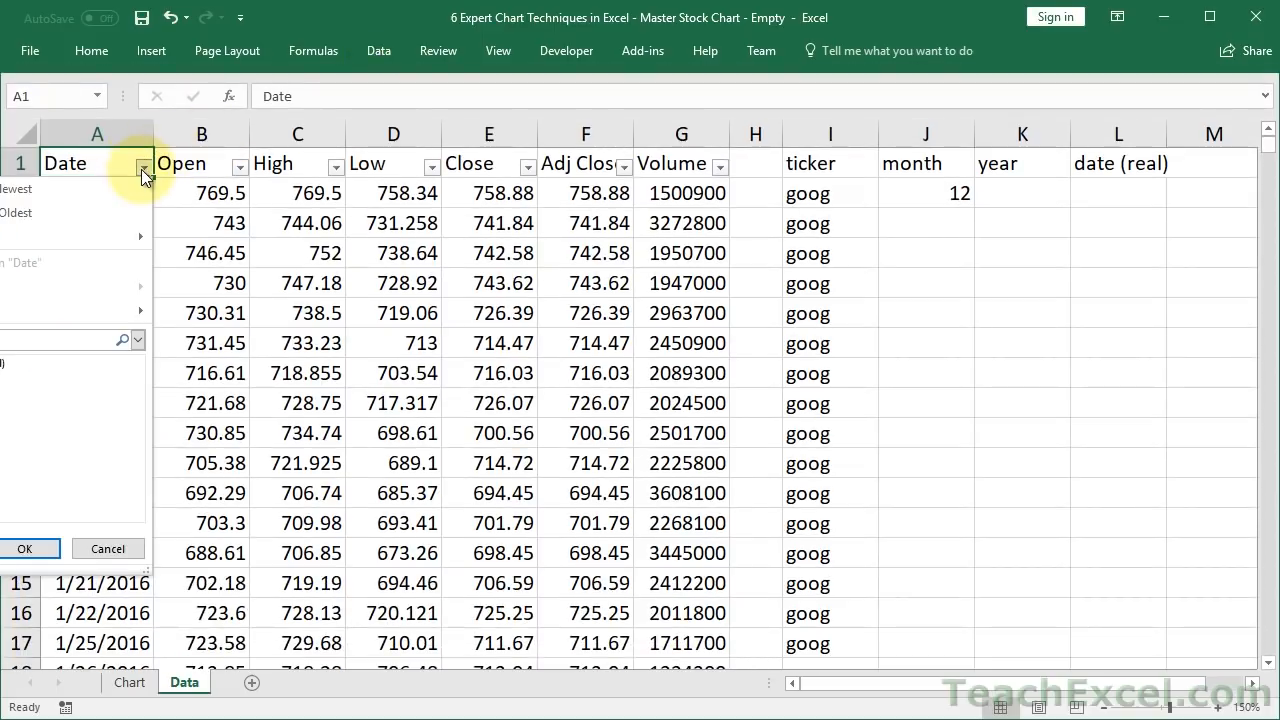
pyautogui.click(87, 192)
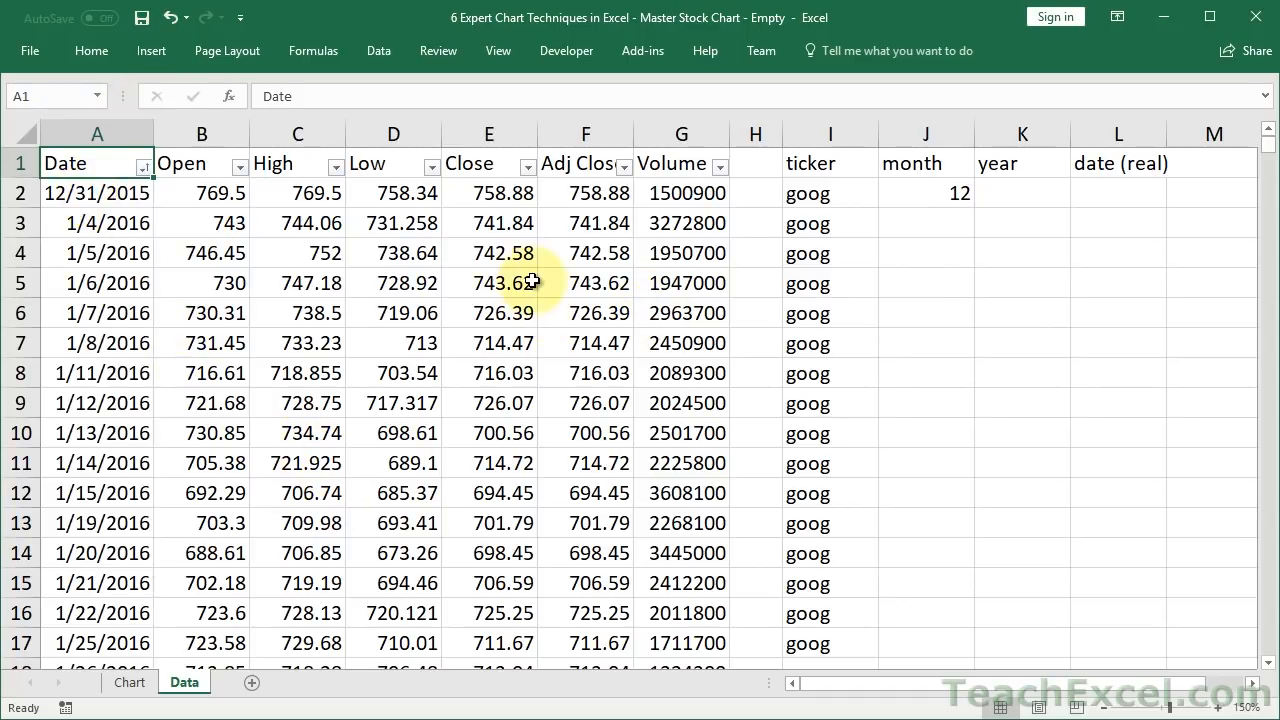
# Fill the month formula from J2 down the data rows and replace the formulas with static values
pyautogui.click(952, 192)
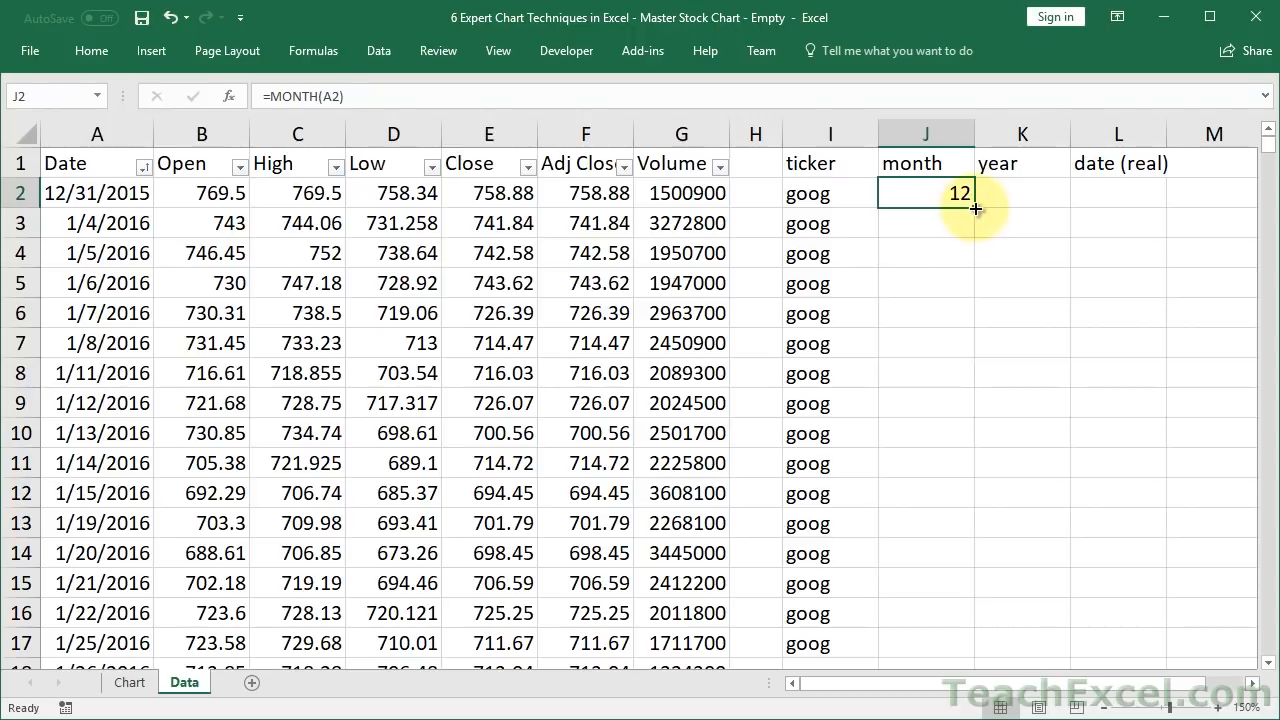
pyautogui.doubleClick(975, 207)
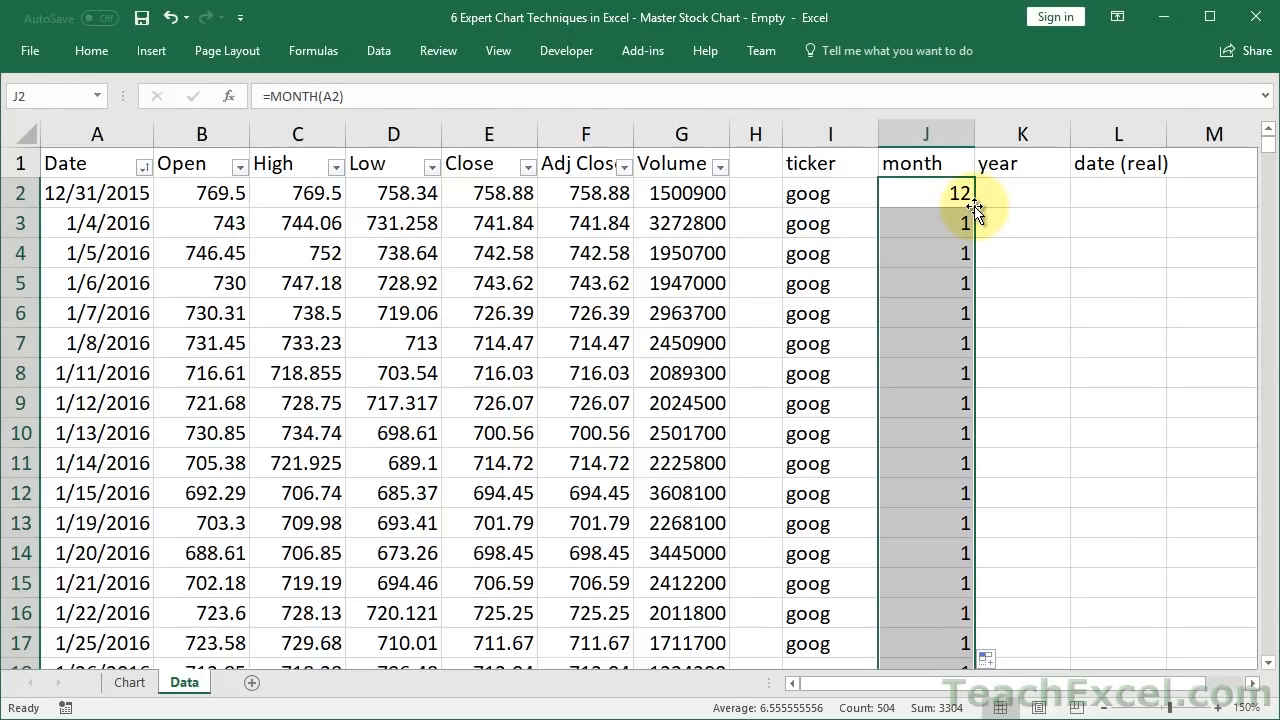
pyautogui.hotkey('ctrl', 'c')
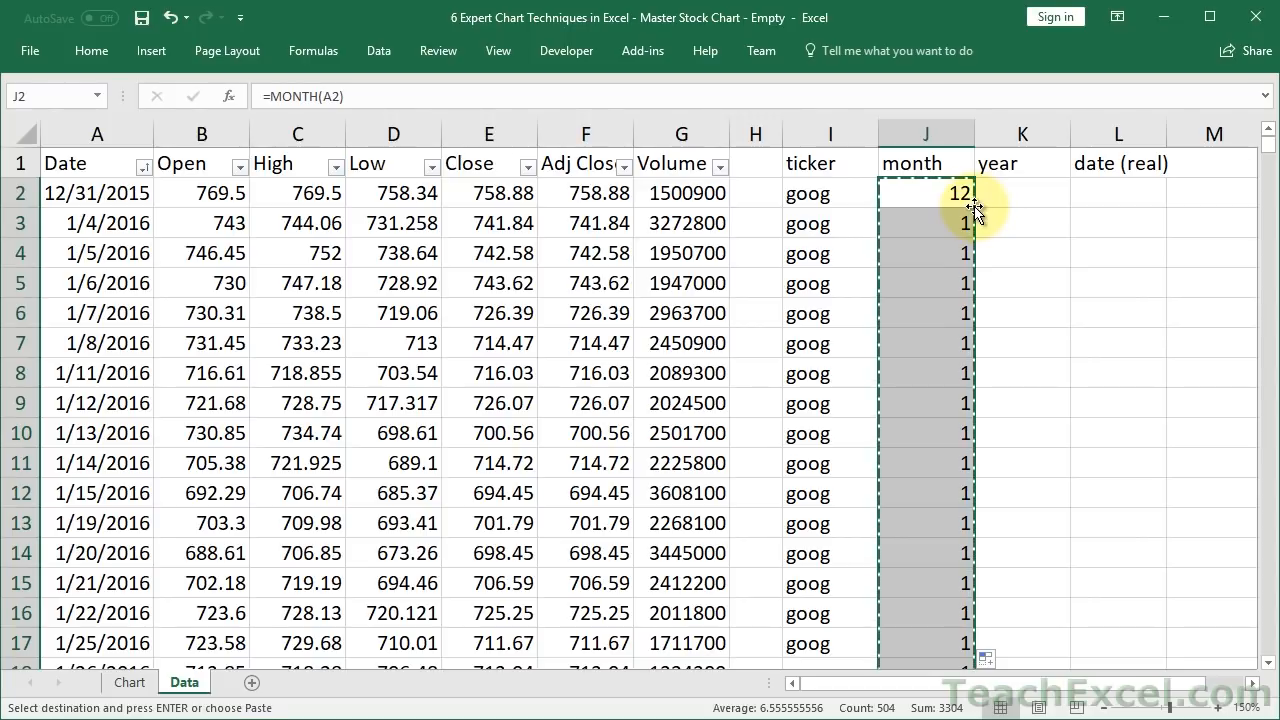
pyautogui.hotkey('ctrl', 'alt', 'v')
pyautogui.press('v')
pyautogui.press('Return')
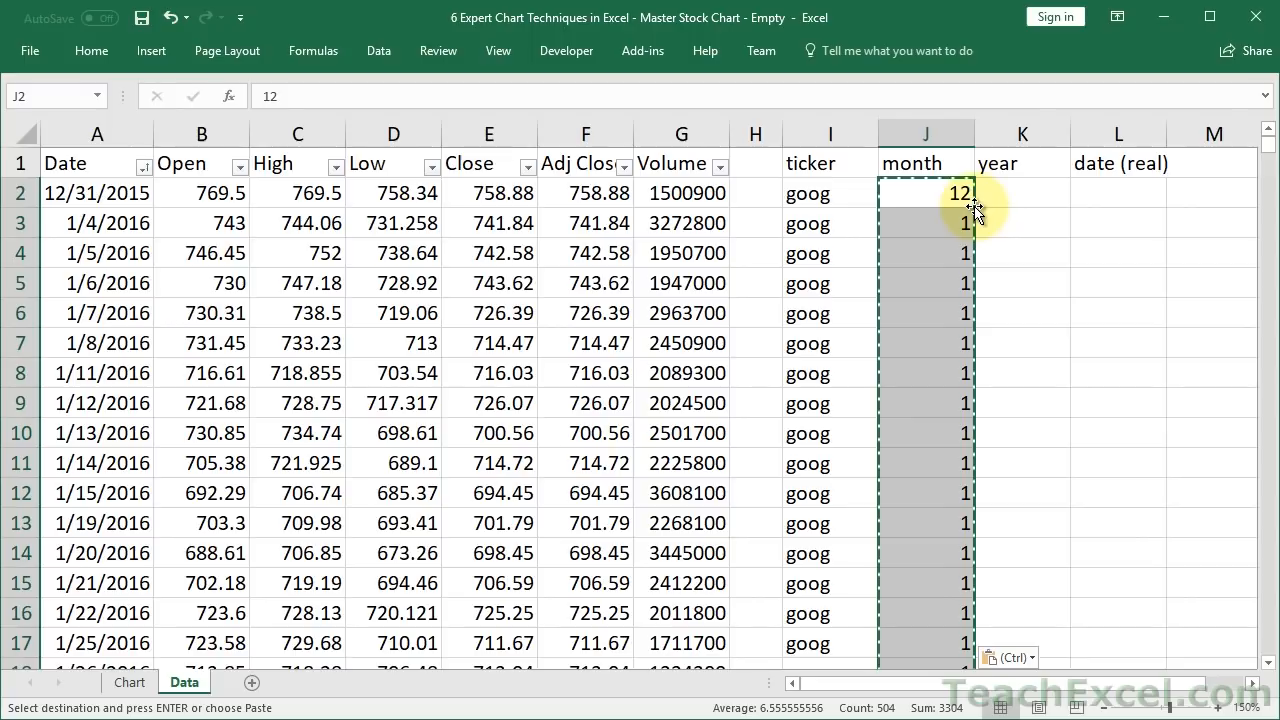
pyautogui.press('Escape')
# Check that month cells J2 and J500 contain plain values instead of formulas
pyautogui.doubleClick(937, 196)
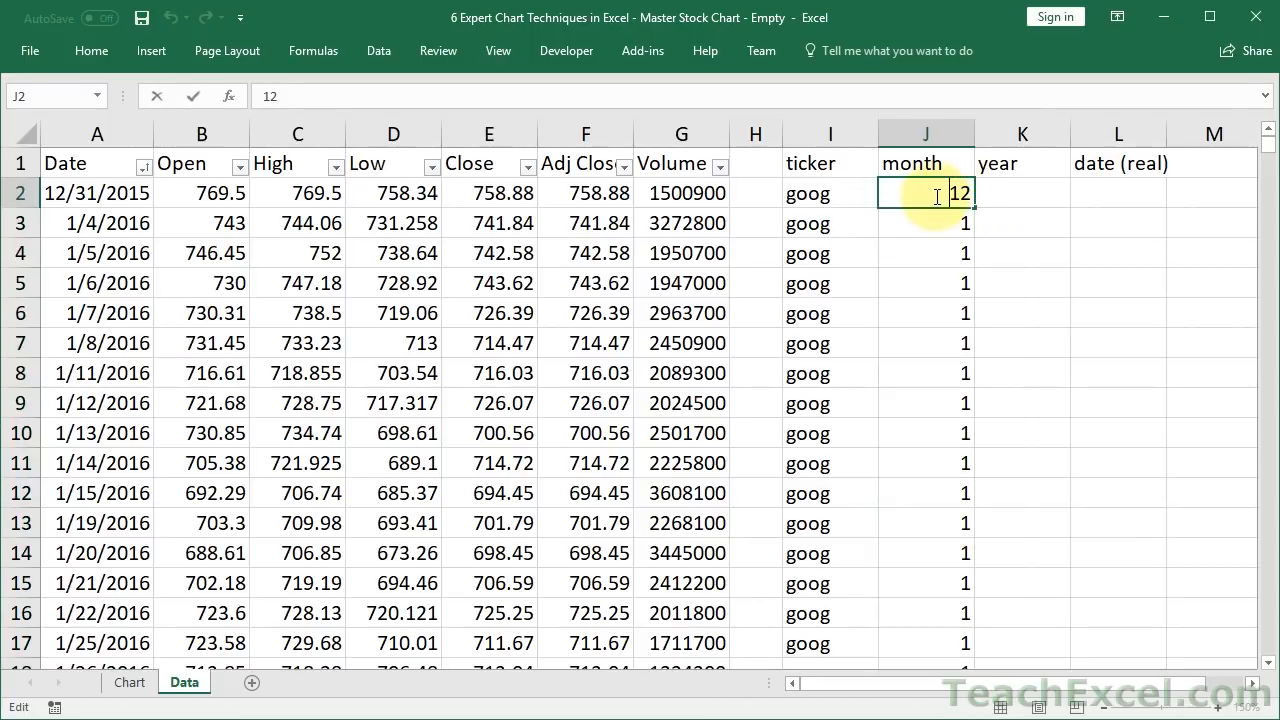
pyautogui.press('Escape')
pyautogui.hotkey('ctrl', 'Down')
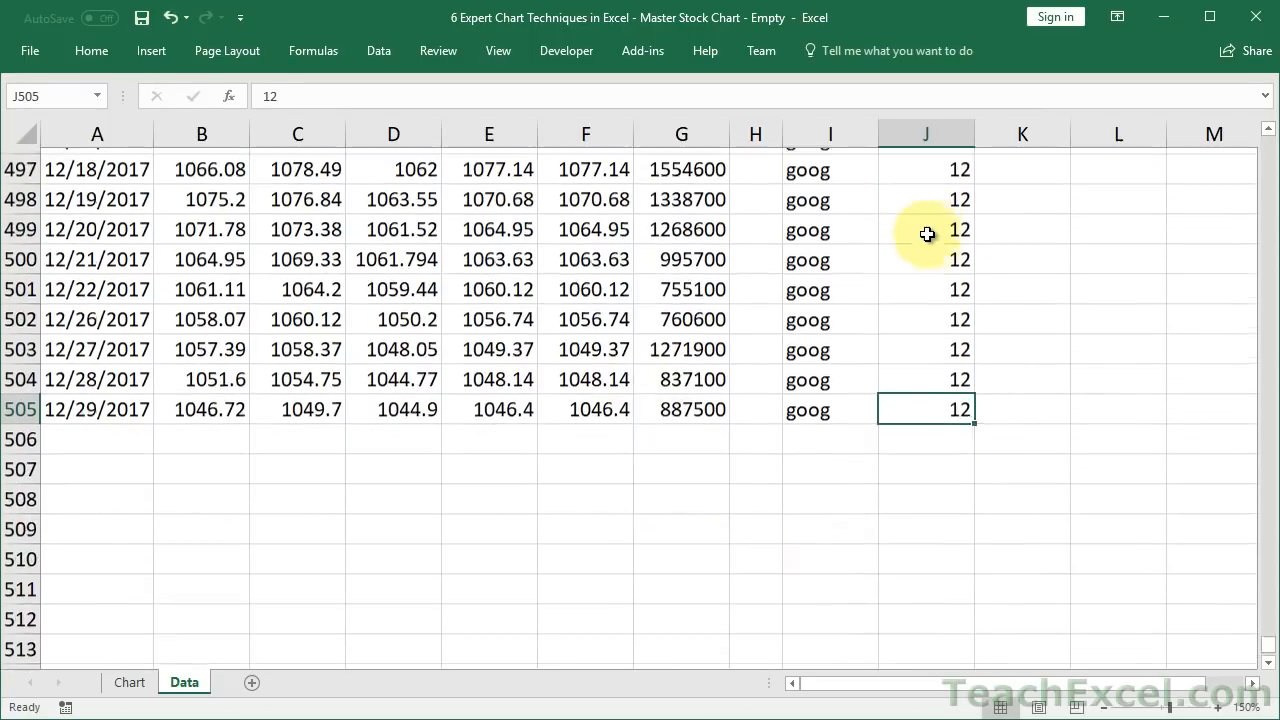
pyautogui.doubleClick(917, 256)
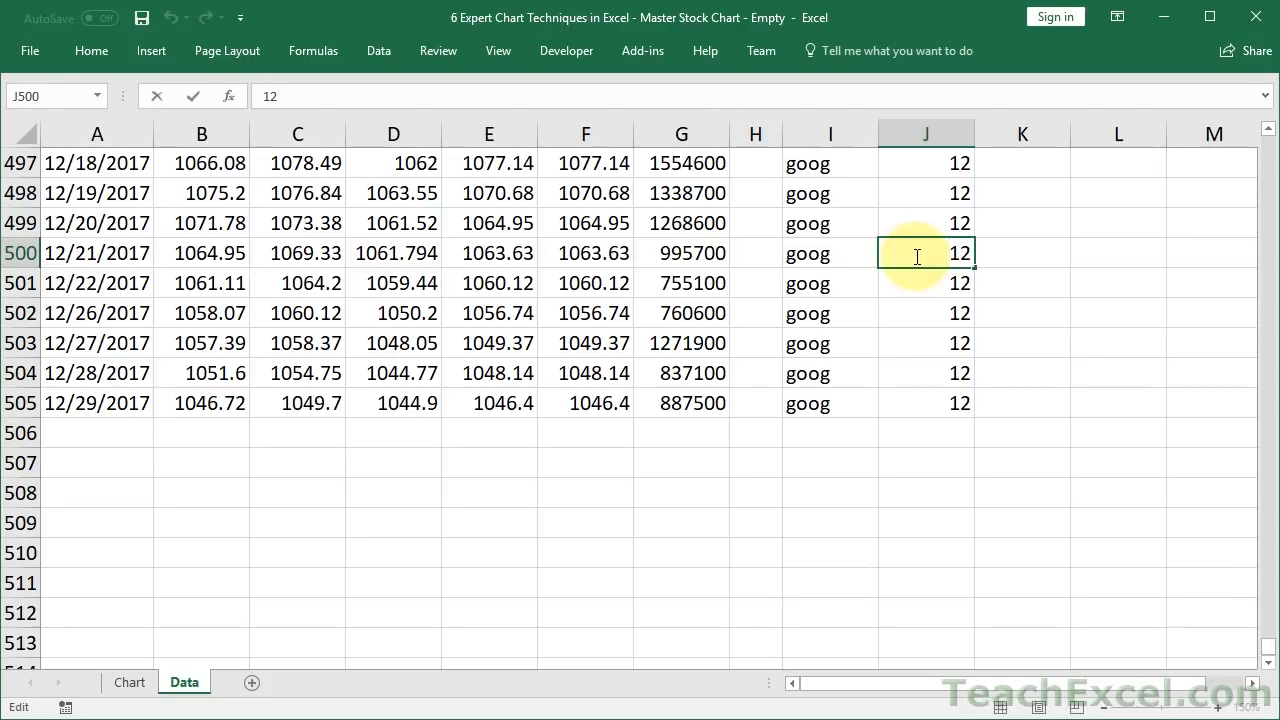
pyautogui.hotkey('ctrl', 'Return')
# Enter the formula =YEAR(A2) in cell K2 under the year header
pyautogui.hotkey('ctrl', 'Up')
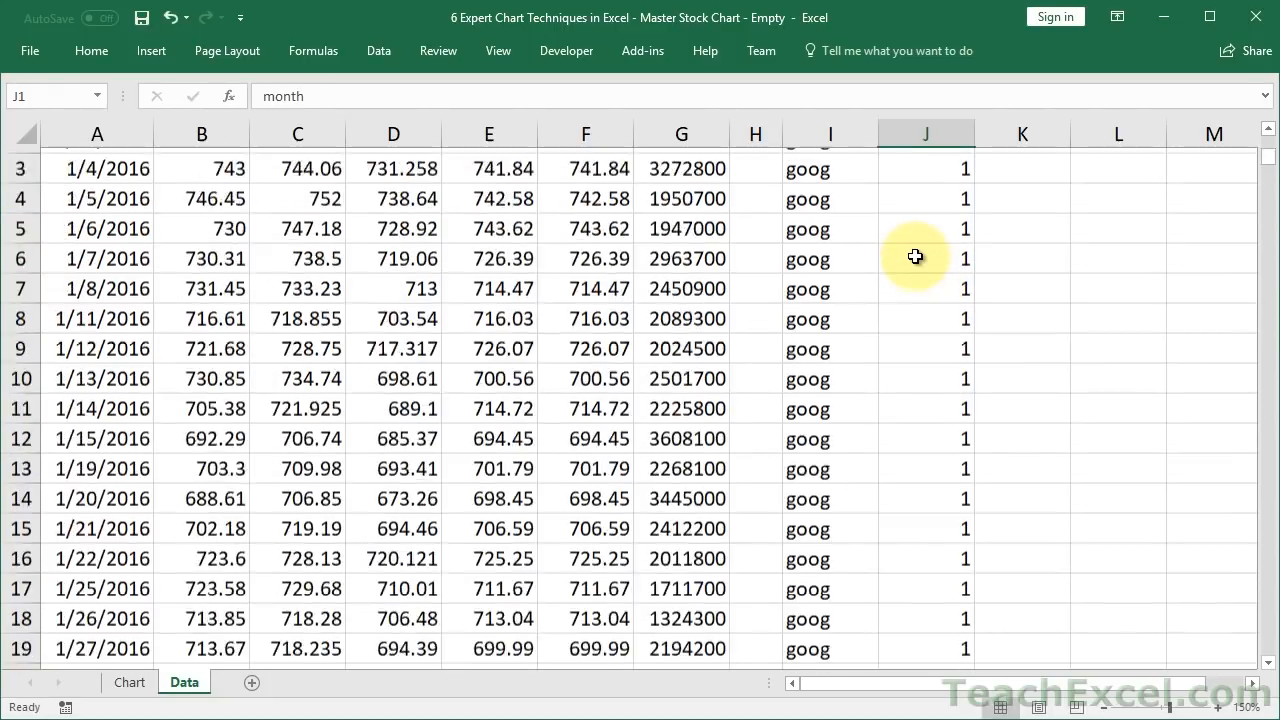
pyautogui.press('Right')
pyautogui.press('Down')
pyautogui.write('=-')
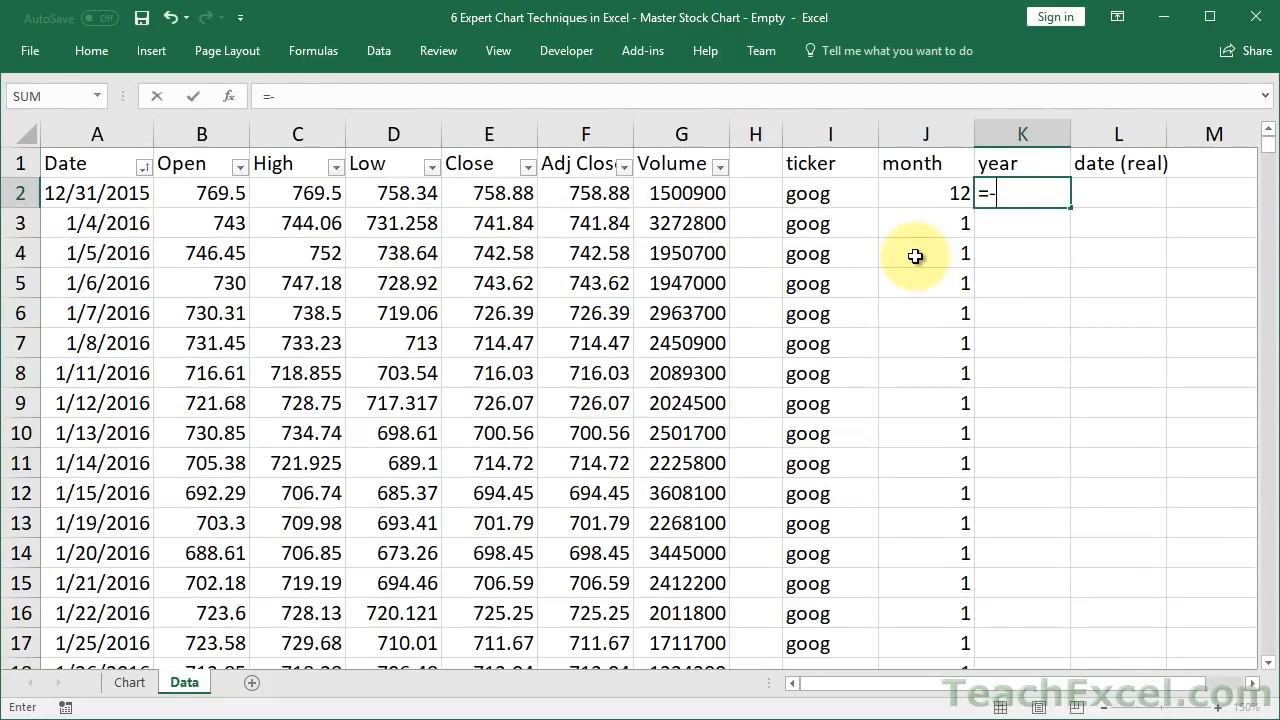
pyautogui.press('BackSpace')
pyautogui.write('yea')
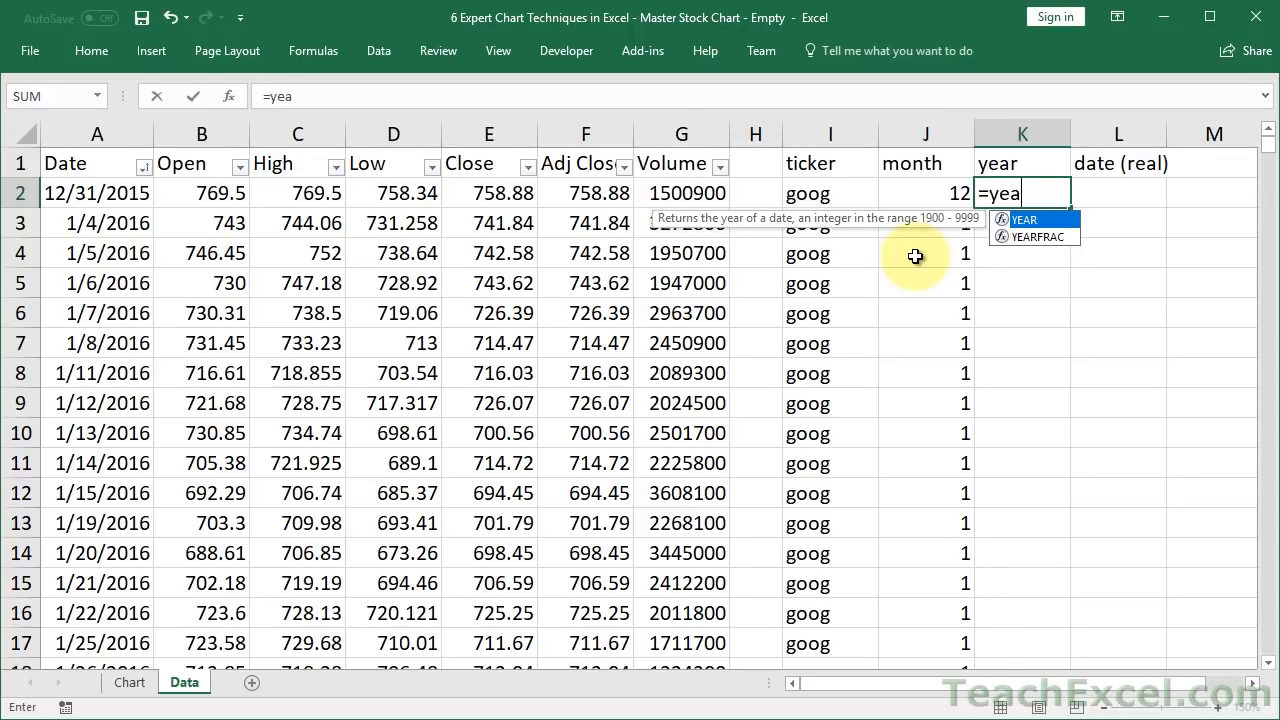
pyautogui.press('Tab')
pyautogui.click(105, 193)
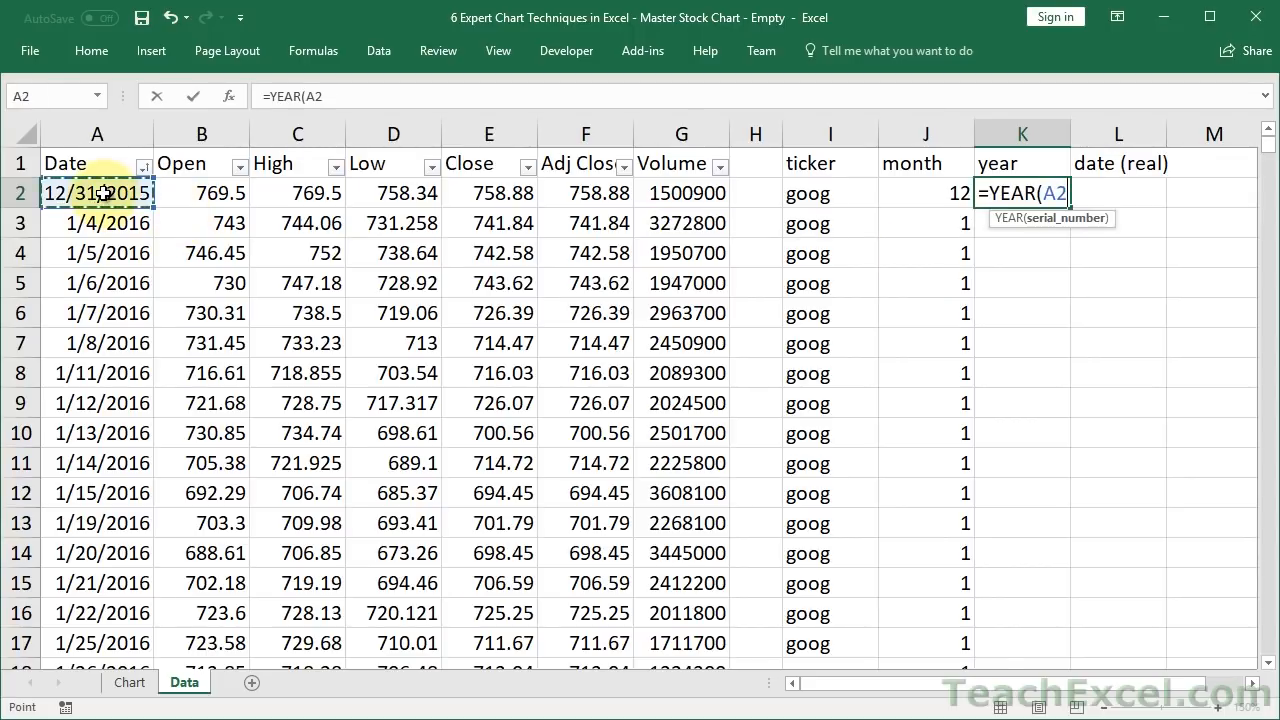
pyautogui.hotkey('ctrl', 'Return')
# Fill the year formula down column K and replace the formulas with static values
pyautogui.doubleClick(1071, 206)
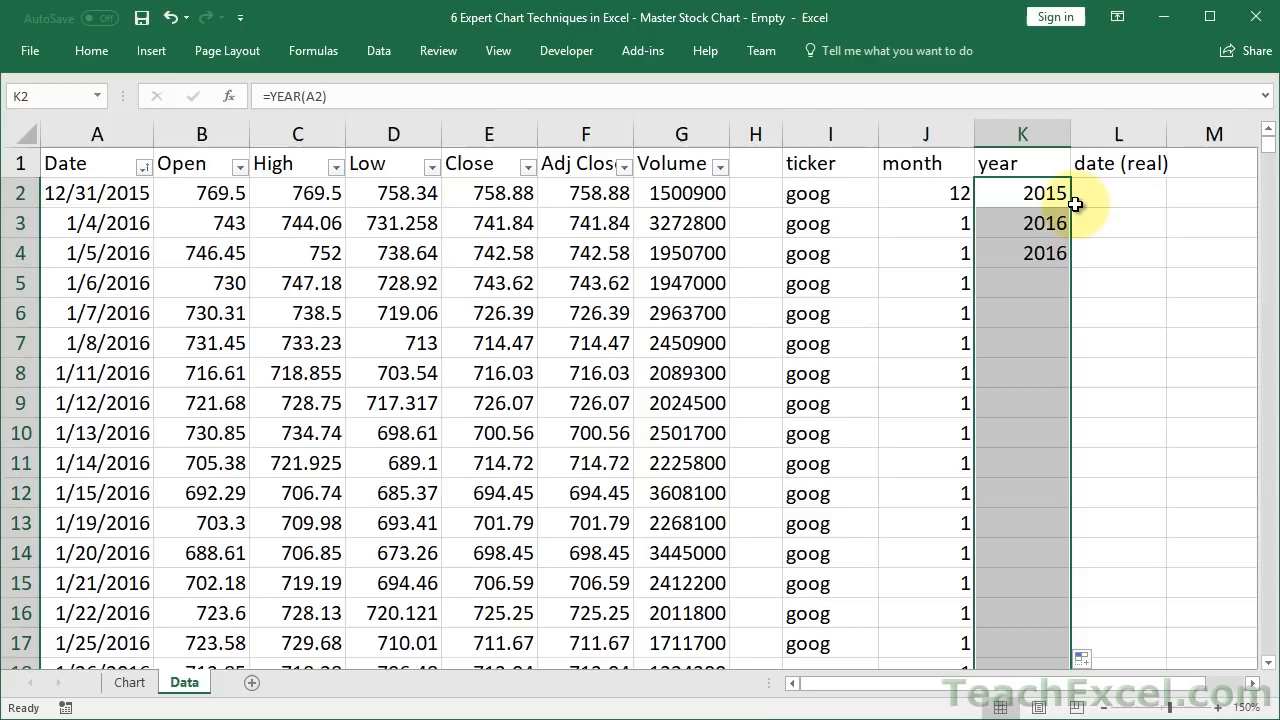
pyautogui.hotkey('ctrl', 'c')
pyautogui.hotkey('alt', 'h')
pyautogui.press('v')
pyautogui.press('v')
pyautogui.press('Escape')
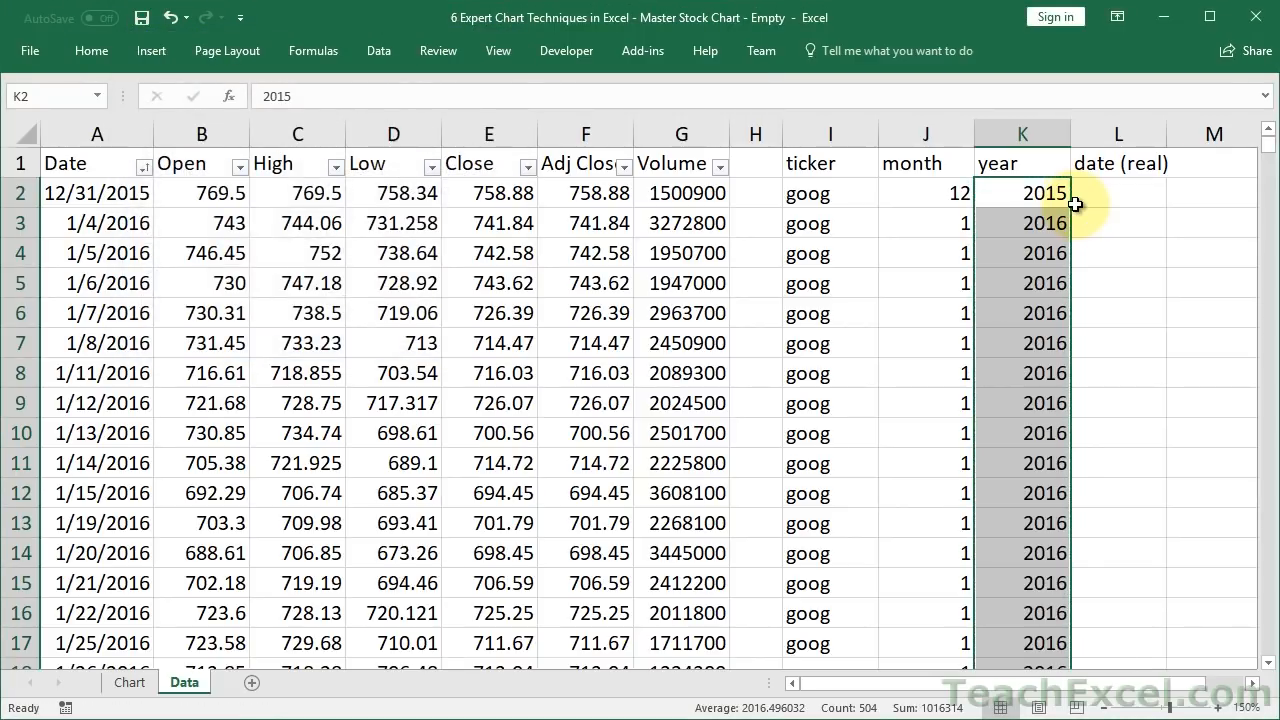
# Copy all dates from A2 to A505 and paste them into the date (real) column starting at L2
pyautogui.click(1092, 203)
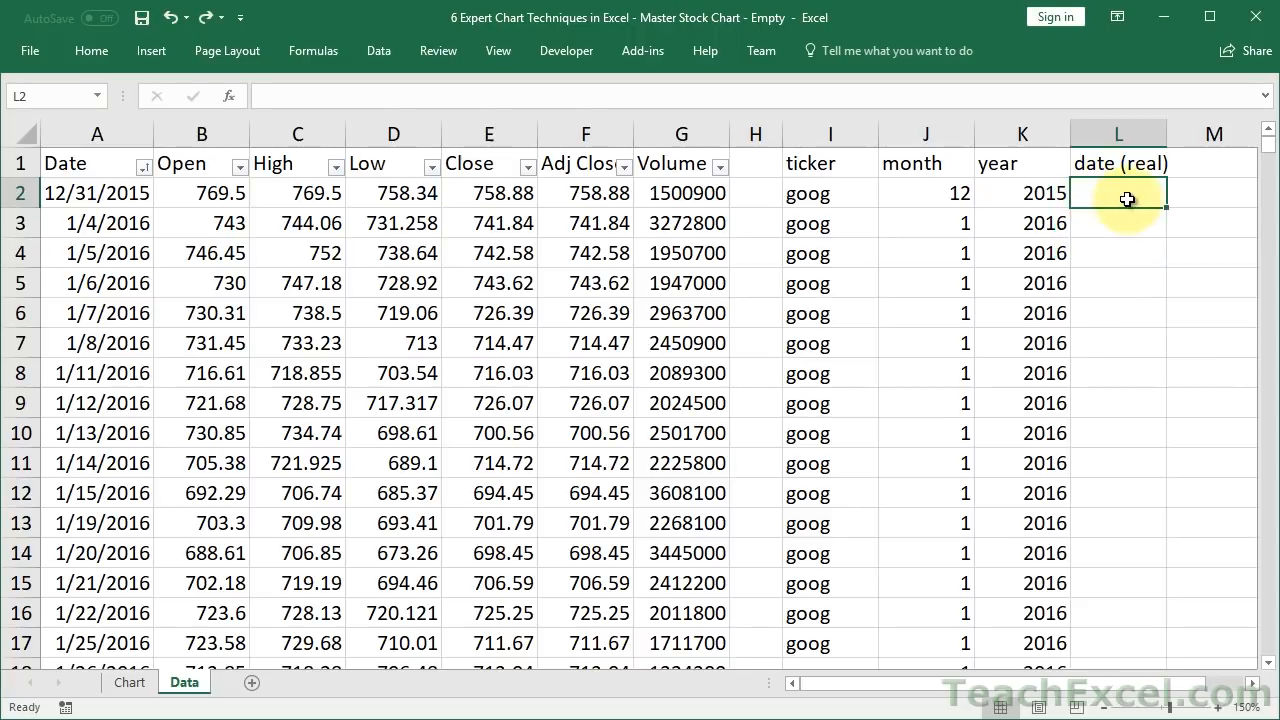
pyautogui.click(63, 192)
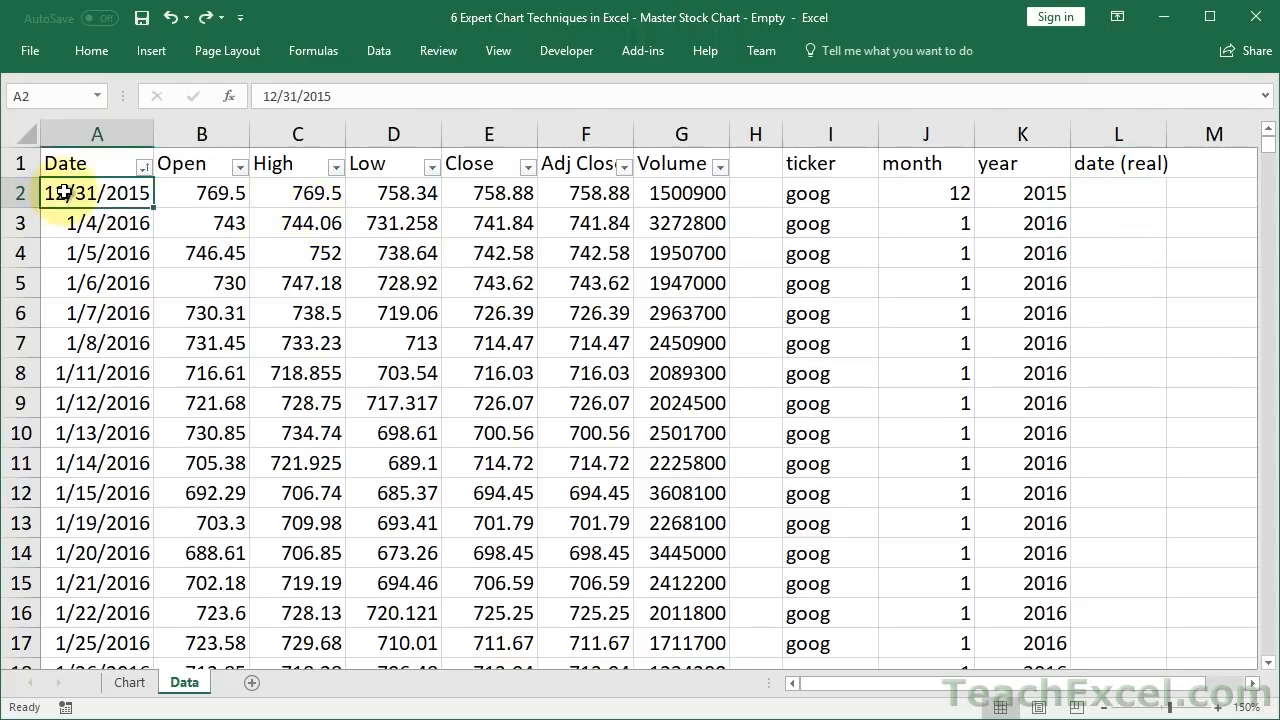
pyautogui.hotkey('ctrl', 'shift', 'Down')
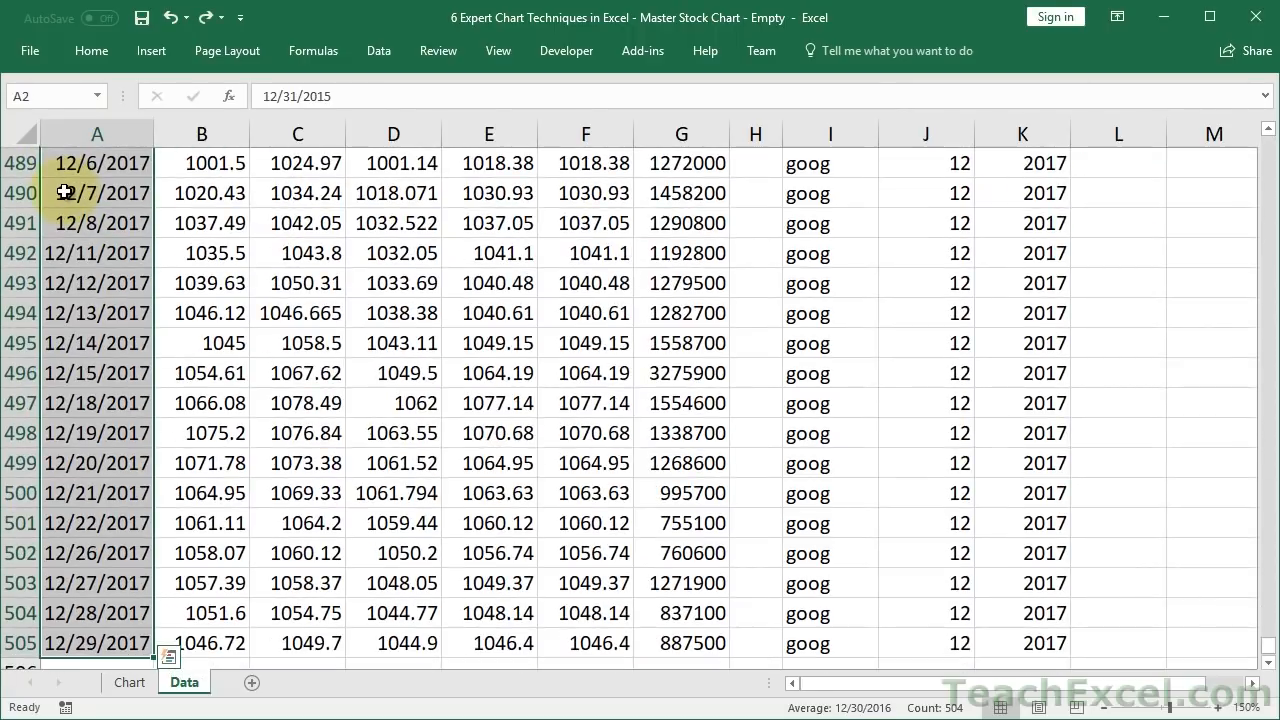
pyautogui.hotkey('ctrl', 'c')
pyautogui.hotkey('ctrl', 'Right')
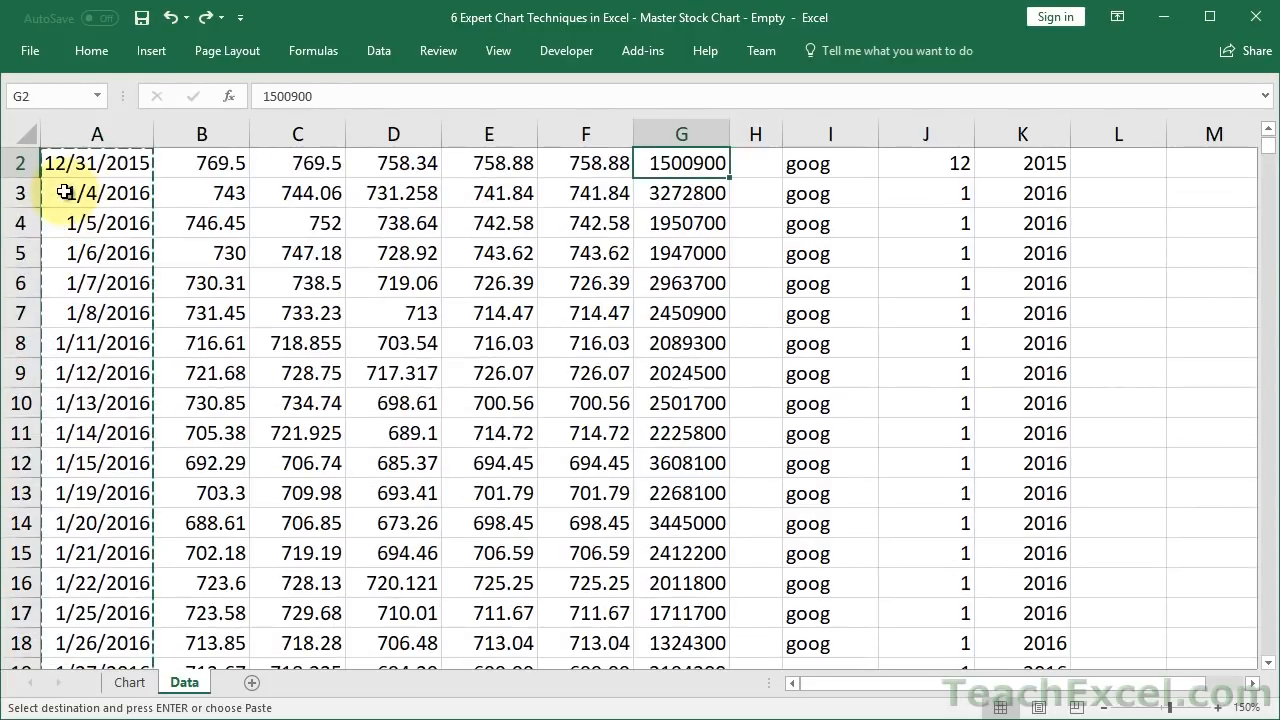
pyautogui.press('Up')
pyautogui.hotkey('ctrl', 'Right')
pyautogui.hotkey('ctrl', 'Right')
pyautogui.press('Down')
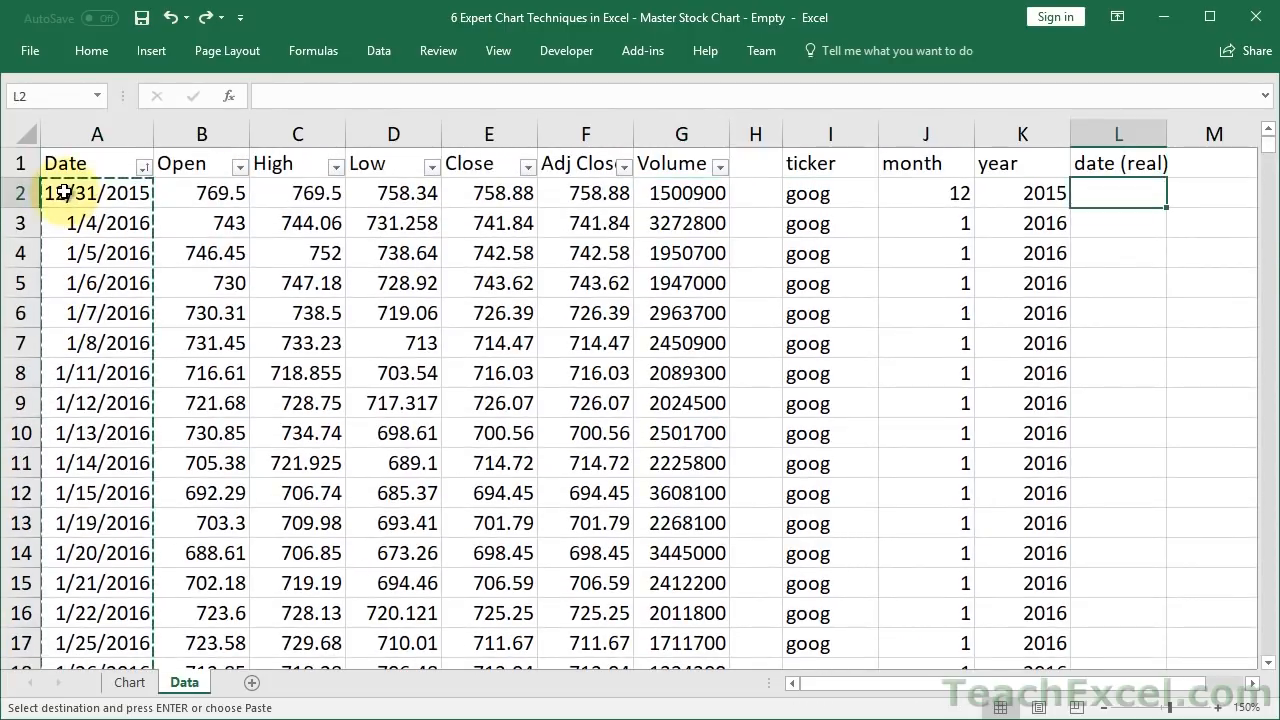
pyautogui.hotkey('ctrl', 'v')
pyautogui.press('Escape')
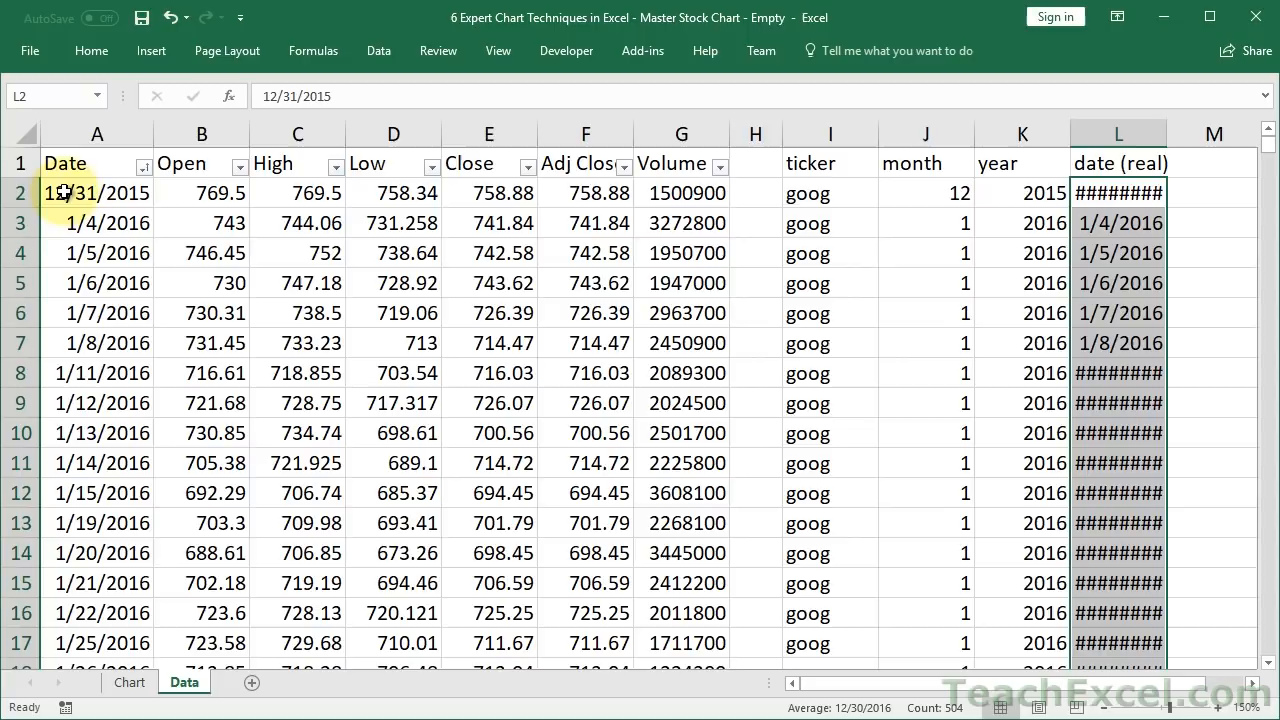
# Check the pasted dates in L2 and L3 and the number format applied to L3
pyautogui.press('Down')
pyautogui.press('Up')
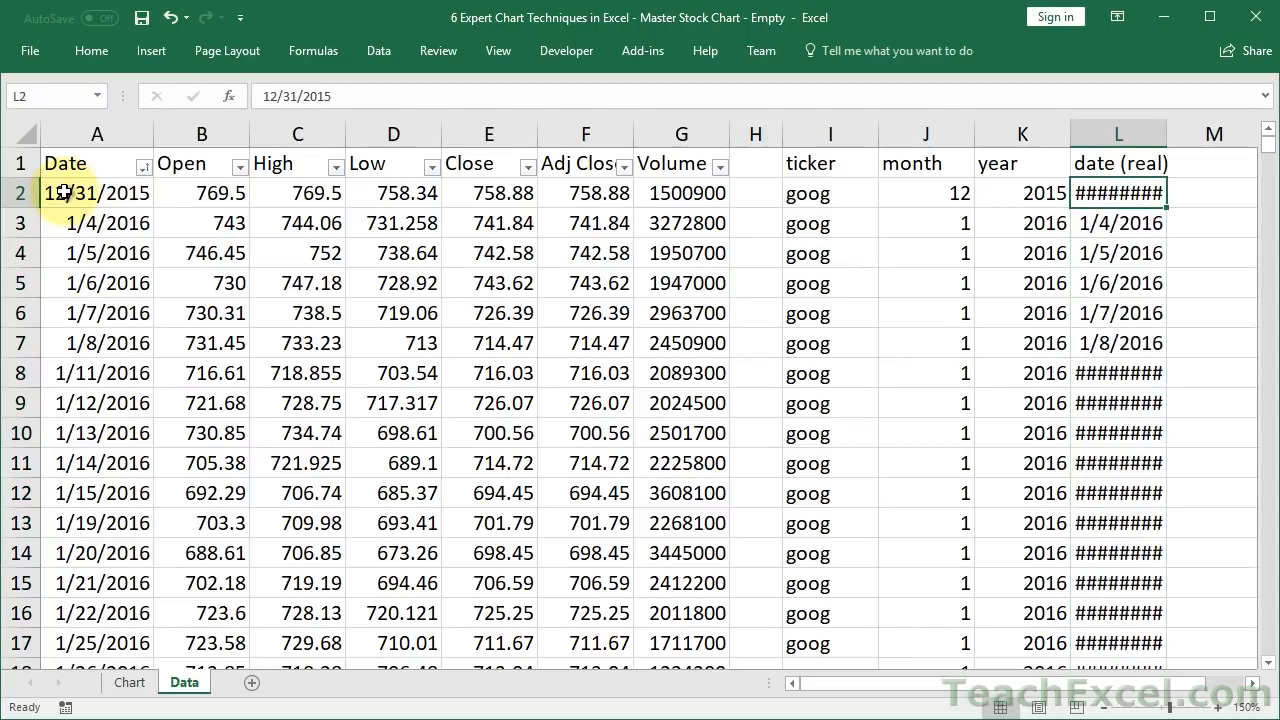
pyautogui.press('Down')
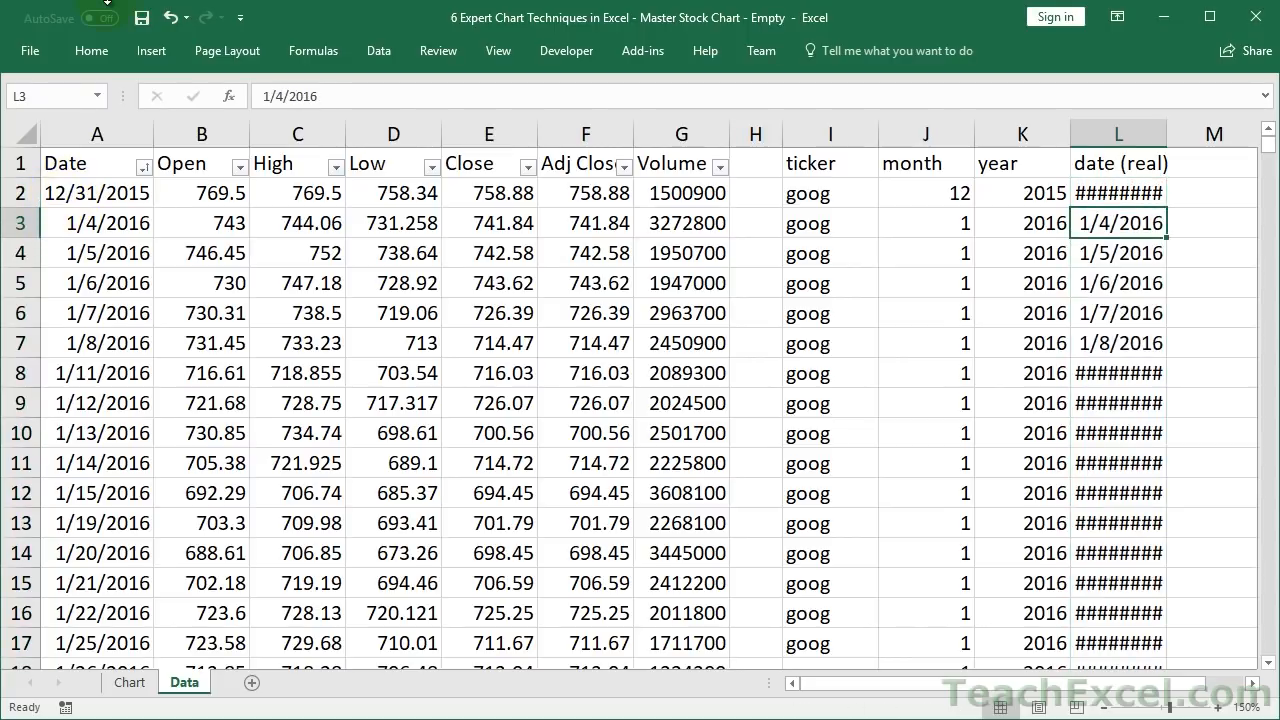
pyautogui.click(96, 50)
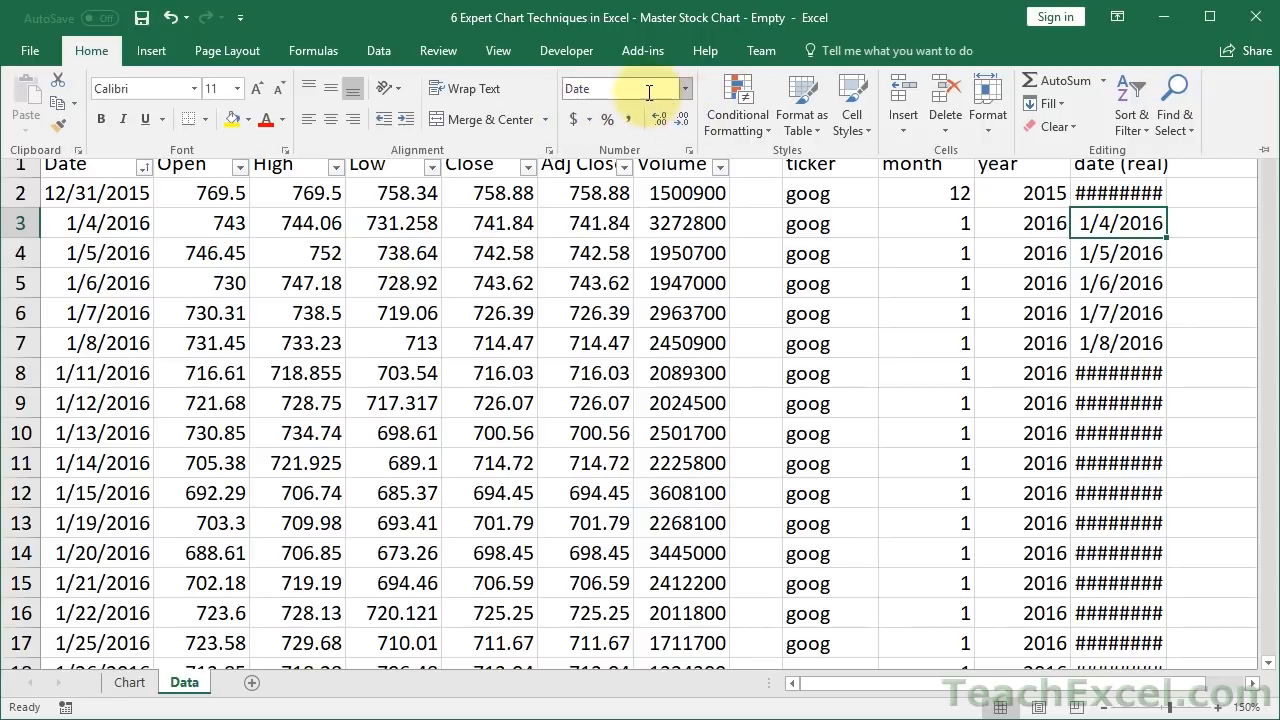
pyautogui.click(451, 249)
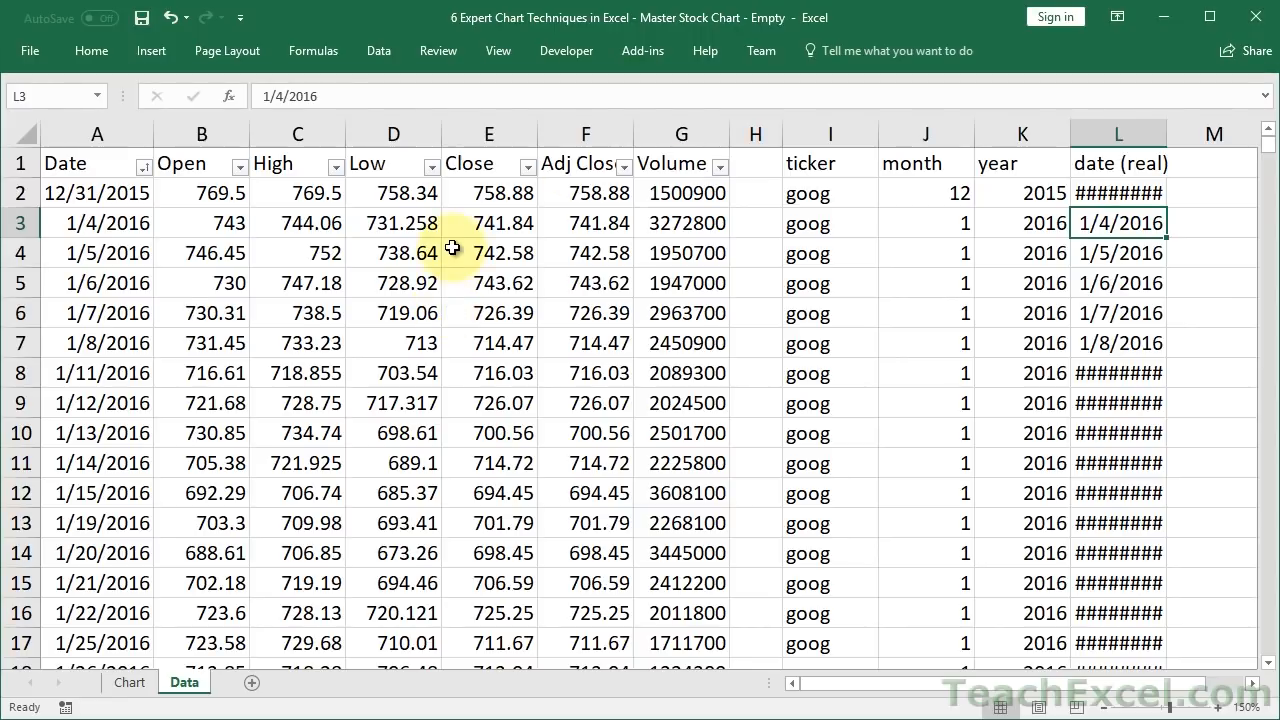
pyautogui.click(105, 193)
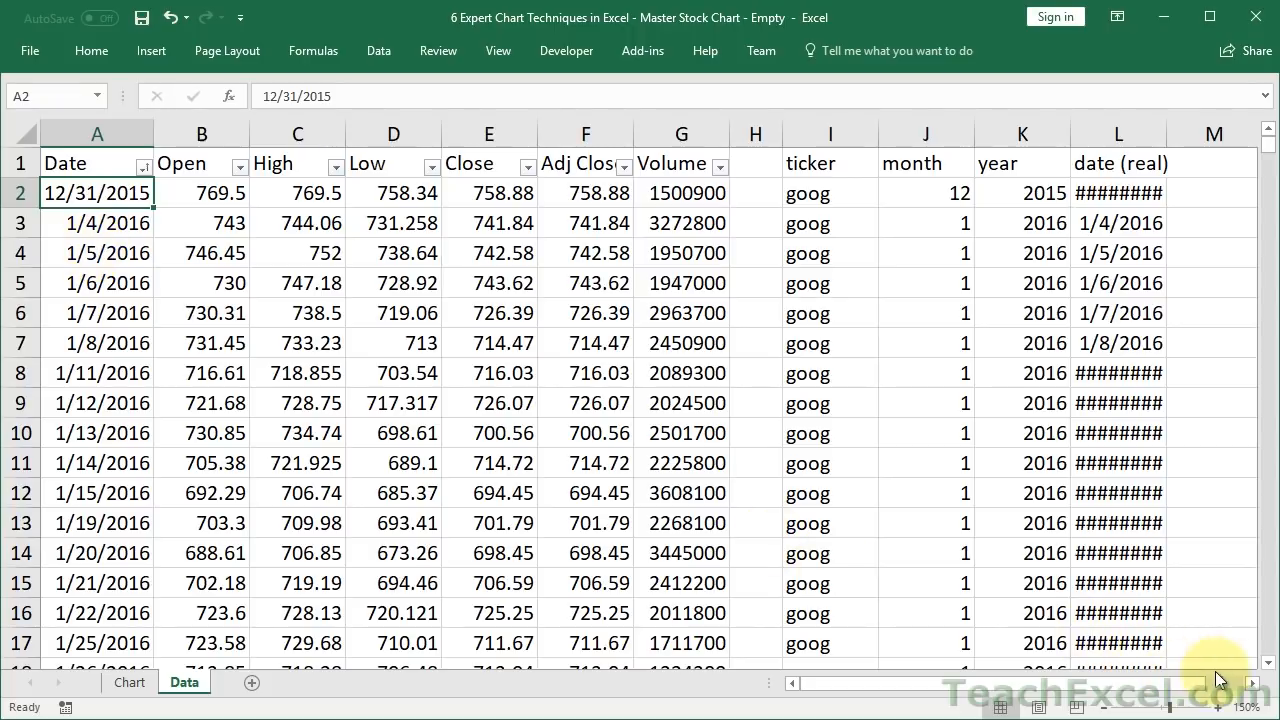
# Enter the formula =TEXT(A2,"dd/mm/yyyy") in cell M2, beside the first date (real) value
pyautogui.click(1253, 684)
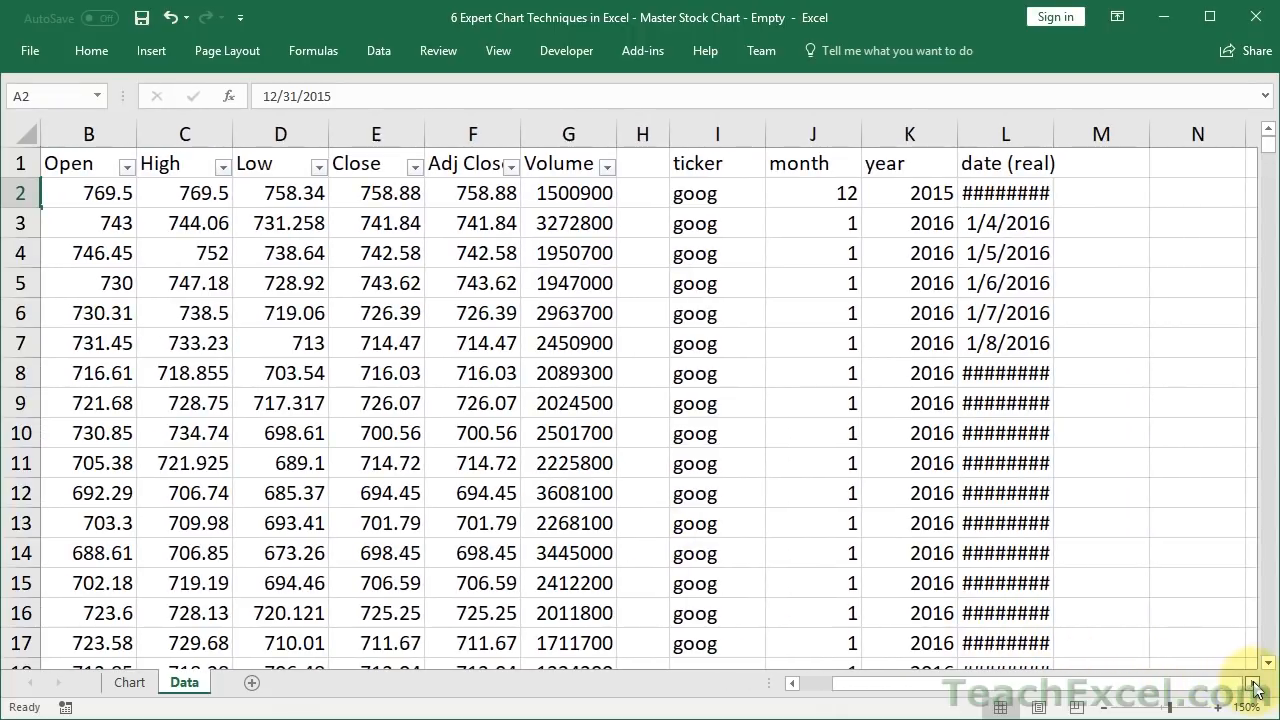
pyautogui.click(1092, 186)
pyautogui.click(1218, 708)
pyautogui.click(1218, 708)
pyautogui.click(1218, 708)
pyautogui.click(1218, 708)
pyautogui.click(1218, 708)
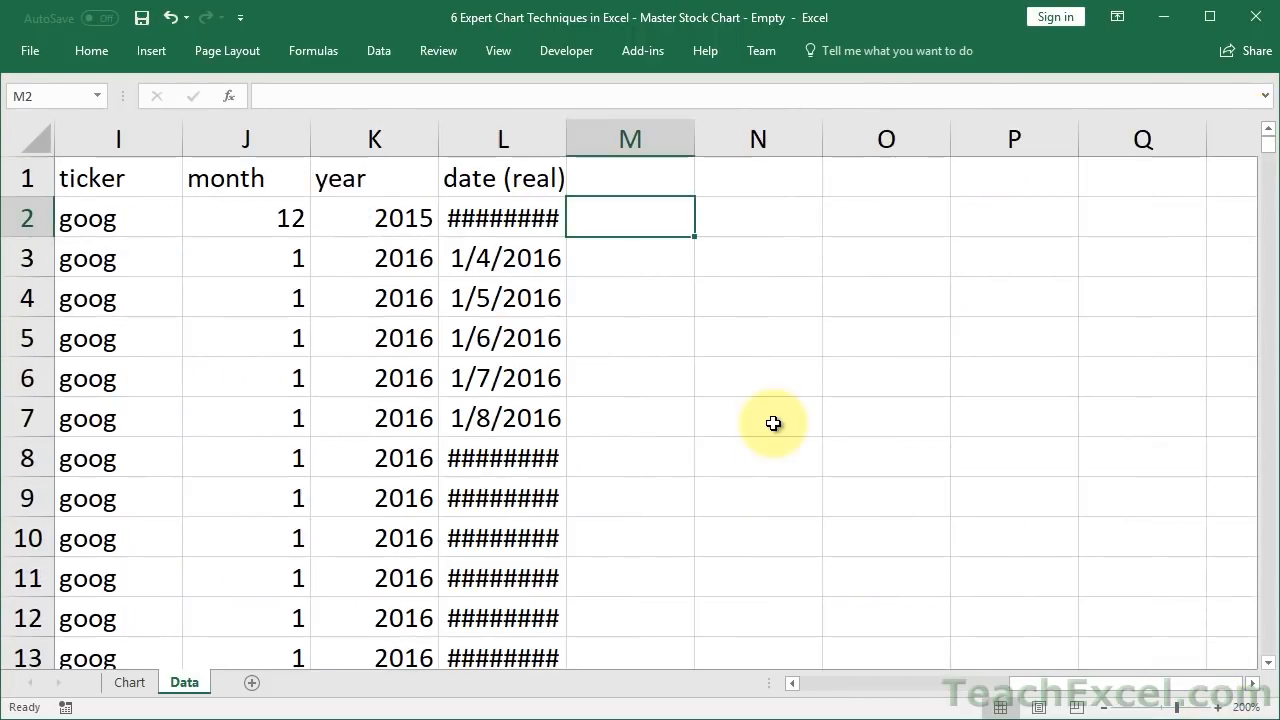
pyautogui.write('=text')
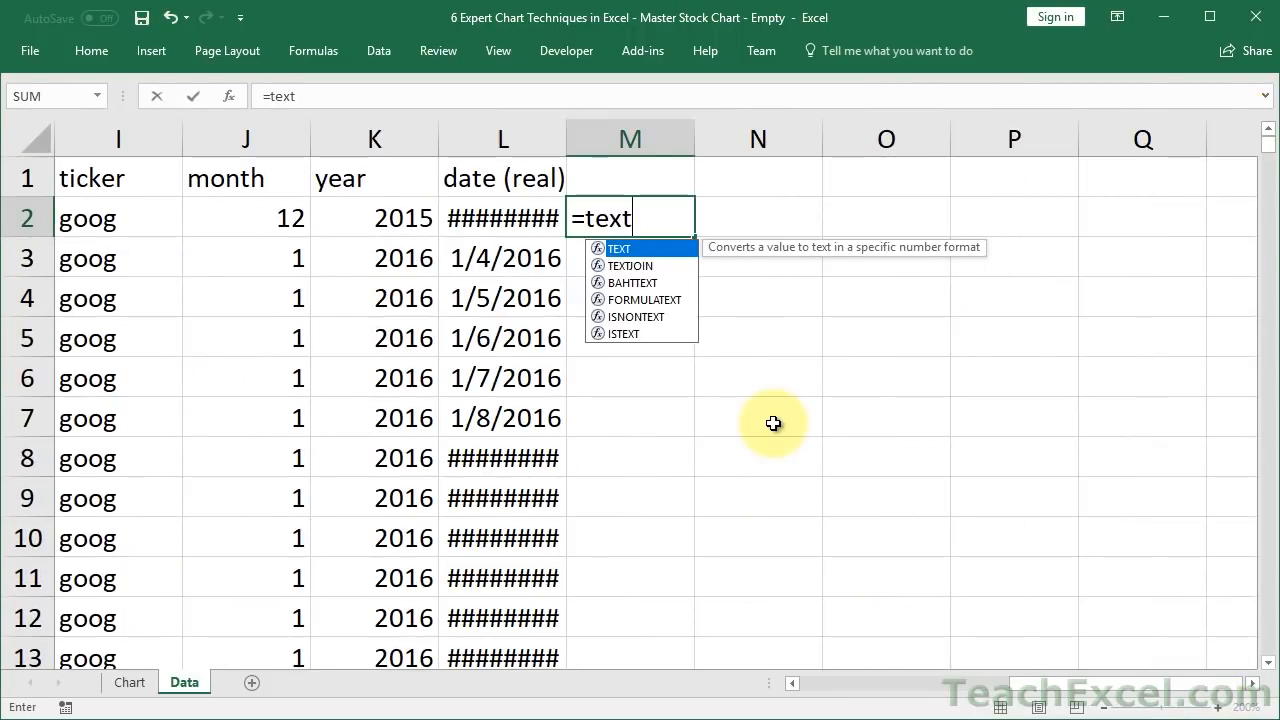
pyautogui.write('(')
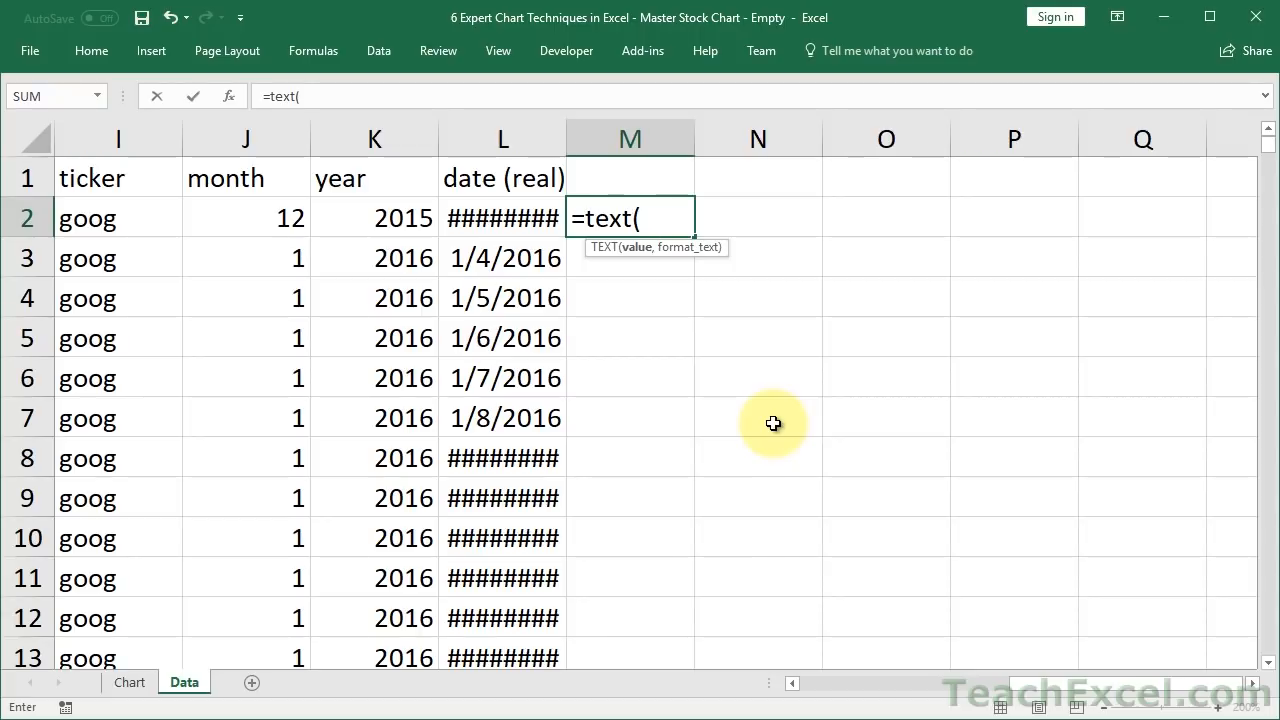
pyautogui.press('Left')
pyautogui.press('Left')
pyautogui.press('Left')
pyautogui.press('Left')
pyautogui.press('Left')
pyautogui.press('Left')
pyautogui.press('Left')
pyautogui.press('Left')
pyautogui.press('Left')
pyautogui.press('Left')
pyautogui.press('Left')
pyautogui.press('Left')
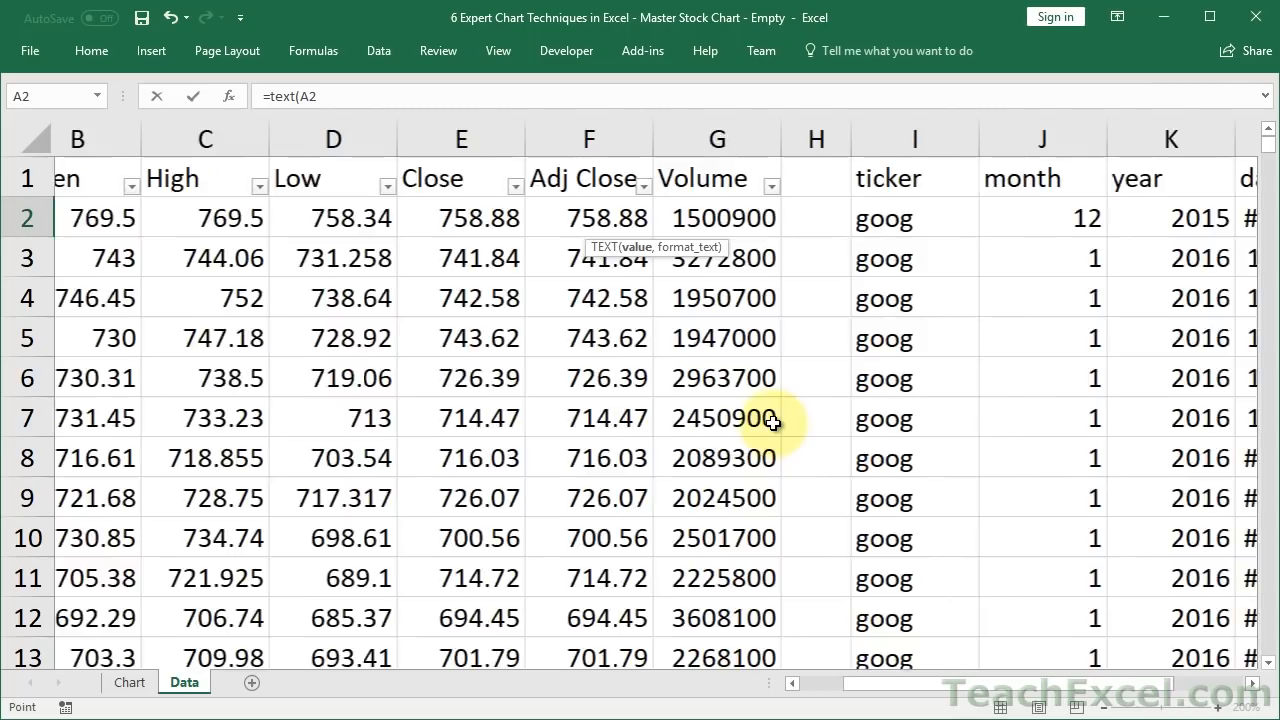
pyautogui.write(',')
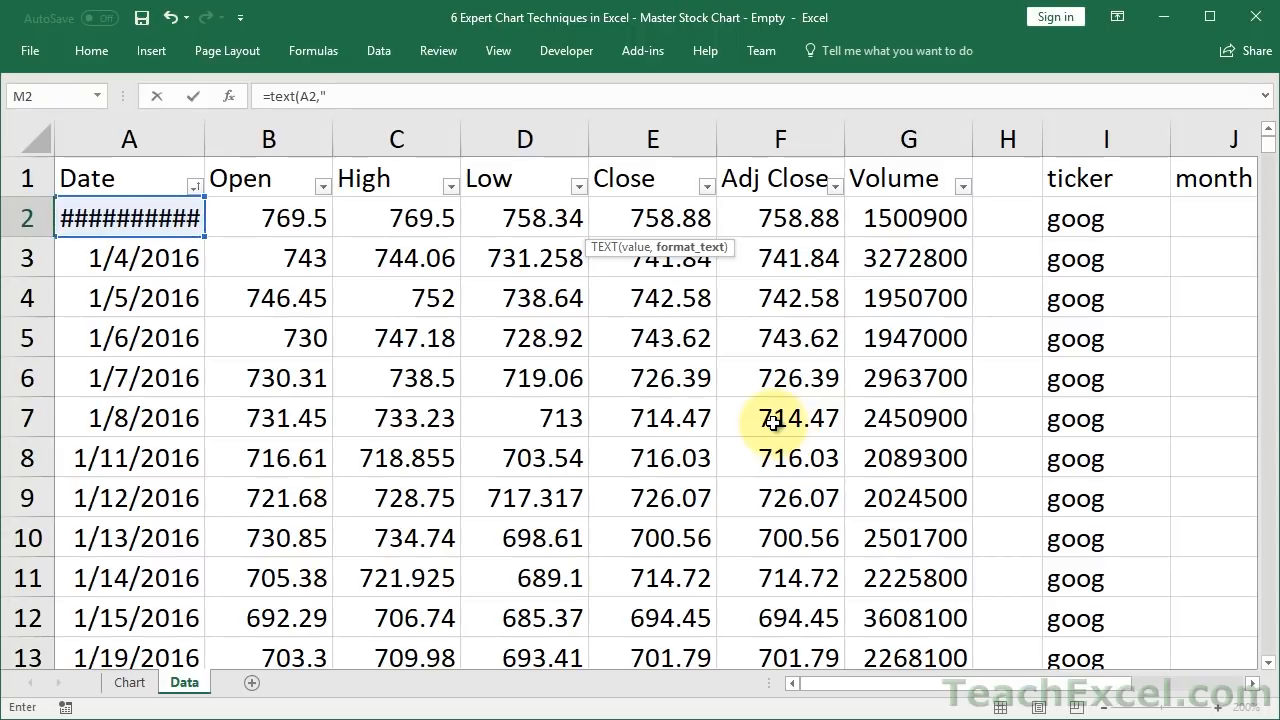
pyautogui.click(1251, 684)
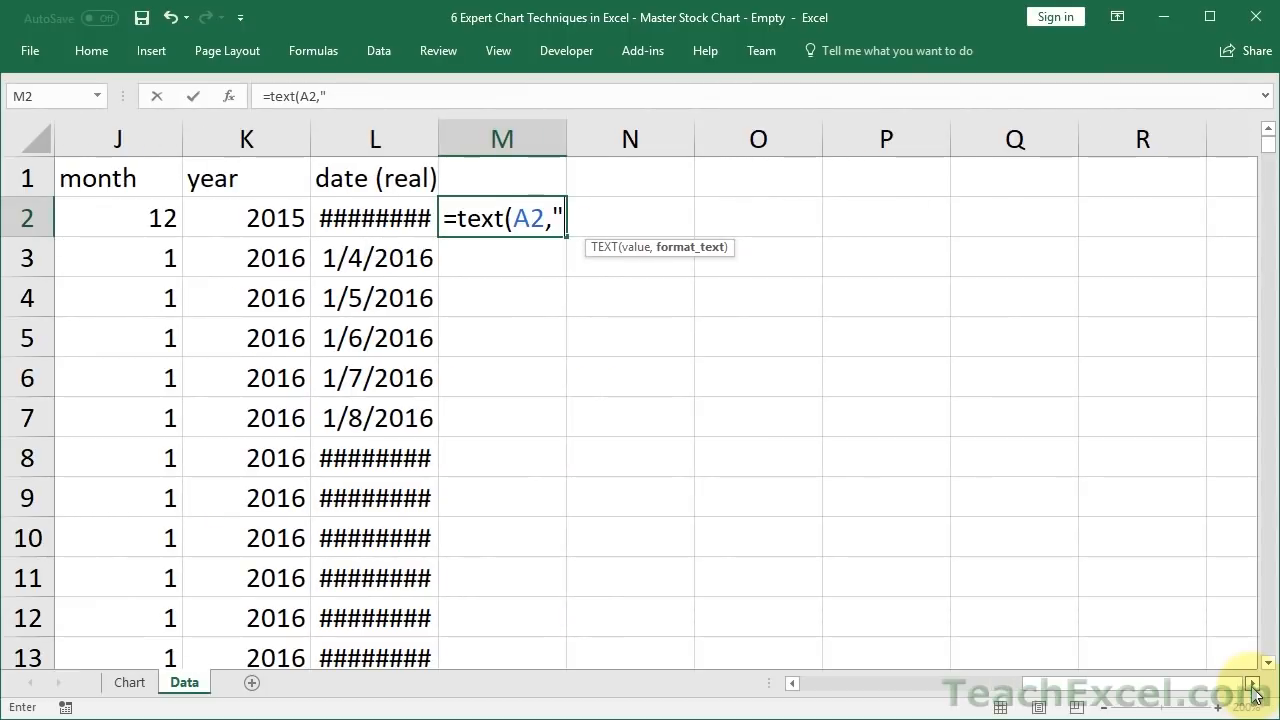
pyautogui.write('dd/mm/yyyy"')
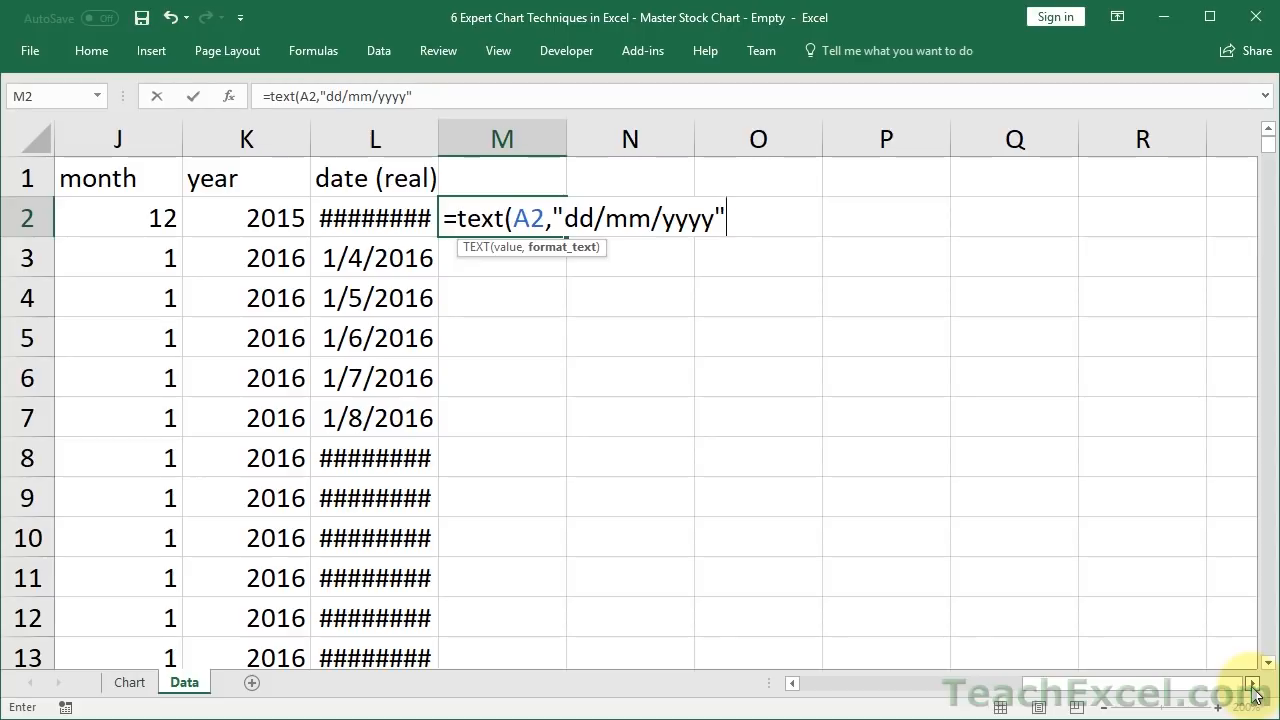
pyautogui.write(')')
pyautogui.hotkey('ctrl', 'Return')
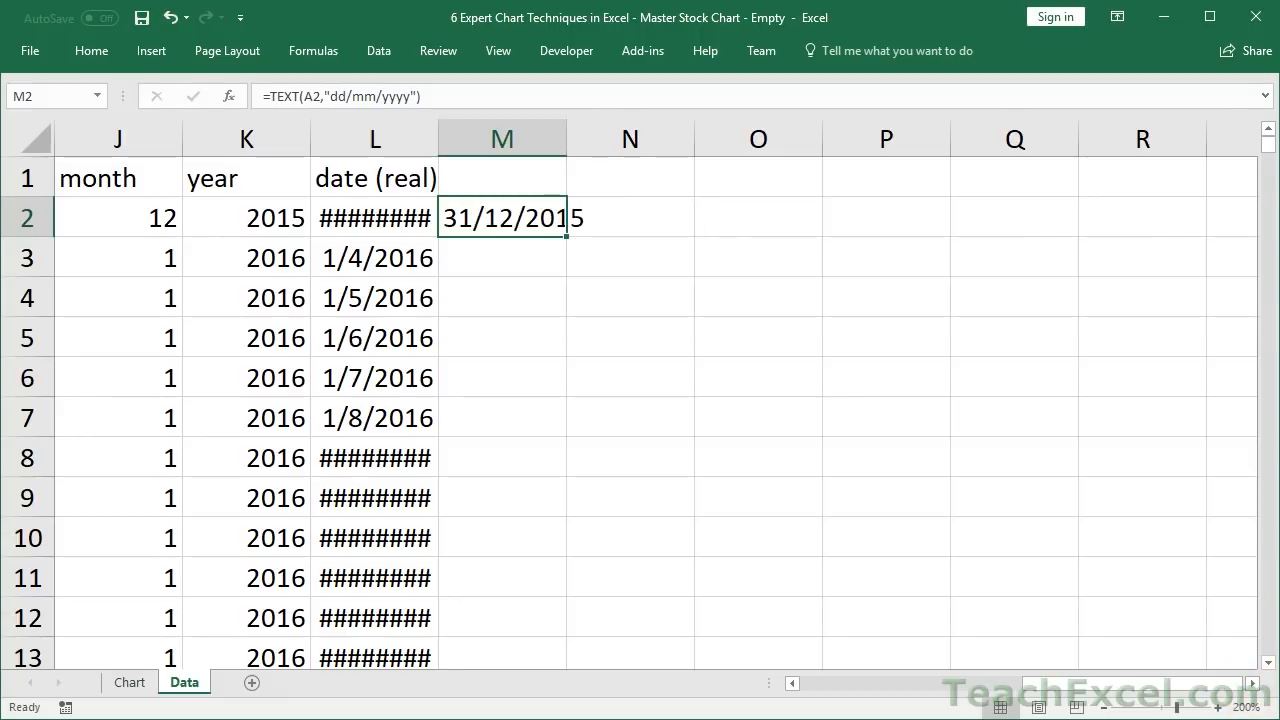
# Fill the text date formula down column M to the last data row and autofit the width of column A
pyautogui.doubleClick(565, 233)
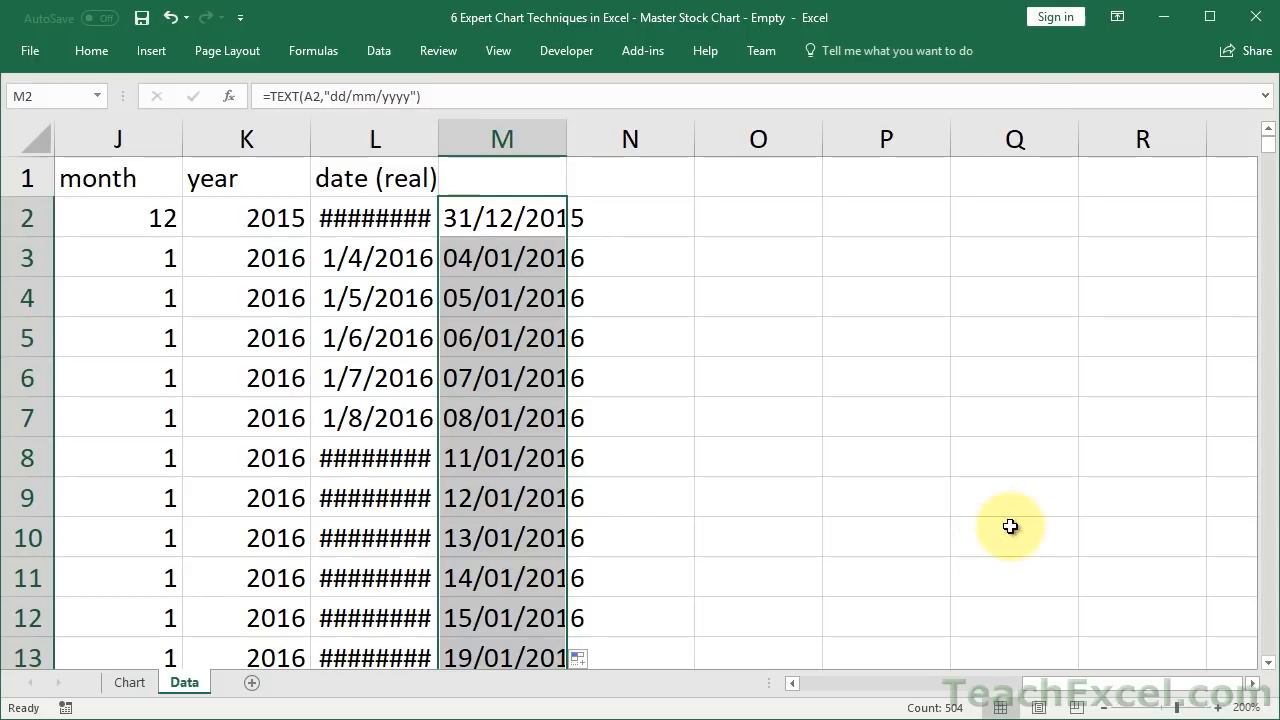
pyautogui.click(1104, 707)
pyautogui.click(1104, 707)
pyautogui.click(1104, 707)
pyautogui.click(1104, 707)
pyautogui.click(1104, 707)
pyautogui.click(1104, 707)
pyautogui.hscroll(-3, 820, 340)
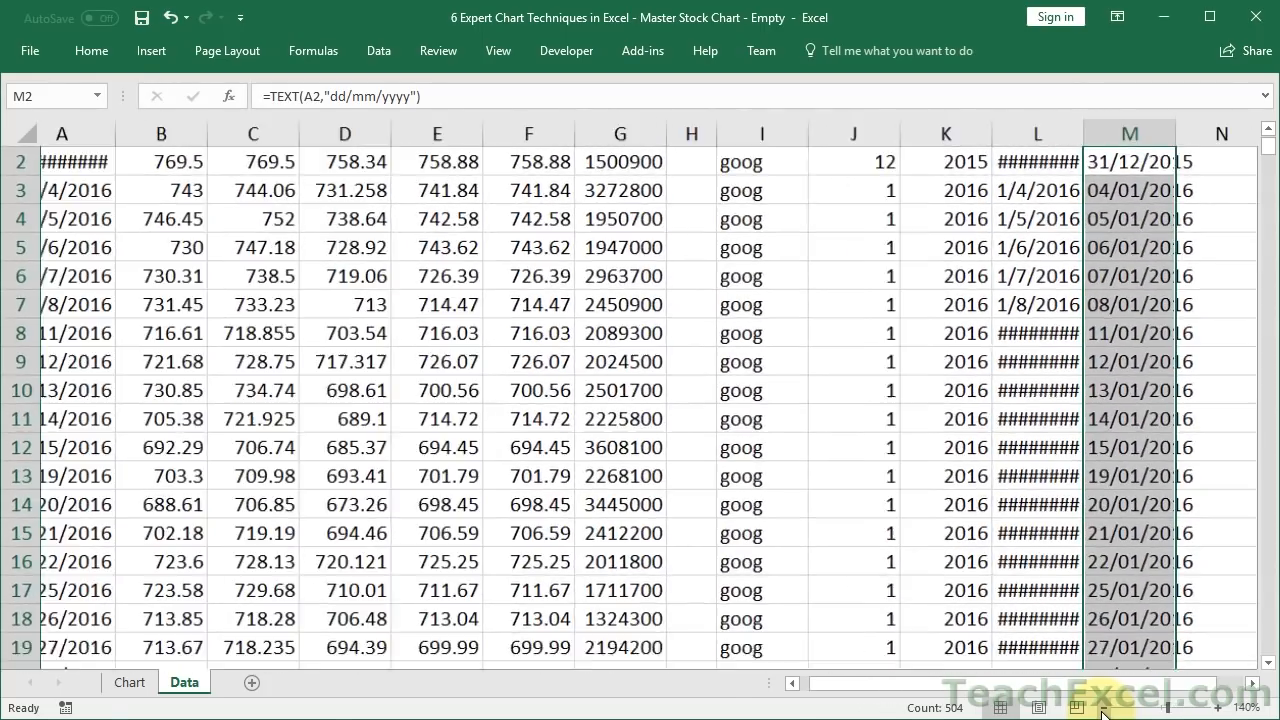
pyautogui.scroll(1, 820, 340)
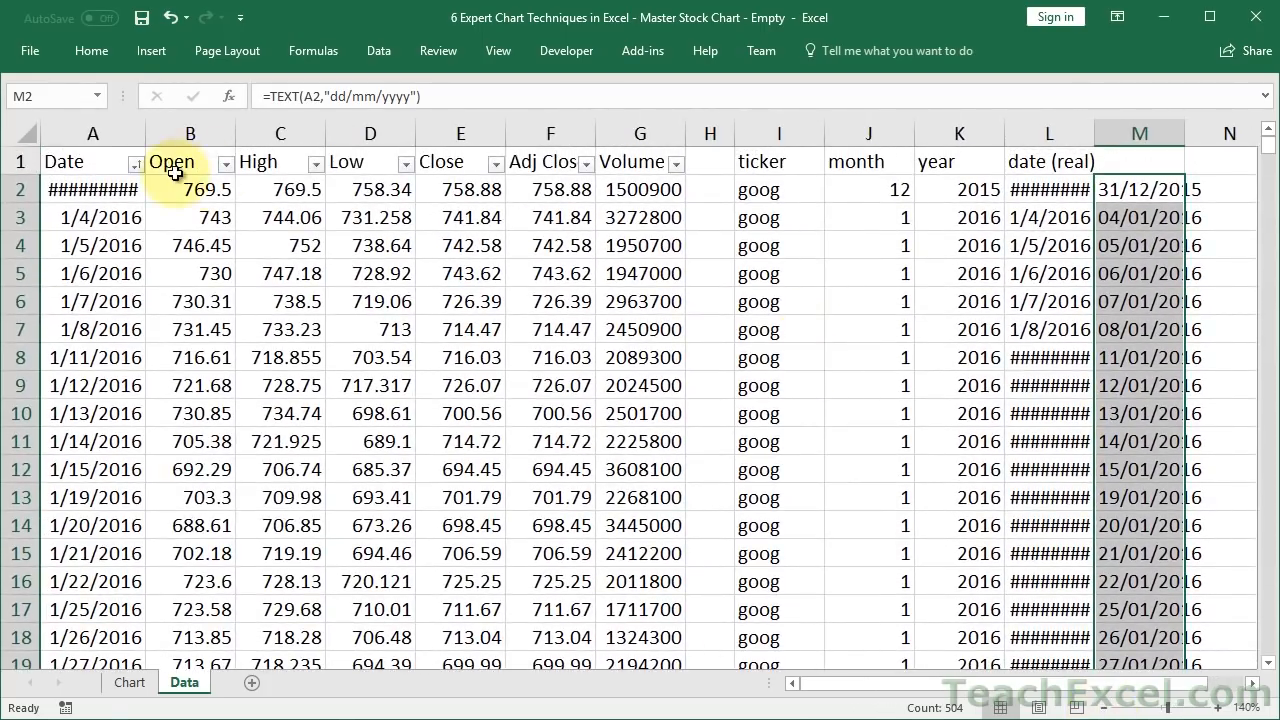
pyautogui.doubleClick(145, 134)
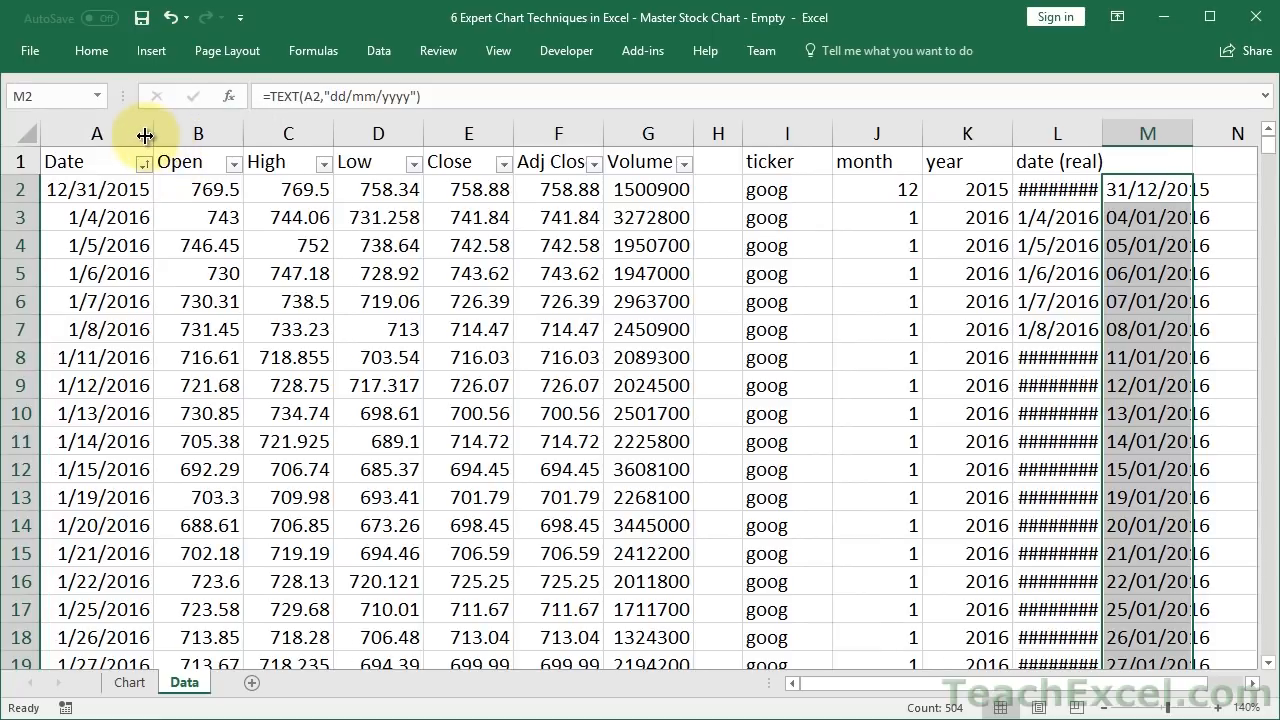
# Replace the text date formulas in M2:M505 with static values and check the content of M2
pyautogui.click(1145, 189)
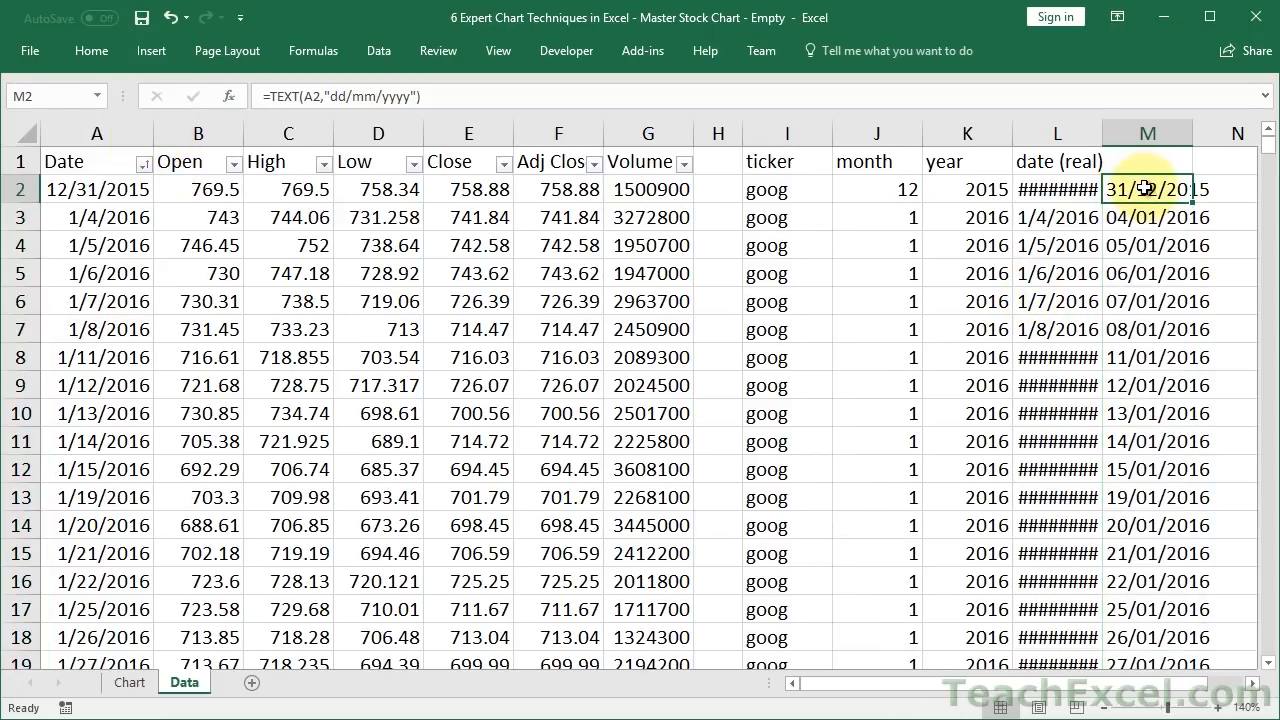
pyautogui.hotkey('ctrl', 'shift', 'Down')
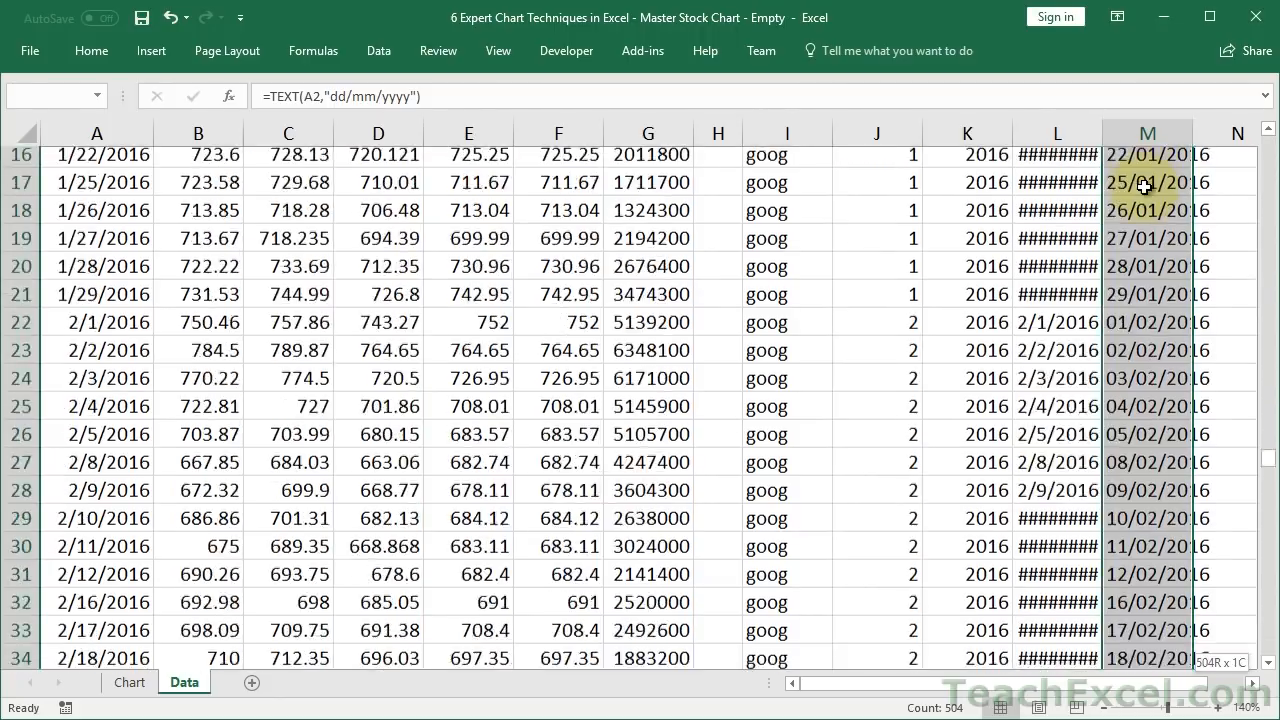
pyautogui.hotkey('ctrl', 'c')
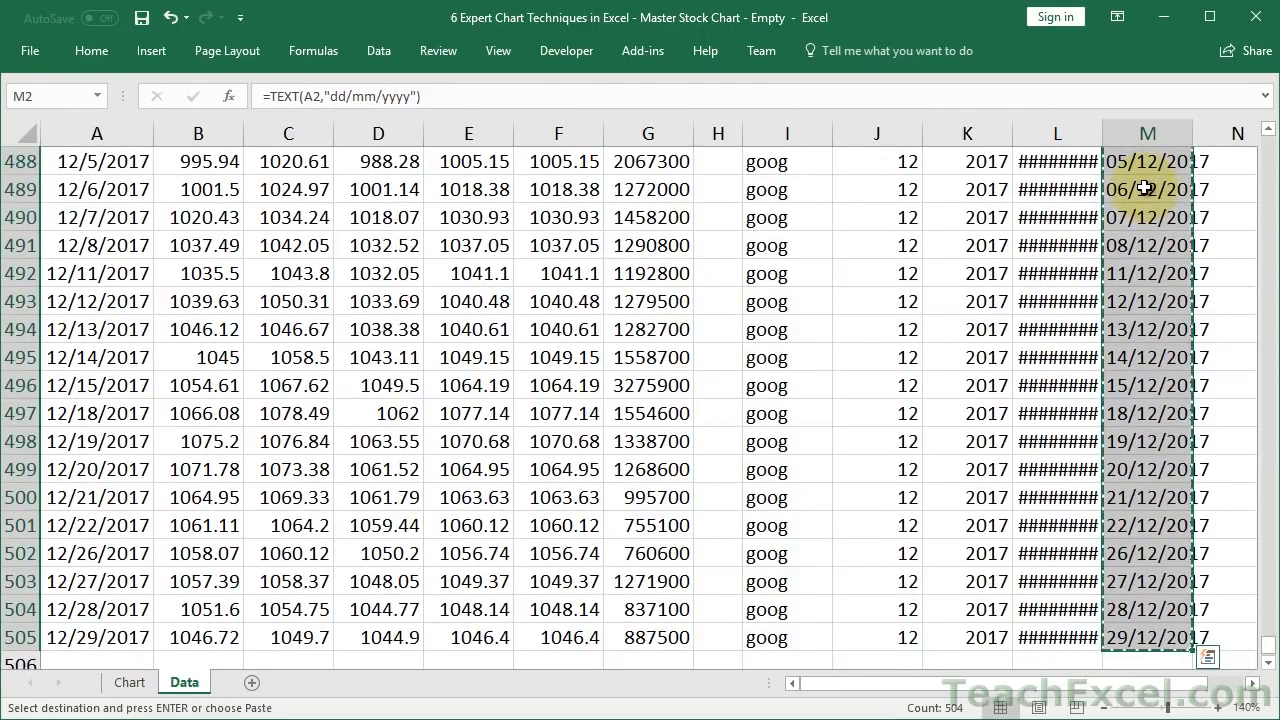
pyautogui.hotkey('alt', 'h')
pyautogui.press('v')
pyautogui.press('s')
pyautogui.press('v')
pyautogui.press('Return')
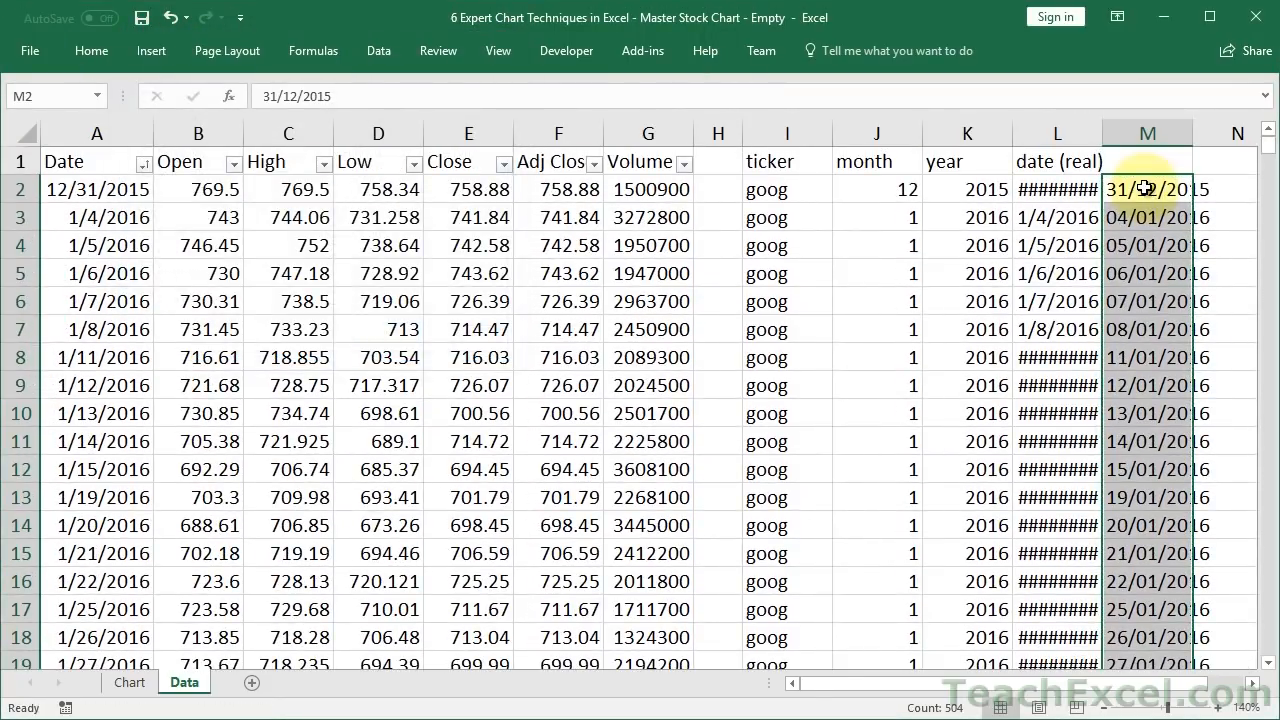
pyautogui.click(1145, 188)
pyautogui.doubleClick(1145, 188)
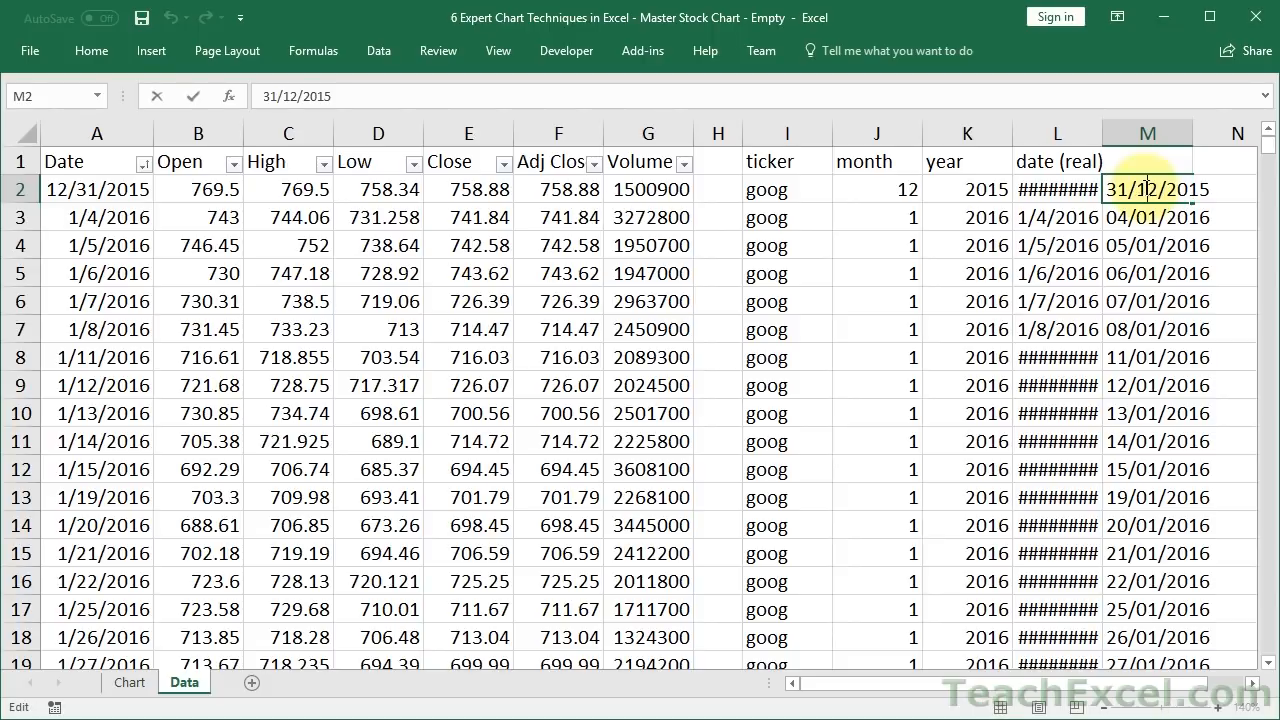
pyautogui.press('Escape')
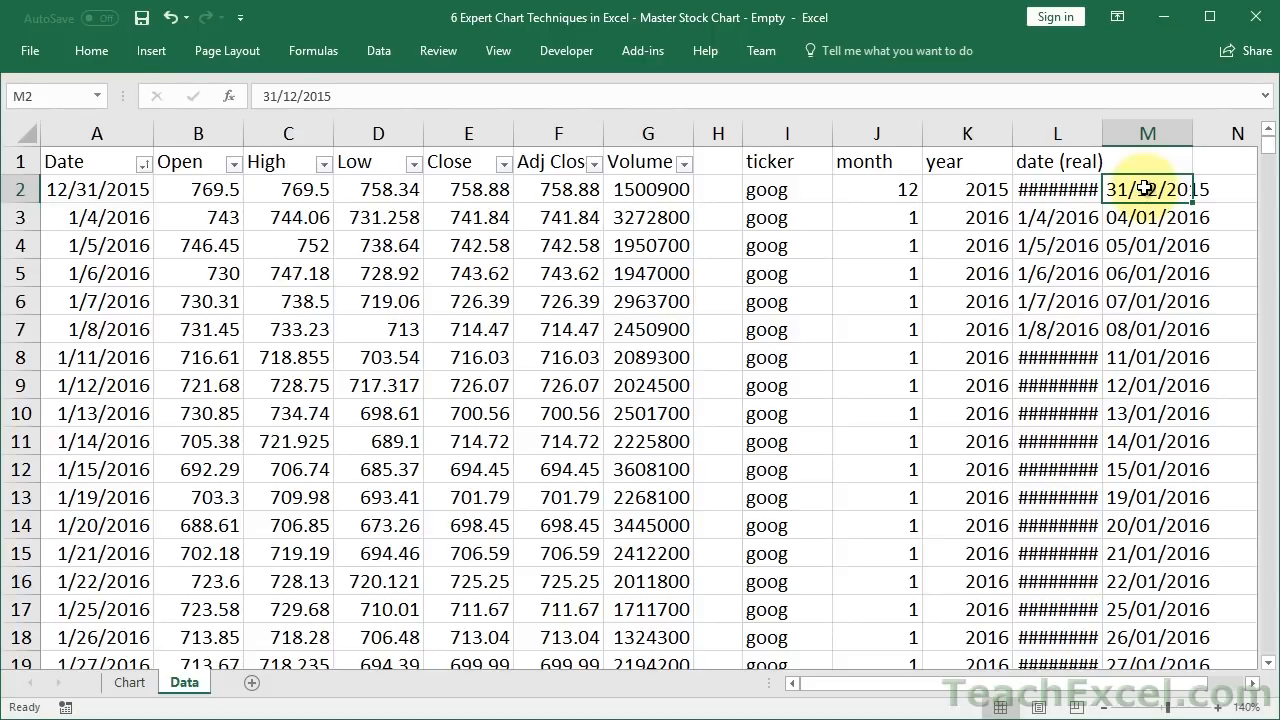
# Move the text dates from M2:M505 into the Date column, starting at A2, overwriting the original dates
pyautogui.hotkey('ctrl', 'shift', 'Down')
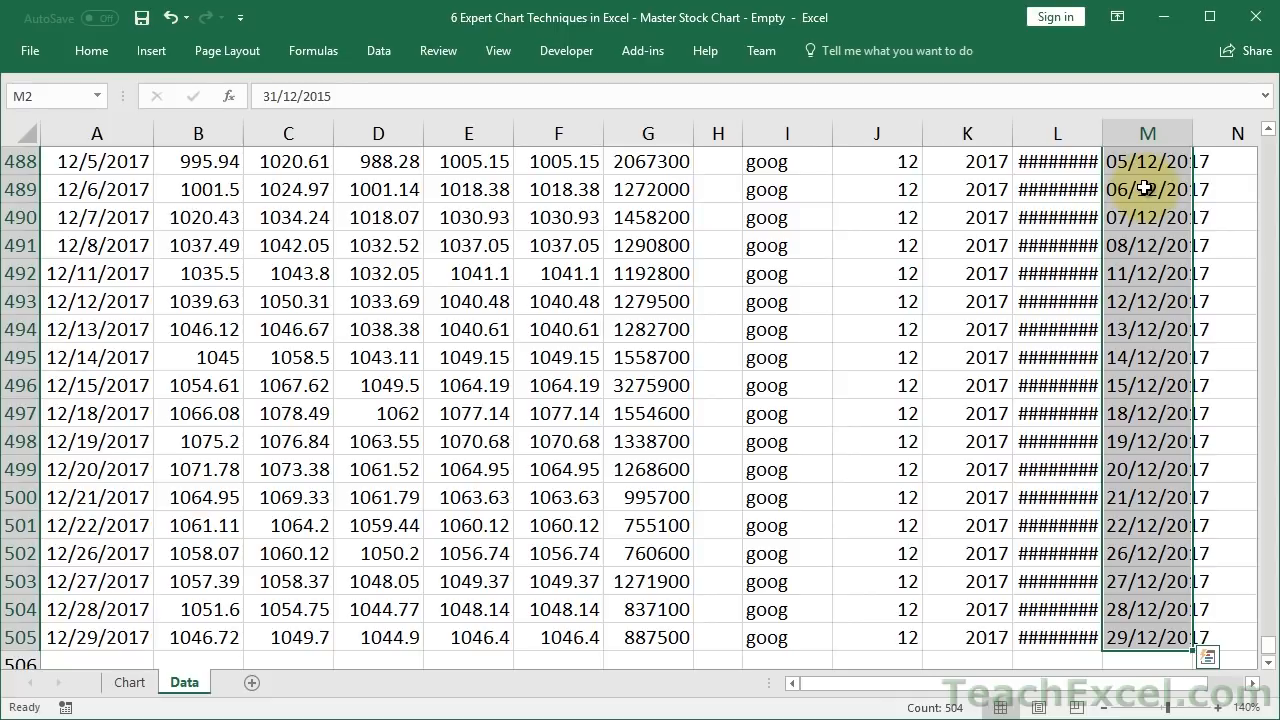
pyautogui.hotkey('ctrl', 'c')
pyautogui.hotkey('ctrl', 'BackSpace')
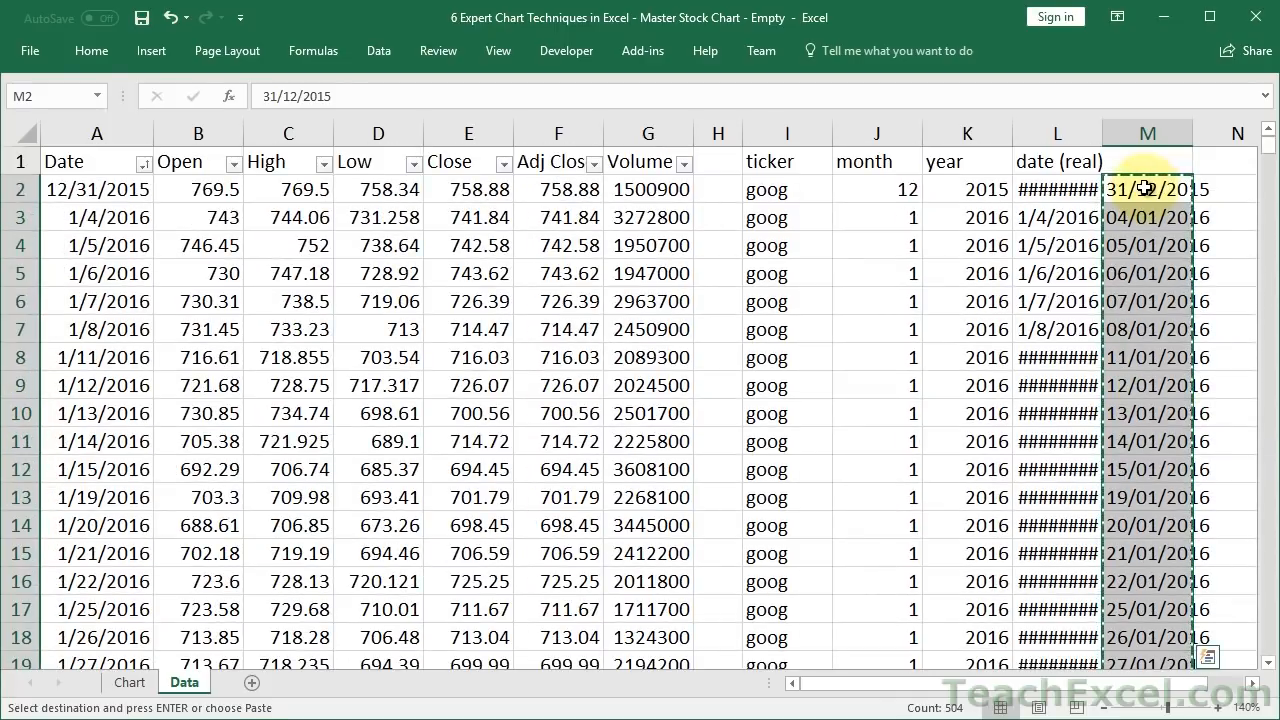
pyautogui.click(113, 189)
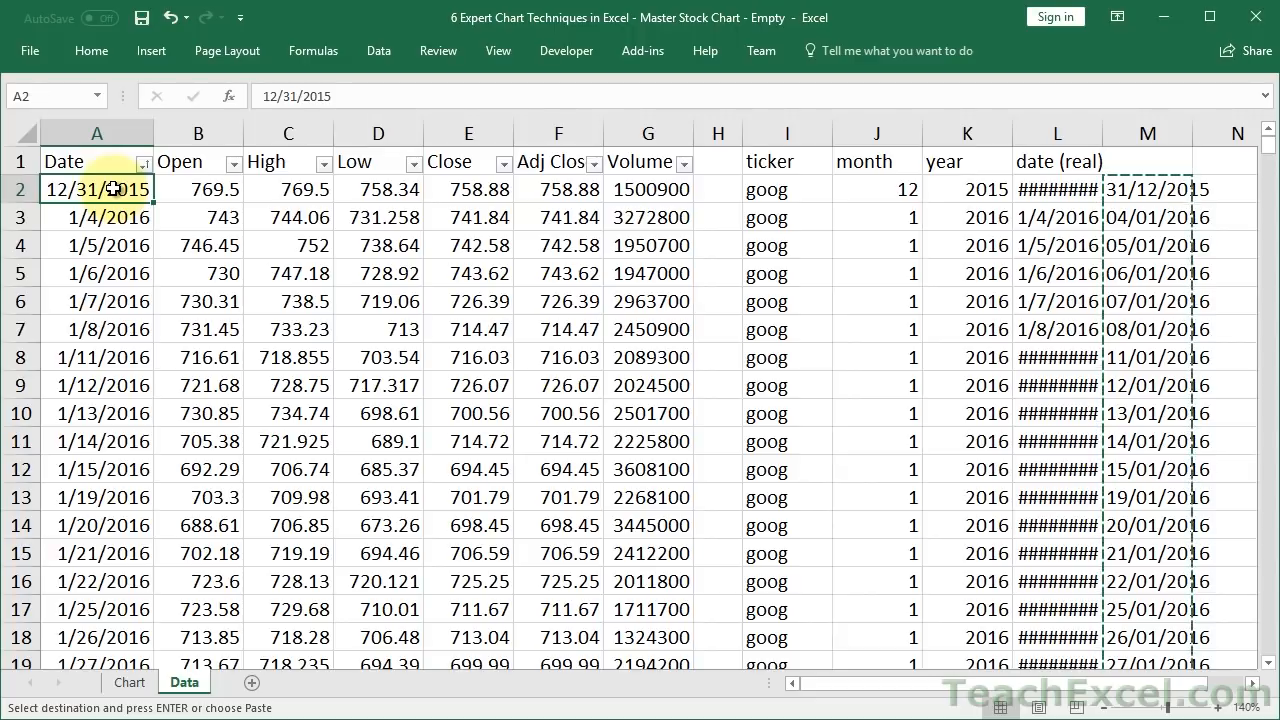
pyautogui.hotkey('ctrl', 'v')
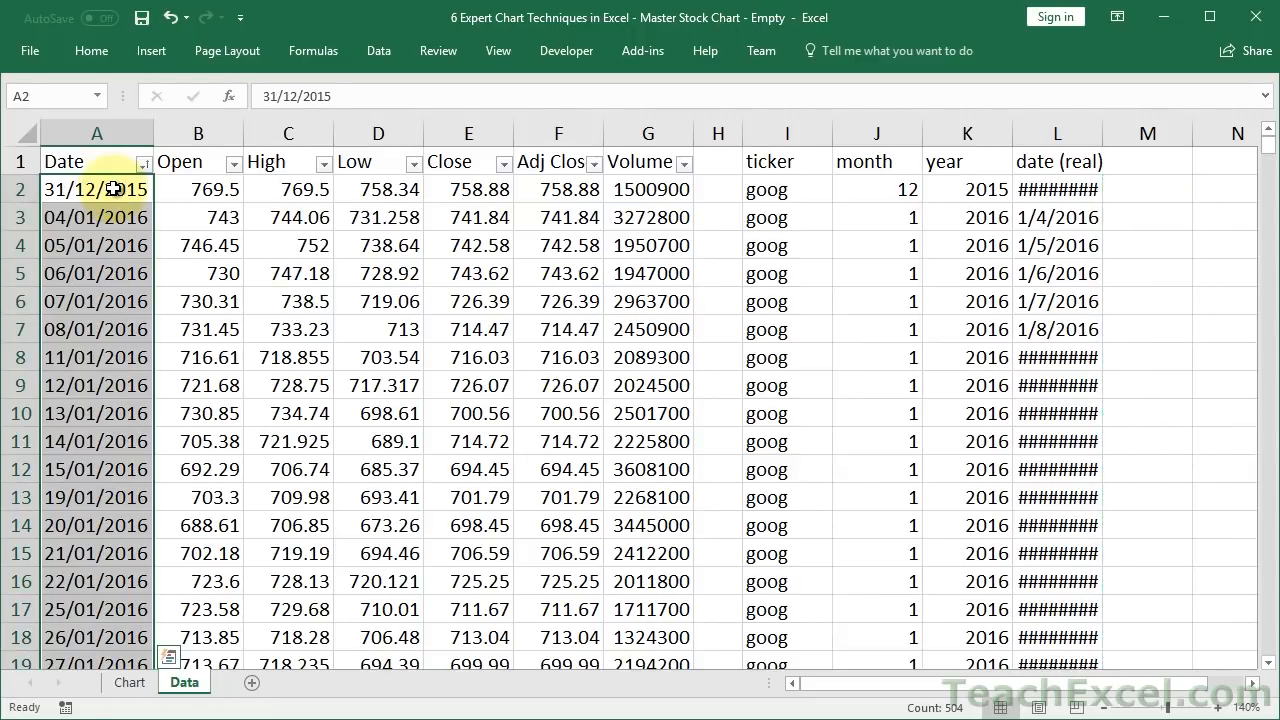
# Check the number format applied to the text dates in cells A2 and A4
pyautogui.click(113, 189)
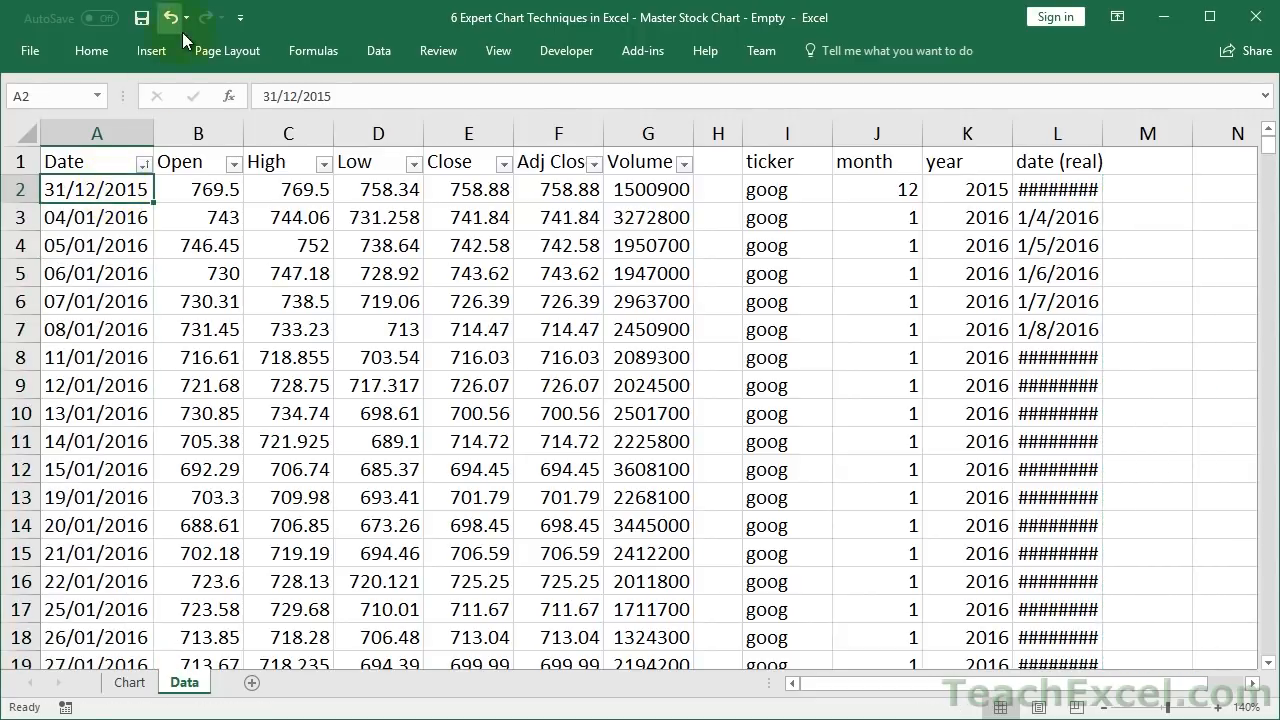
pyautogui.click(78, 48)
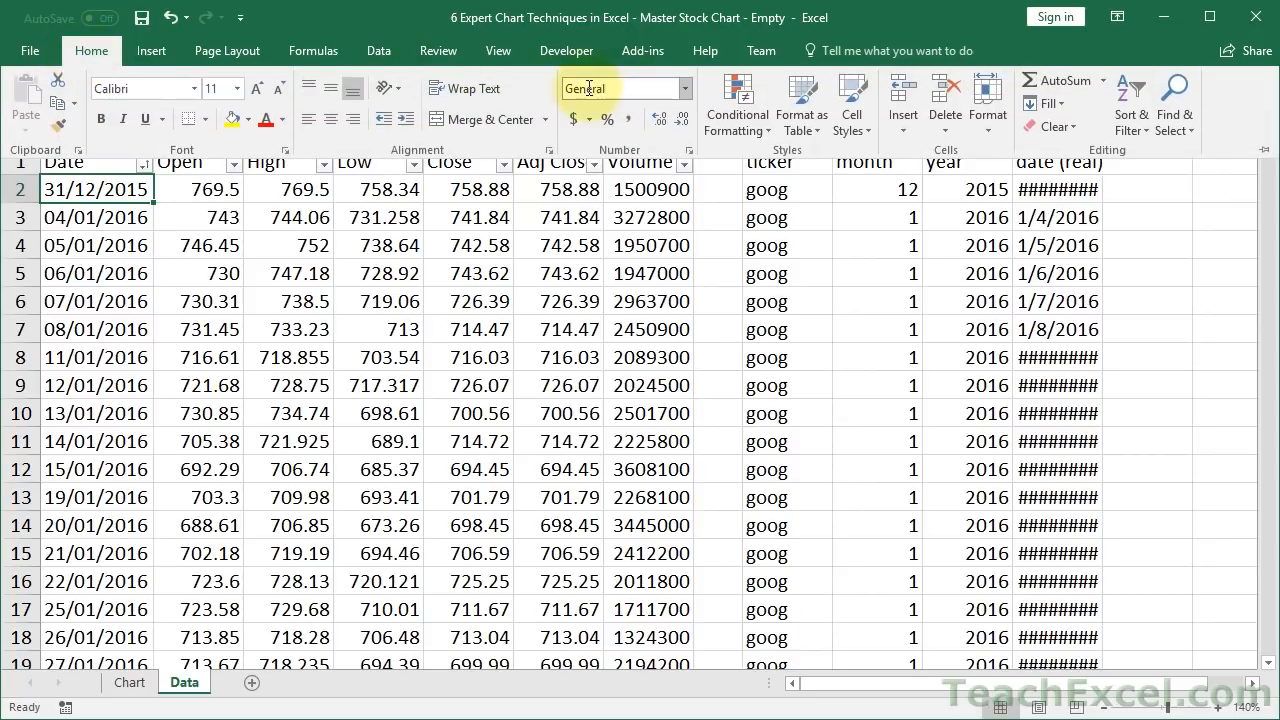
pyautogui.press('Escape')
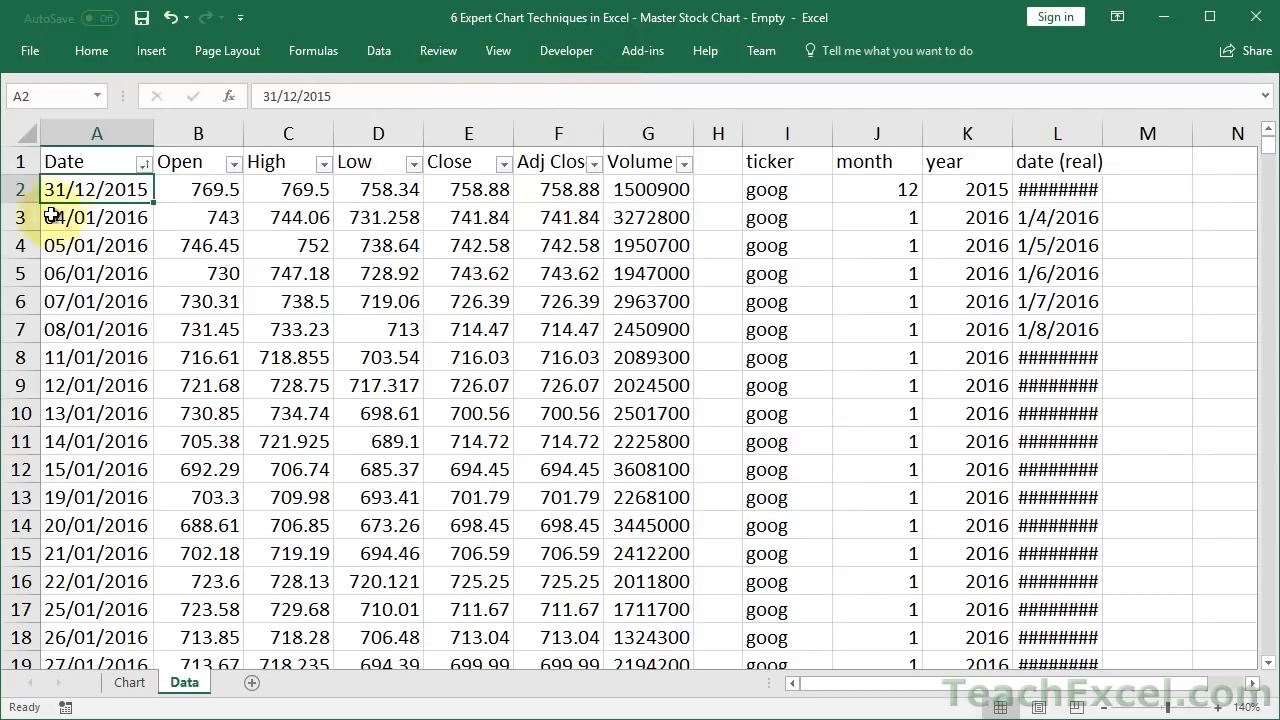
pyautogui.click(97, 242)
pyautogui.click(98, 52)
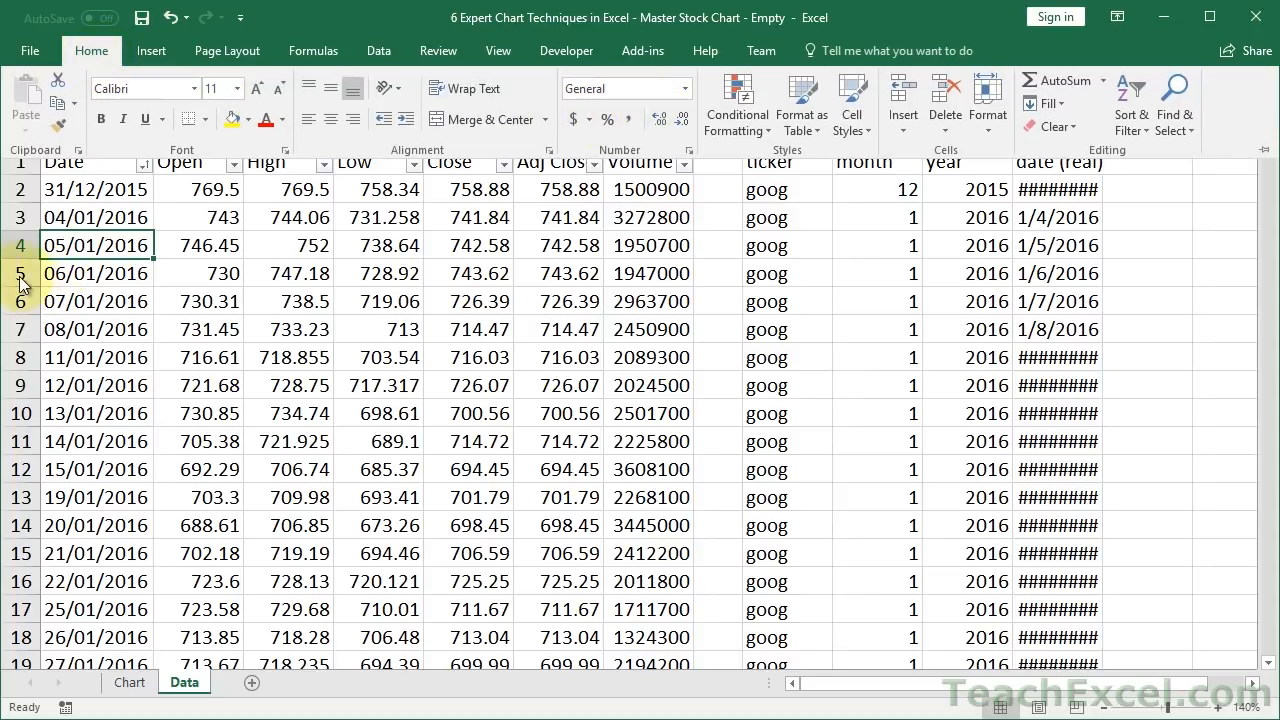
pyautogui.click(66, 248)
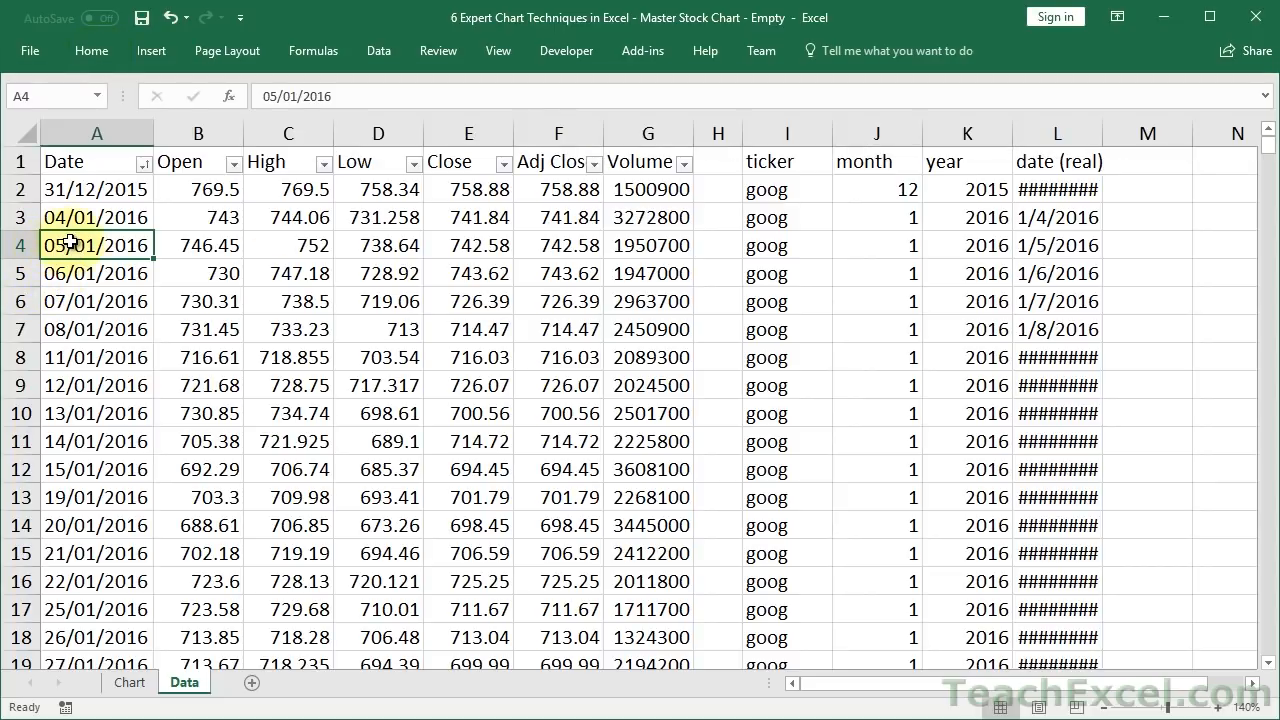
# Autofit the width of the date (real) column L and save the workbook
pyautogui.doubleClick(1102, 130)
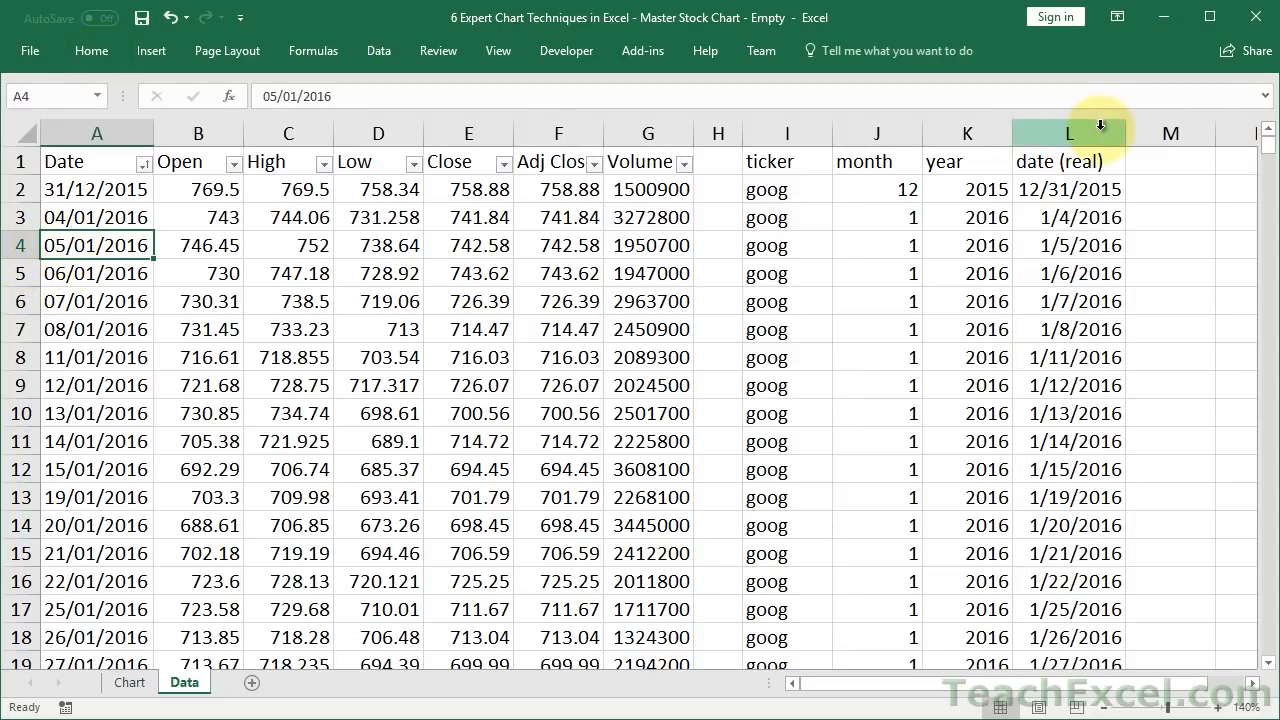
pyautogui.click(1065, 190)
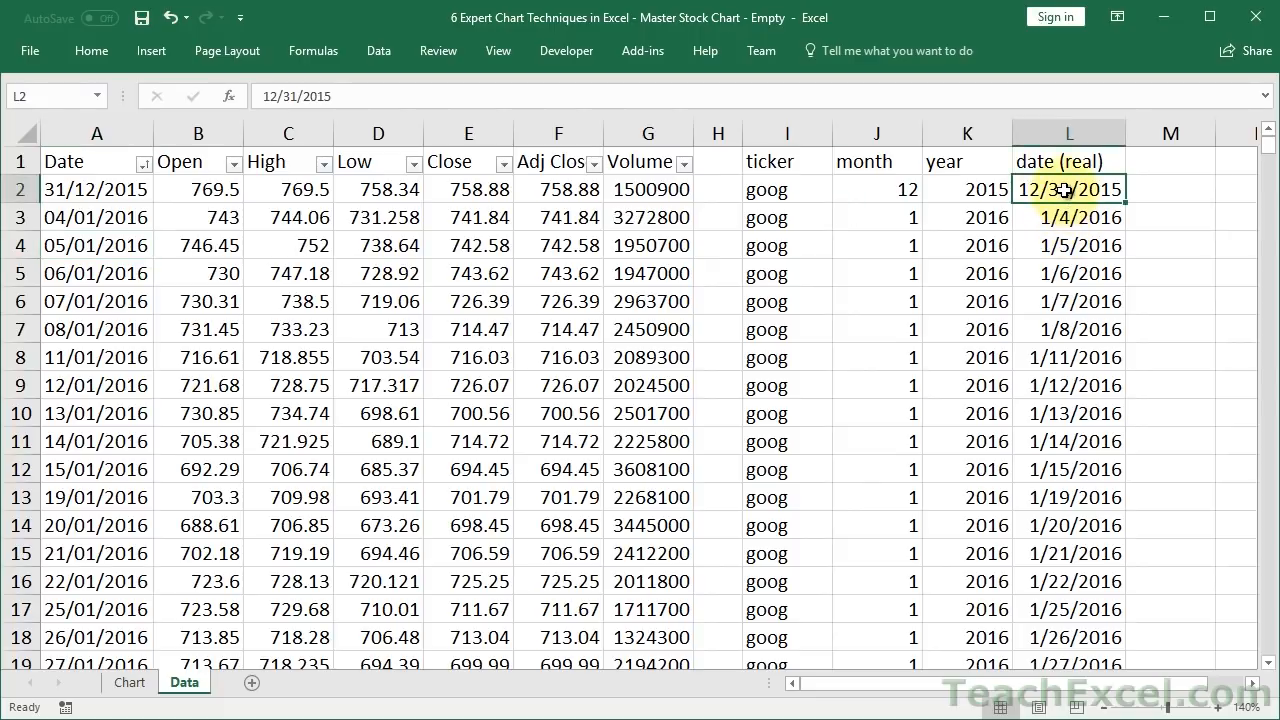
pyautogui.hotkey('ctrl', 's')
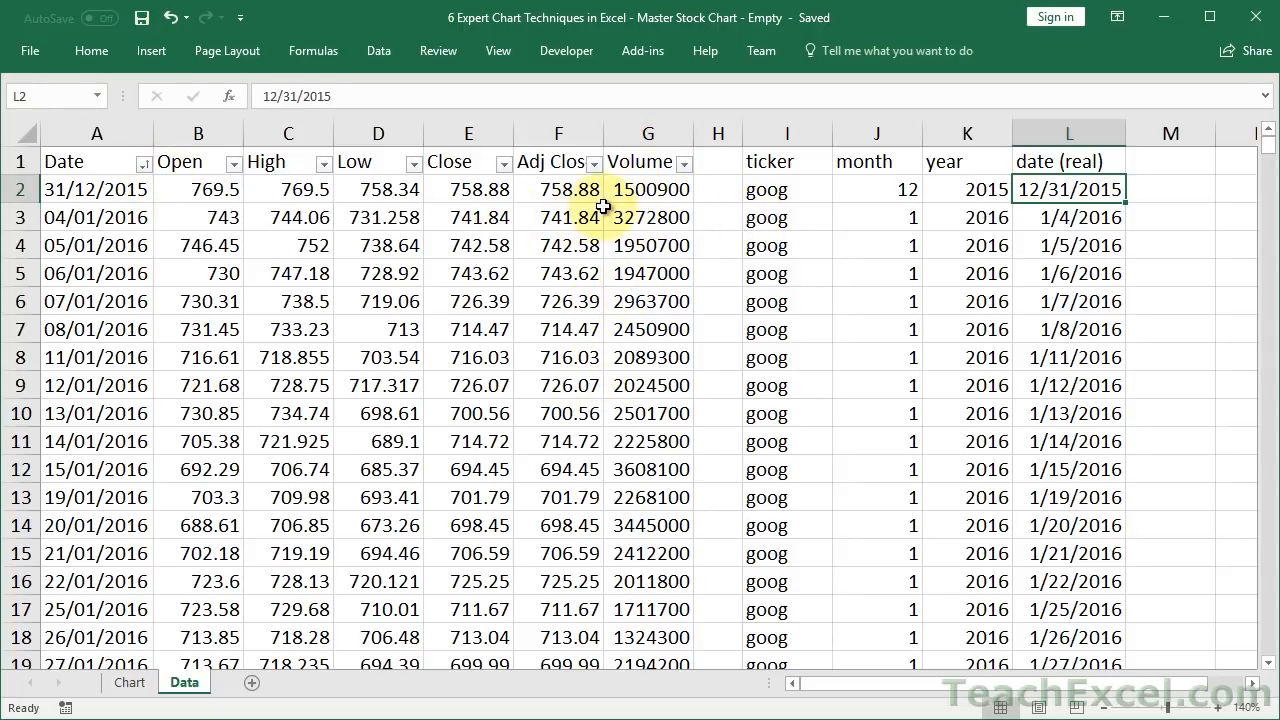
# Clear the entire contents of the Volume column G, including its header
pyautogui.click(647, 133)
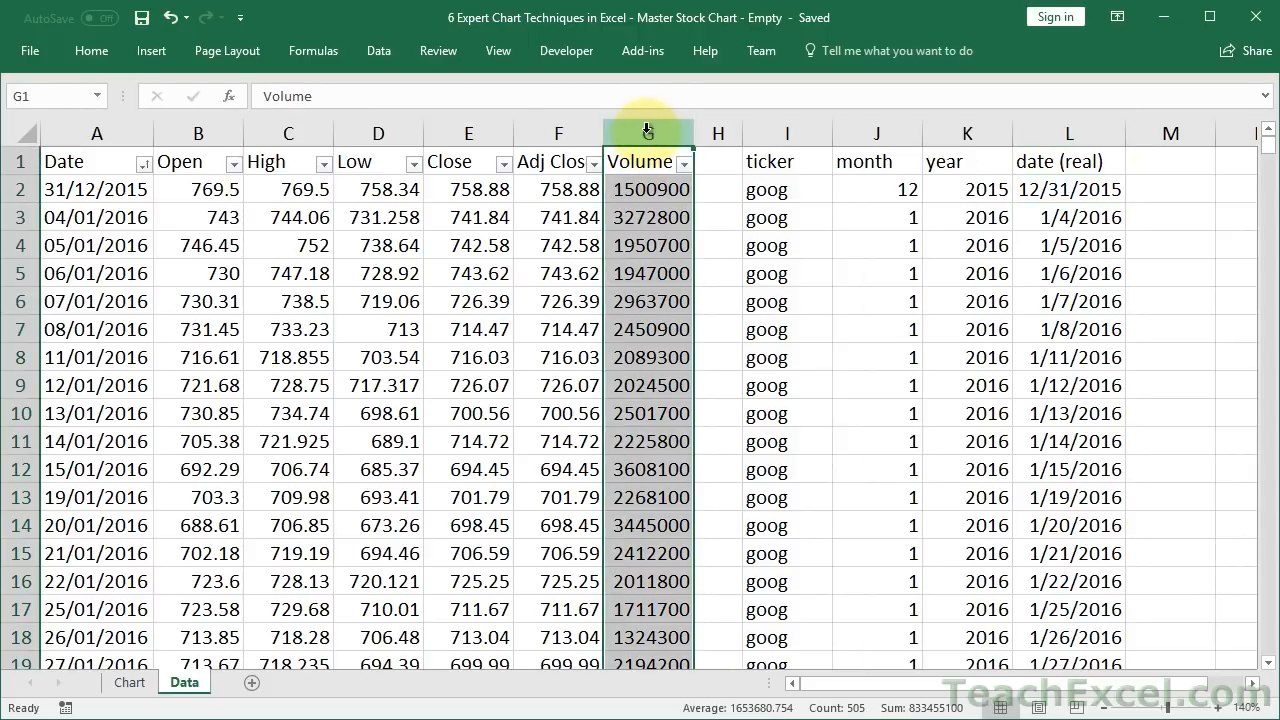
pyautogui.press('Delete')
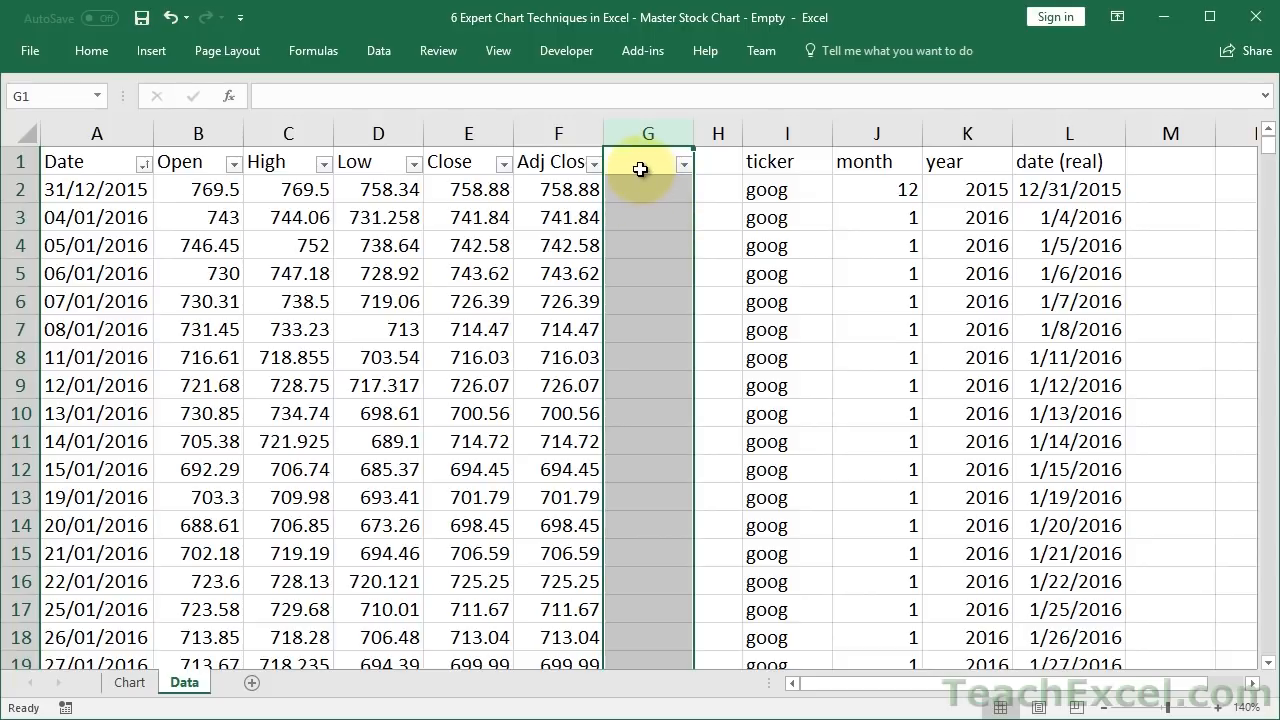
pyautogui.click(188, 165)
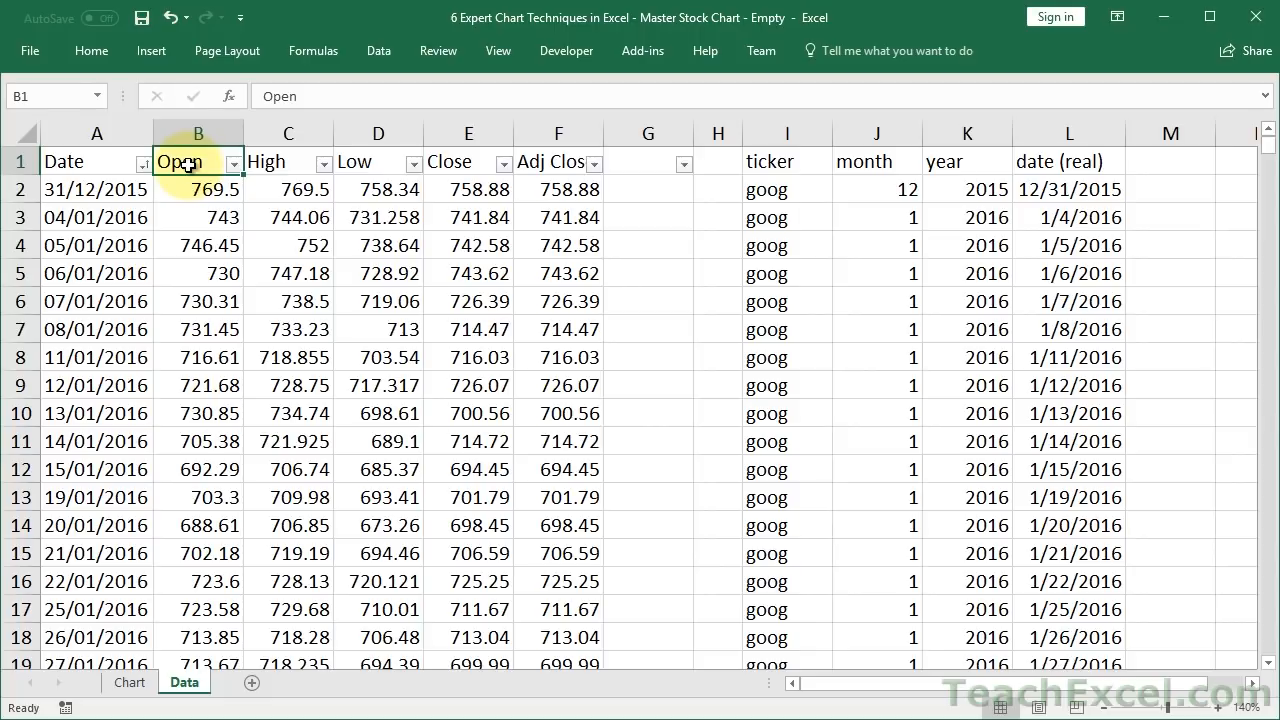
pyautogui.click(135, 194)
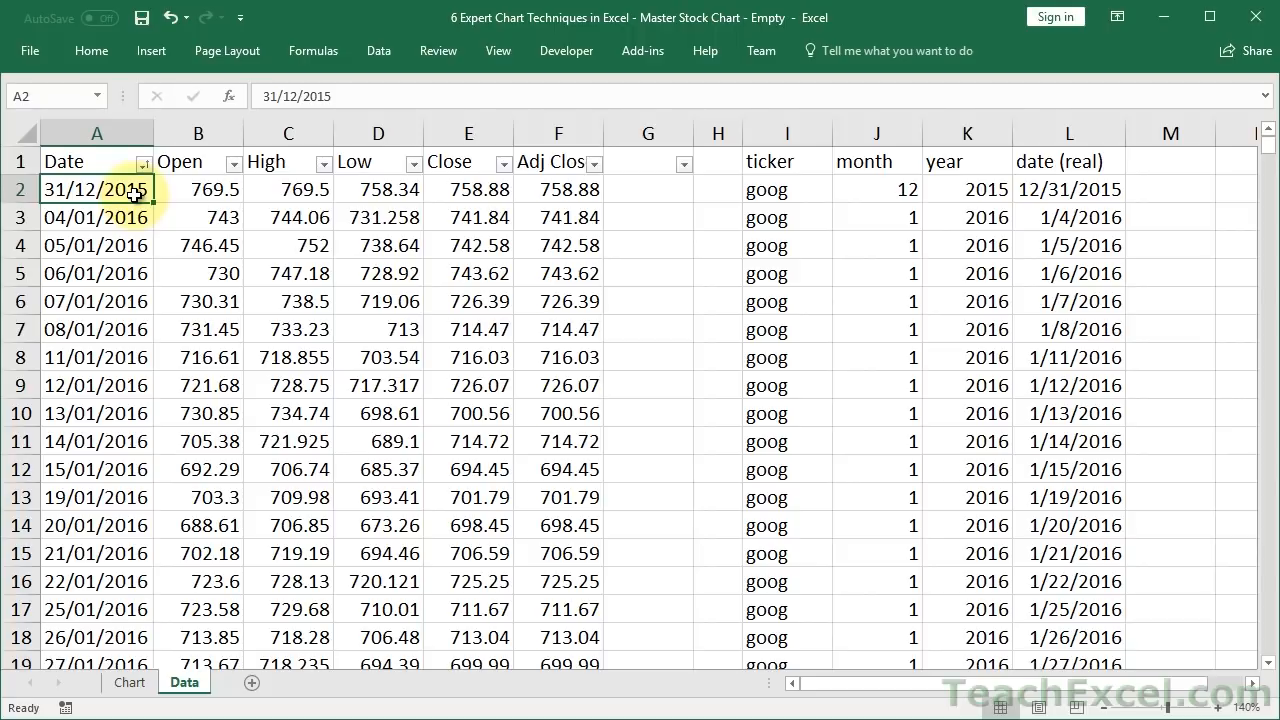
# Try to create a table with headers from the price data in A1:F505, leaving out the empty column G
pyautogui.hotkey('ctrl', 'Down')
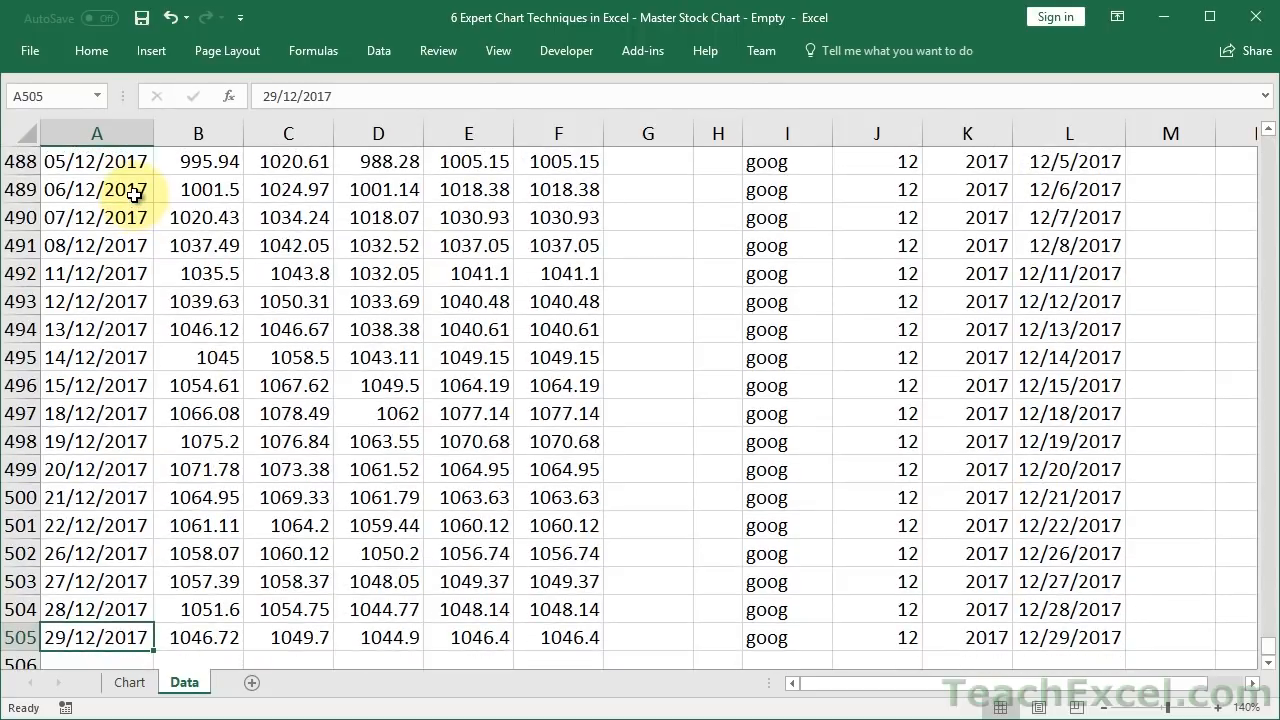
pyautogui.hotkey('ctrl', 'Up')
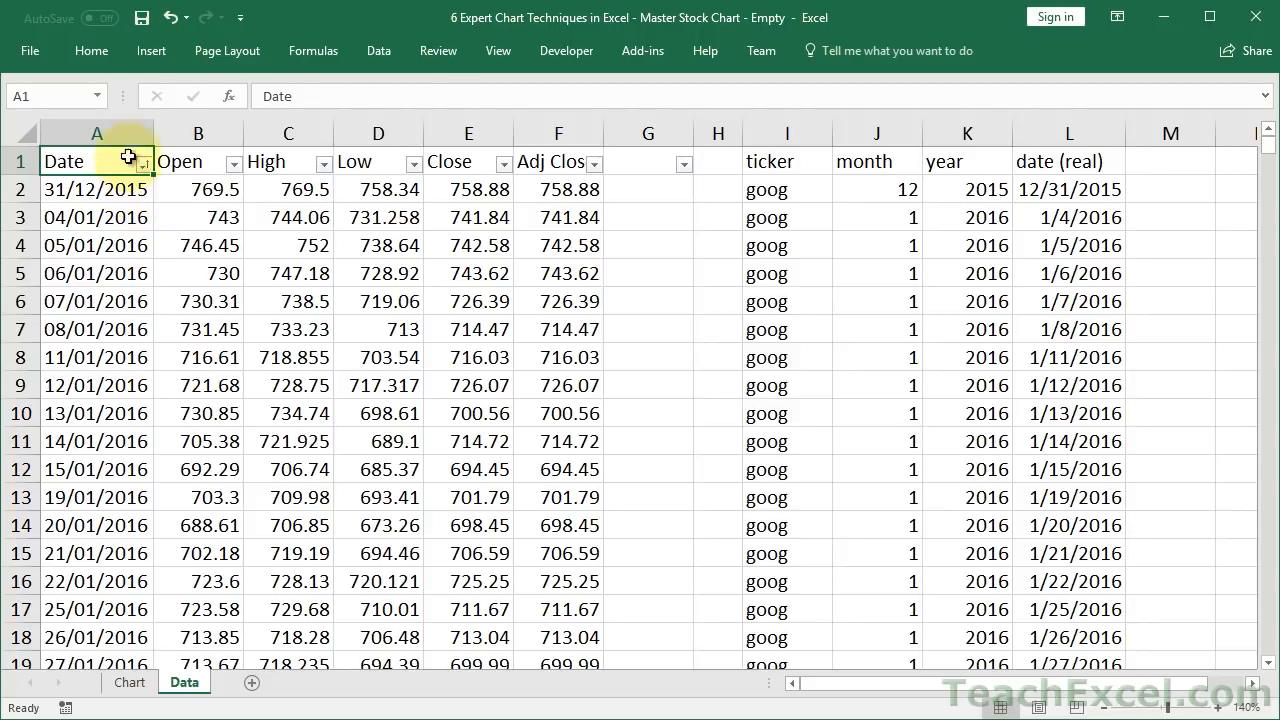
pyautogui.click(152, 52)
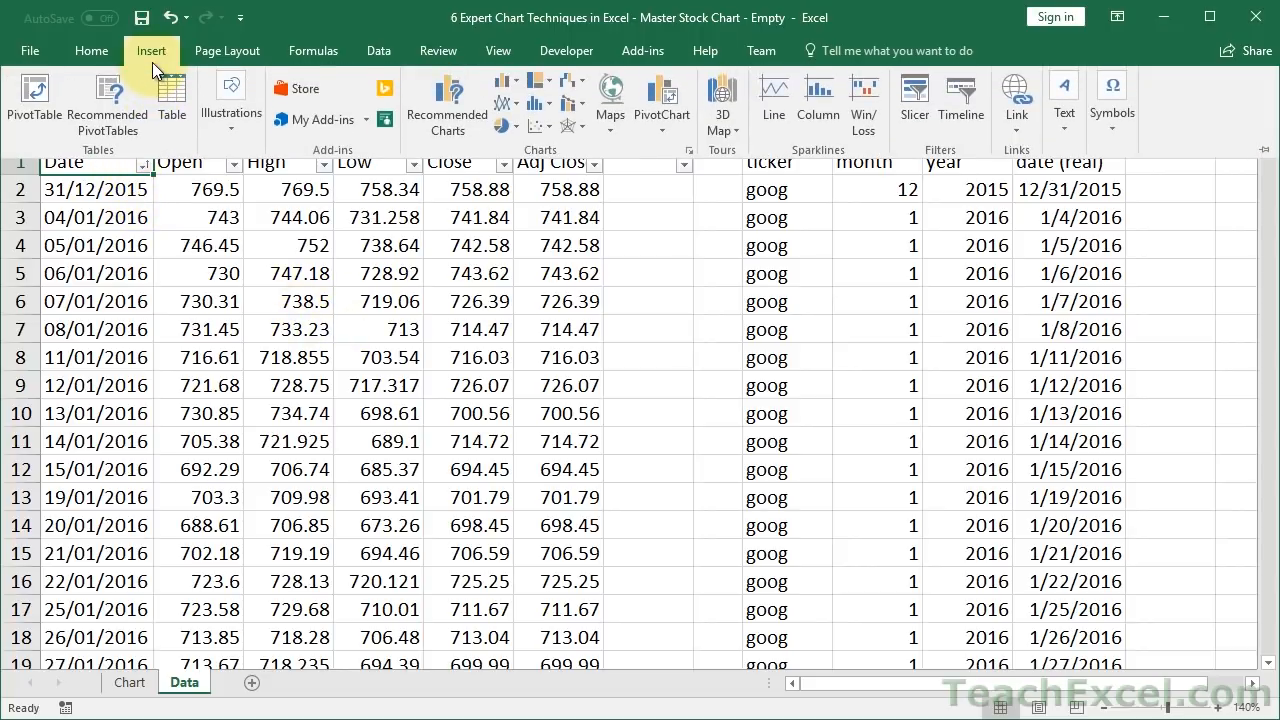
pyautogui.click(170, 100)
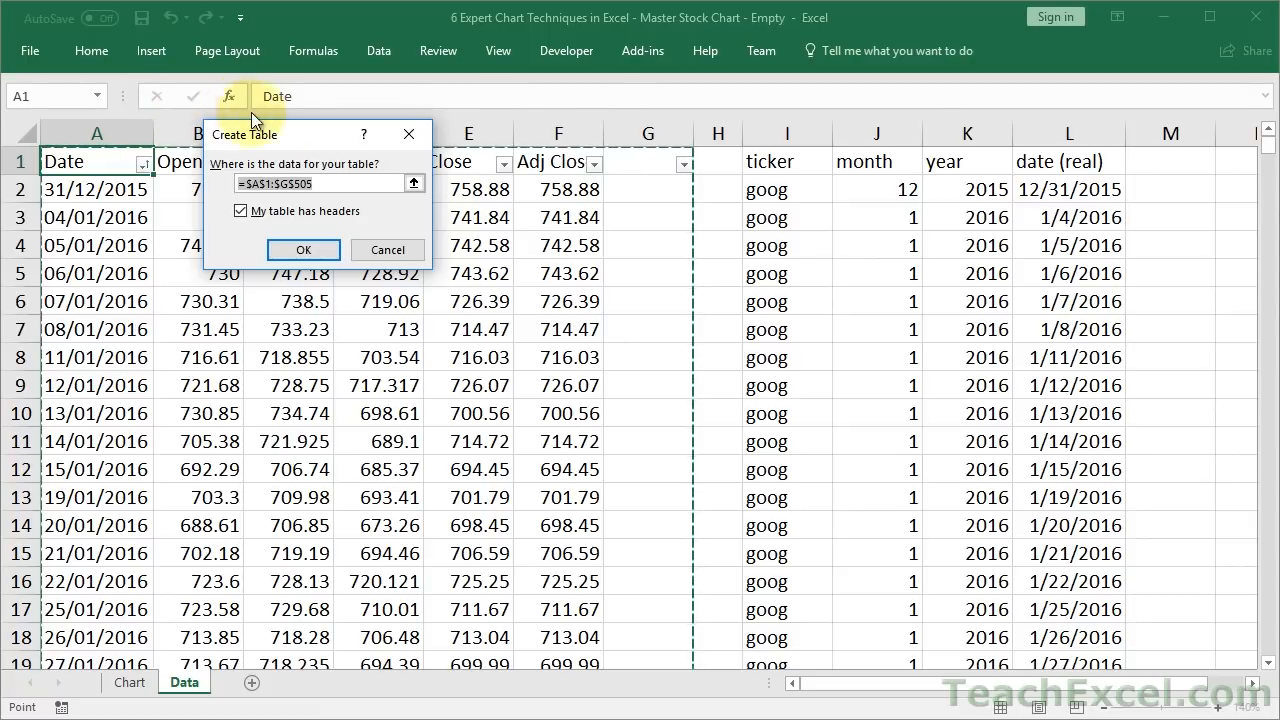
pyautogui.moveTo(304, 139); pyautogui.dragTo(547, 262)
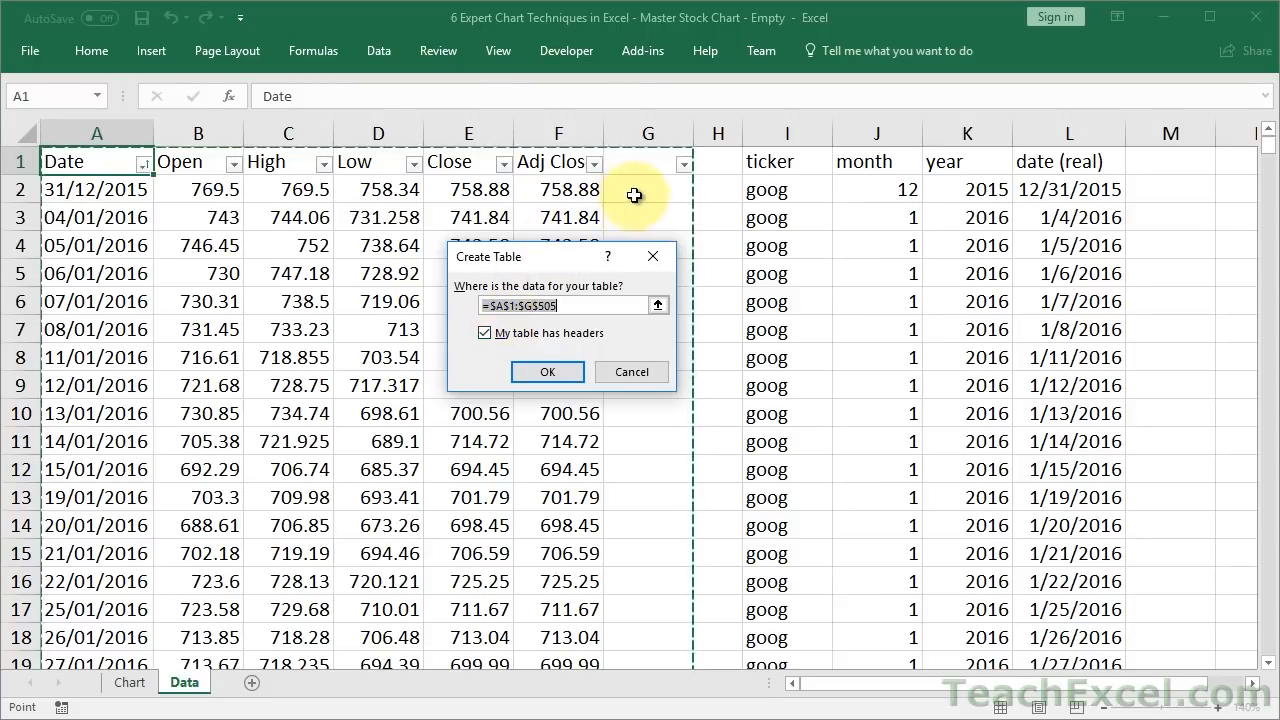
pyautogui.click(522, 305)
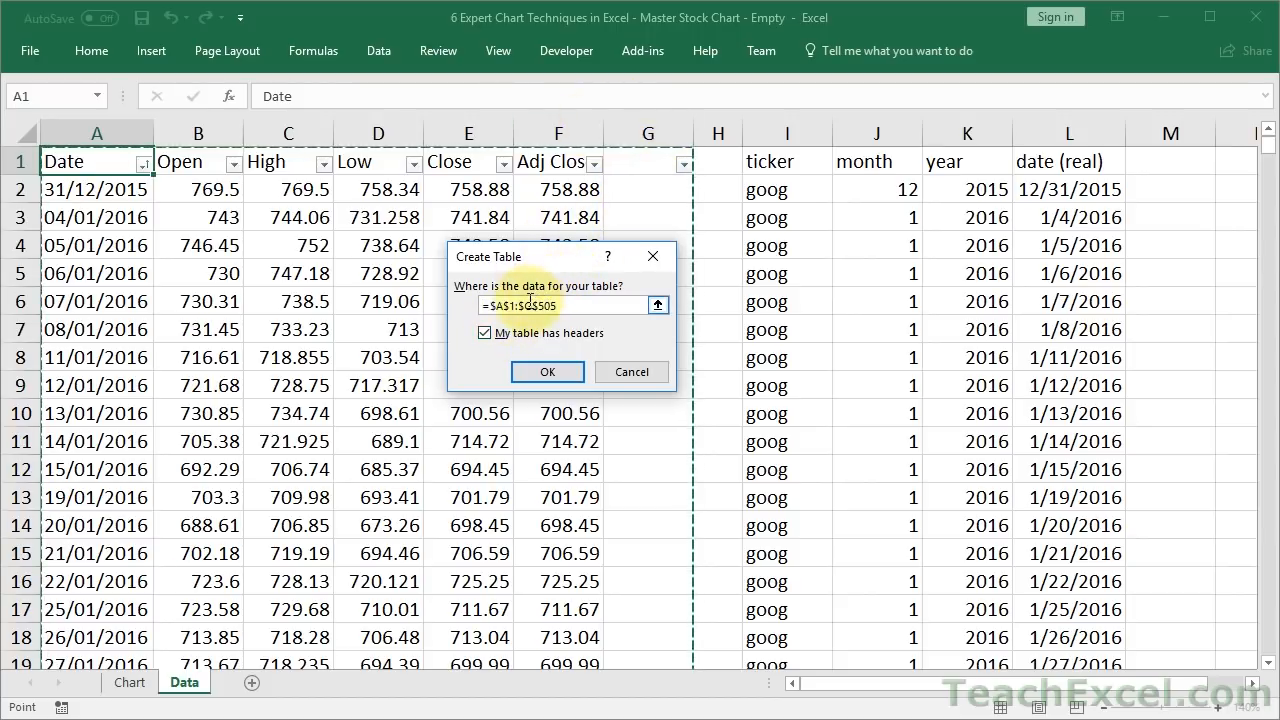
pyautogui.press('BackSpace')
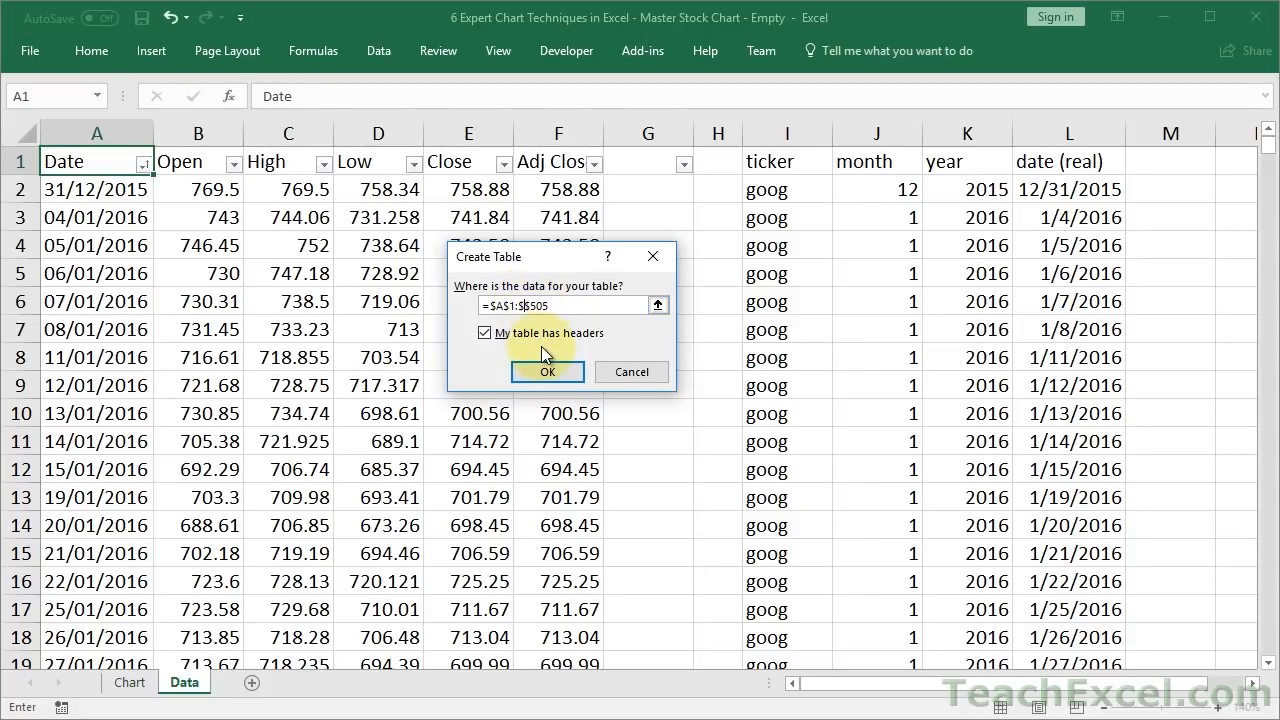
pyautogui.write('f')
pyautogui.click(547, 372)
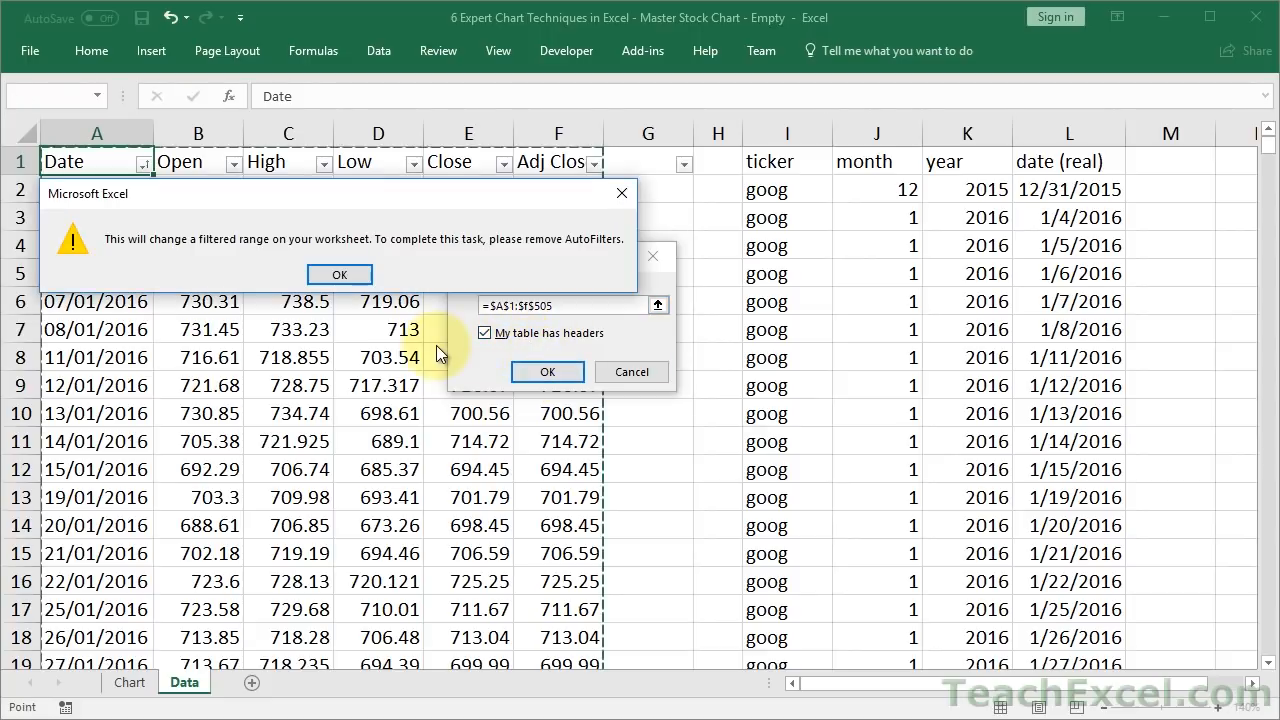
pyautogui.click(322, 275)
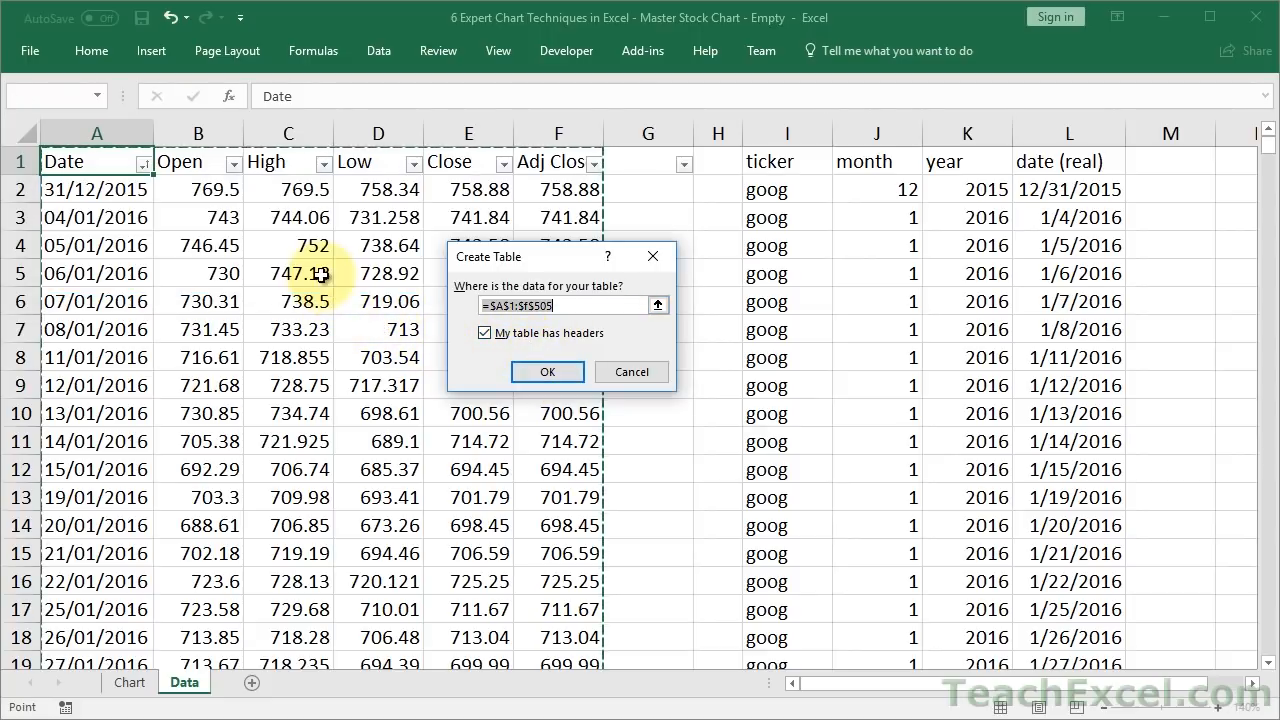
pyautogui.click(618, 372)
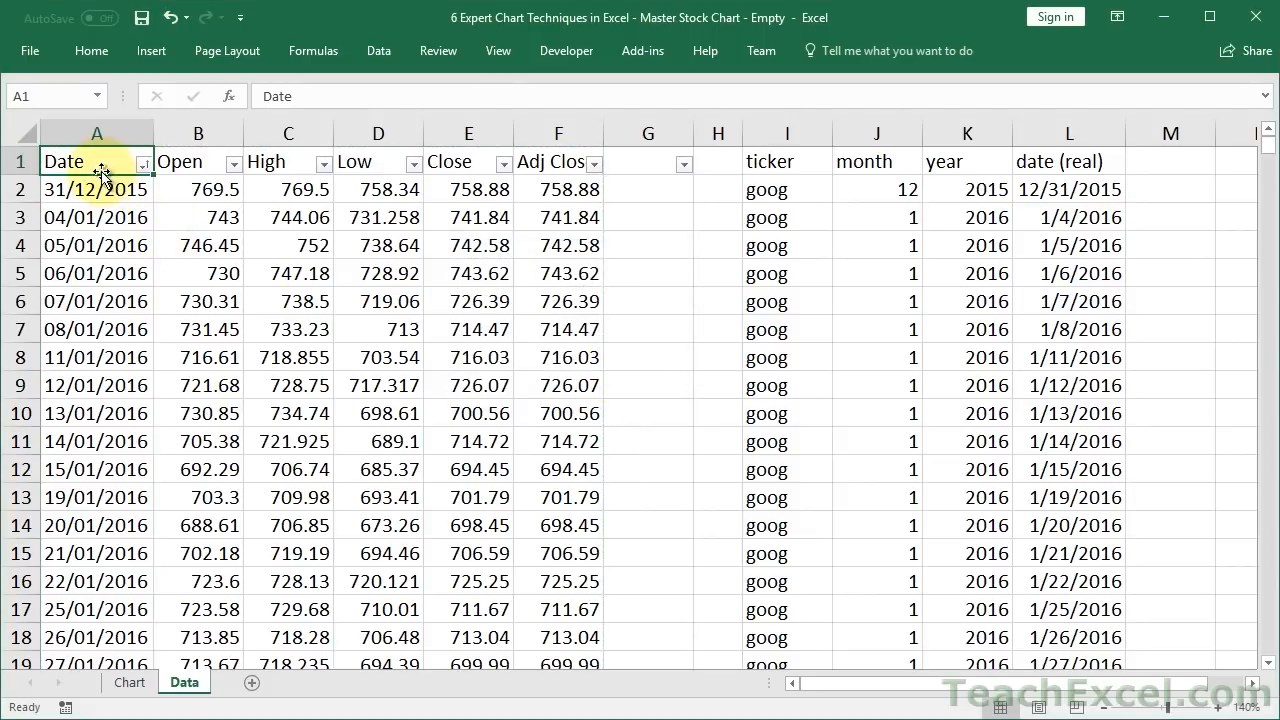
# Remove the AutoFilter from the price data and convert the range A1:F505 into a table with headers
pyautogui.doubleClick(371, 53)
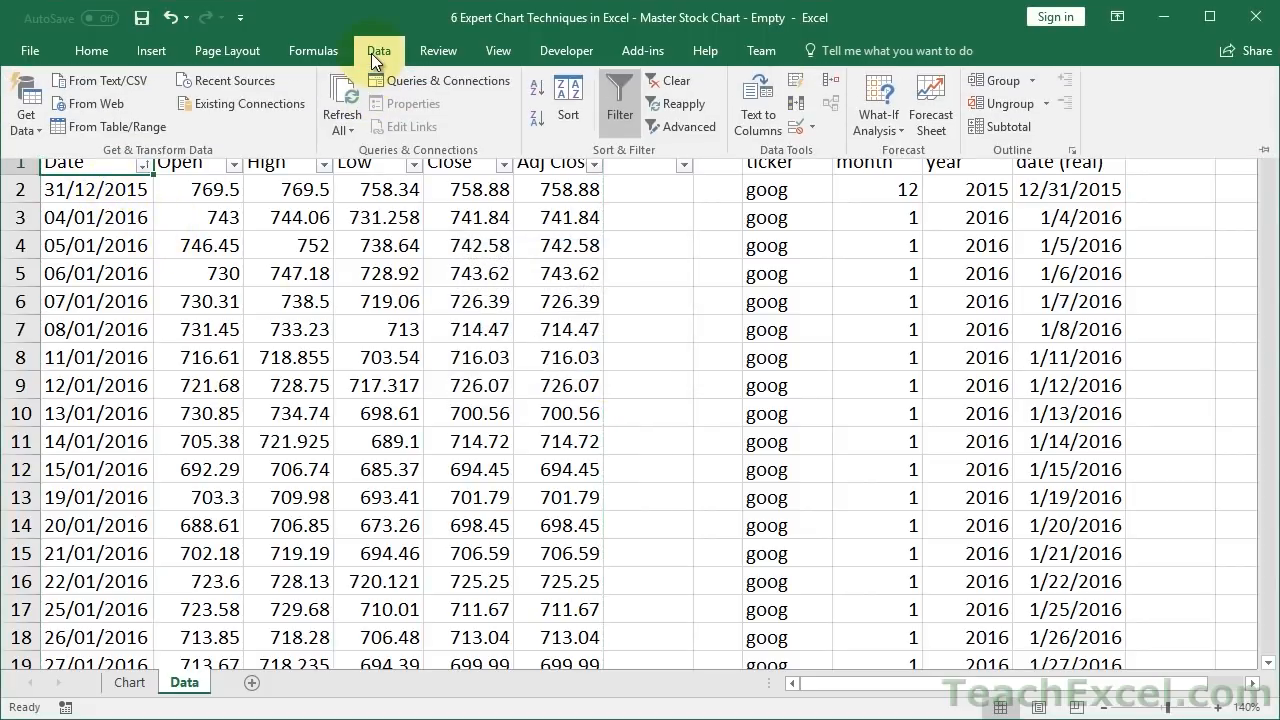
pyautogui.click(622, 117)
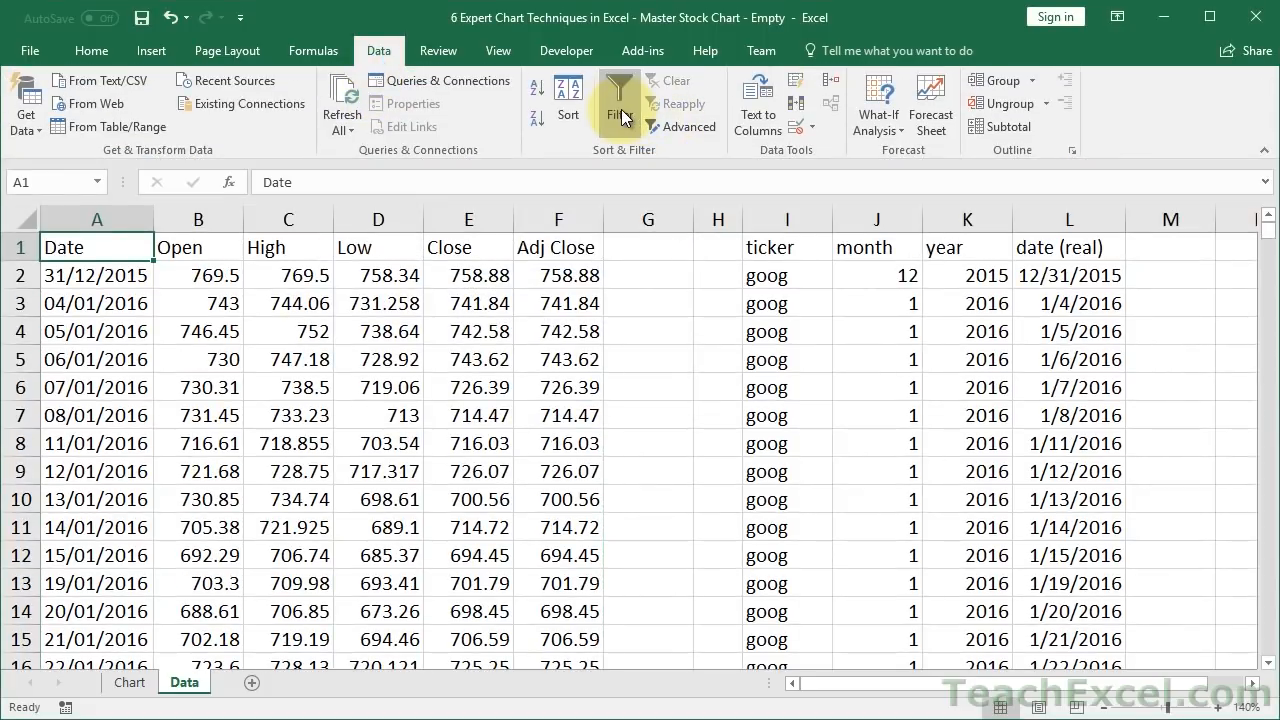
pyautogui.click(151, 51)
pyautogui.click(172, 95)
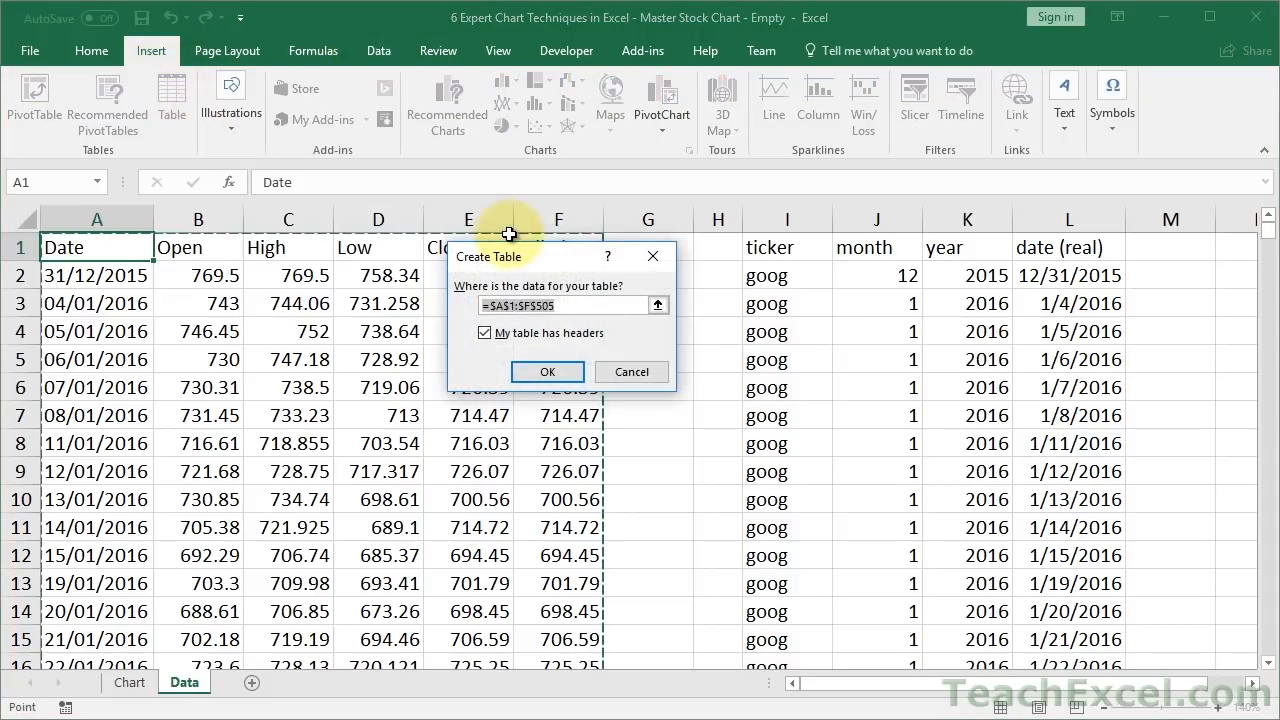
pyautogui.moveTo(537, 267); pyautogui.dragTo(498, 302)
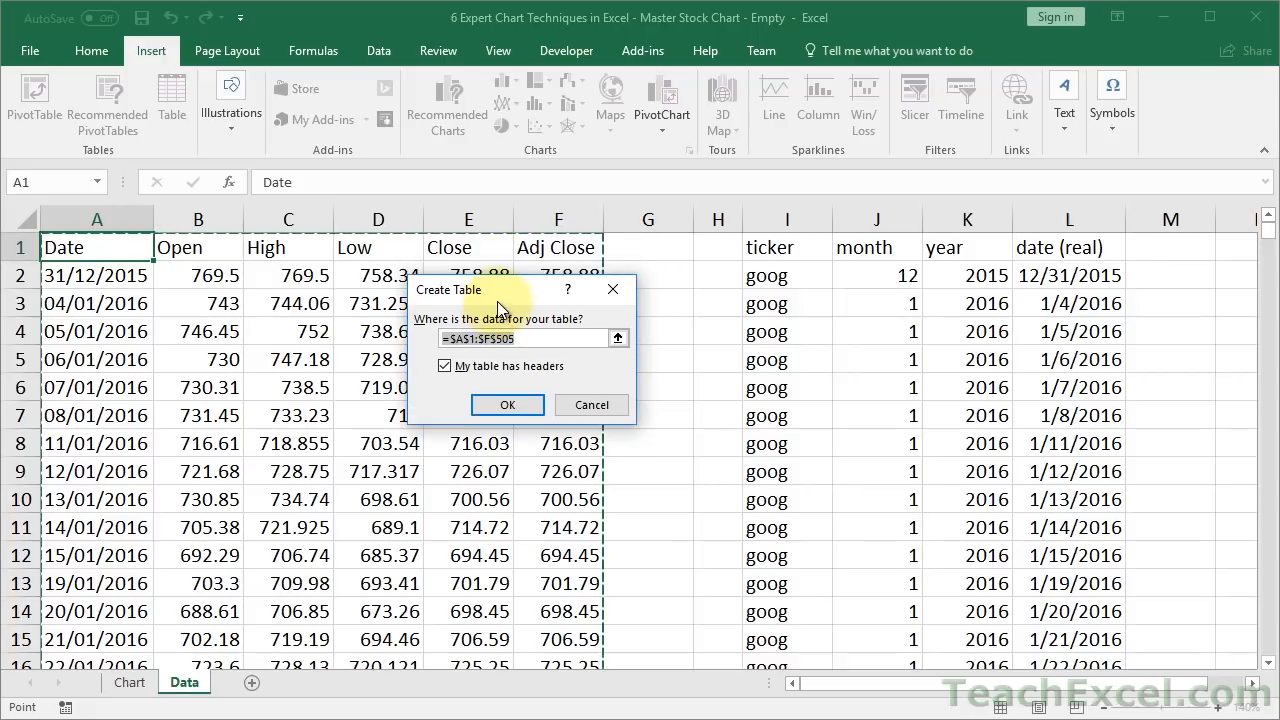
pyautogui.click(507, 404)
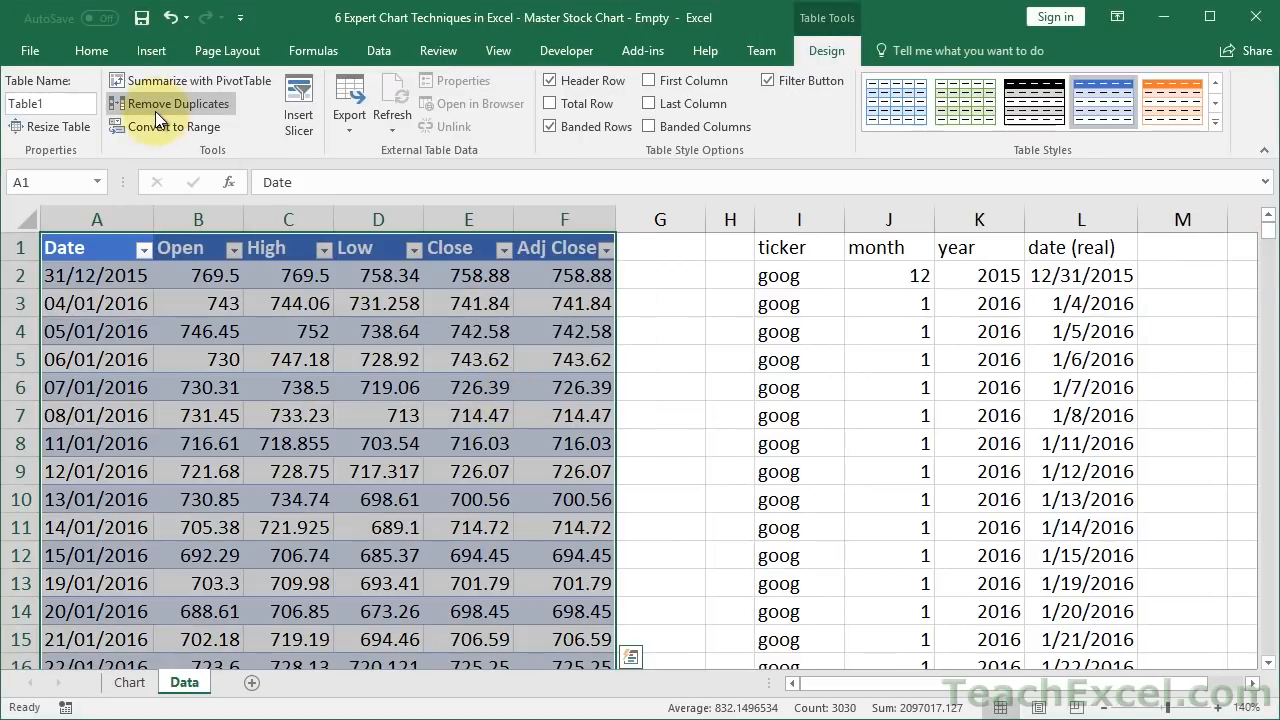
pyautogui.click(392, 422)
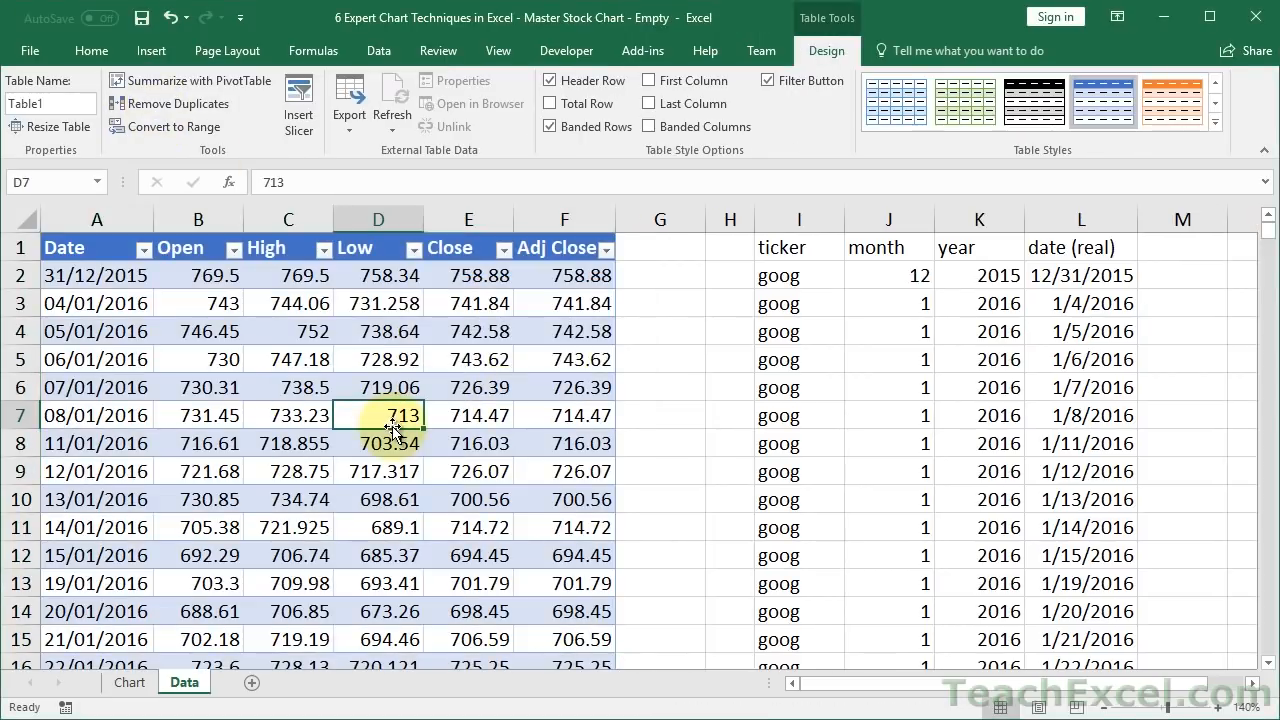
# Try extending the table with the test date 1/1/2018 in cell A506, directly below its last row
pyautogui.click(110, 330)
pyautogui.hotkey('ctrl', 'Down')
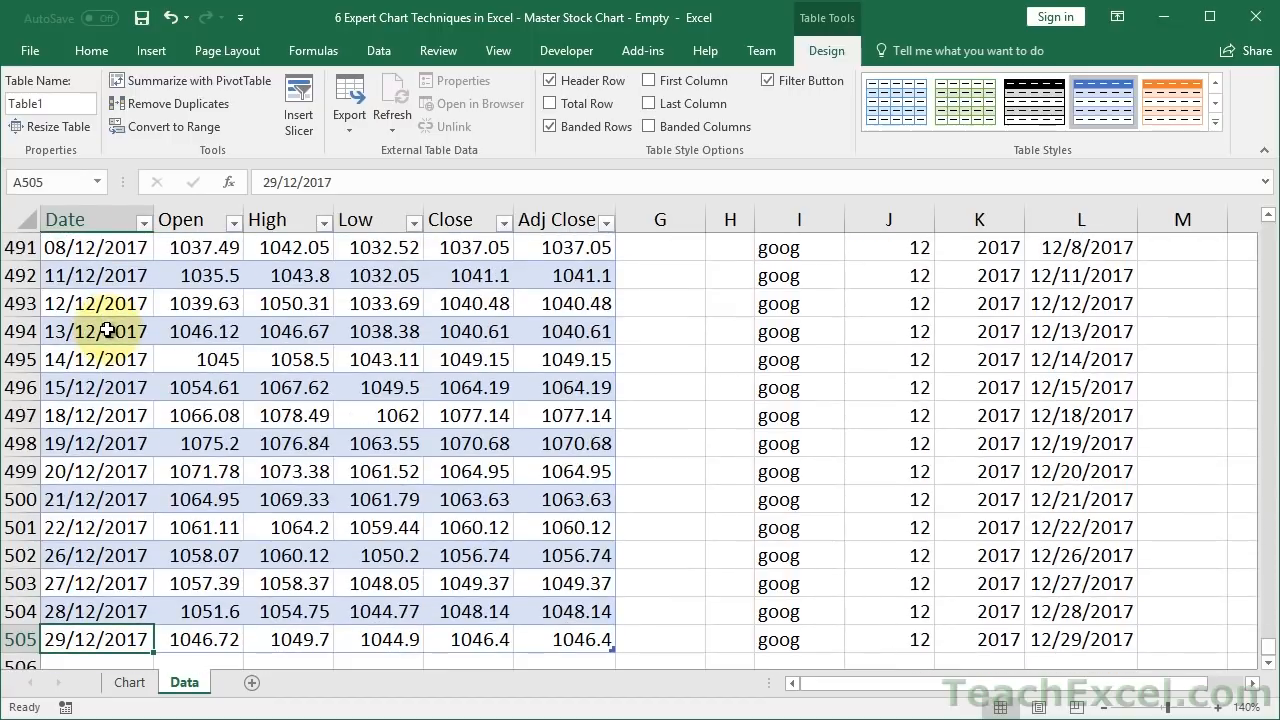
pyautogui.press('Down')
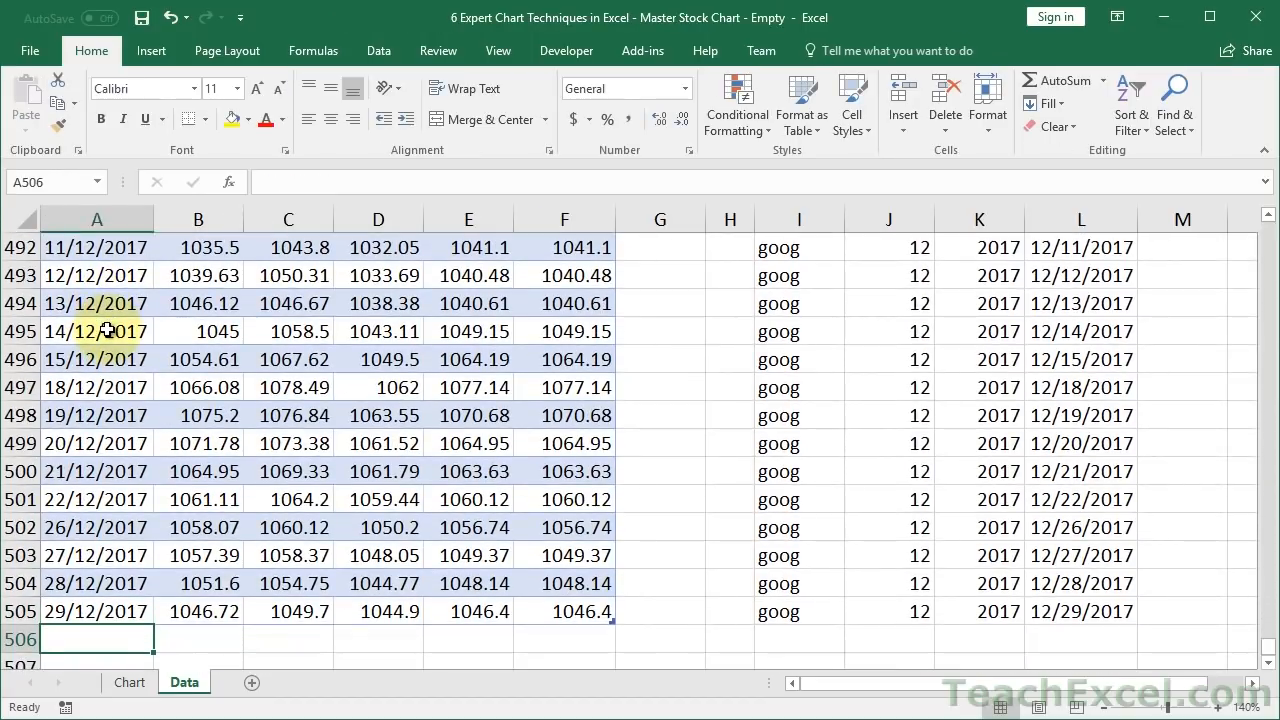
pyautogui.write('1/1/2018')
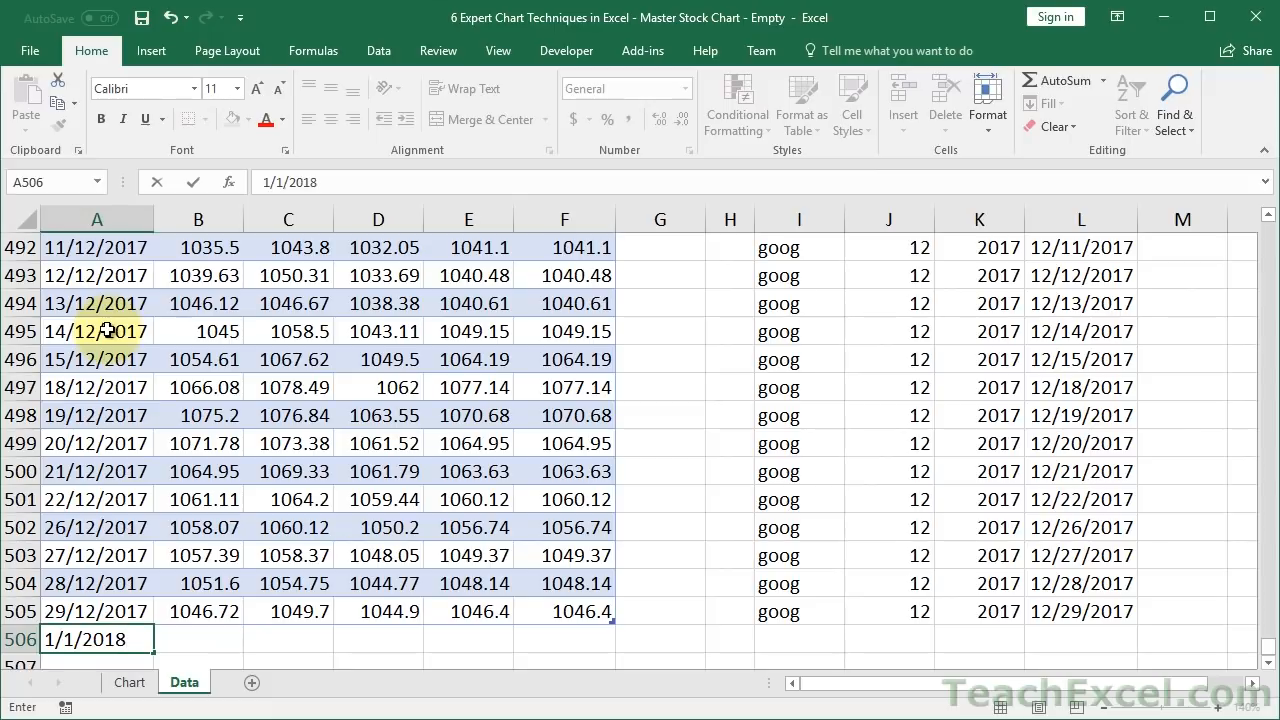
pyautogui.press('Tab')
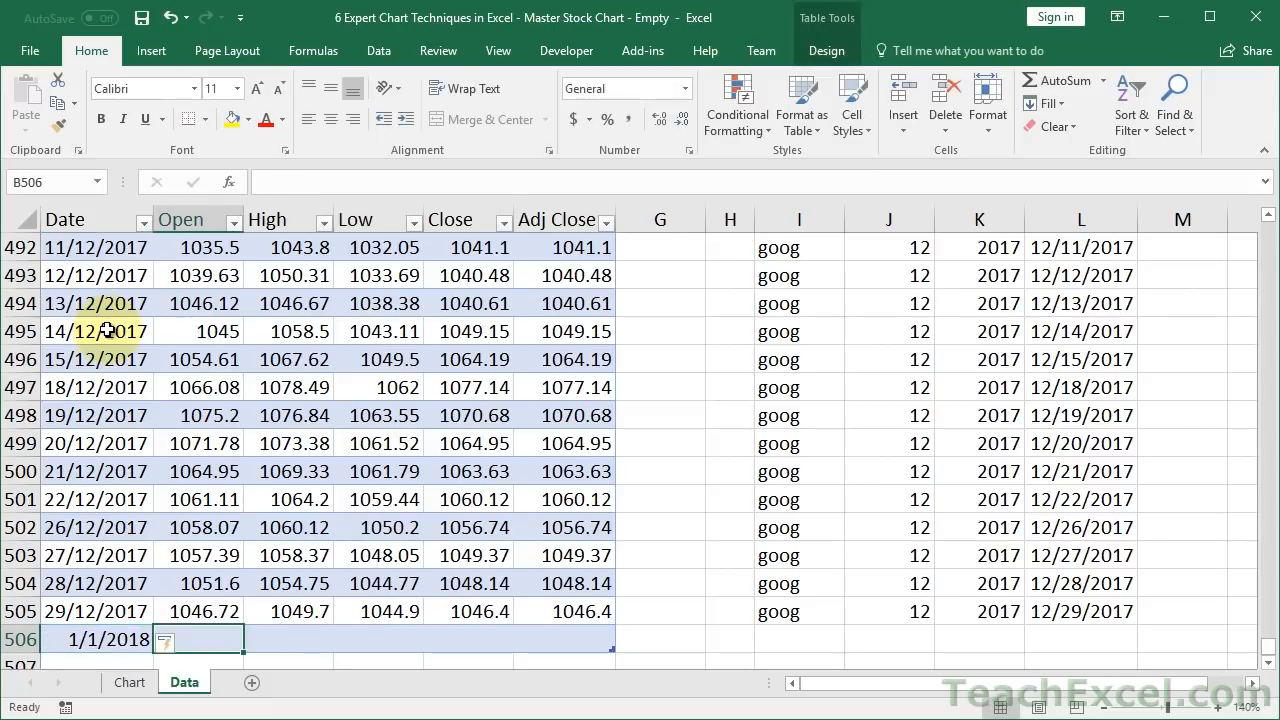
pyautogui.moveTo(200, 655)
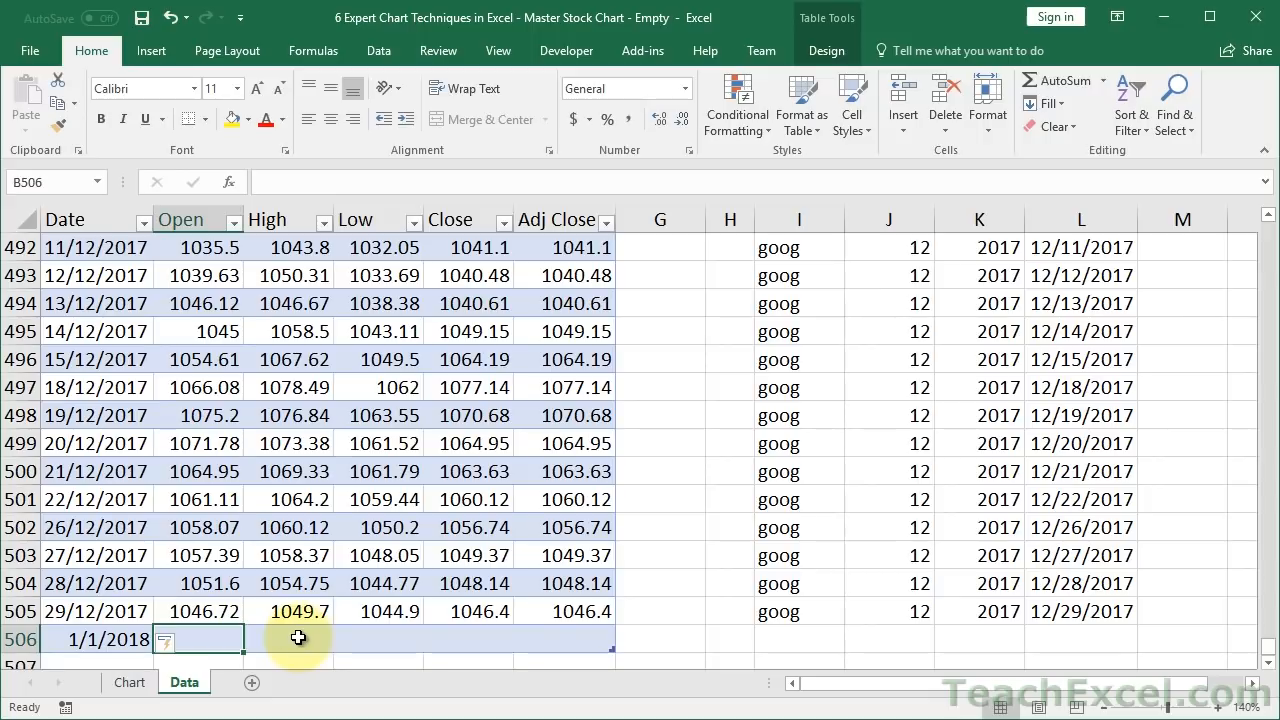
pyautogui.hotkey('ctrl', 'Home')
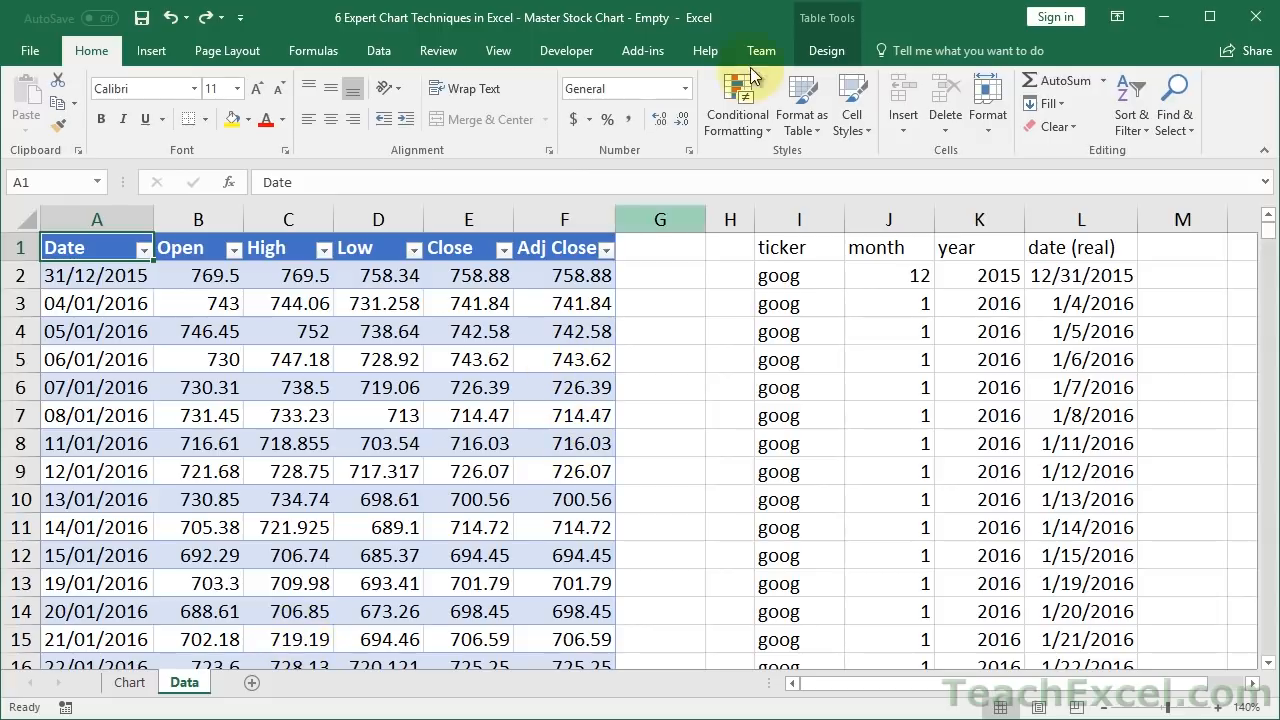
# Change the table's style to the plain first style of the Light group, without colours or banding
pyautogui.click(823, 51)
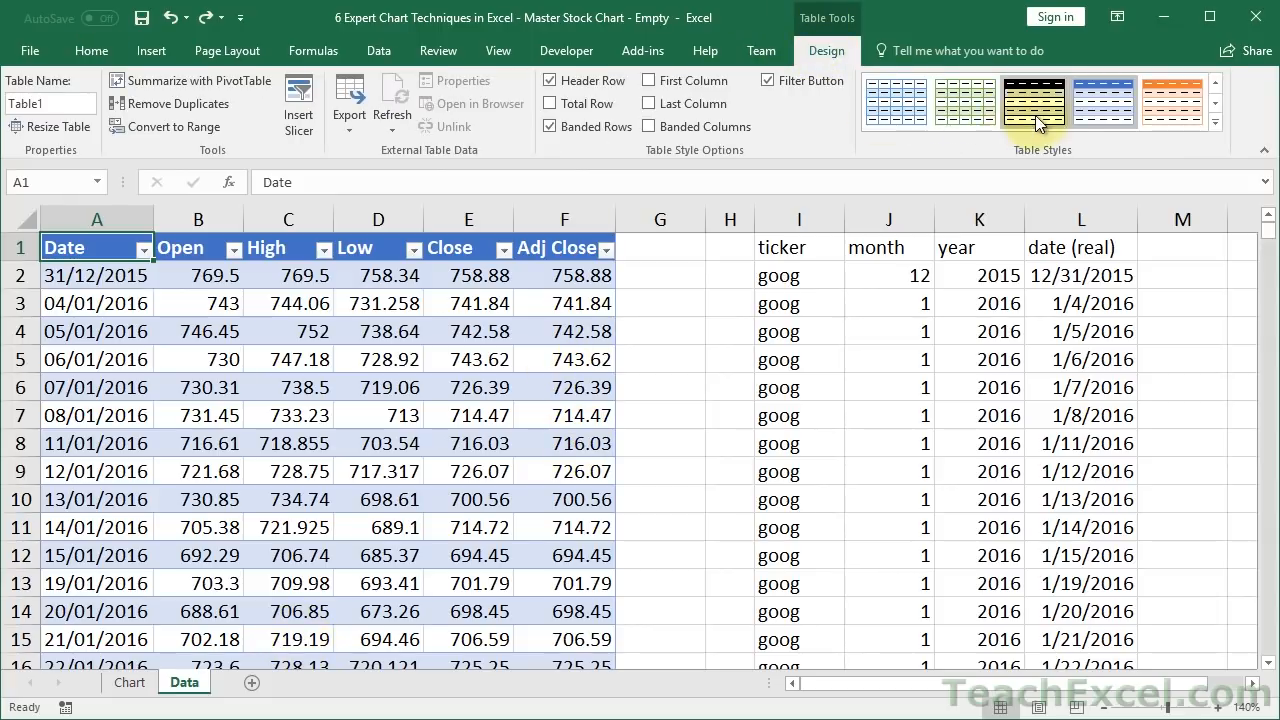
pyautogui.click(1215, 104)
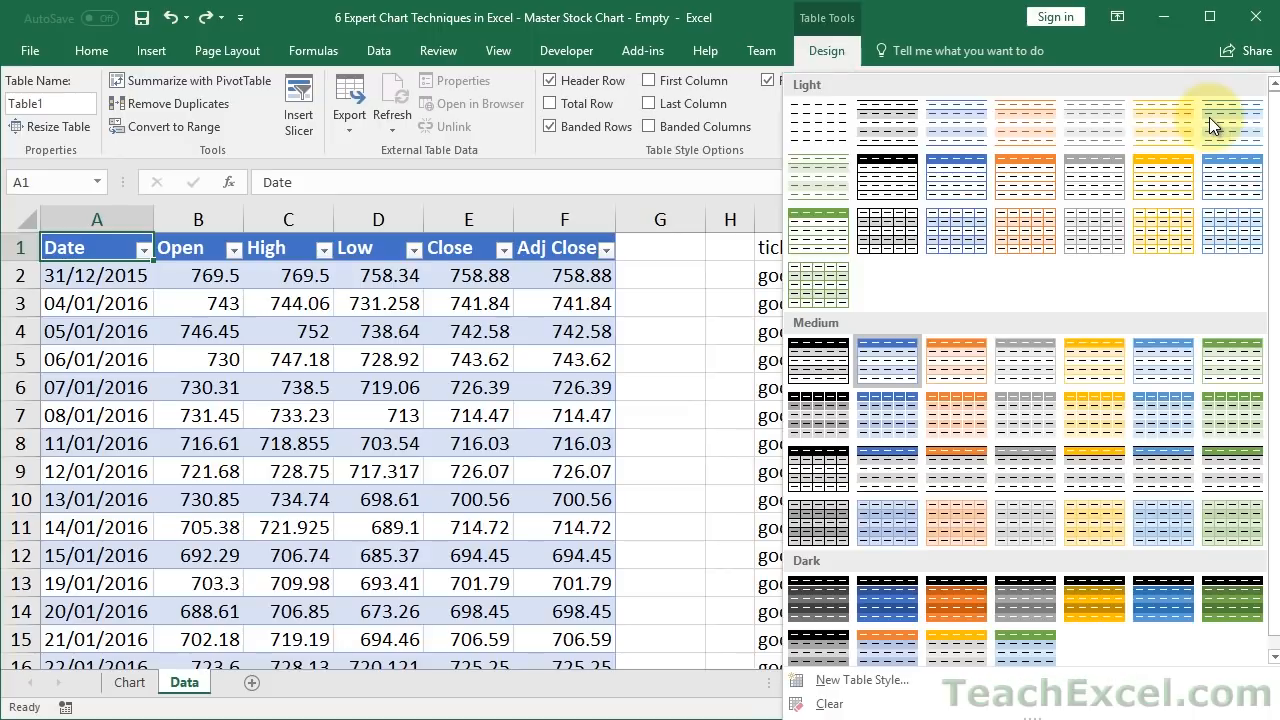
pyautogui.click(800, 122)
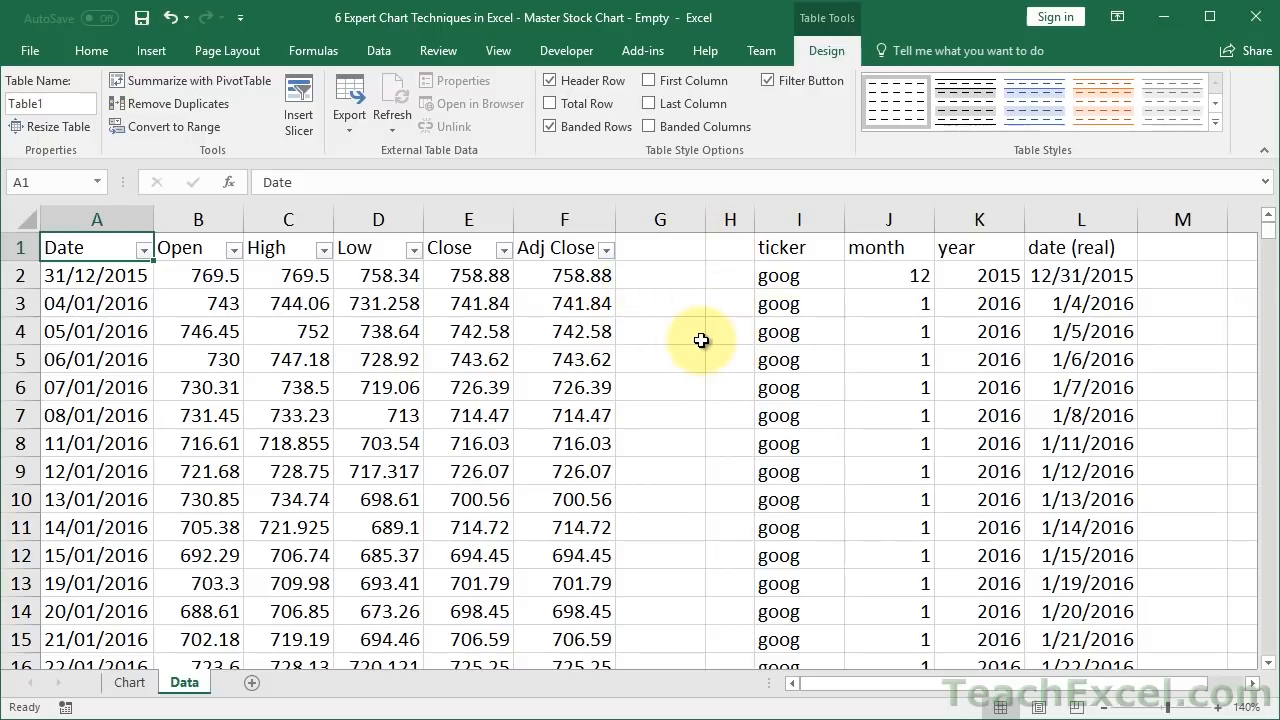
# Examine the High column's filter options, the separate ticker-to-date columns I to L beside the table, and the Chart sheet
pyautogui.moveTo(777, 251); pyautogui.dragTo(1063, 428)
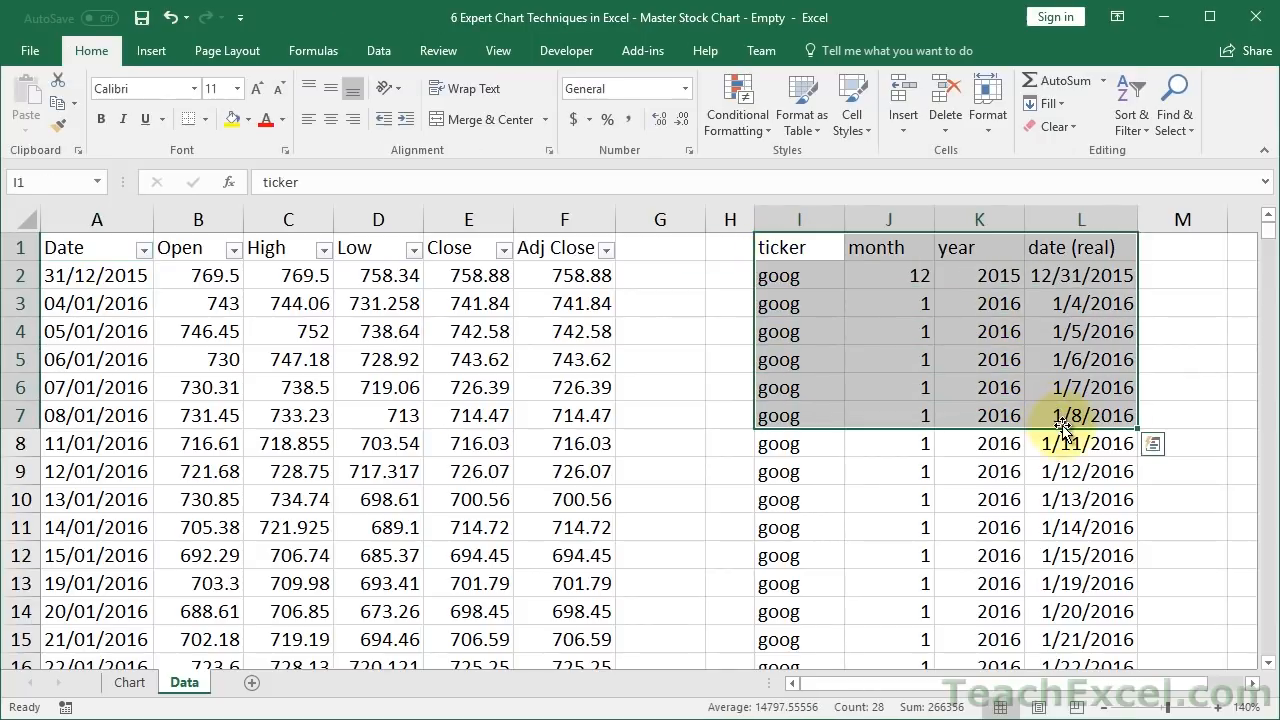
pyautogui.click(353, 329)
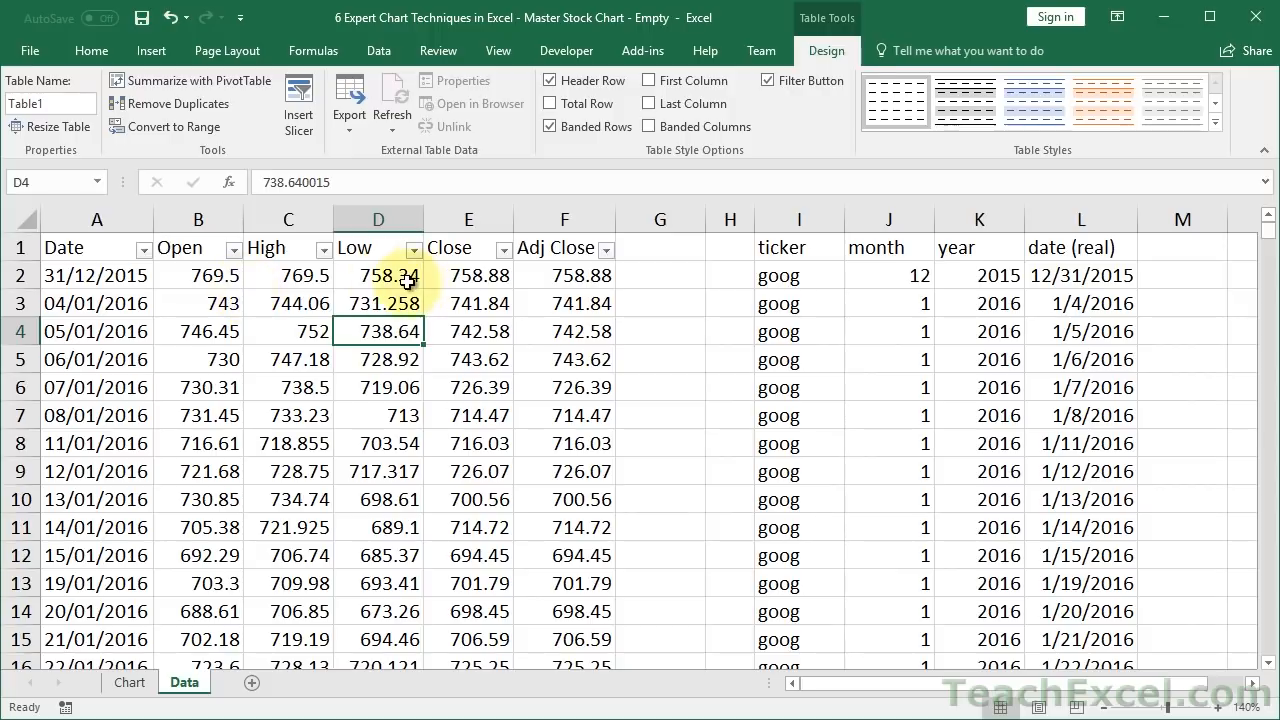
pyautogui.click(324, 250)
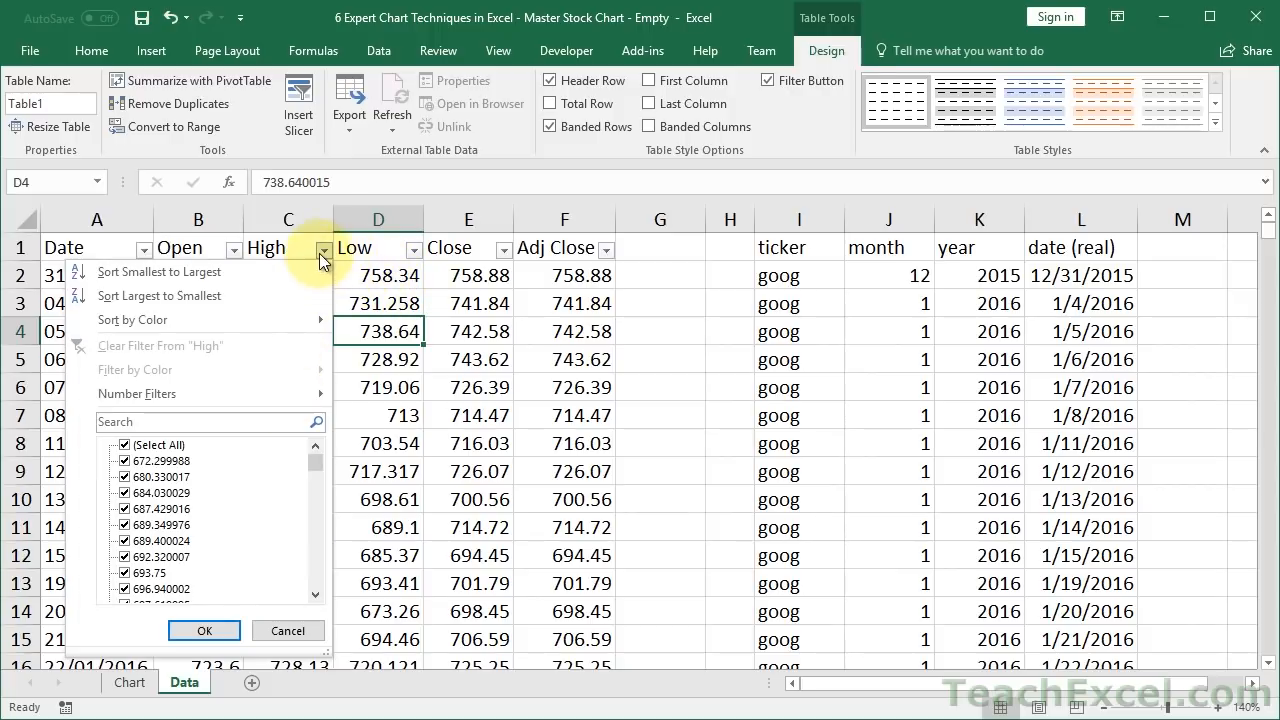
pyautogui.click(321, 252)
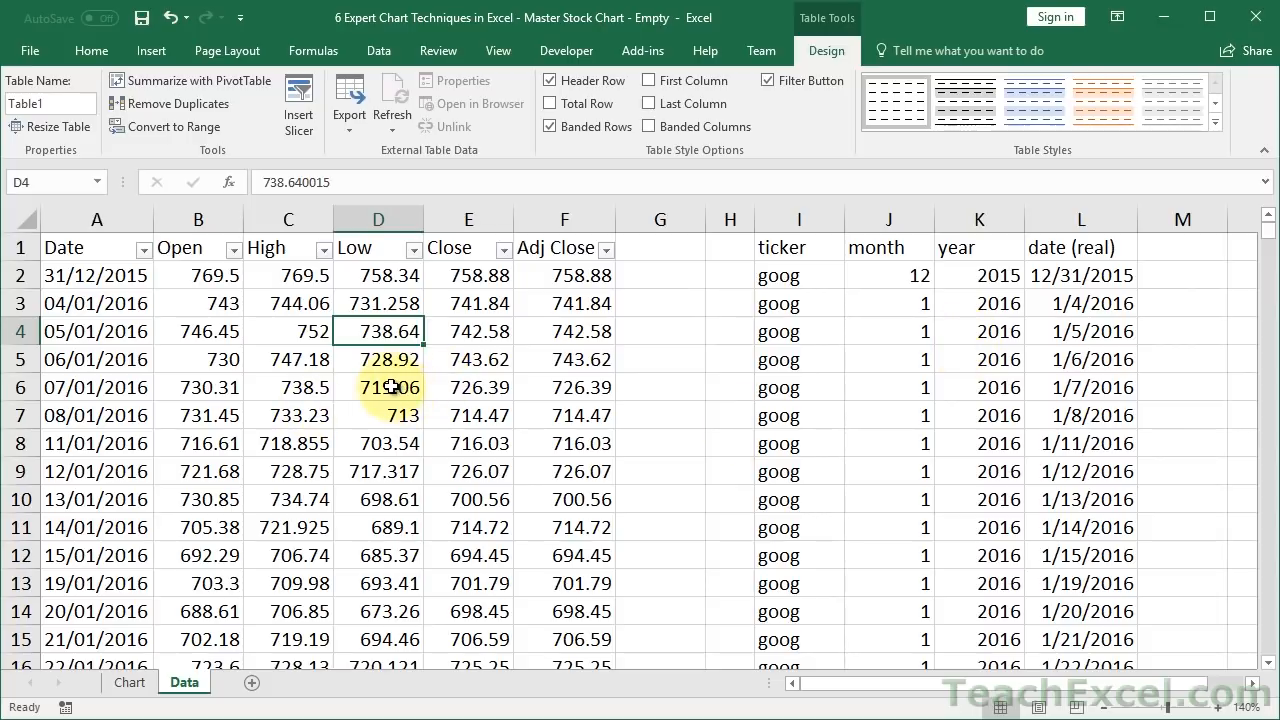
pyautogui.click(128, 684)
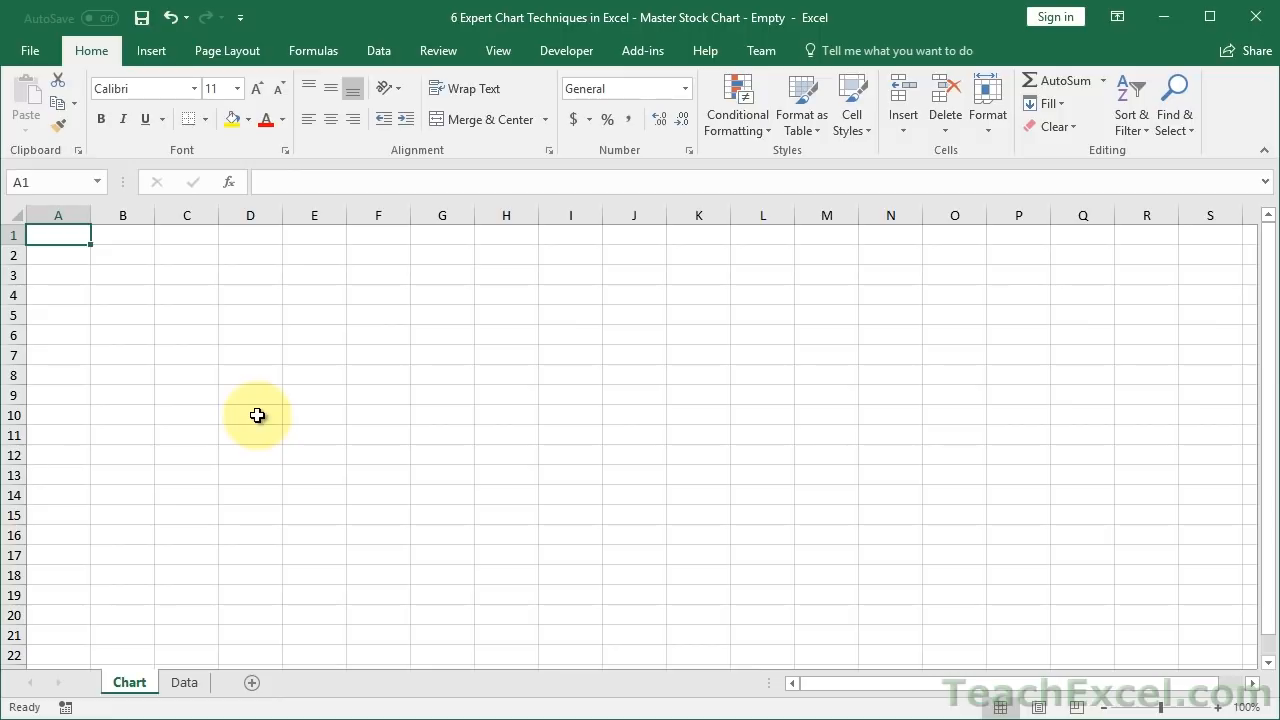
pyautogui.click(183, 684)
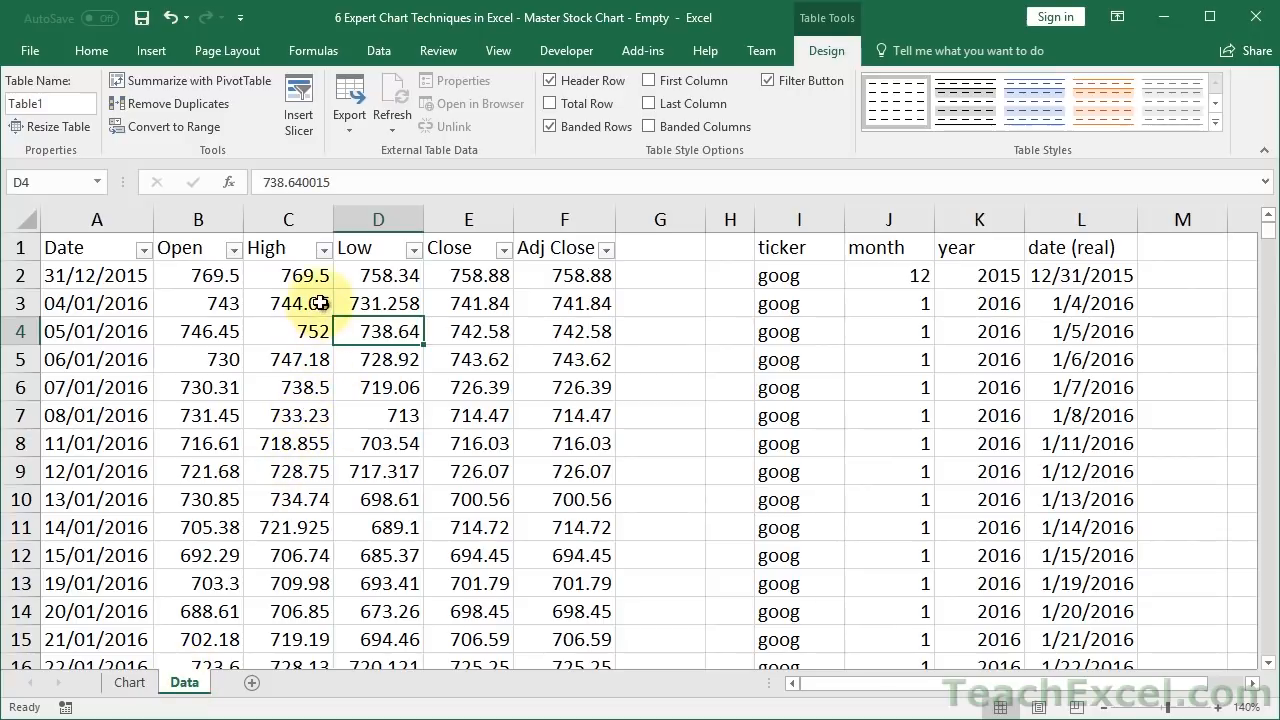
pyautogui.click(323, 251)
pyautogui.click(323, 253)
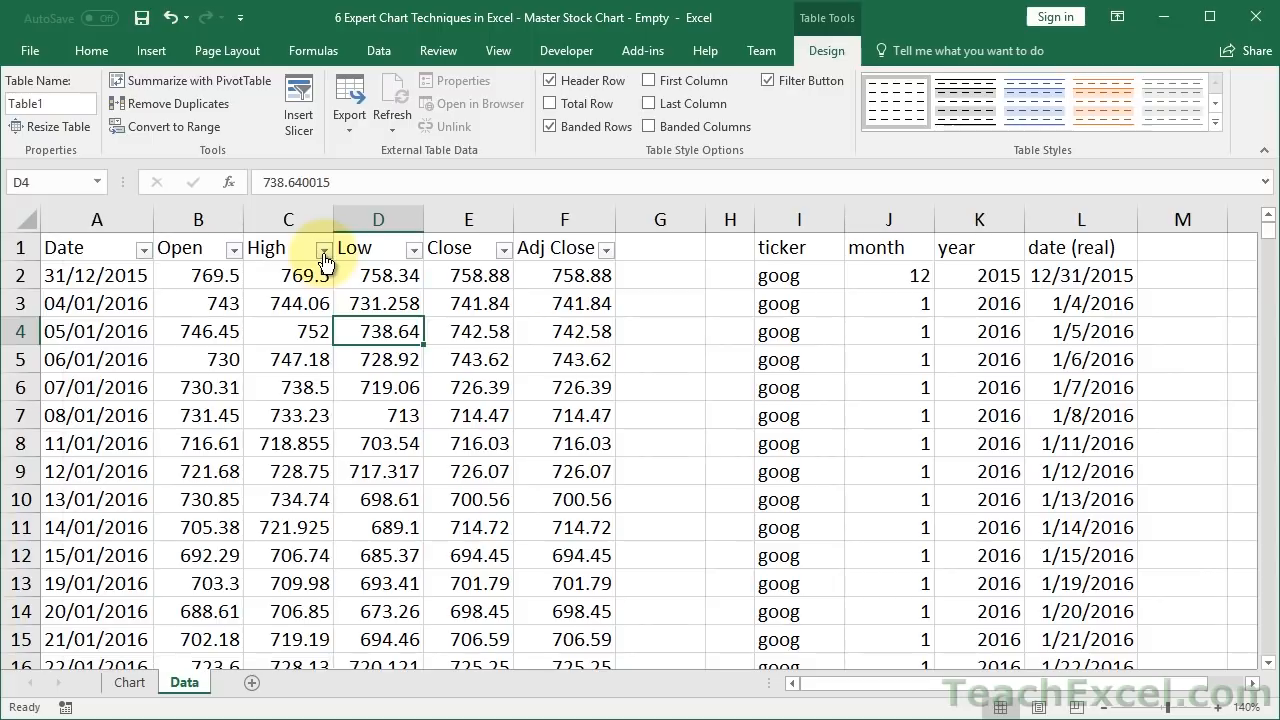
pyautogui.click(798, 249)
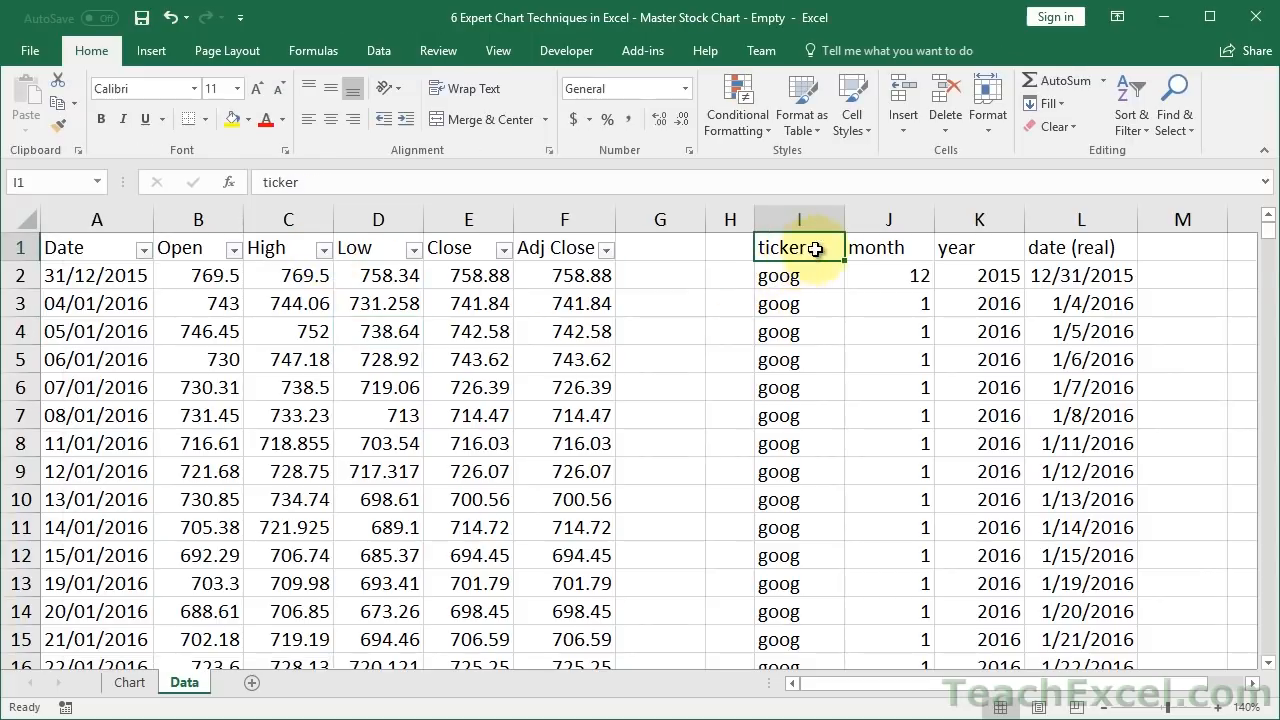
pyautogui.click(323, 250)
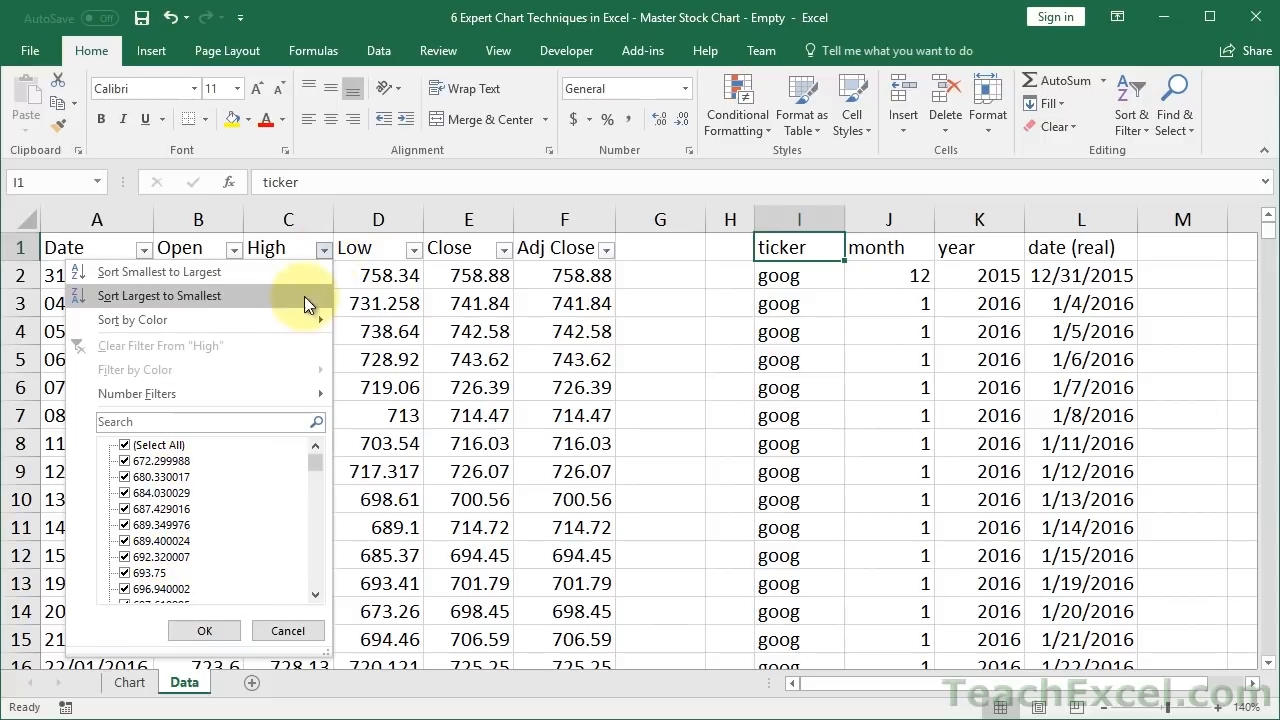
pyautogui.click(316, 251)
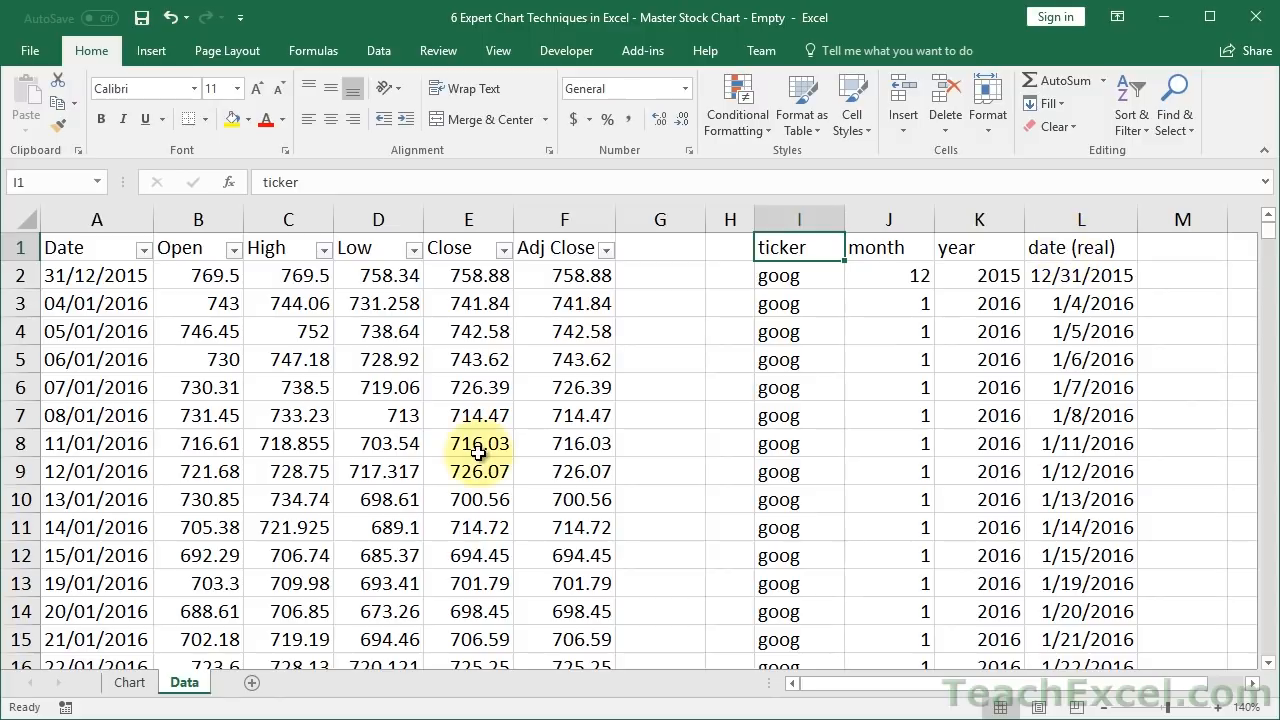
# Enter the title "Stock Chart" in cell A1 of the Chart sheet
pyautogui.click(134, 685)
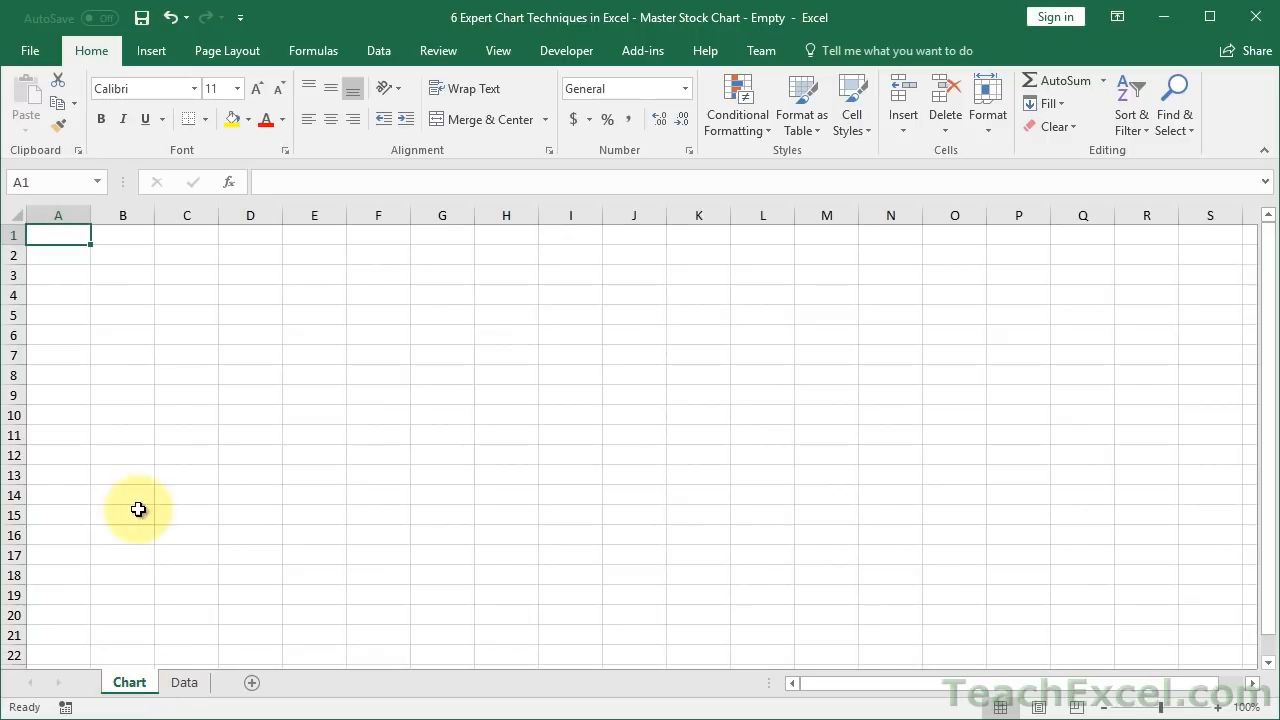
pyautogui.write('Stock')
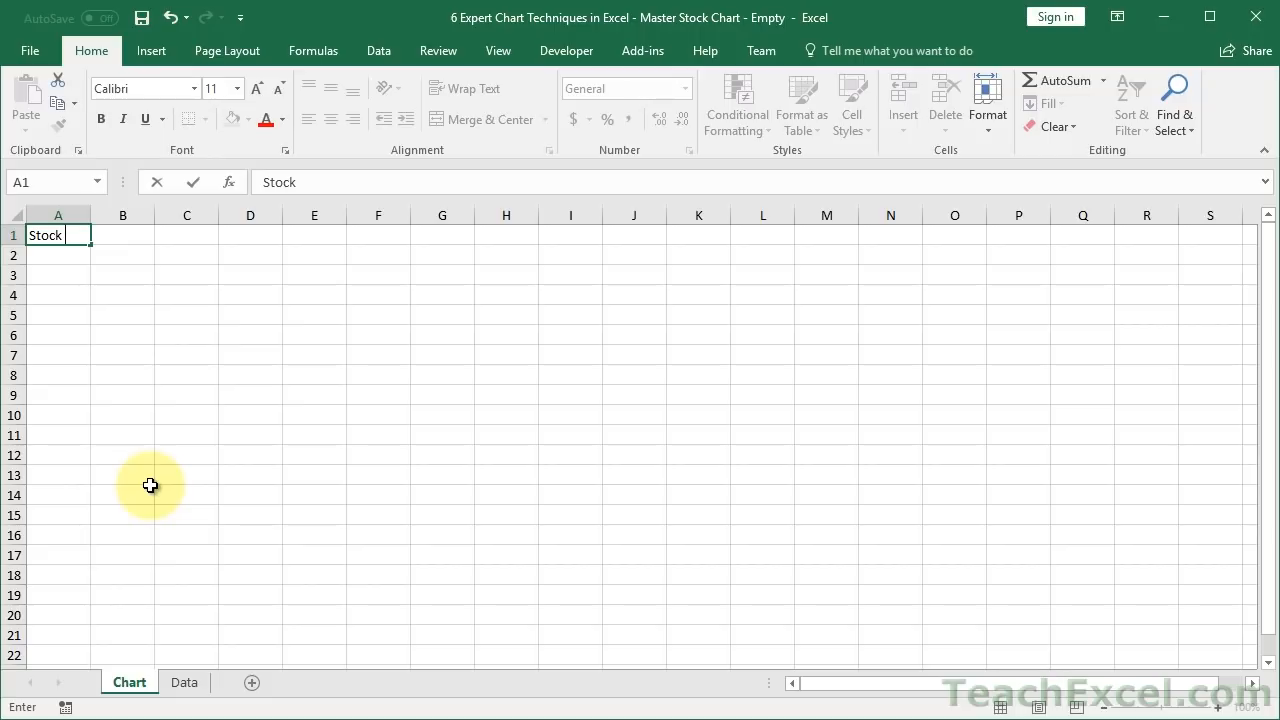
pyautogui.press('Escape')
pyautogui.click(1219, 708)
pyautogui.click(1219, 708)
pyautogui.click(1219, 708)
pyautogui.click(1219, 708)
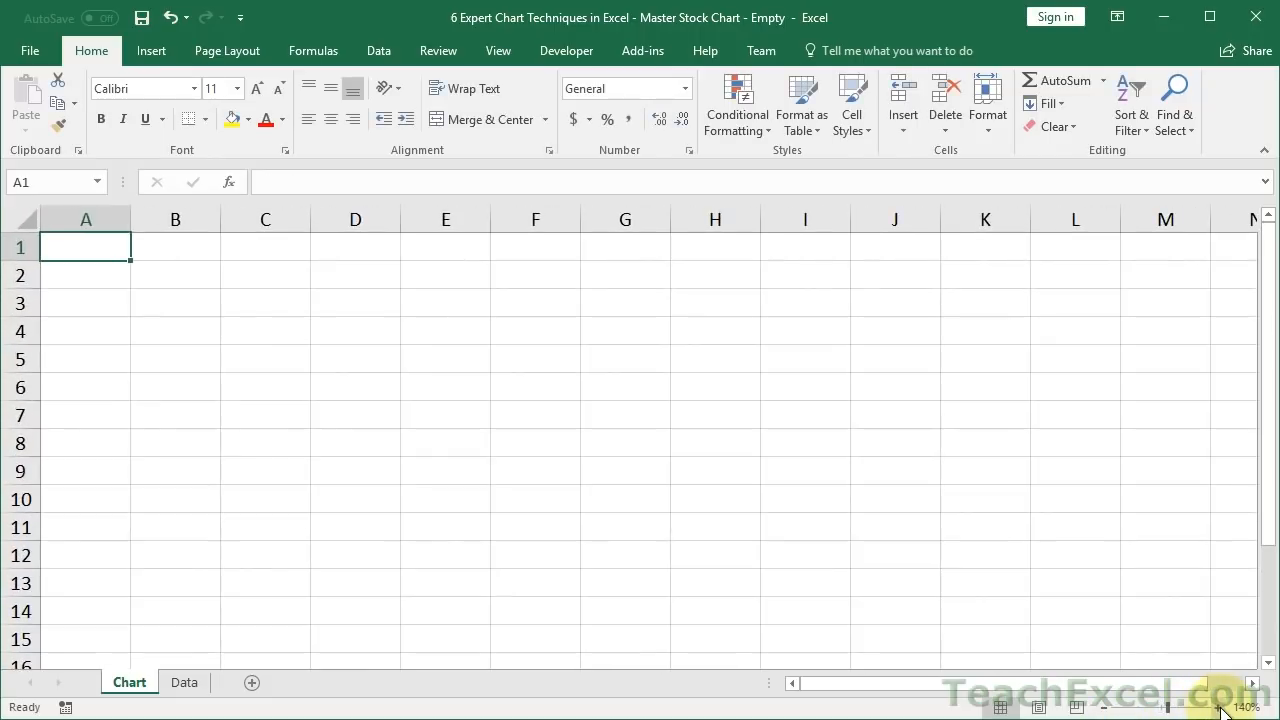
pyautogui.write('Stock Chart')
pyautogui.hotkey('ctrl', 'Return')
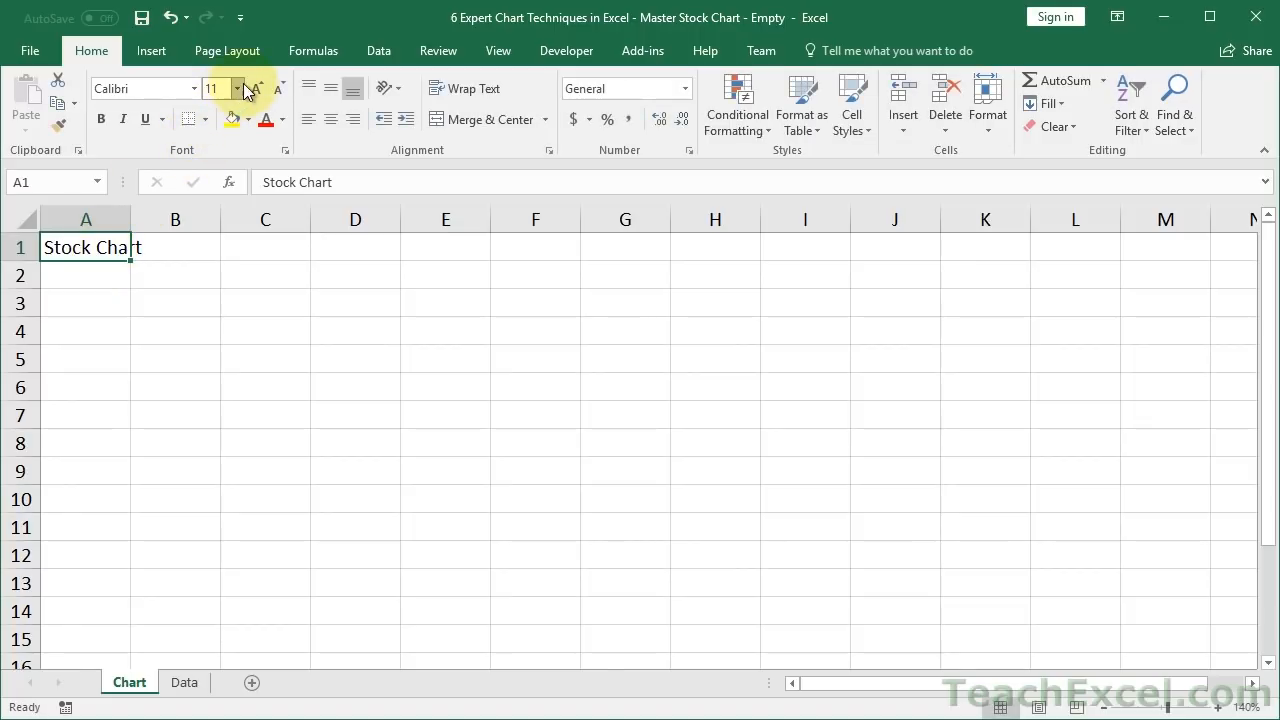
# Format the title in A1 as bold with font size 18
pyautogui.click(238, 89)
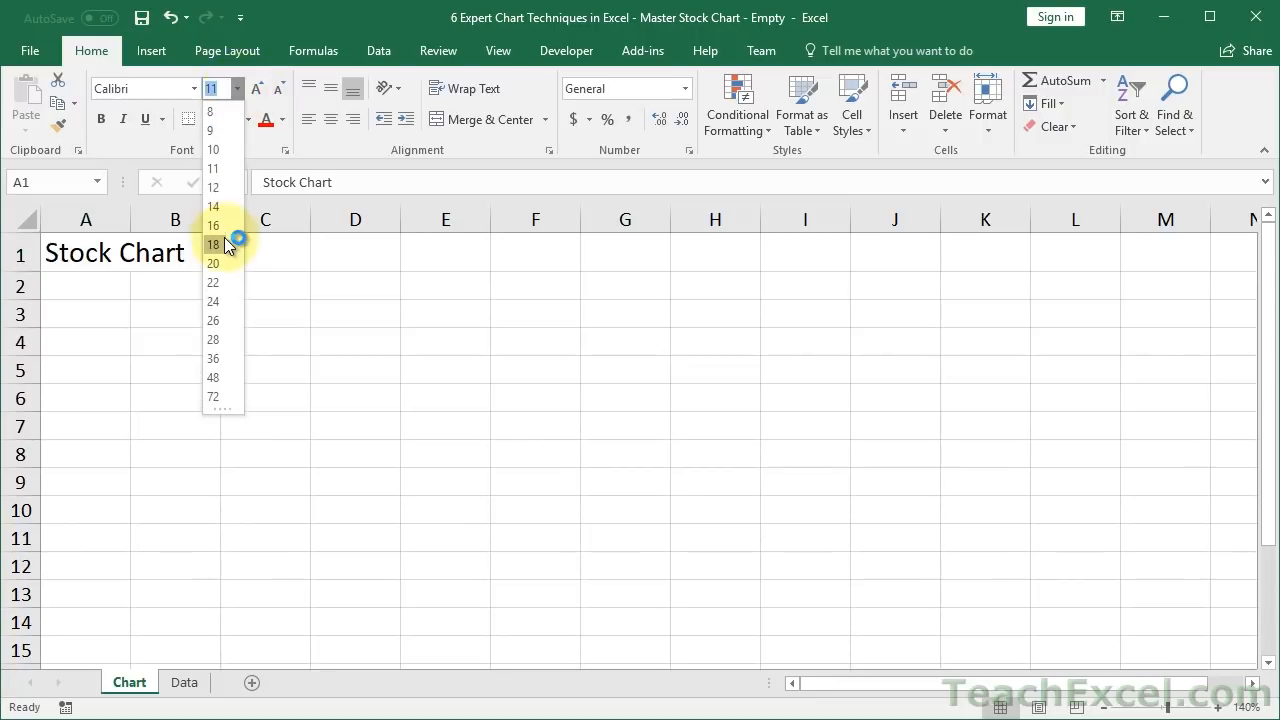
pyautogui.click(221, 243)
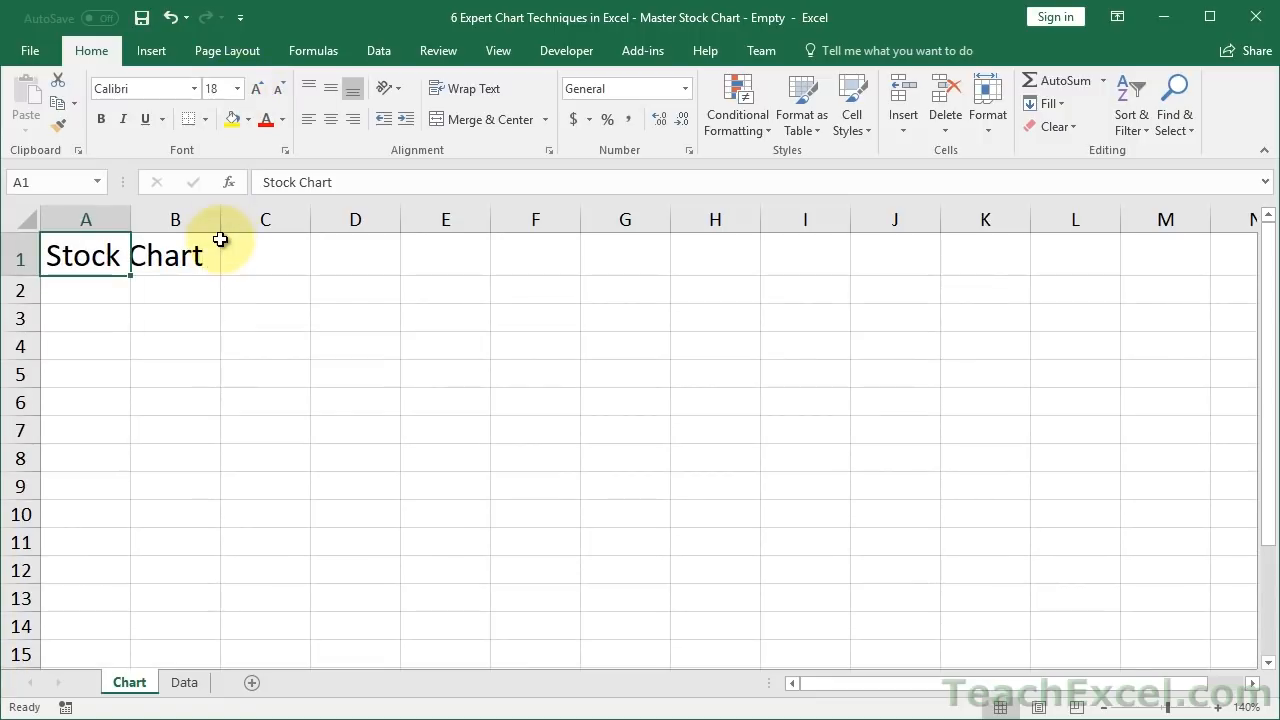
pyautogui.hotkey('ctrl', 'b')
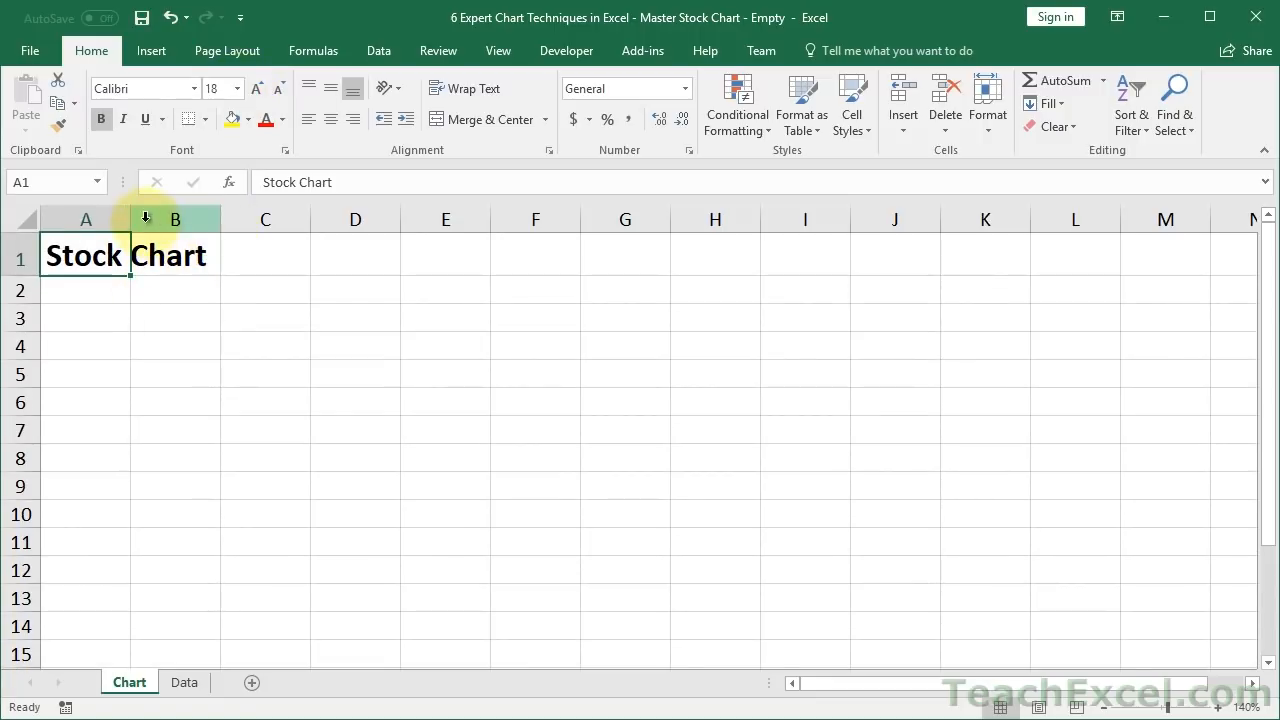
# Narrow columns A and B and reduce the height of rows 2 and 3 to make slim margins around the title
pyautogui.moveTo(130, 219); pyautogui.dragTo(67, 230)
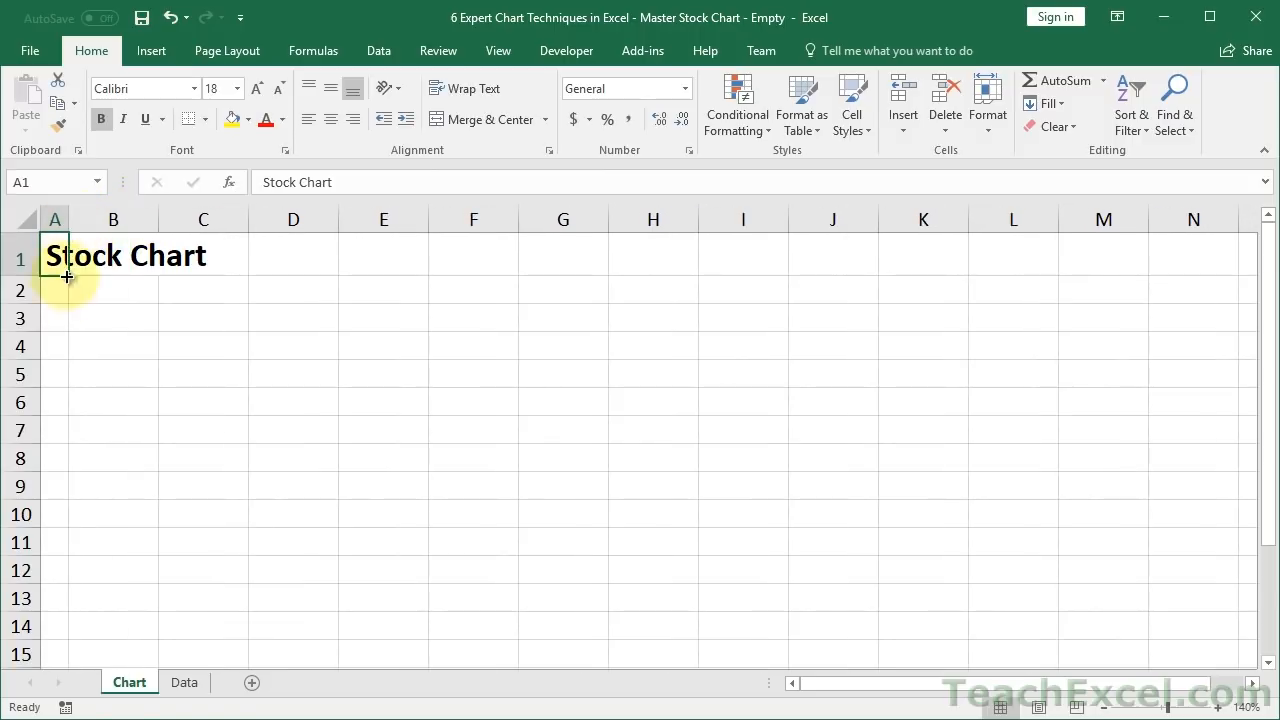
pyautogui.moveTo(25, 303); pyautogui.dragTo(25, 295)
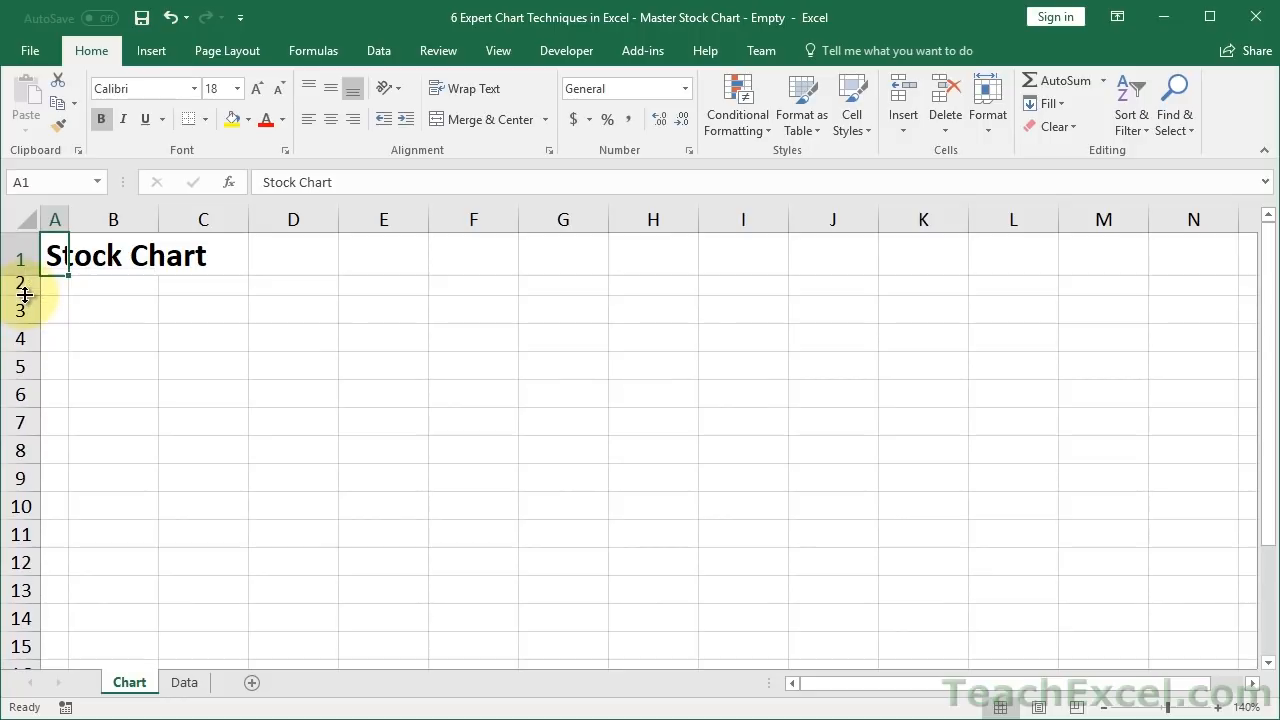
pyautogui.click(104, 287)
pyautogui.click(51, 316)
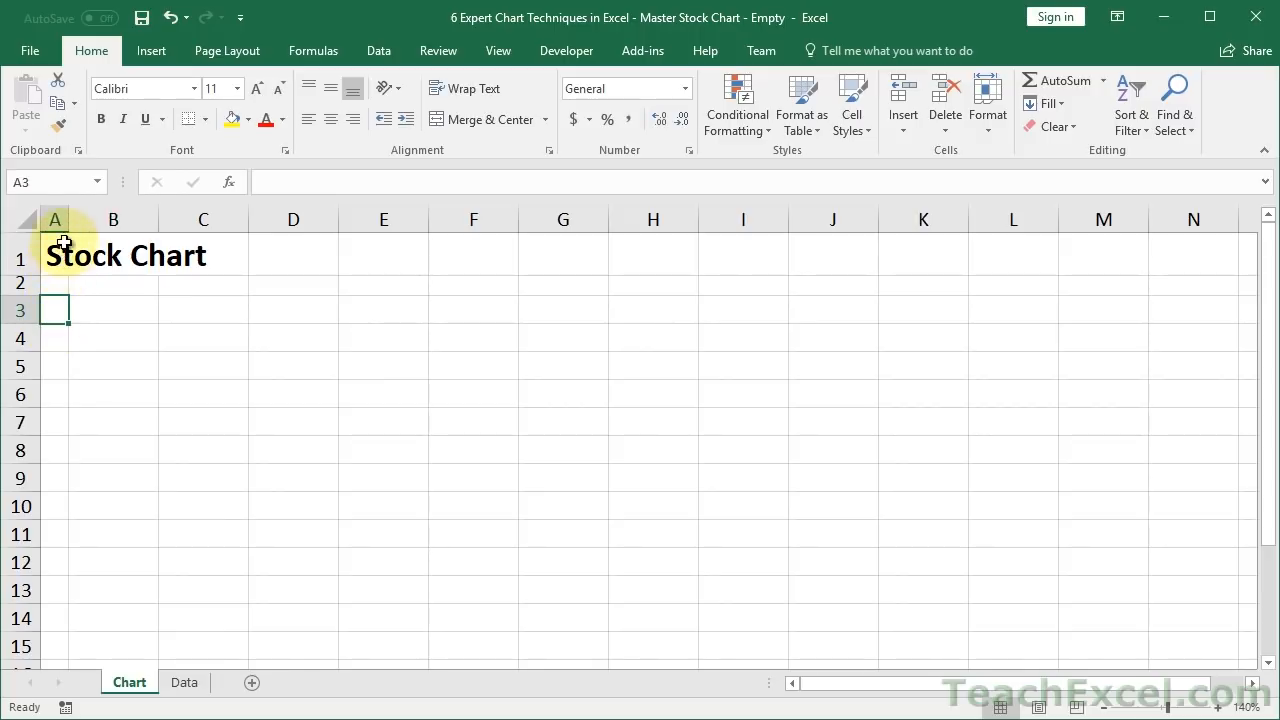
pyautogui.moveTo(66, 222); pyautogui.dragTo(54, 221)
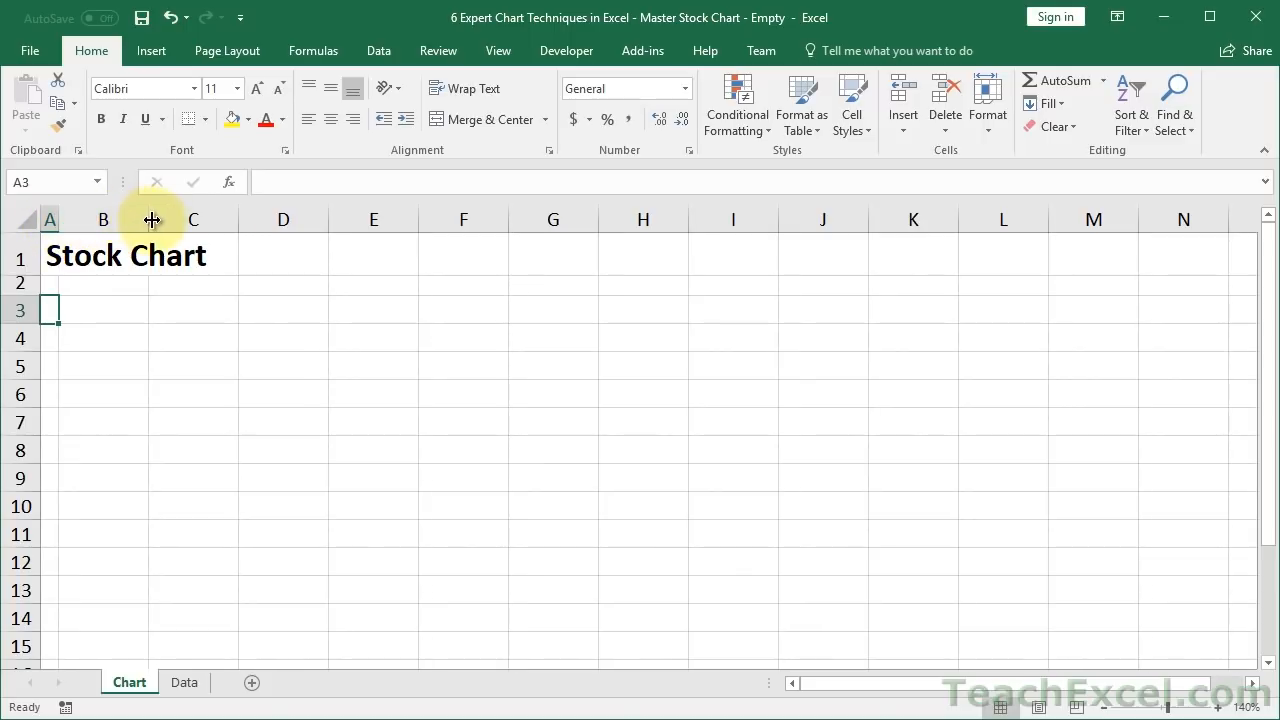
pyautogui.moveTo(152, 220); pyautogui.dragTo(77, 241)
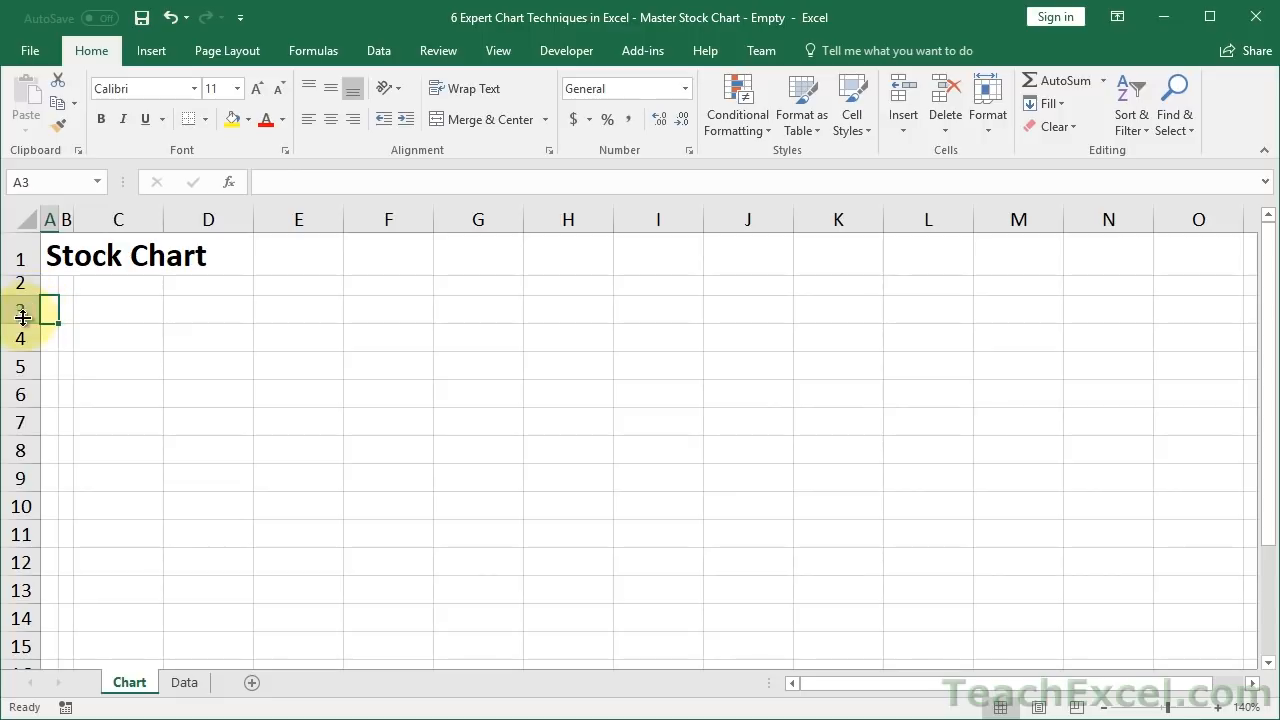
pyautogui.moveTo(20, 320); pyautogui.dragTo(18, 311)
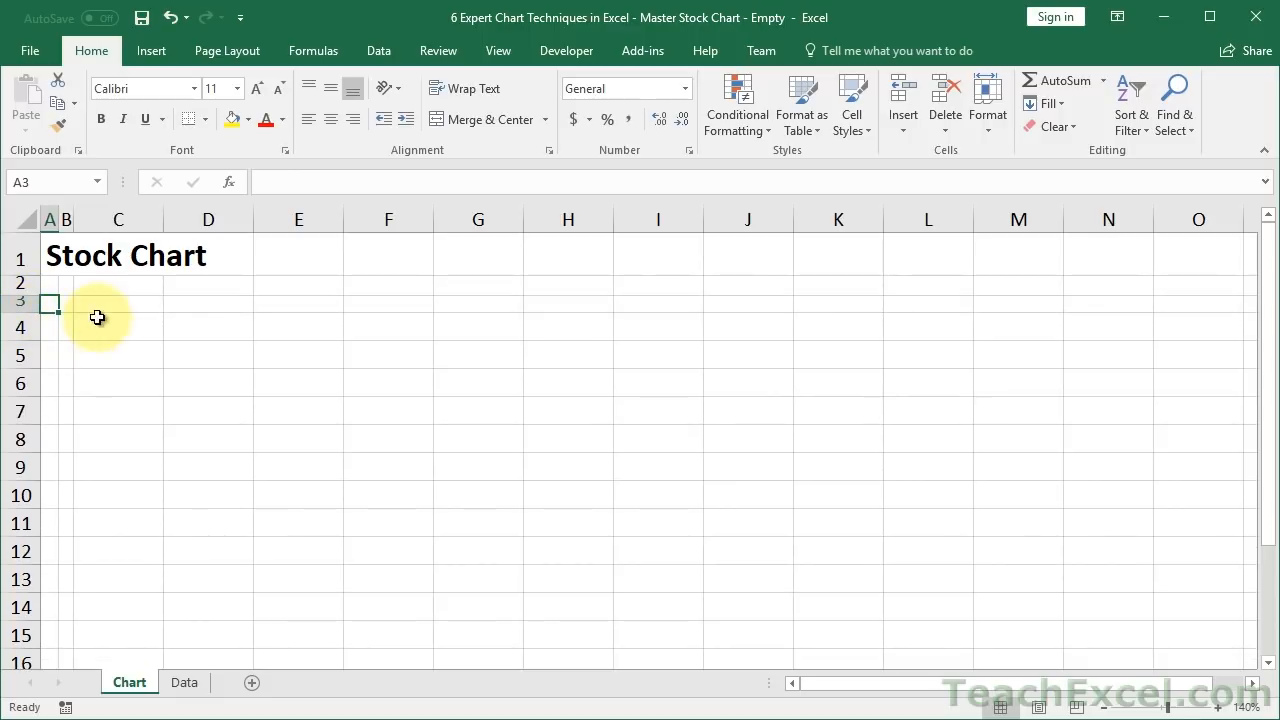
# Enter the labels Stock in C4, Show in C6 and Date in C8
pyautogui.click(97, 331)
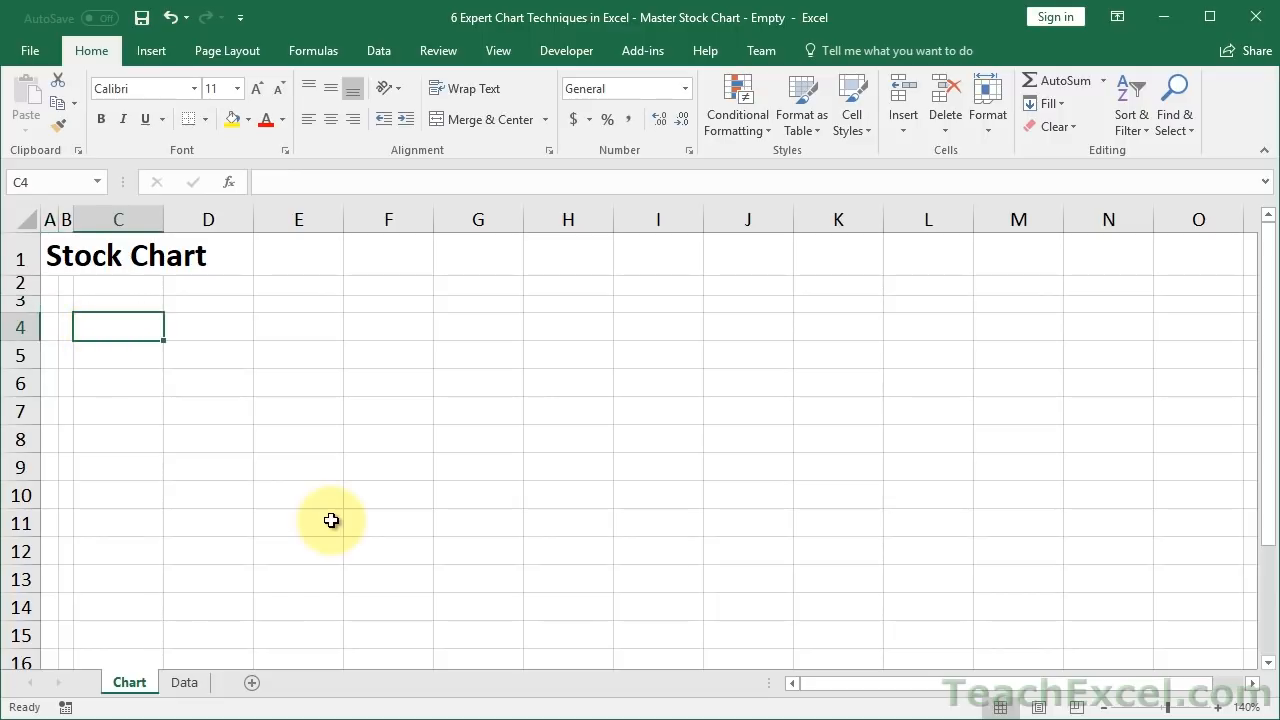
pyautogui.write('Stock')
pyautogui.press('Return')
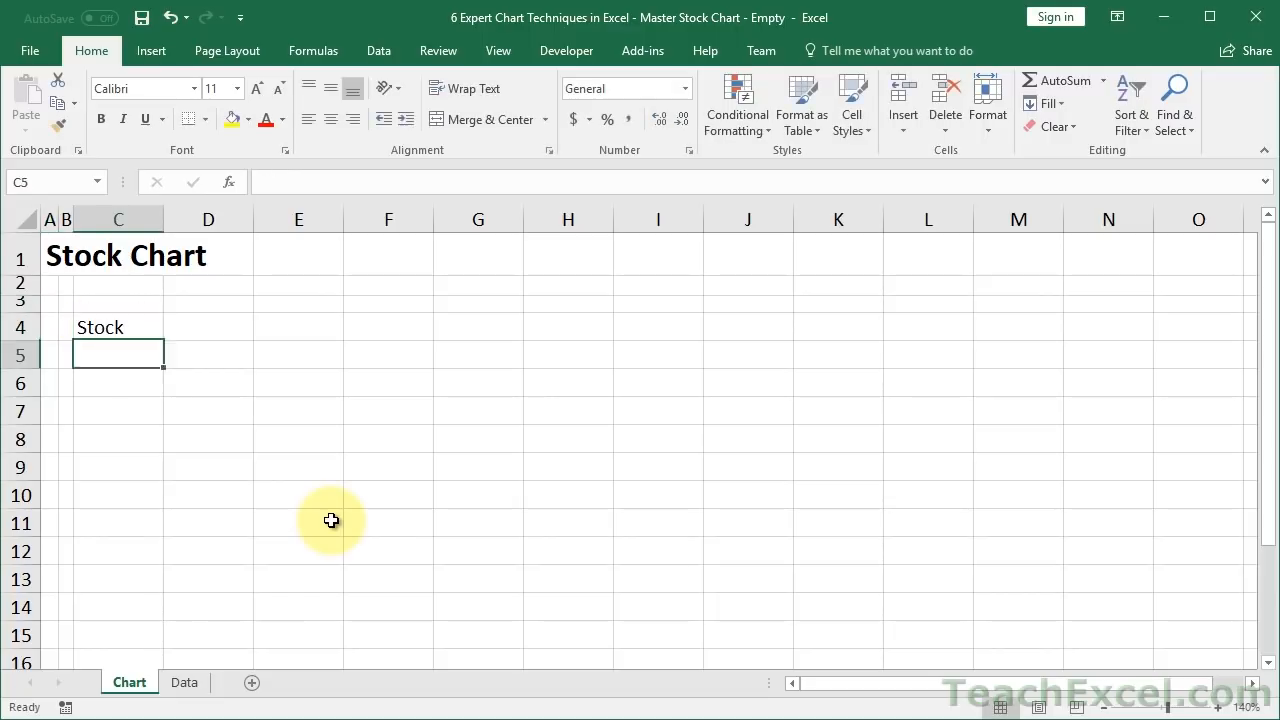
pyautogui.press('Return')
pyautogui.write('Show')
pyautogui.press('Return')
pyautogui.press('Return')
pyautogui.write('Date')
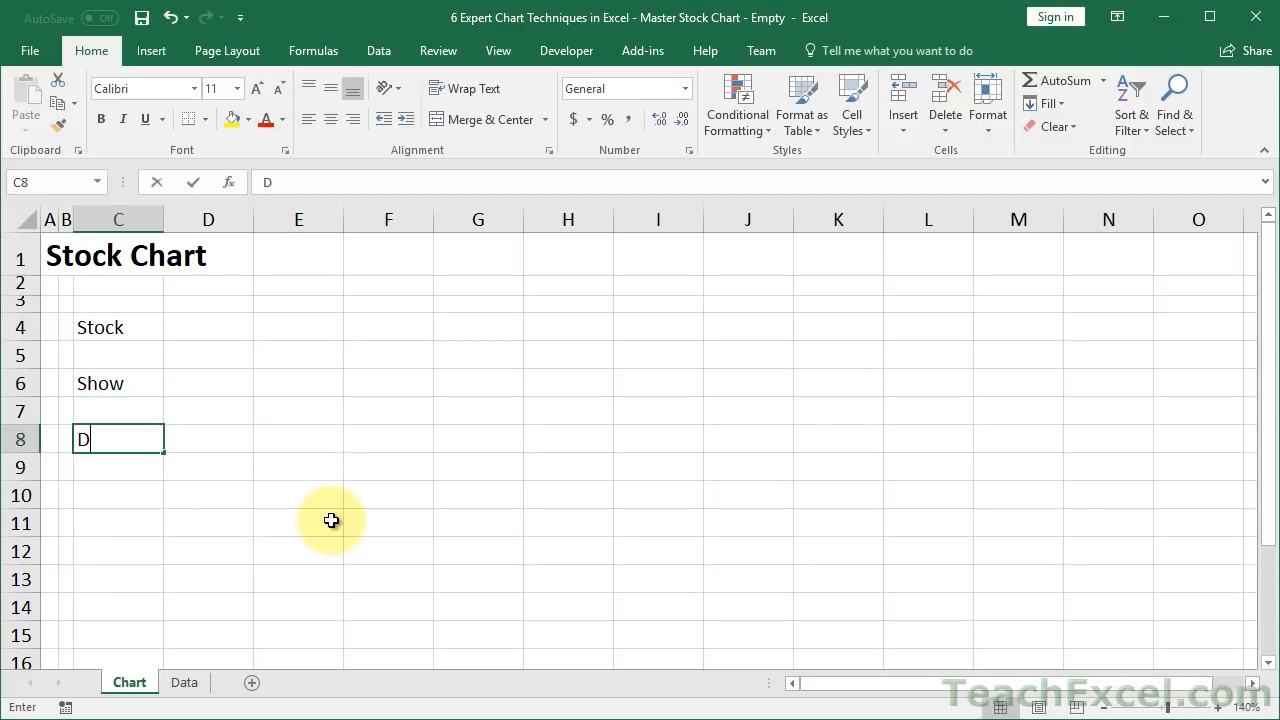
pyautogui.hotkey('ctrl', 'Return')
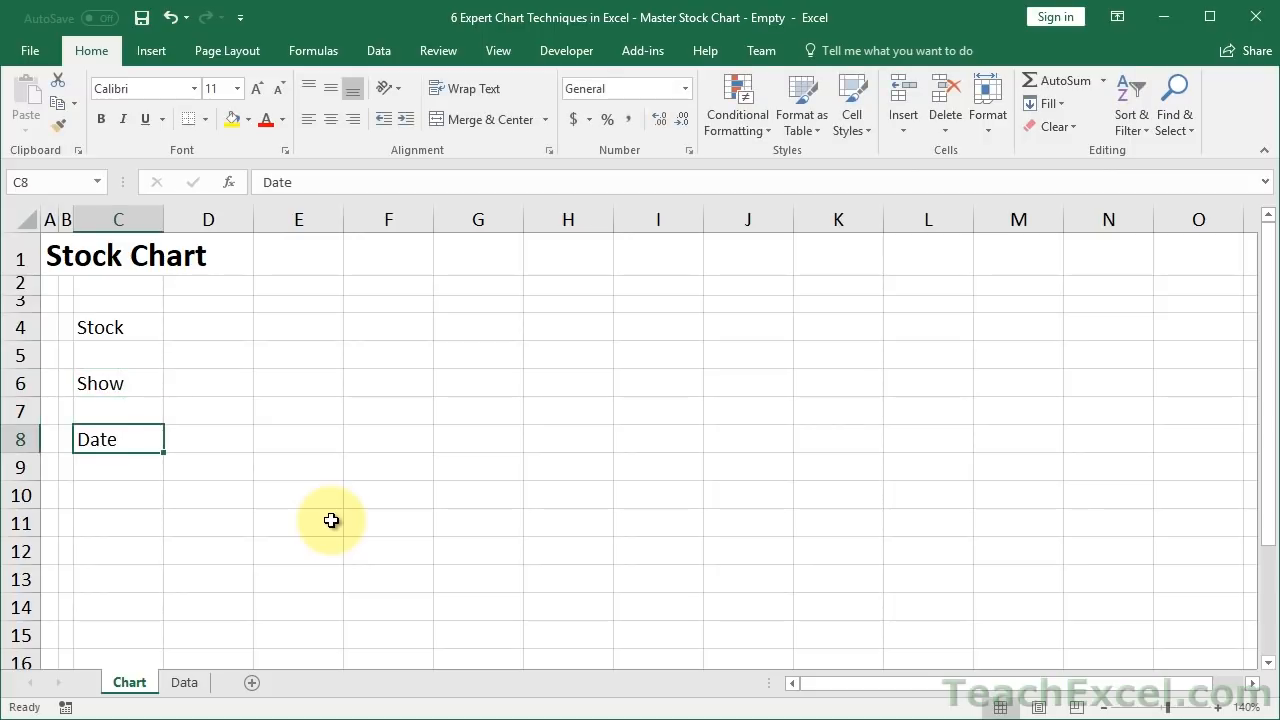
# Make the Stock, Show and Date labels in column C bold
pyautogui.keyDown('ctrl'); pyautogui.click(100, 380); pyautogui.keyUp('ctrl')
pyautogui.keyDown('ctrl'); pyautogui.click(101, 326); pyautogui.keyUp('ctrl')
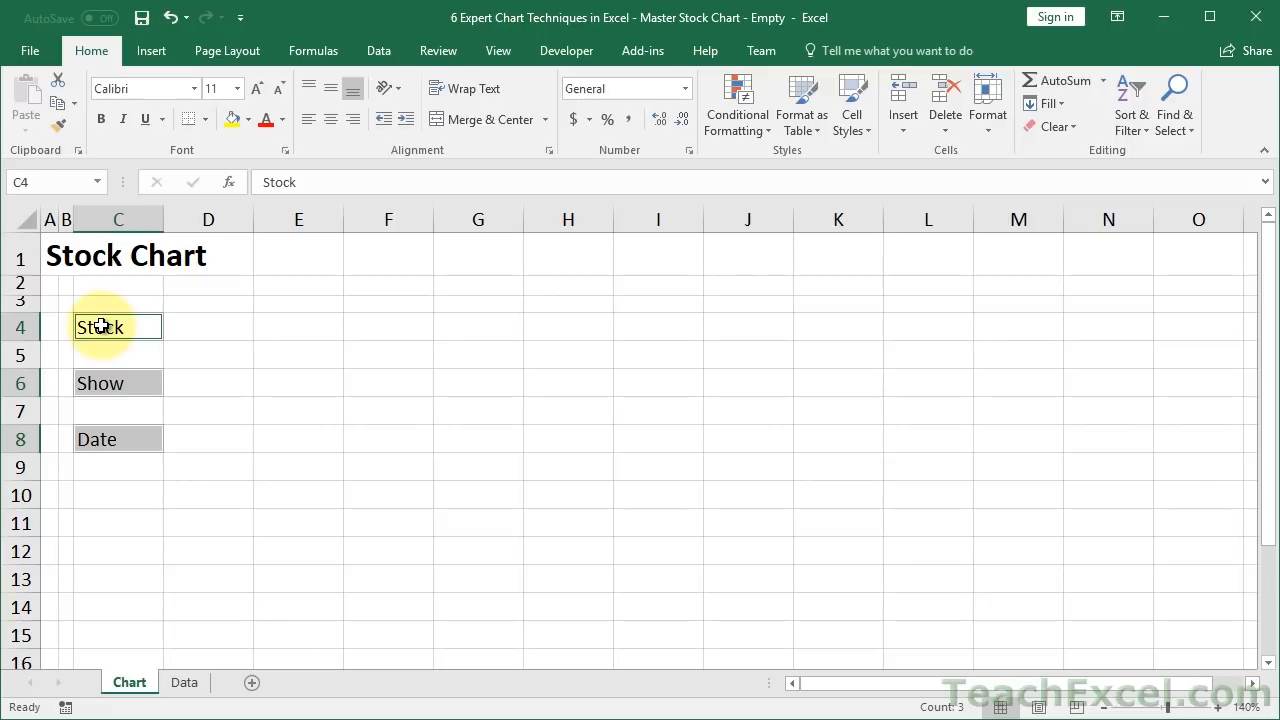
pyautogui.hotkey('ctrl', 'b')
pyautogui.click(118, 439)
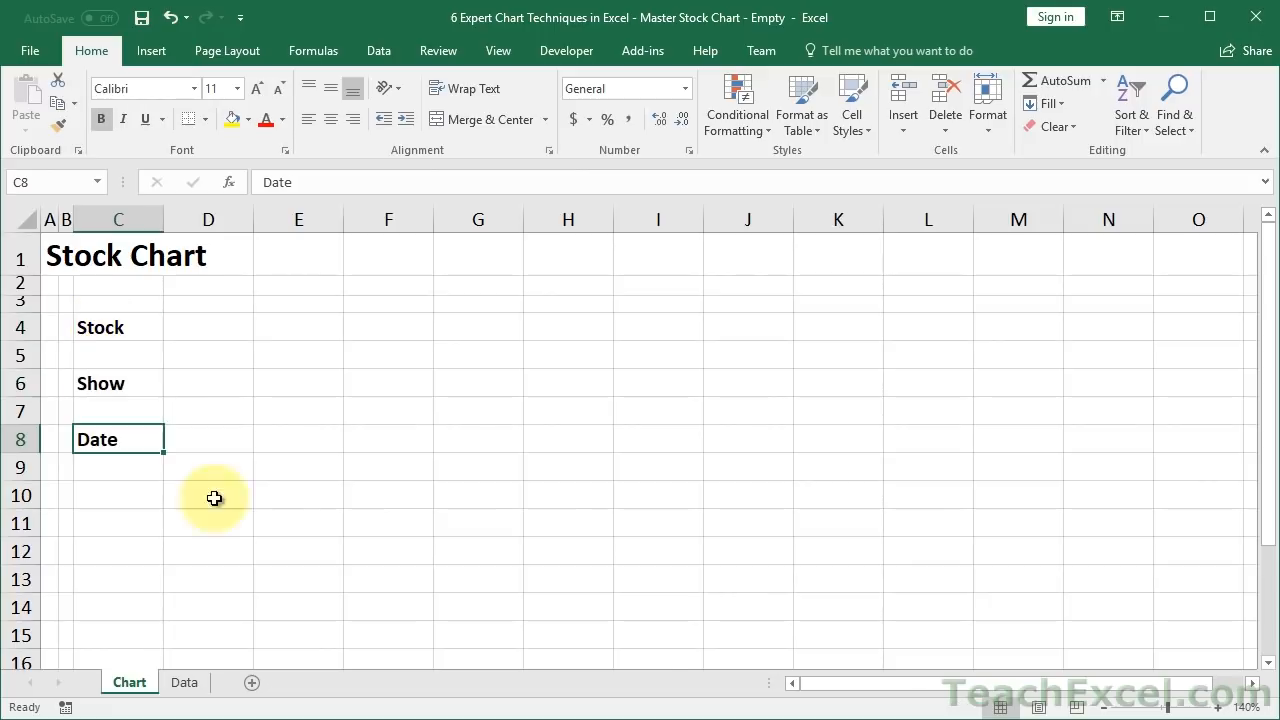
# Narrow column D to a slim spacer and slightly reduce the width of column C
pyautogui.moveTo(254, 220); pyautogui.dragTo(165, 218)
pyautogui.moveTo(152, 219); pyautogui.dragTo(151, 218)
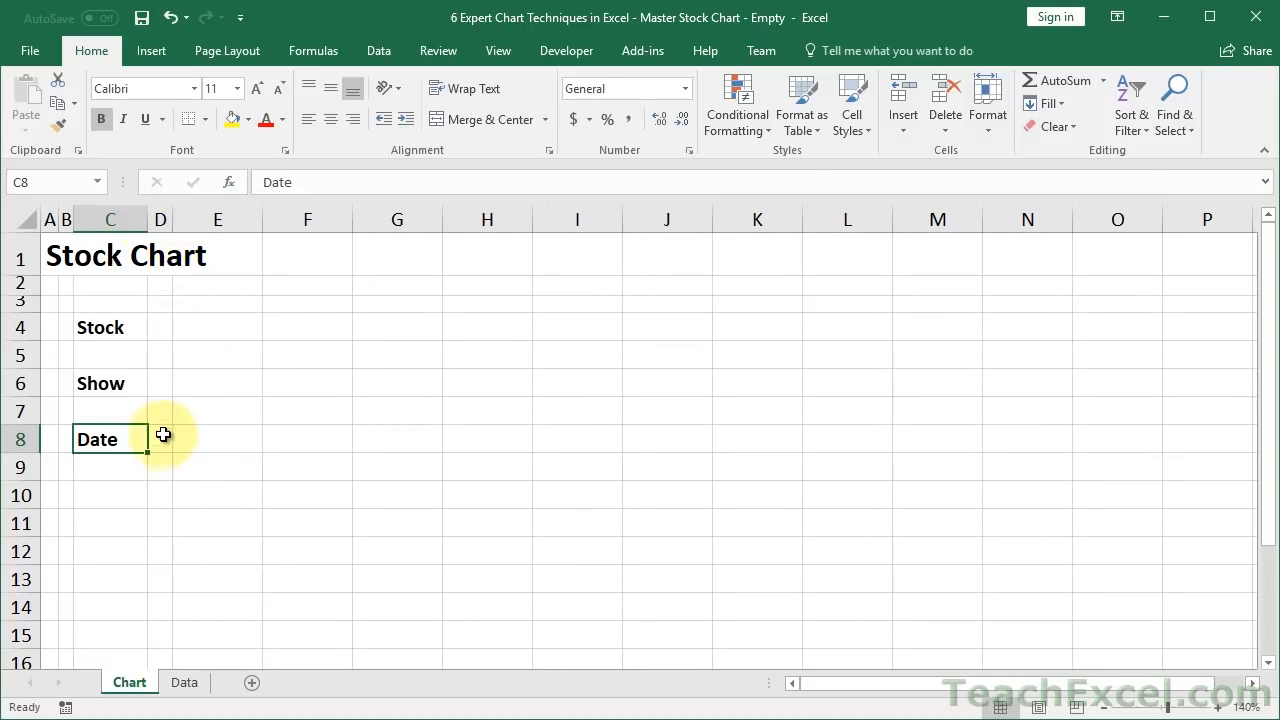
pyautogui.click(197, 437)
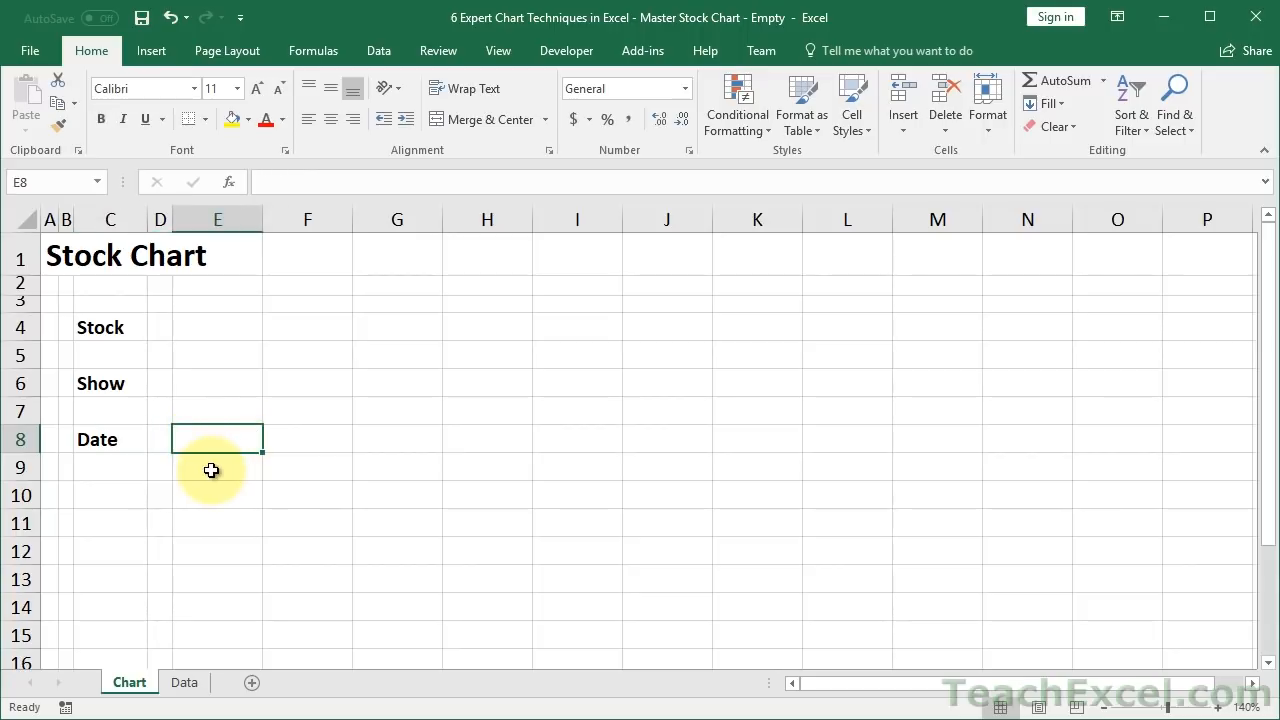
# Enter the date range labels Start in E10 and End in G10
pyautogui.click(184, 498)
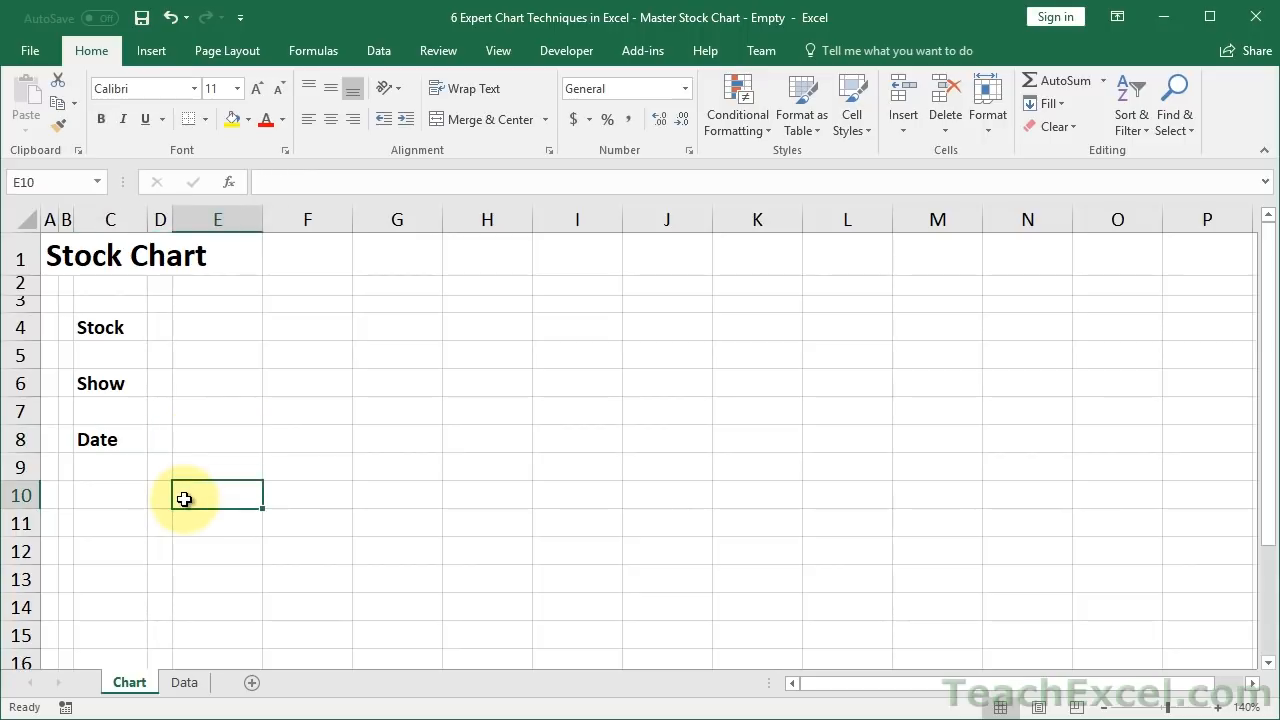
pyautogui.write('M')
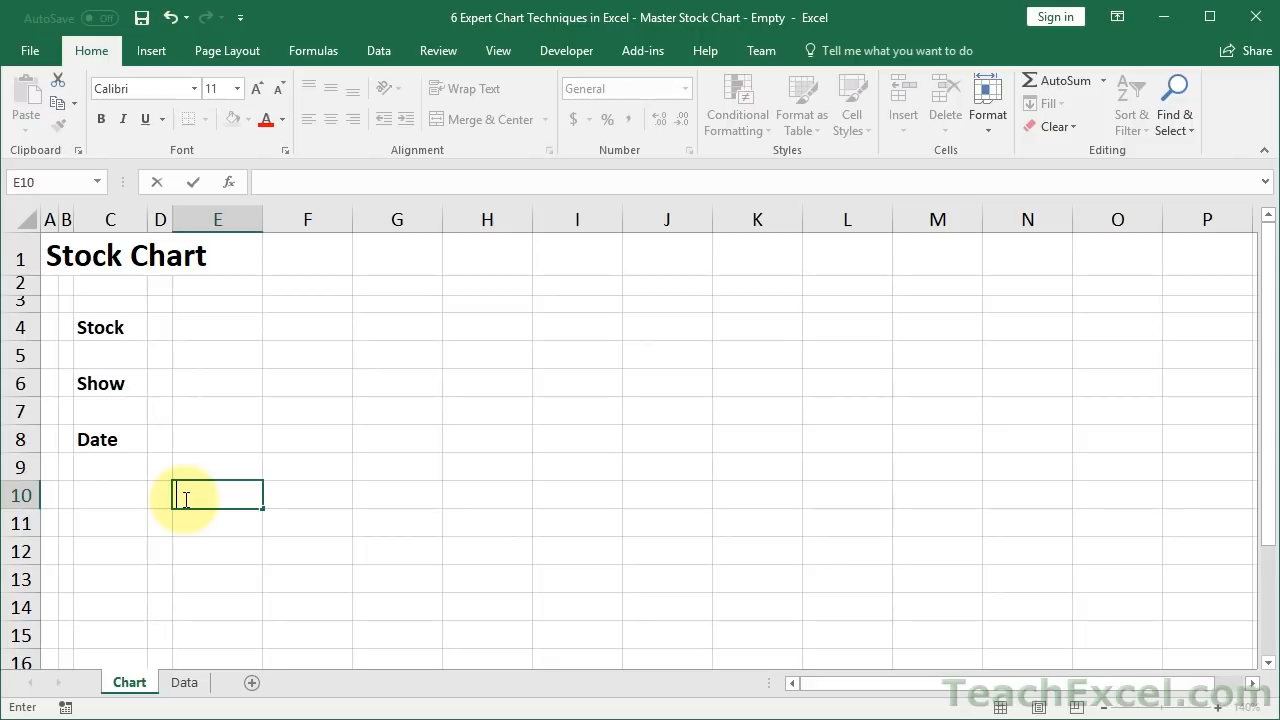
pyautogui.press('Right')
pyautogui.press('Right')
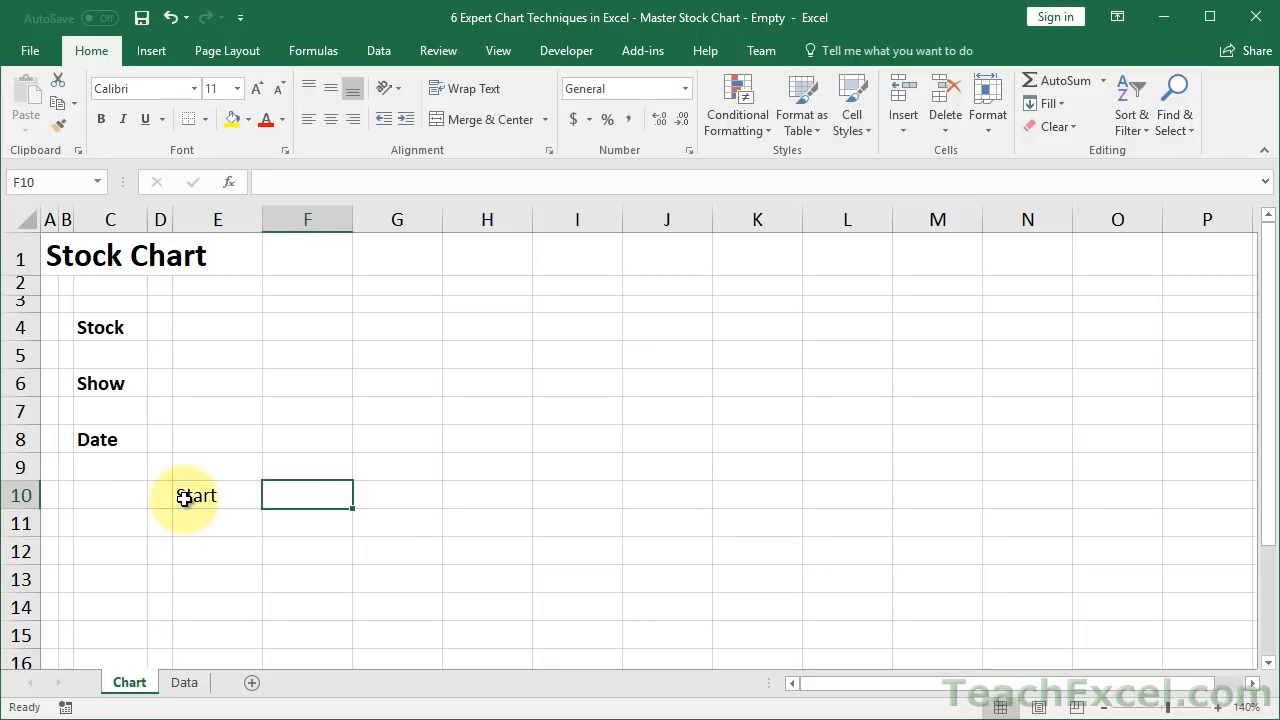
pyautogui.write('End')
pyautogui.press('Return')
pyautogui.press('Left')
pyautogui.press('Left')
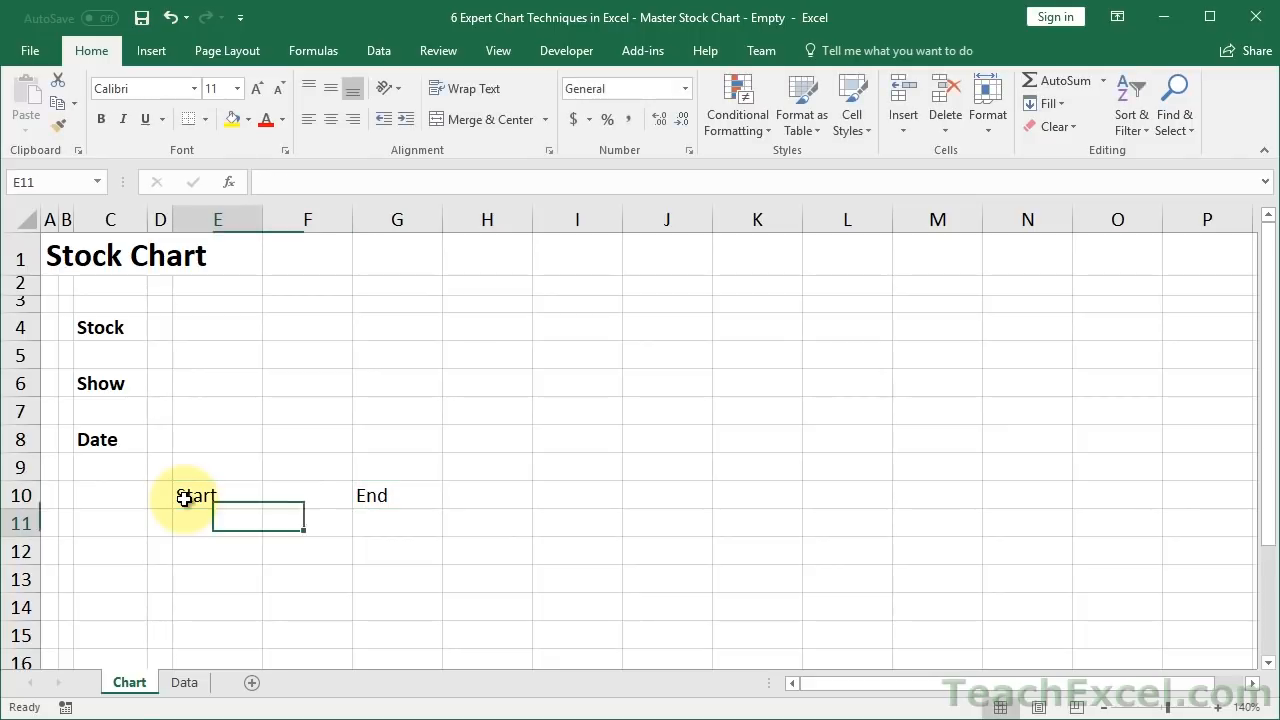
# Enter the labels Month in E12 and Year in G12
pyautogui.press('Down')
pyautogui.write('Month')
pyautogui.press('Right')
pyautogui.press('Right')
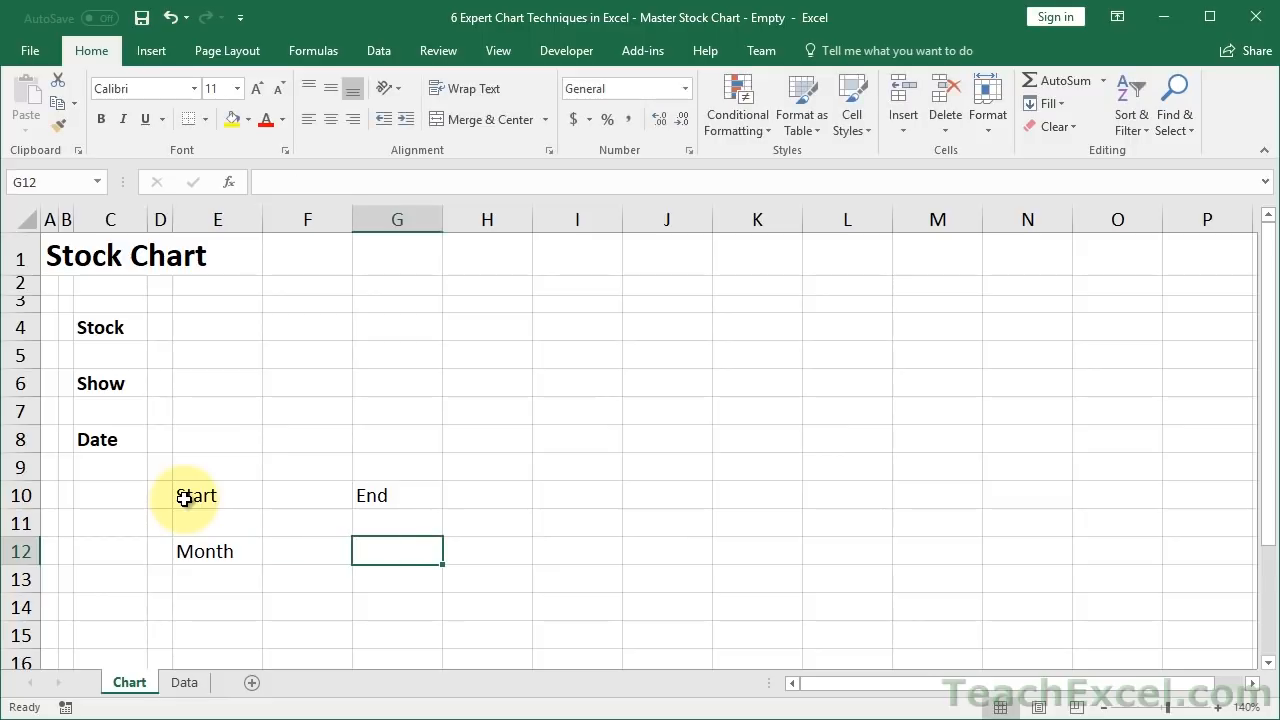
pyautogui.write('Year')
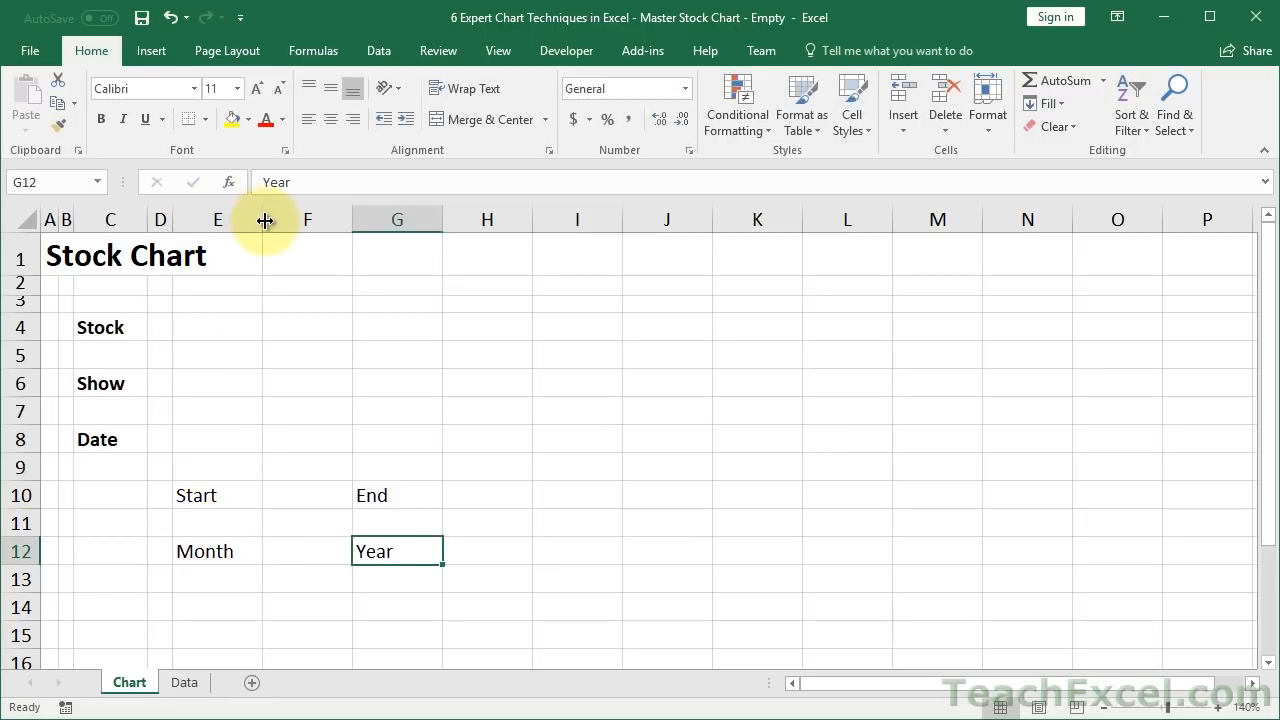
# Narrow spacer column F and make the Start, End, Month and Year labels bold
pyautogui.moveTo(354, 217); pyautogui.dragTo(301, 229)
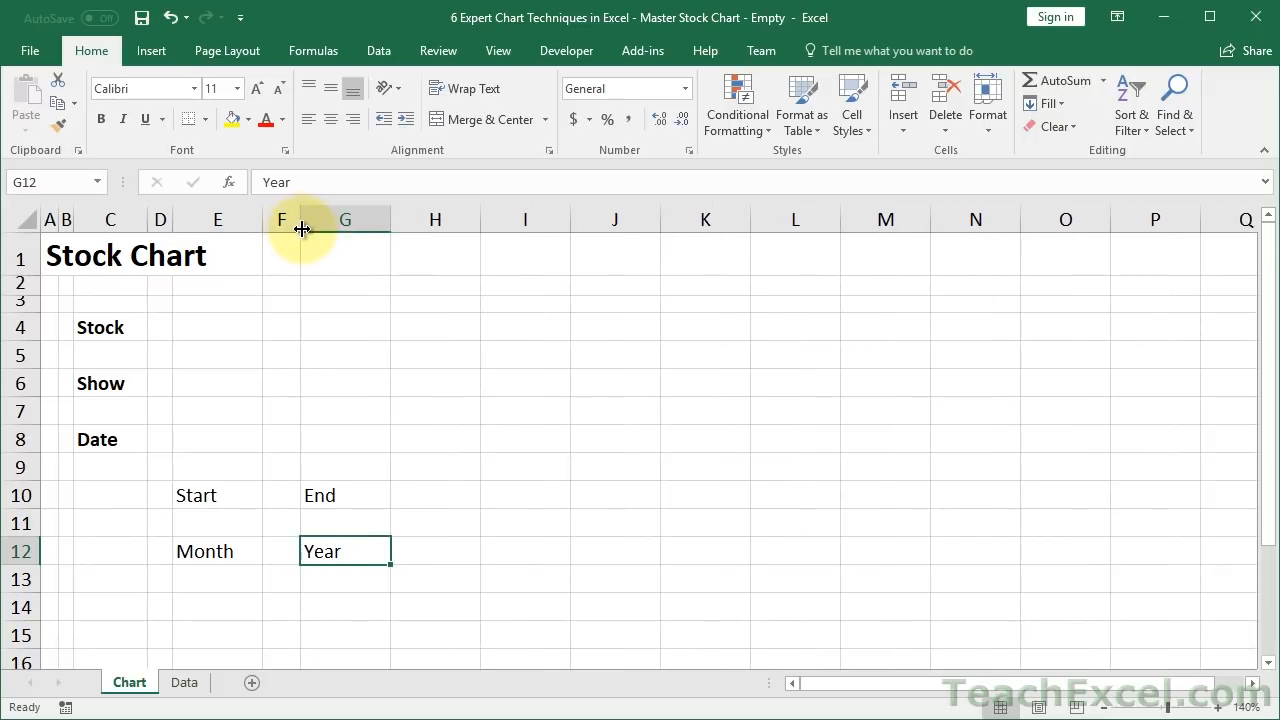
pyautogui.keyDown('ctrl'); pyautogui.click(205, 551); pyautogui.keyUp('ctrl')
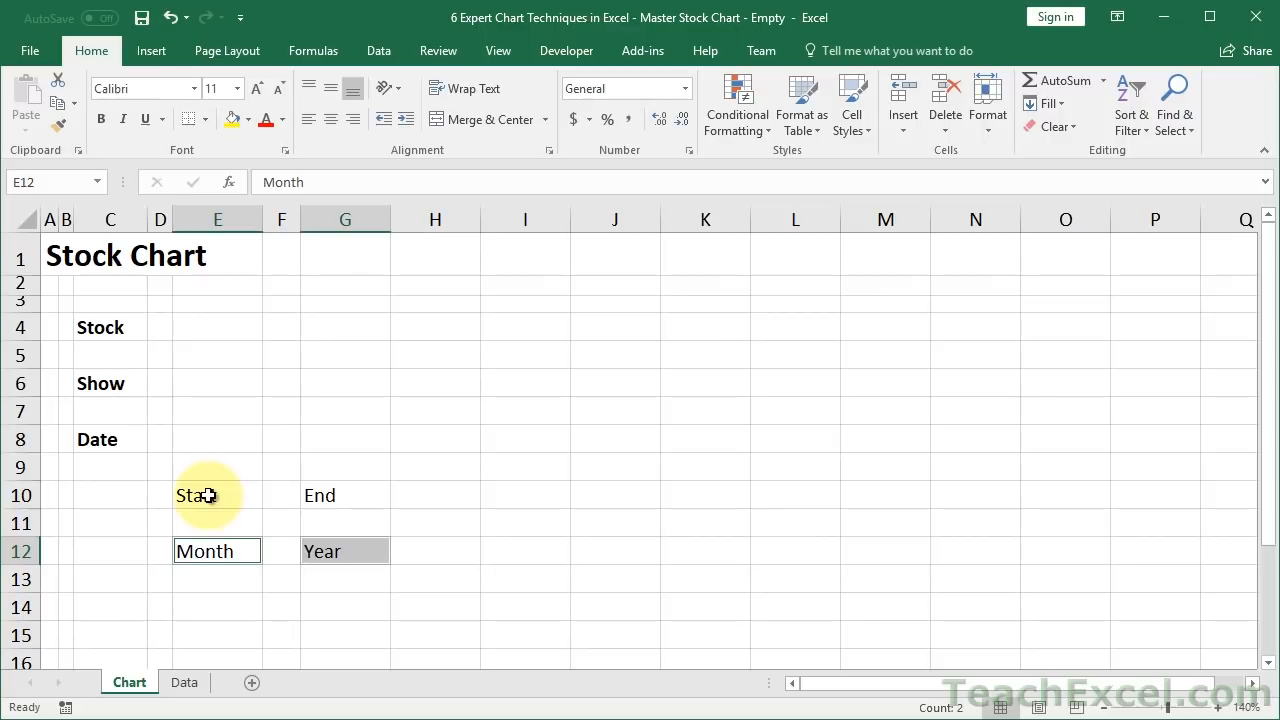
pyautogui.keyDown('ctrl'); pyautogui.click(205, 495); pyautogui.keyUp('ctrl')
pyautogui.keyDown('ctrl'); pyautogui.click(320, 494); pyautogui.keyUp('ctrl')
pyautogui.hotkey('ctrl', 'b')
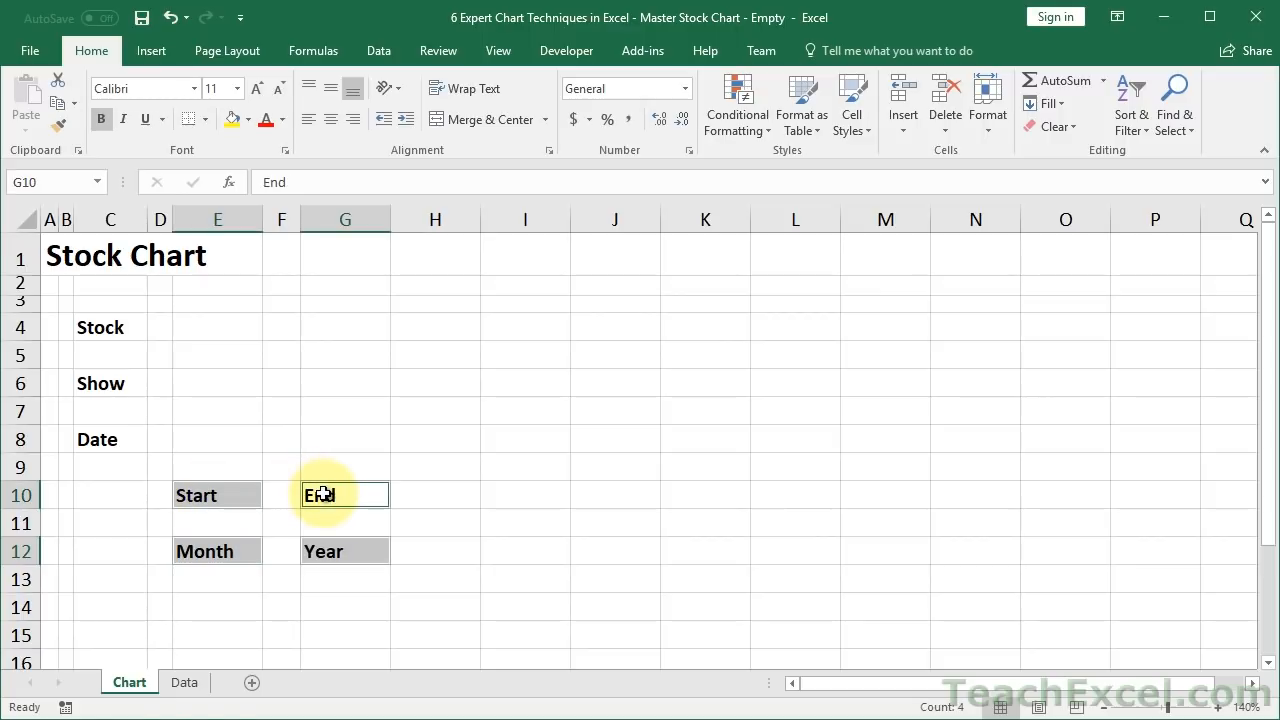
pyautogui.click(220, 329)
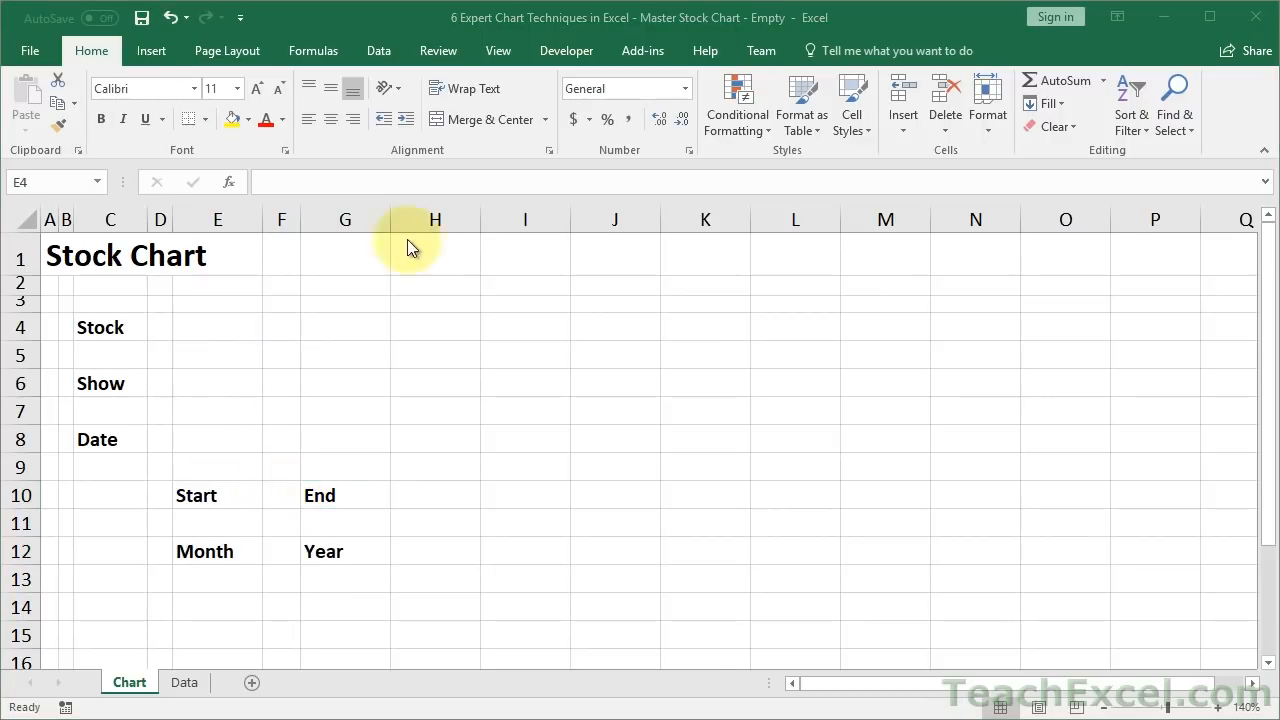
# Narrow columns H and I together into slim spacer columns beside the input labels
pyautogui.click(438, 216)
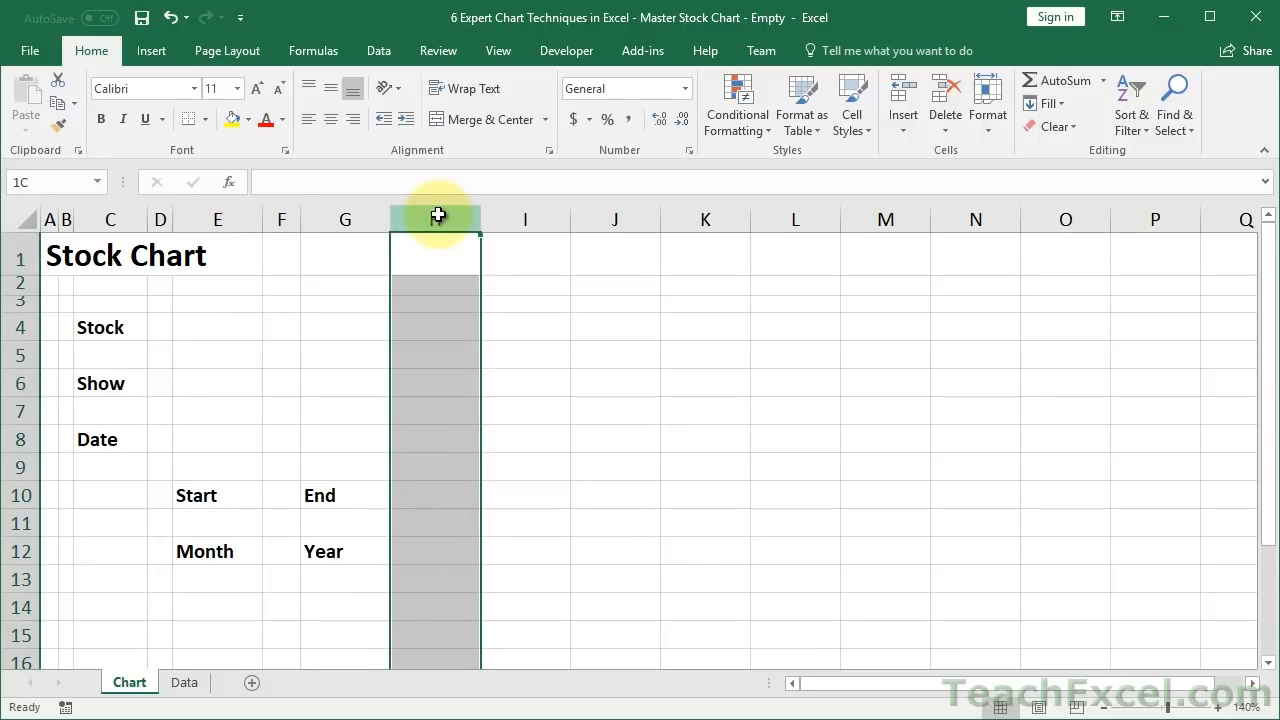
pyautogui.moveTo(438, 215); pyautogui.dragTo(497, 219)
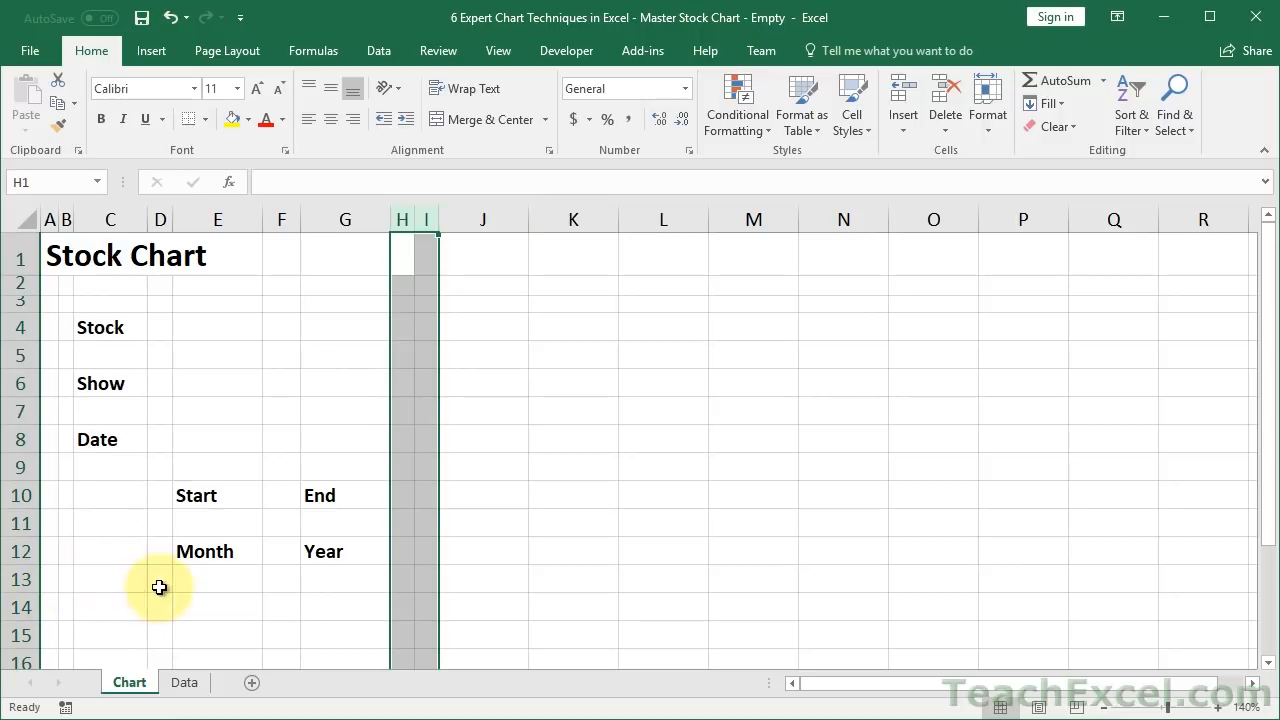
pyautogui.click(197, 576)
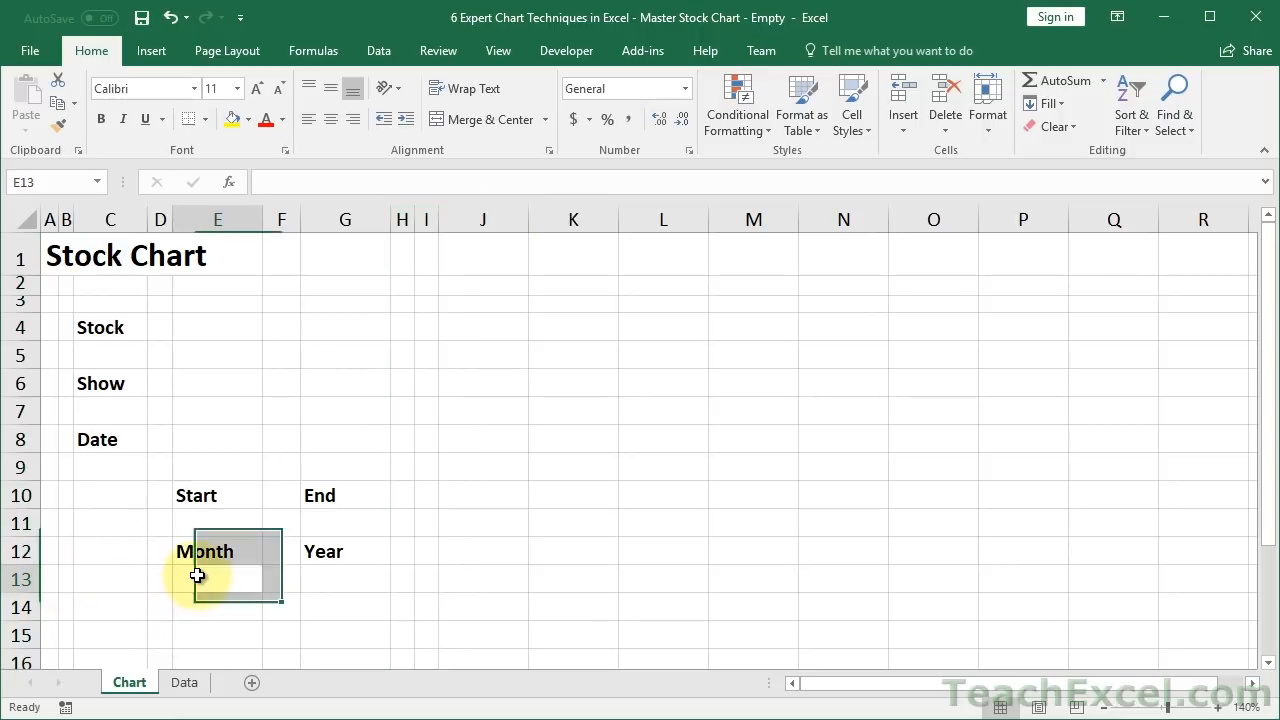
# Reduce the height of rows 14 and 15 to make slim spacer rows below the input labels
pyautogui.click(14, 636)
pyautogui.moveTo(16, 637)
pyautogui.mouseDown()
pyautogui.moveTo(14, 610)
pyautogui.moveTo(18, 649)
pyautogui.moveTo(17, 622)
pyautogui.mouseUp()
pyautogui.click(95, 597)
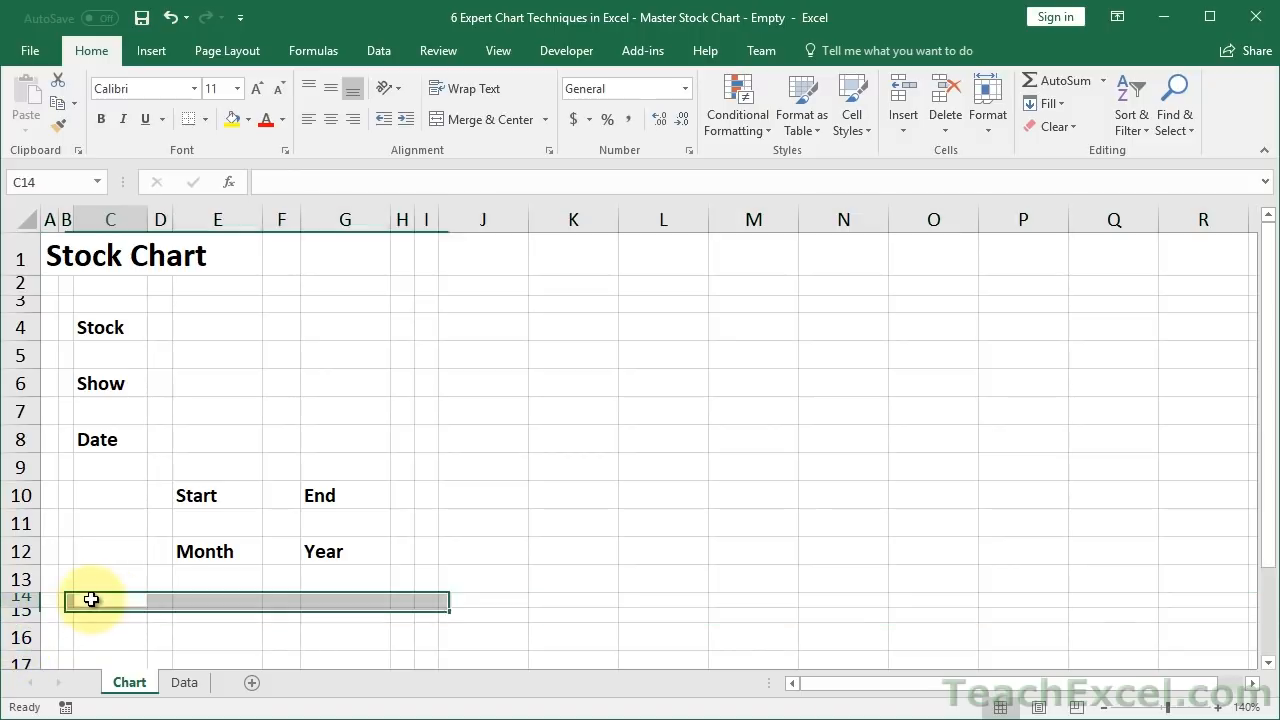
# Give the input panel B3:H14 a thick outside border and a light gray fill
pyautogui.click(65, 599)
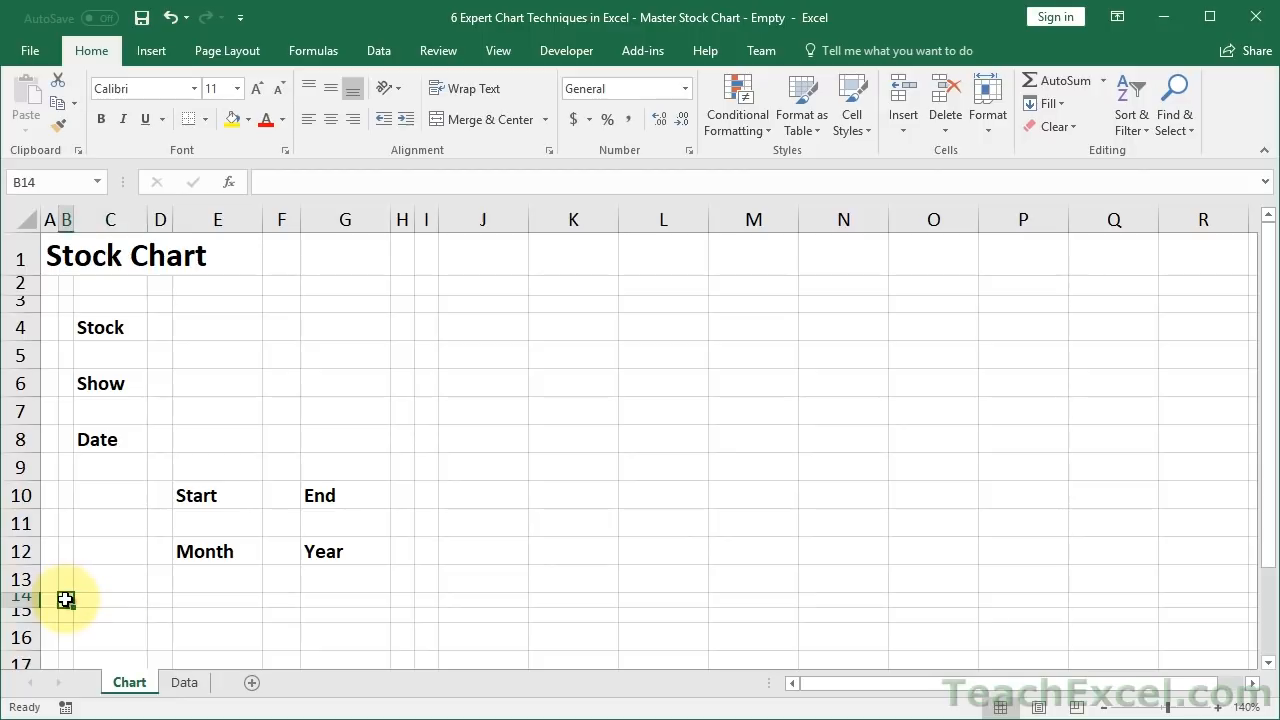
pyautogui.moveTo(65, 599); pyautogui.dragTo(405, 302)
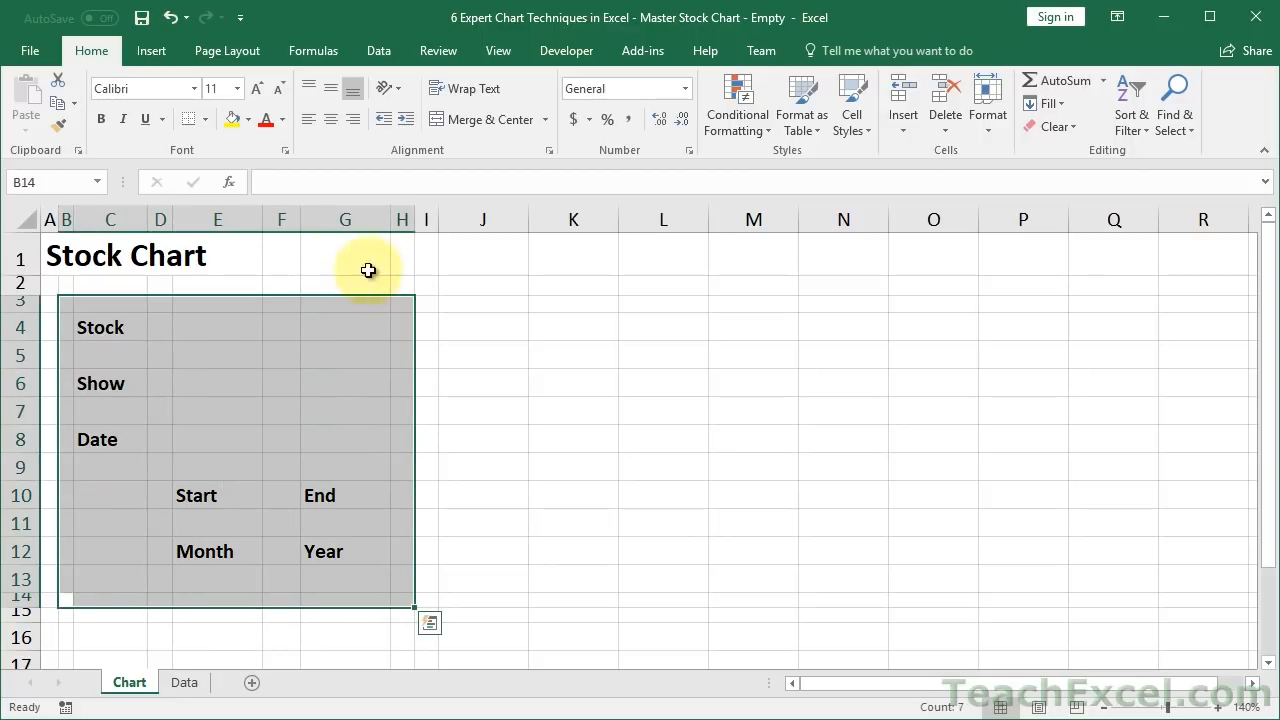
pyautogui.click(206, 120)
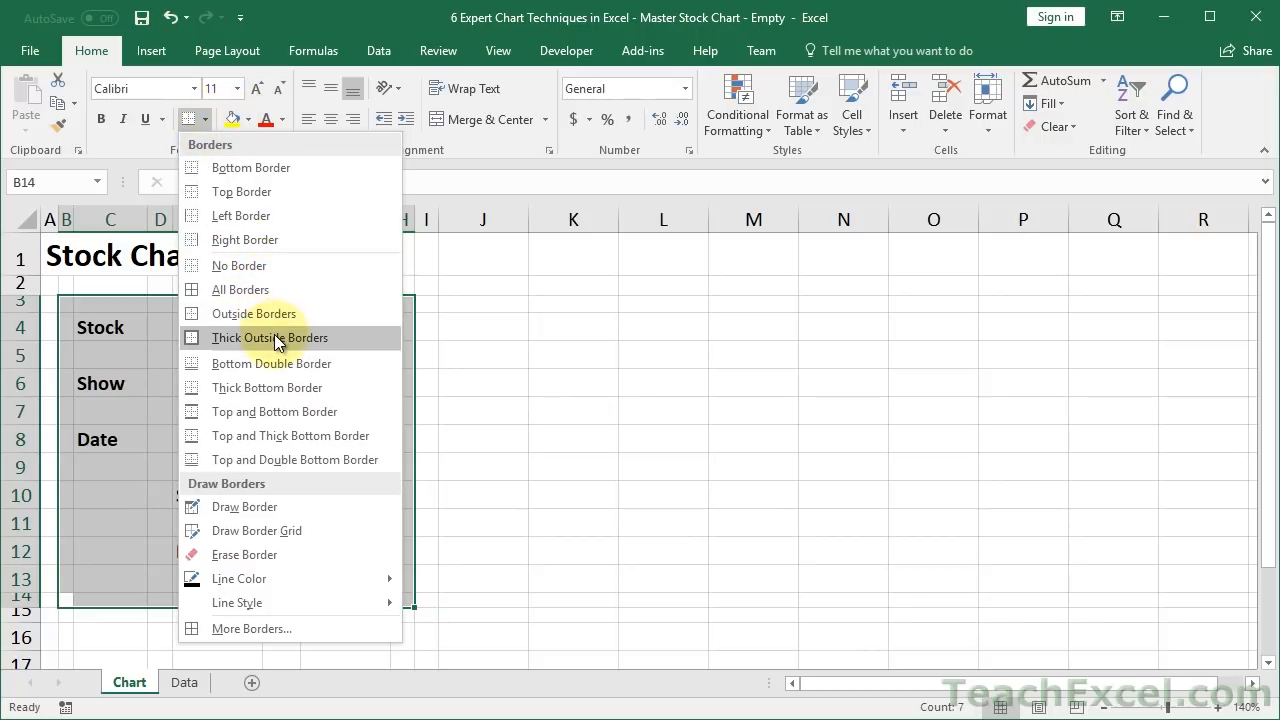
pyautogui.click(274, 336)
pyautogui.click(248, 119)
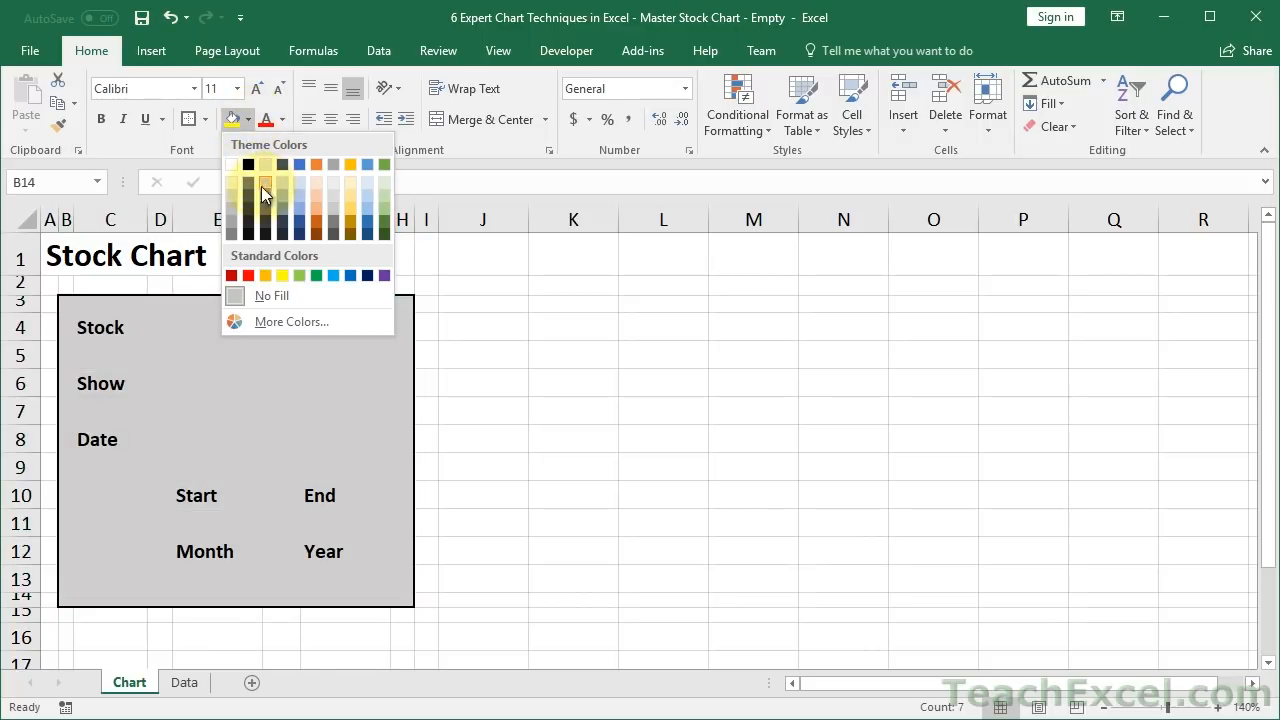
pyautogui.click(228, 186)
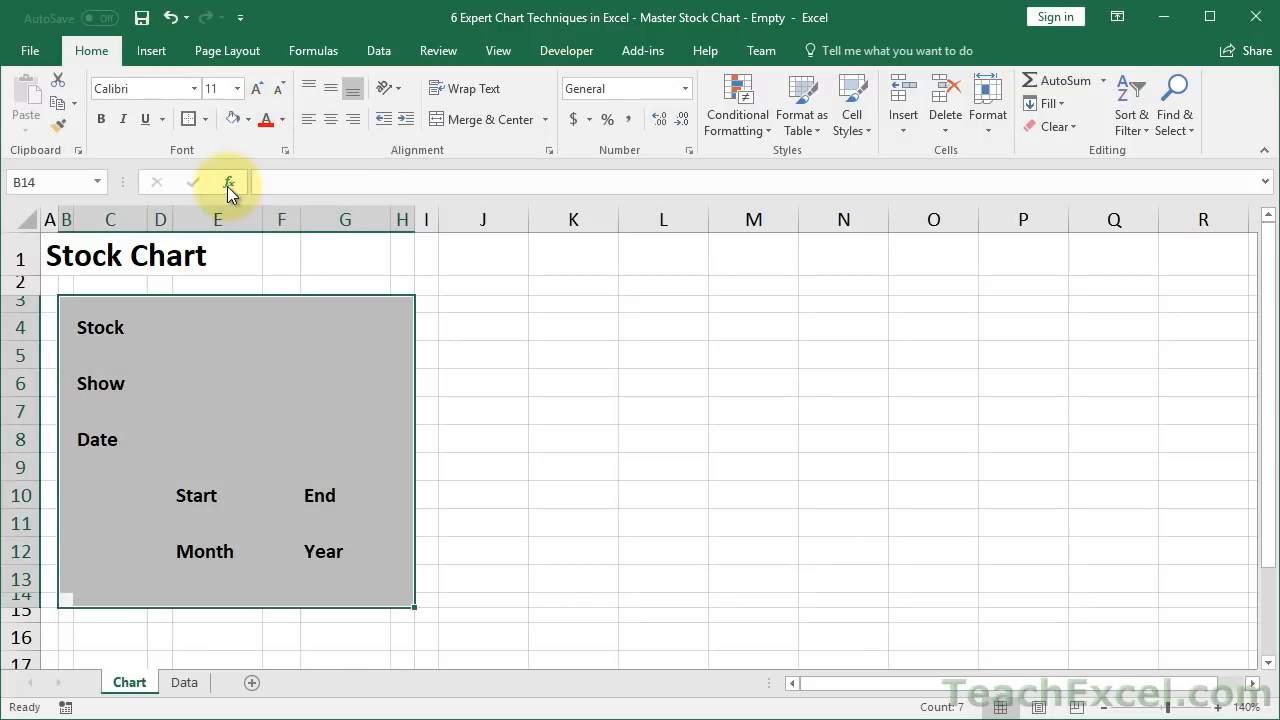
# Fill input cells E4, E6, E8, E11, G11, E13 and G13 with white and give each an outside border
pyautogui.click(195, 330)
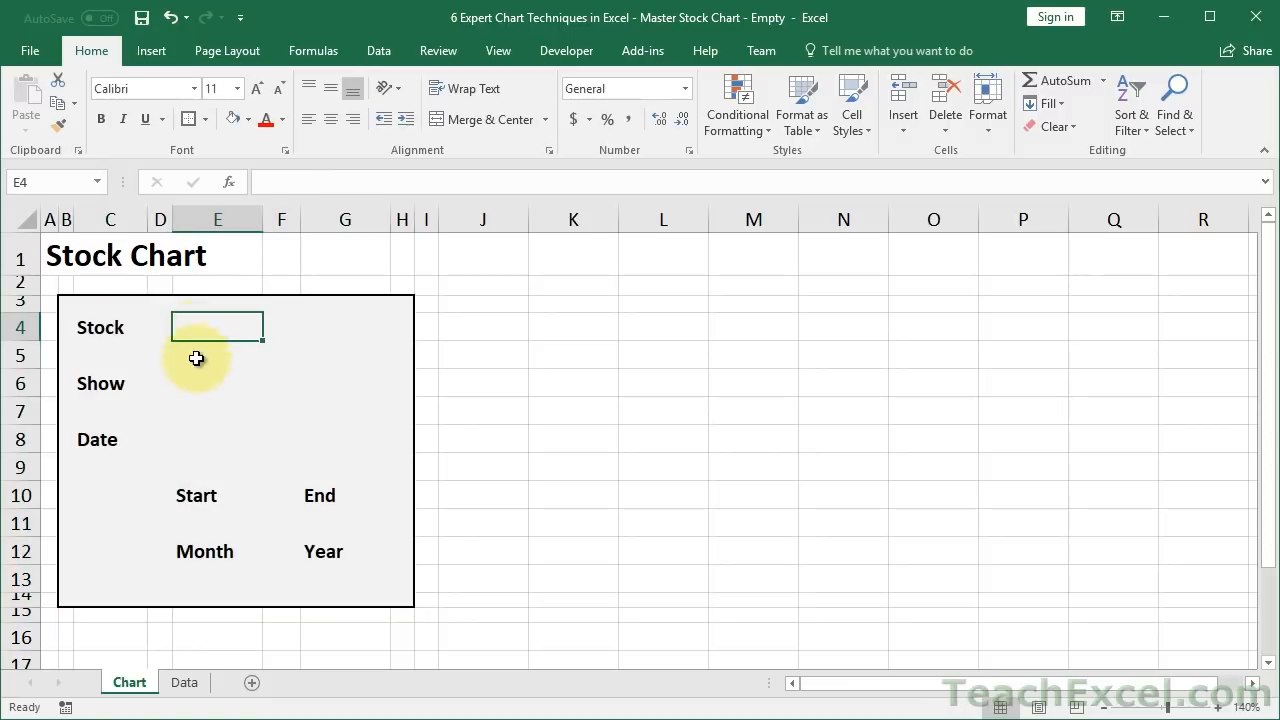
pyautogui.keyDown('ctrl'); pyautogui.click(196, 392); pyautogui.keyUp('ctrl')
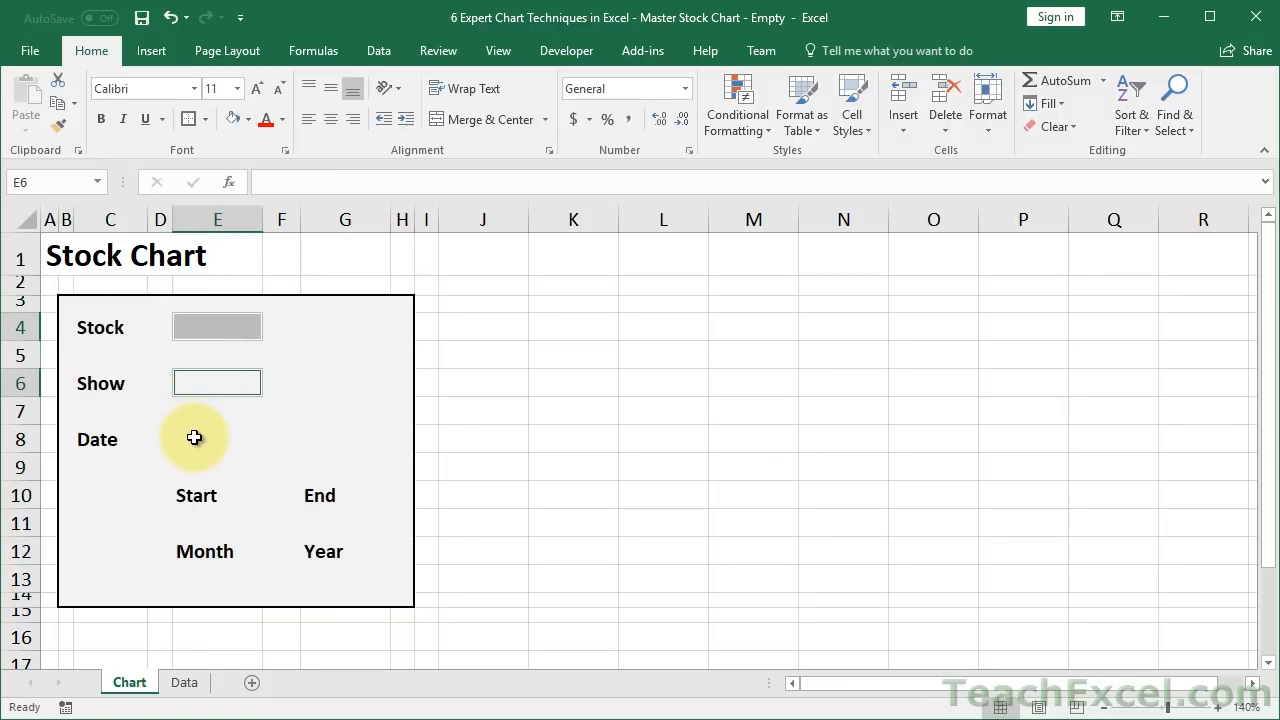
pyautogui.keyDown('ctrl'); pyautogui.click(194, 437); pyautogui.keyUp('ctrl')
pyautogui.keyDown('ctrl'); pyautogui.click(192, 523); pyautogui.keyUp('ctrl')
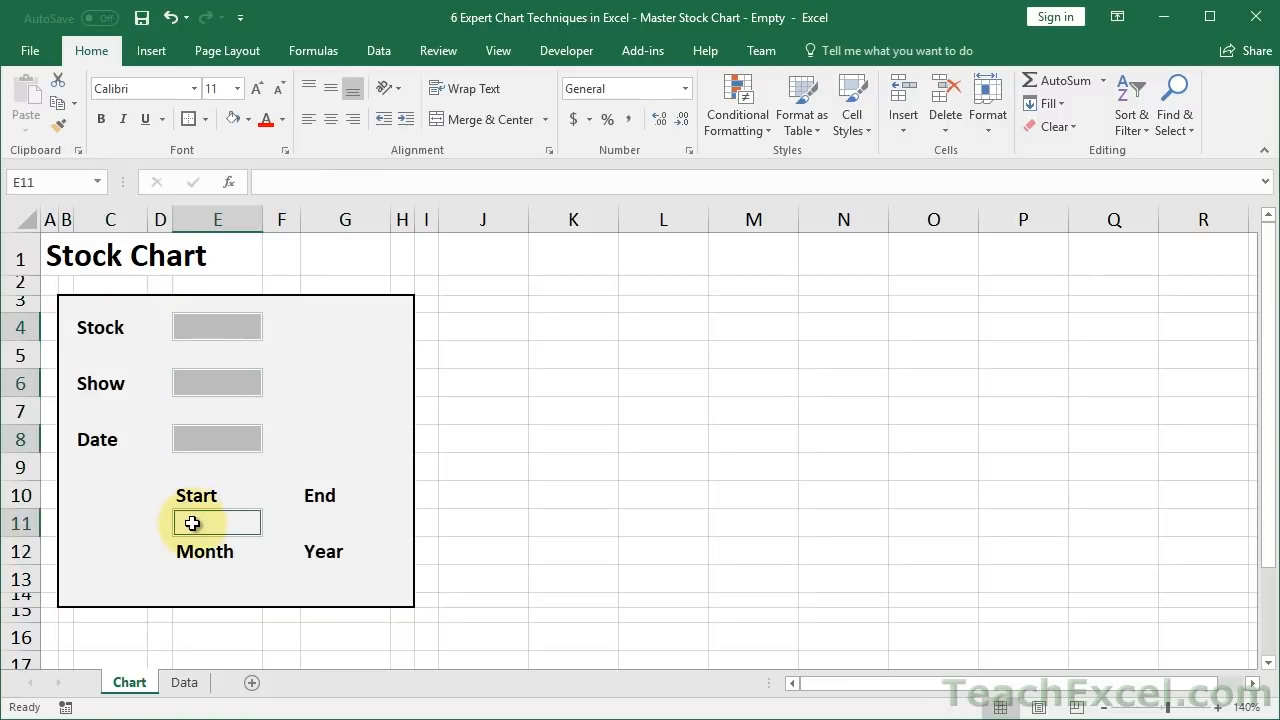
pyautogui.keyDown('ctrl'); pyautogui.click(340, 522); pyautogui.keyUp('ctrl')
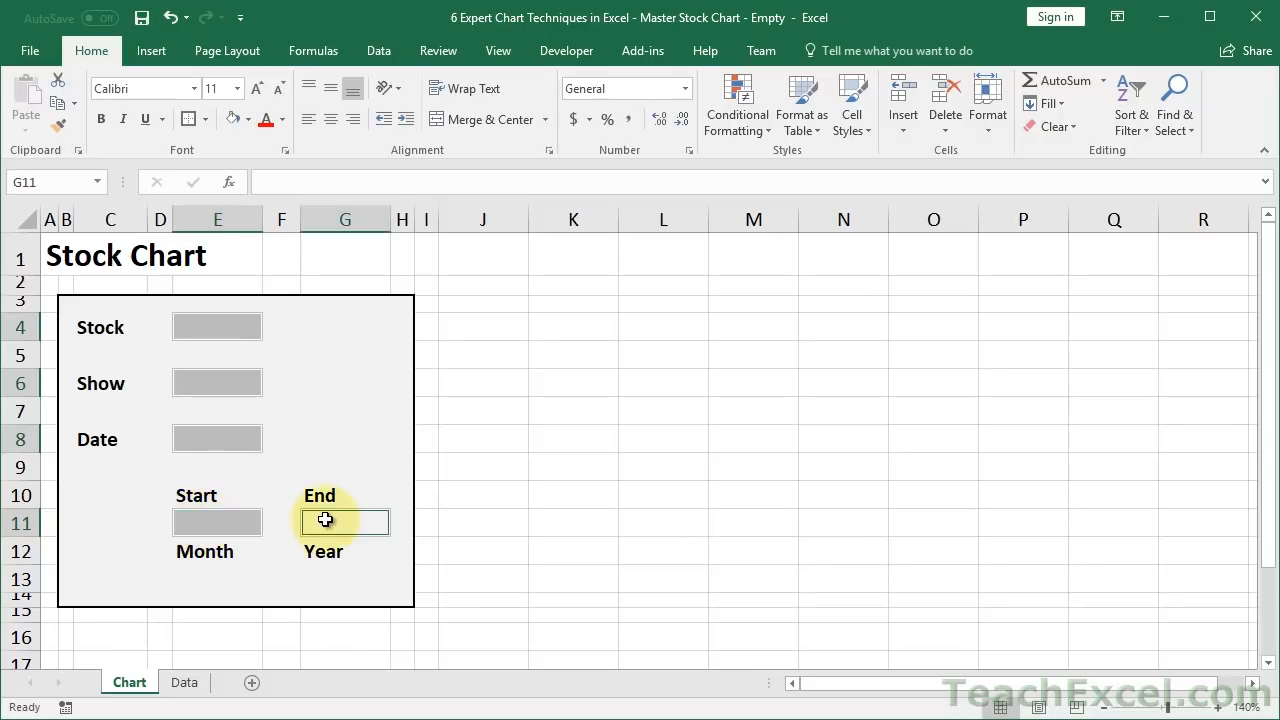
pyautogui.keyDown('ctrl'); pyautogui.click(192, 578); pyautogui.keyUp('ctrl')
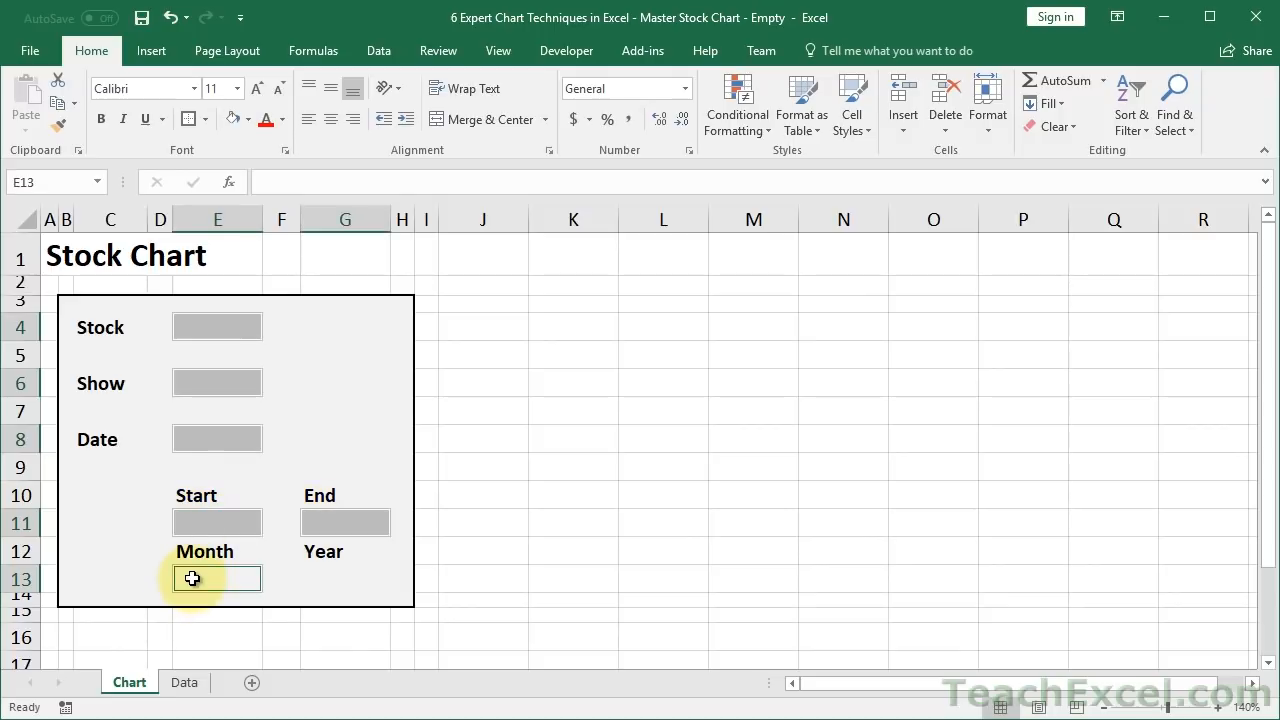
pyautogui.keyDown('ctrl'); pyautogui.click(340, 580); pyautogui.keyUp('ctrl')
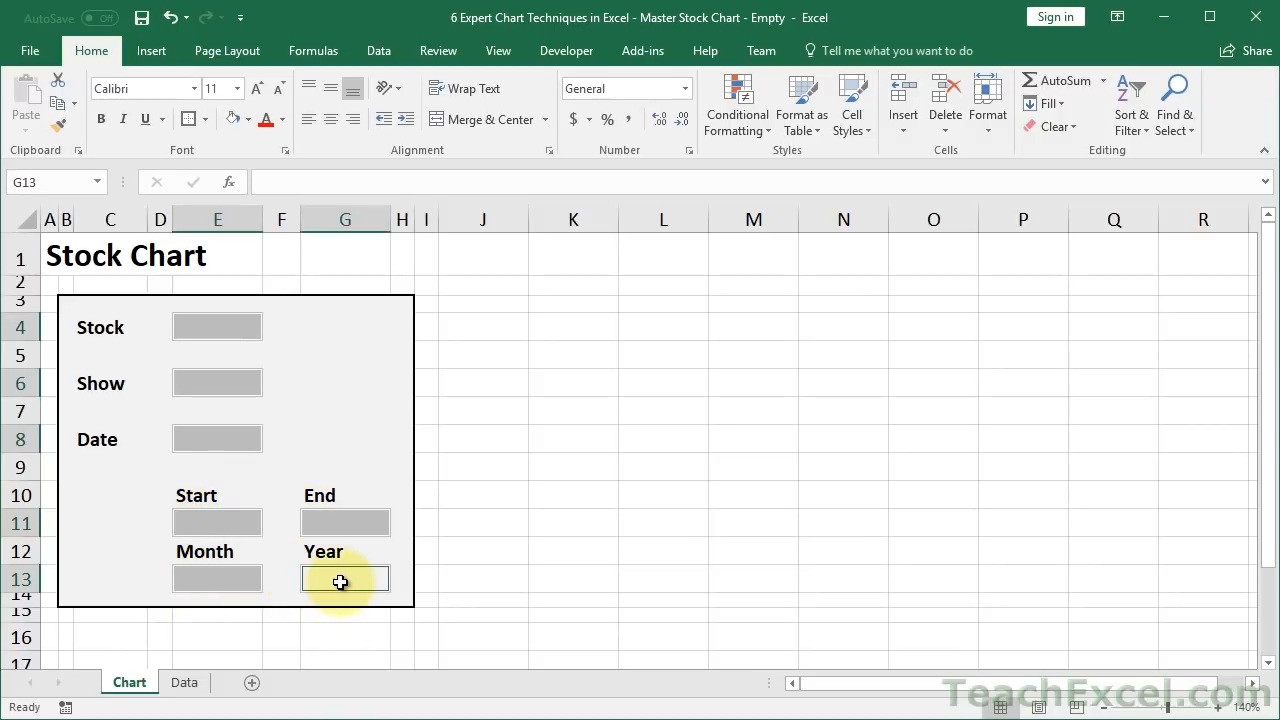
pyautogui.click(250, 122)
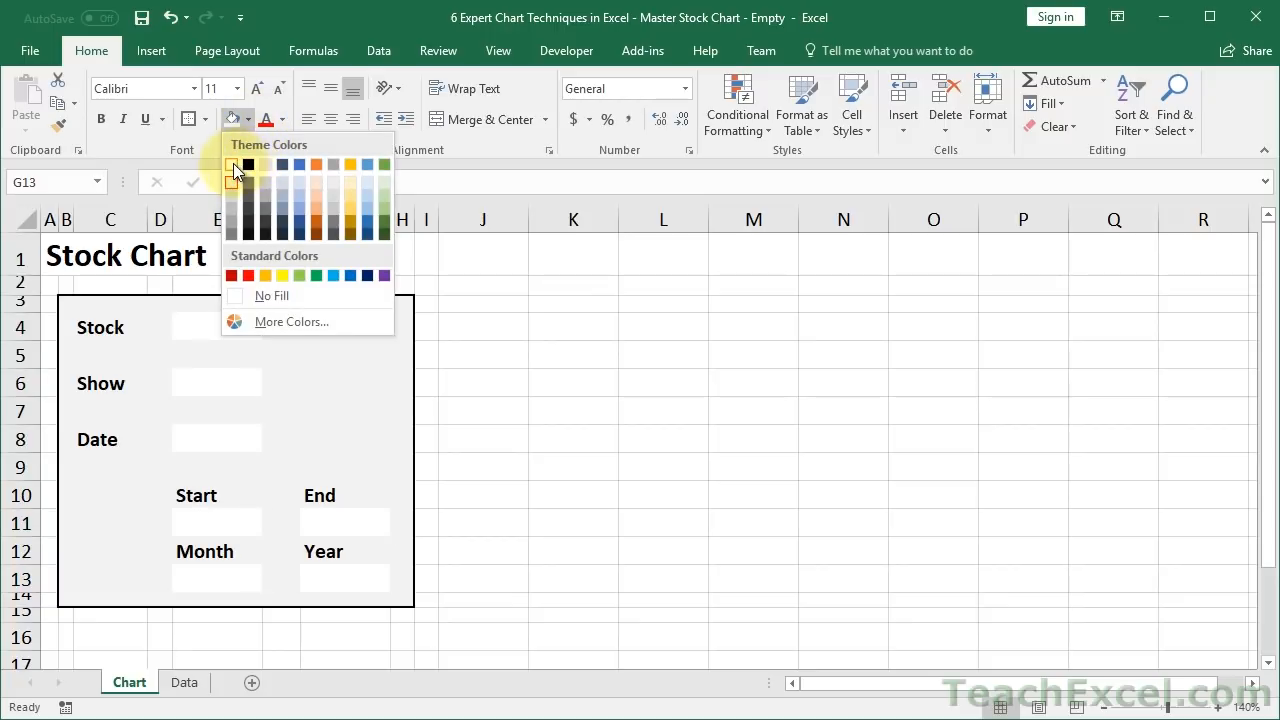
pyautogui.click(233, 165)
pyautogui.click(207, 118)
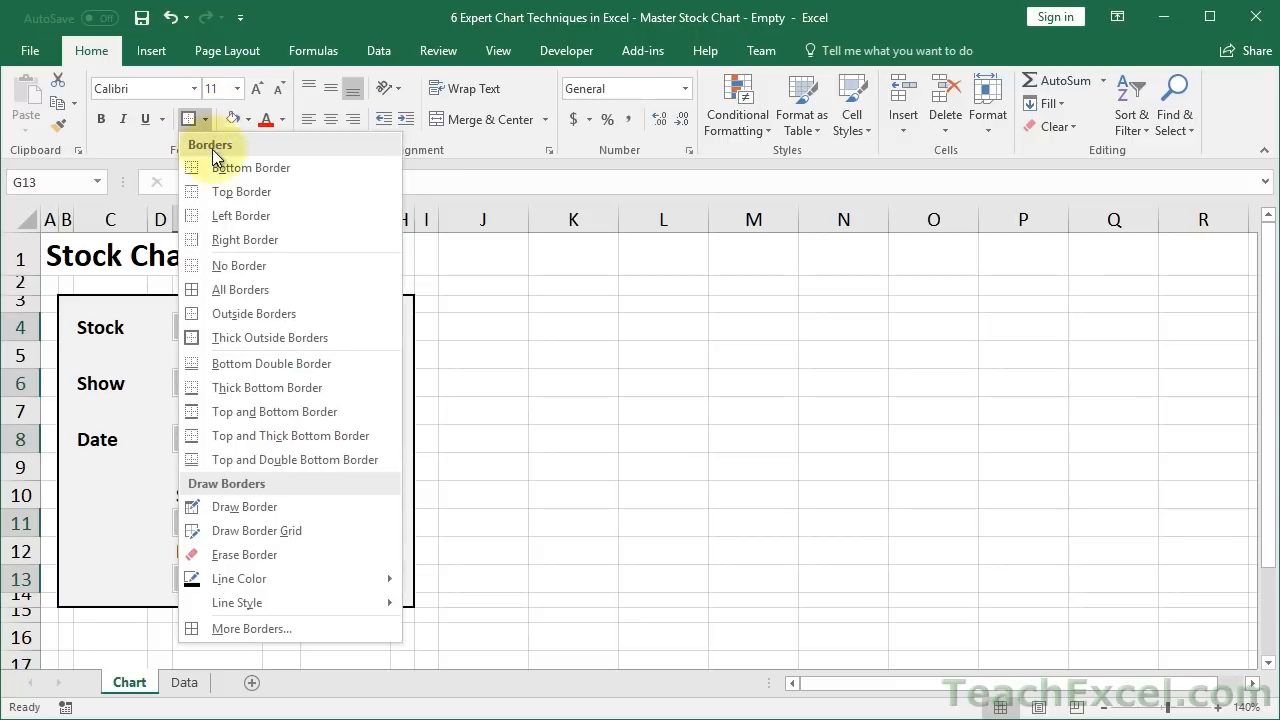
pyautogui.click(233, 313)
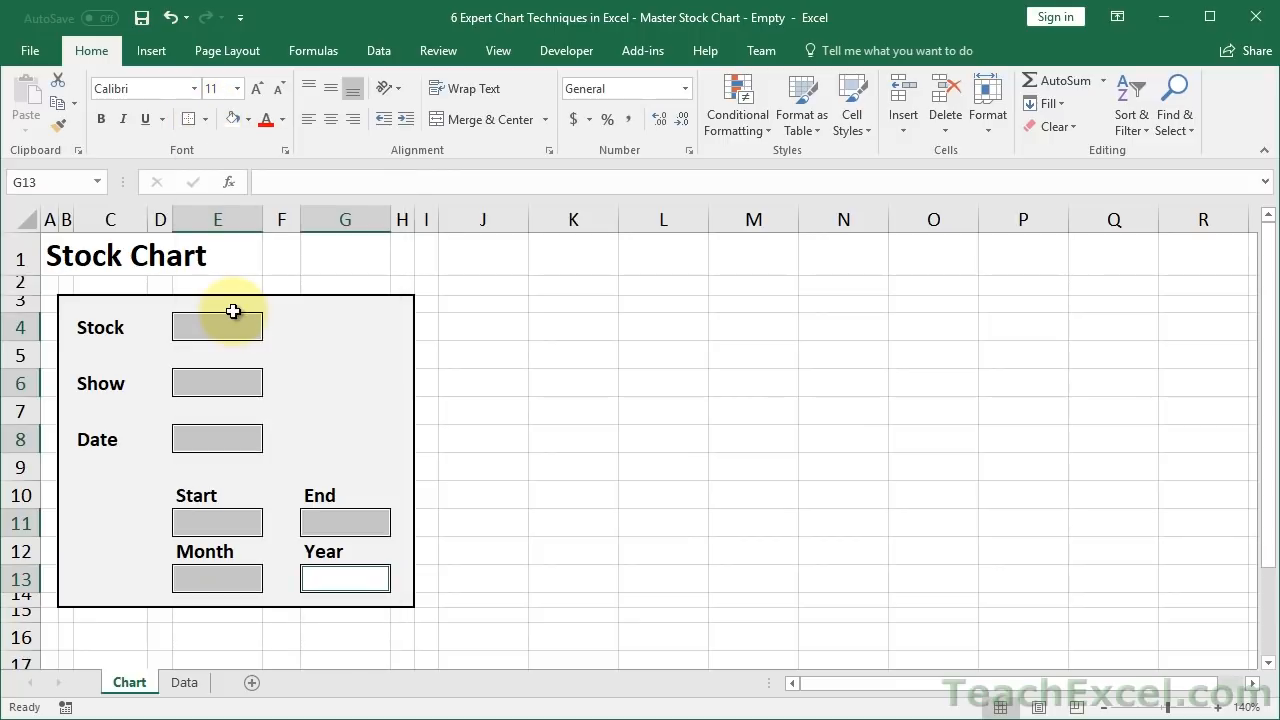
pyautogui.click(219, 324)
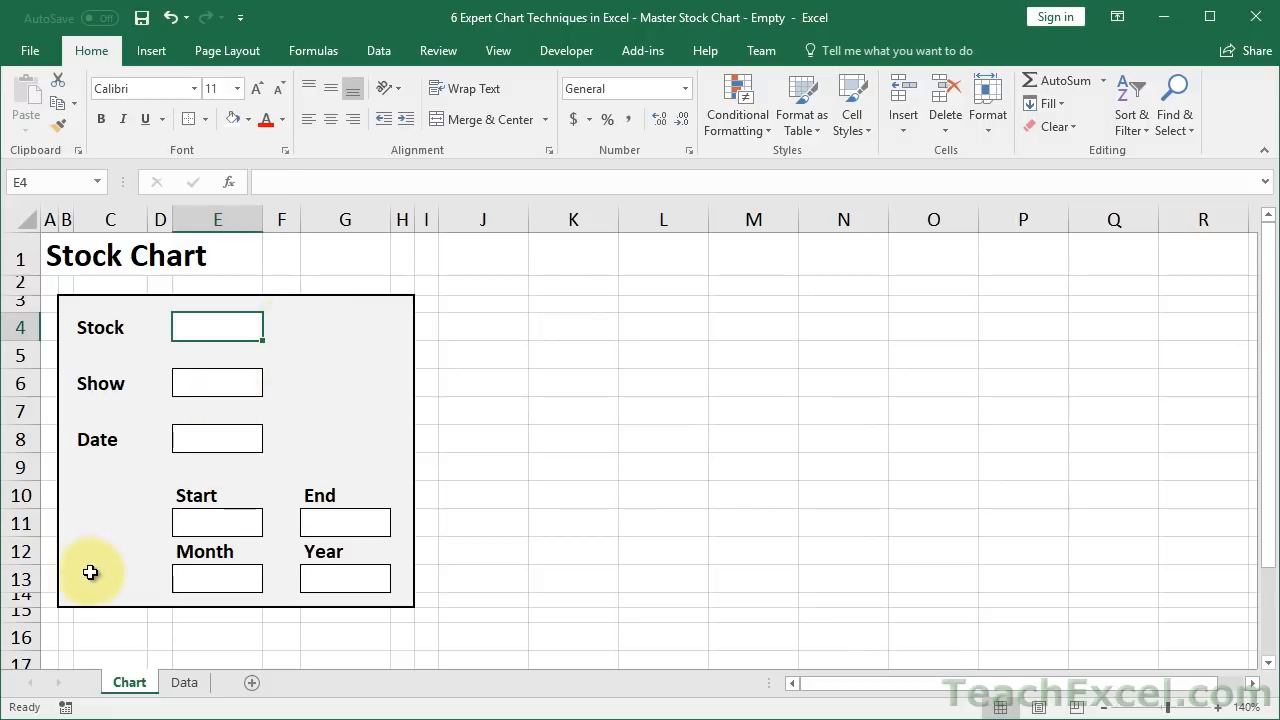
# Insert a row above the Month and Year labels and shrink it into a slim spacer row
pyautogui.click(18, 556)
pyautogui.rightClick(18, 558)
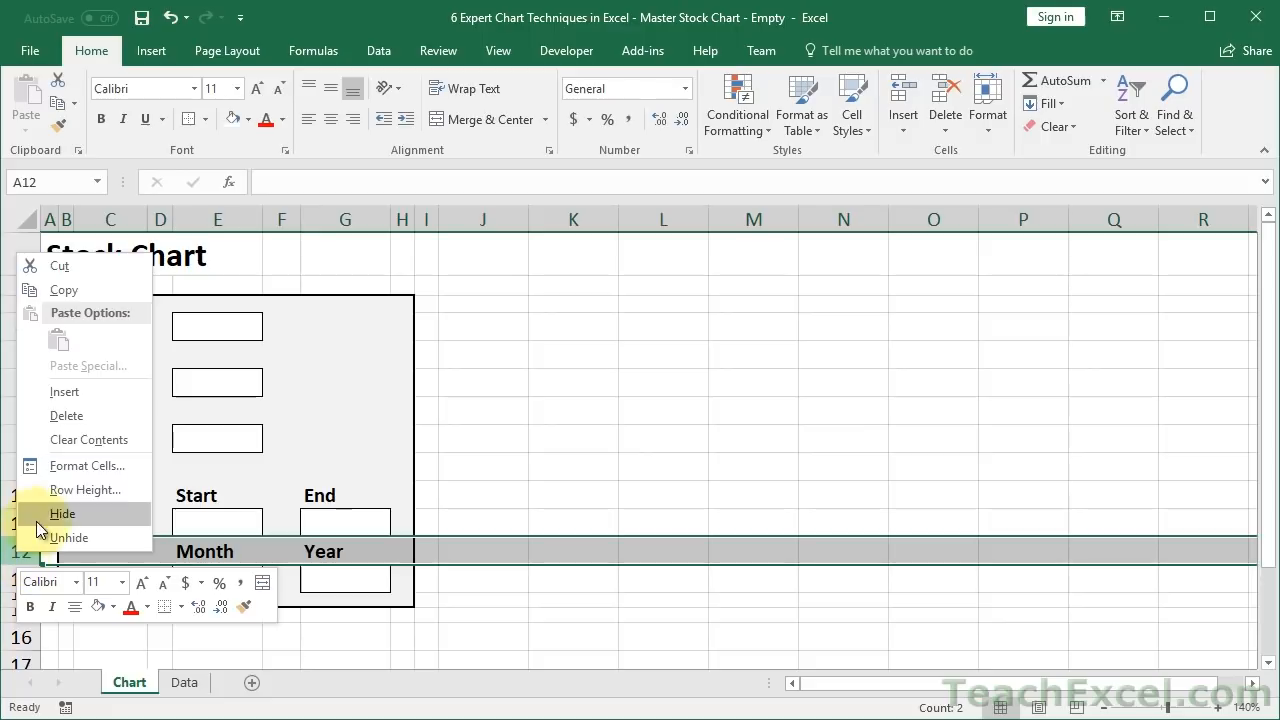
pyautogui.click(82, 398)
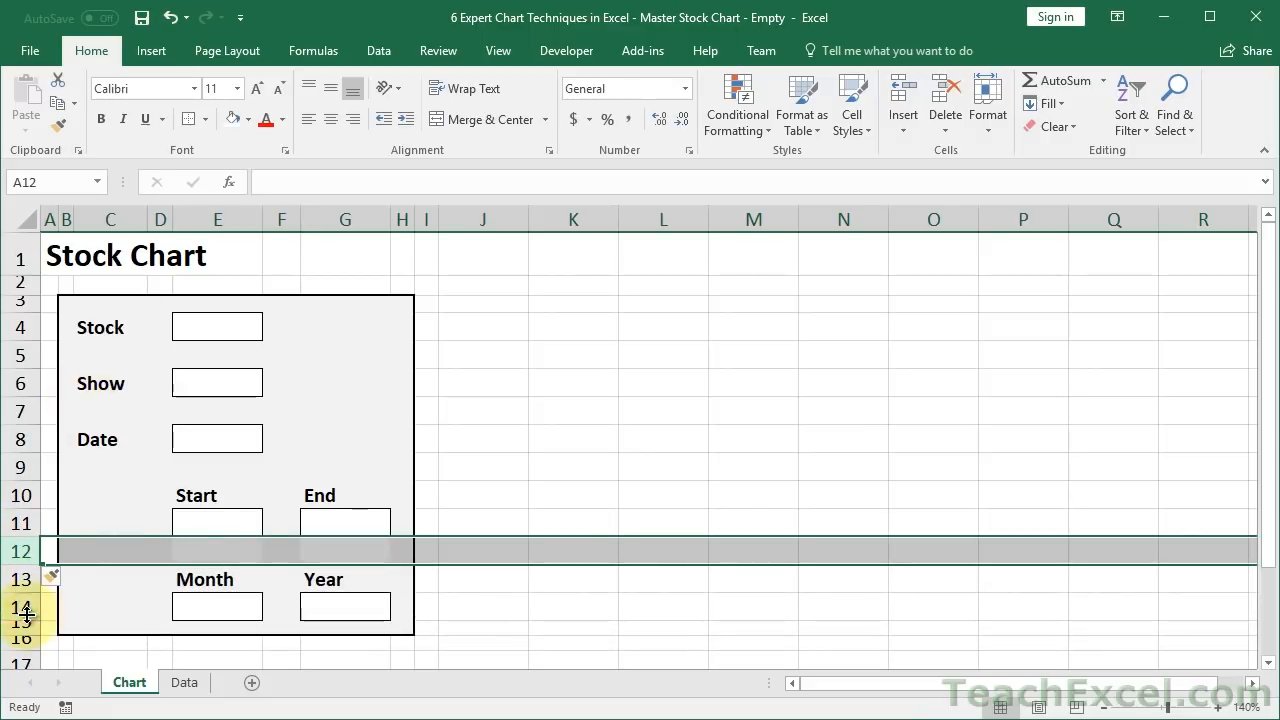
pyautogui.moveTo(24, 562); pyautogui.dragTo(24, 550)
pyautogui.click(101, 517)
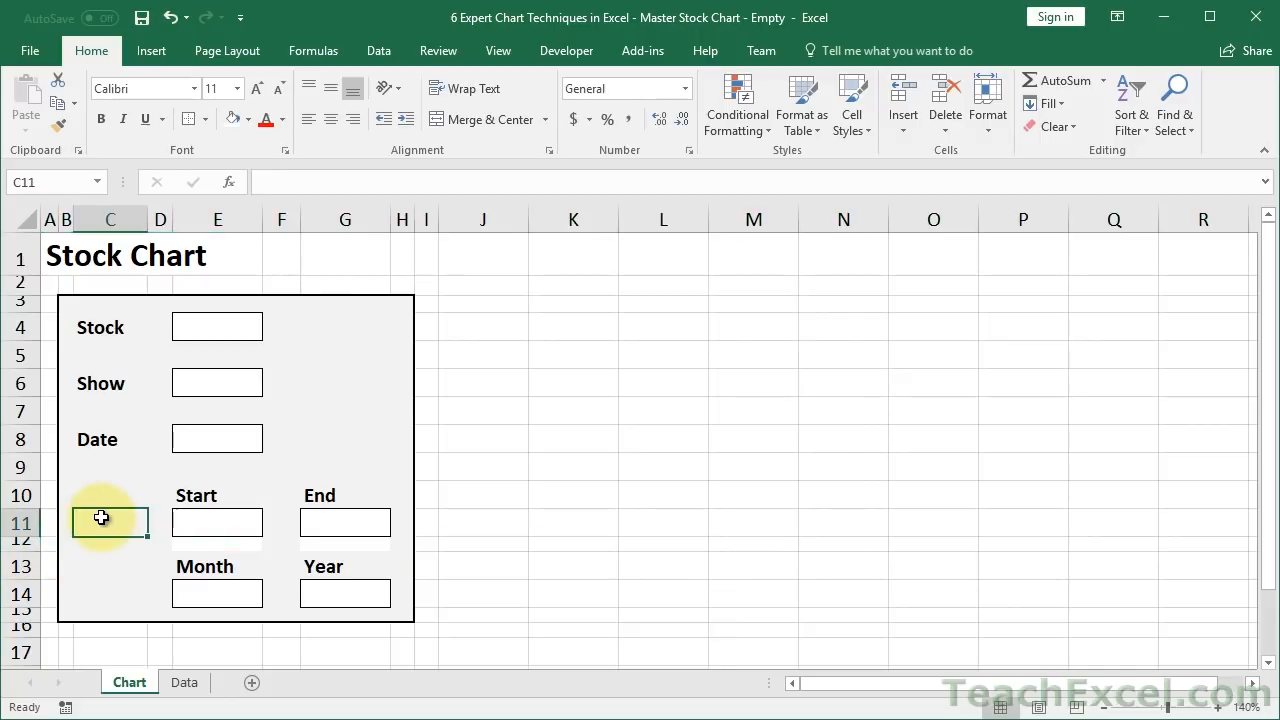
# Copy only the formatting of D12 onto E12:G12 so the spacer row matches the gray panel
pyautogui.click(150, 548)
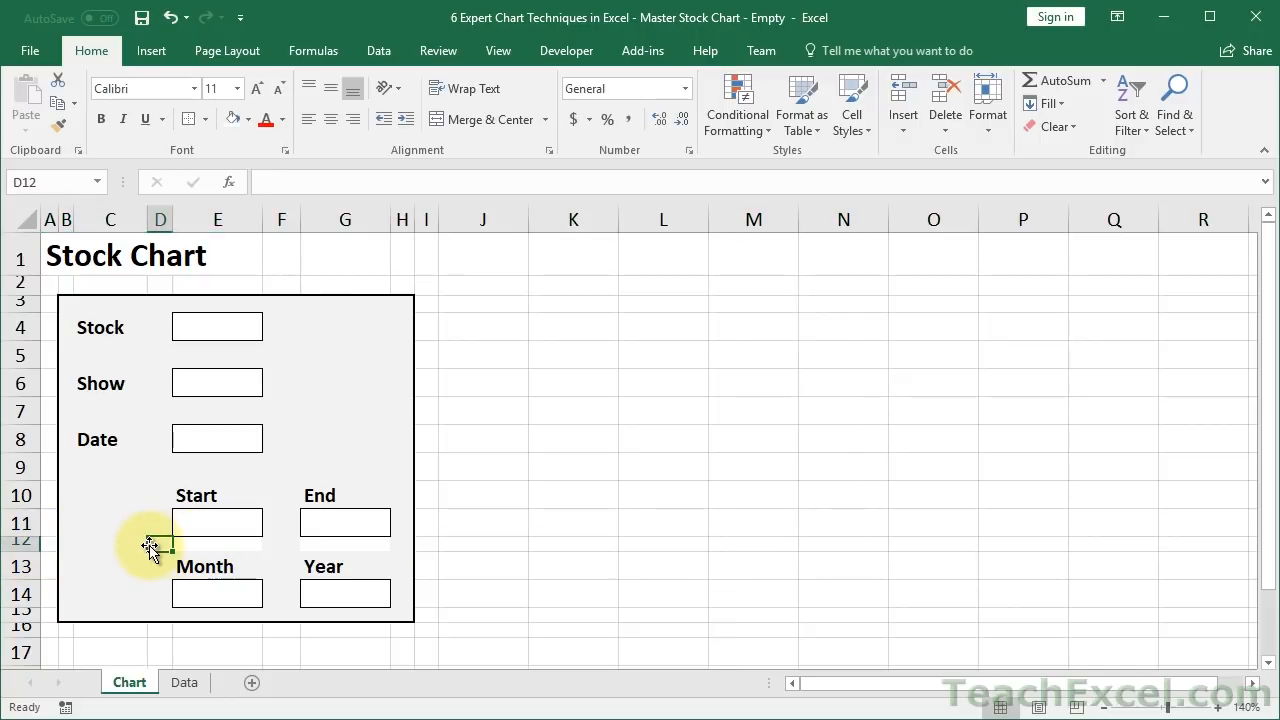
pyautogui.hotkey('ctrl', 'c')
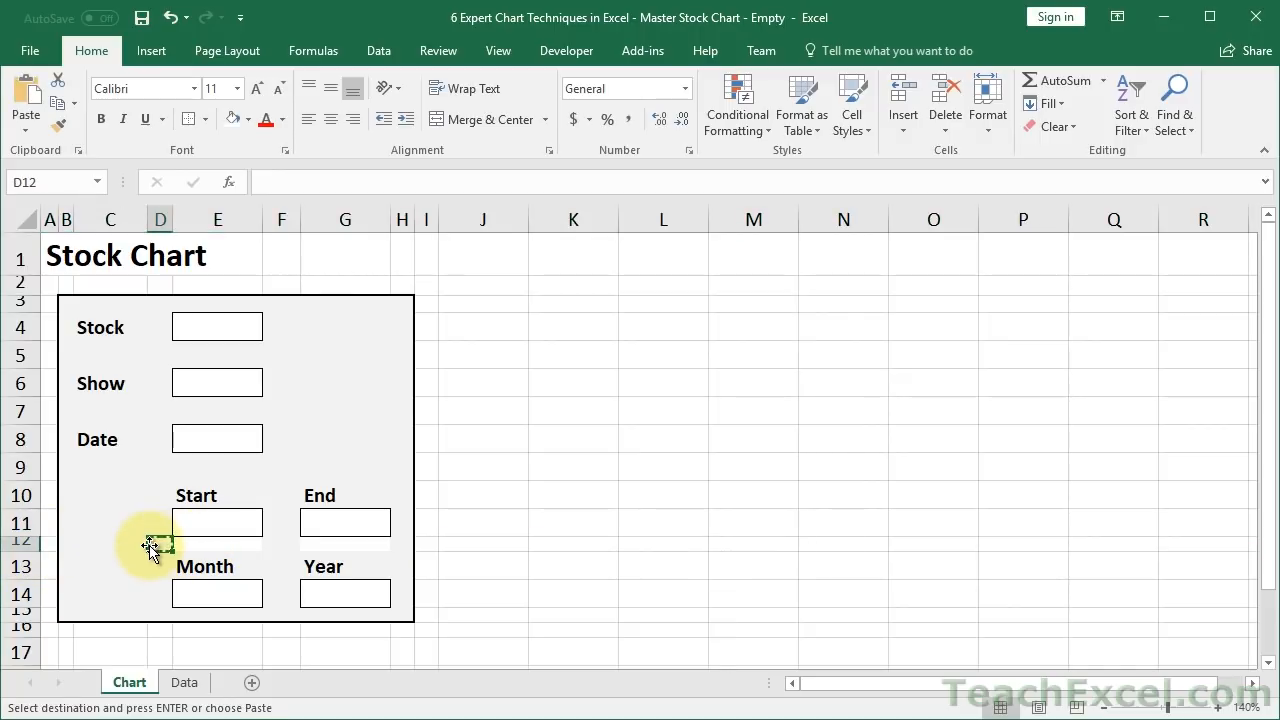
pyautogui.press('Right')
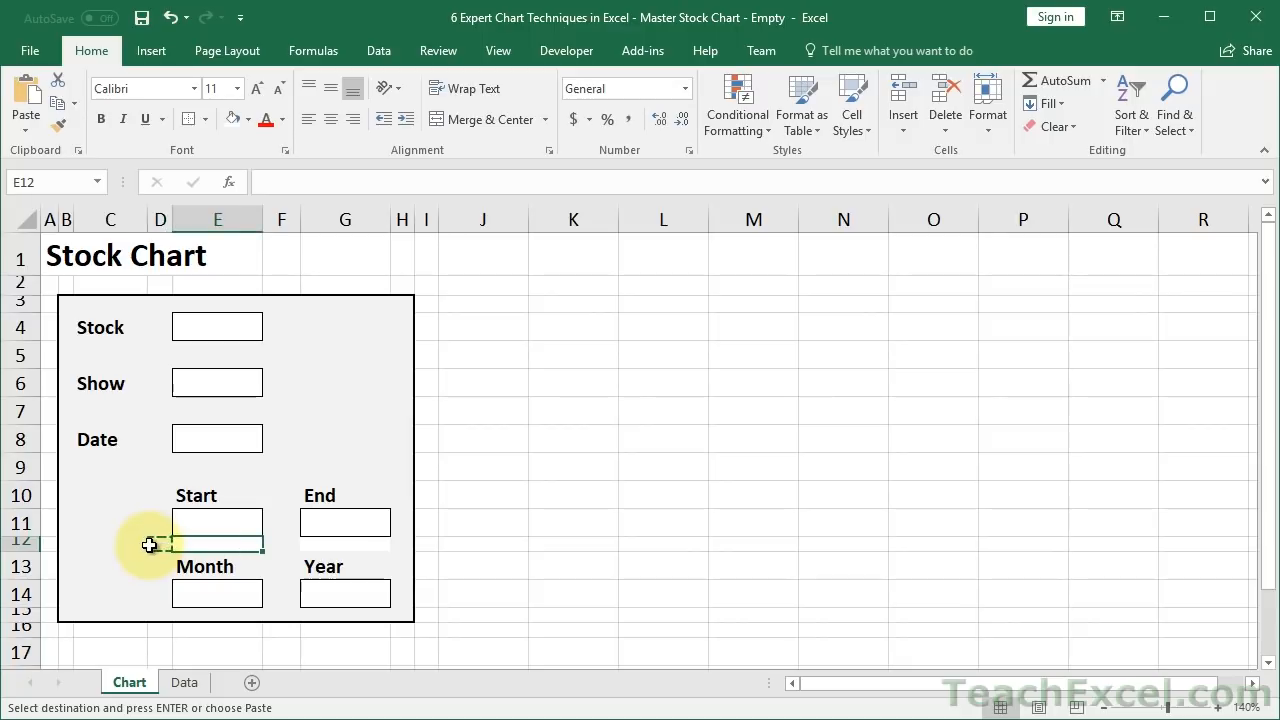
pyautogui.hotkey('shift', 'Right')
pyautogui.hotkey('shift', 'Right')
pyautogui.hotkey('alt', 'e')
pyautogui.press('s')
pyautogui.press('t')
pyautogui.press('Return')
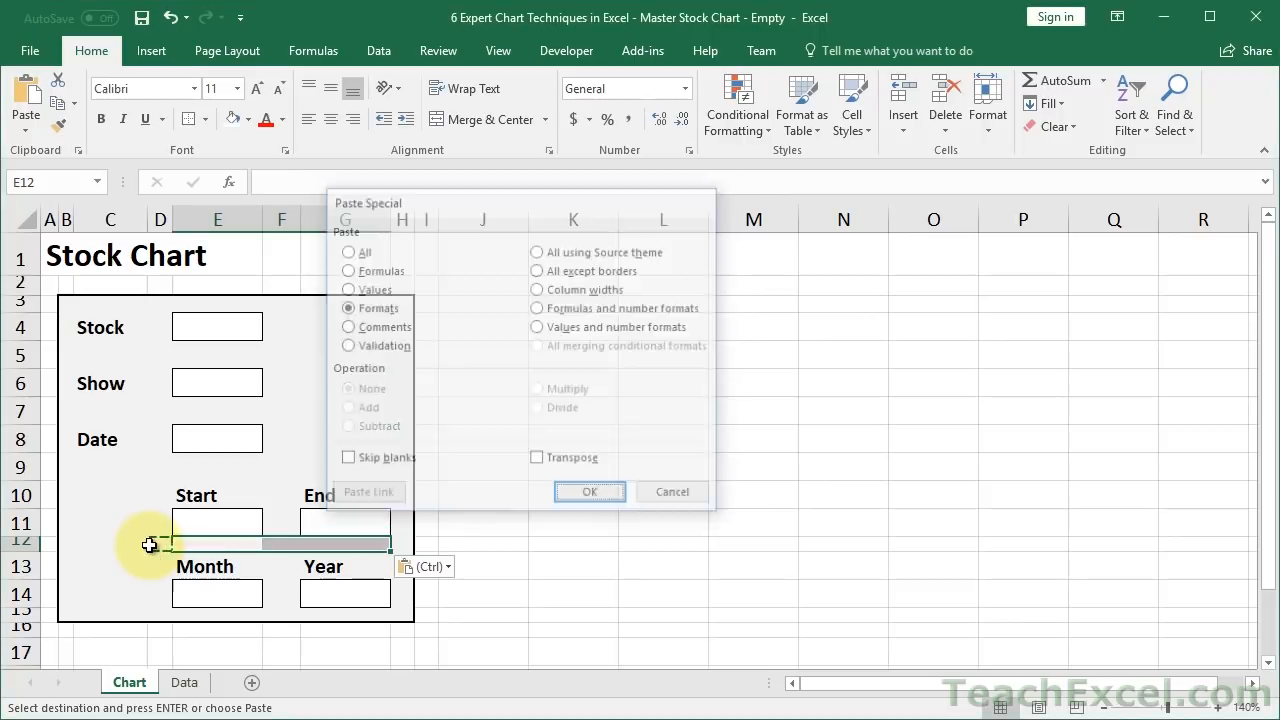
pyautogui.click(125, 503)
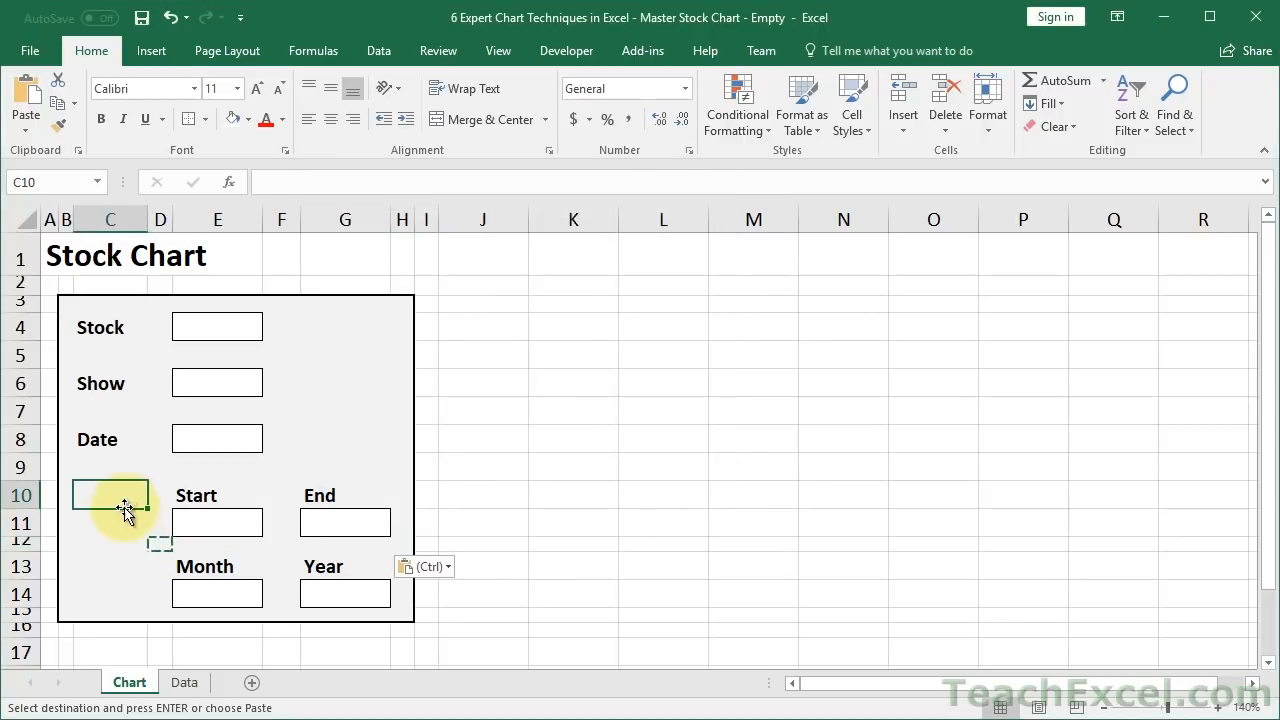
pyautogui.press('Escape')
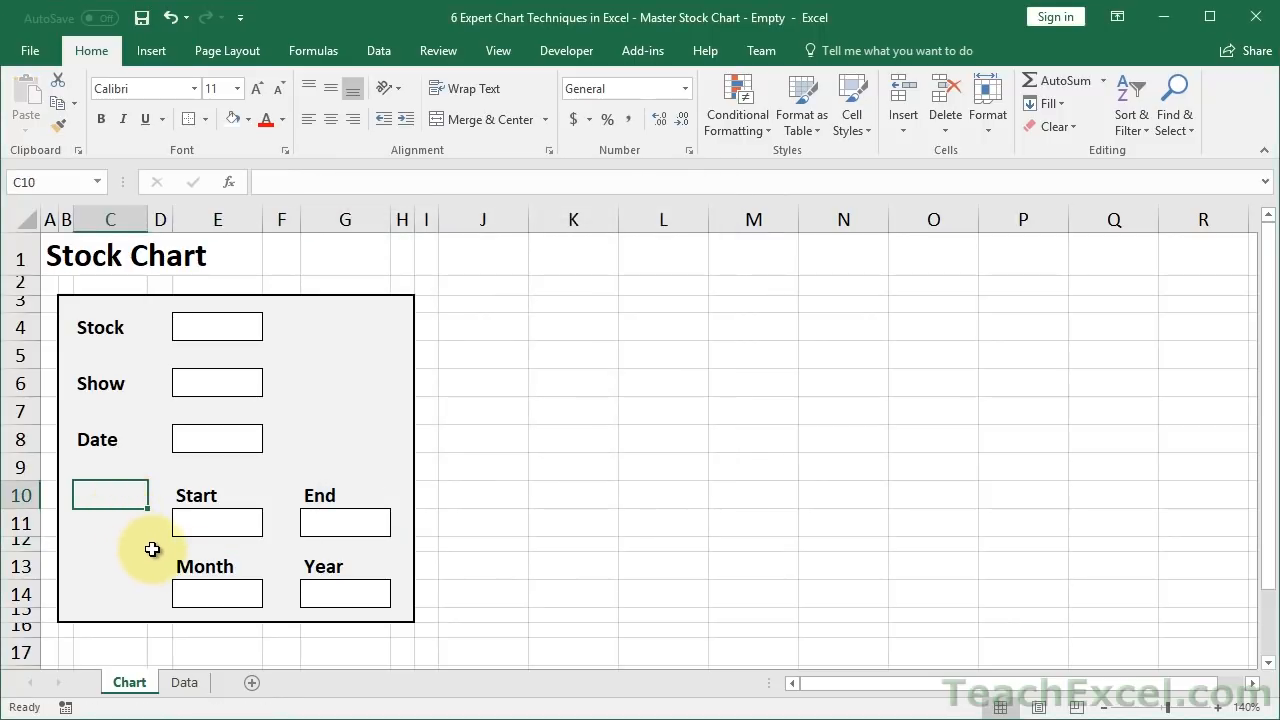
pyautogui.click(155, 544)
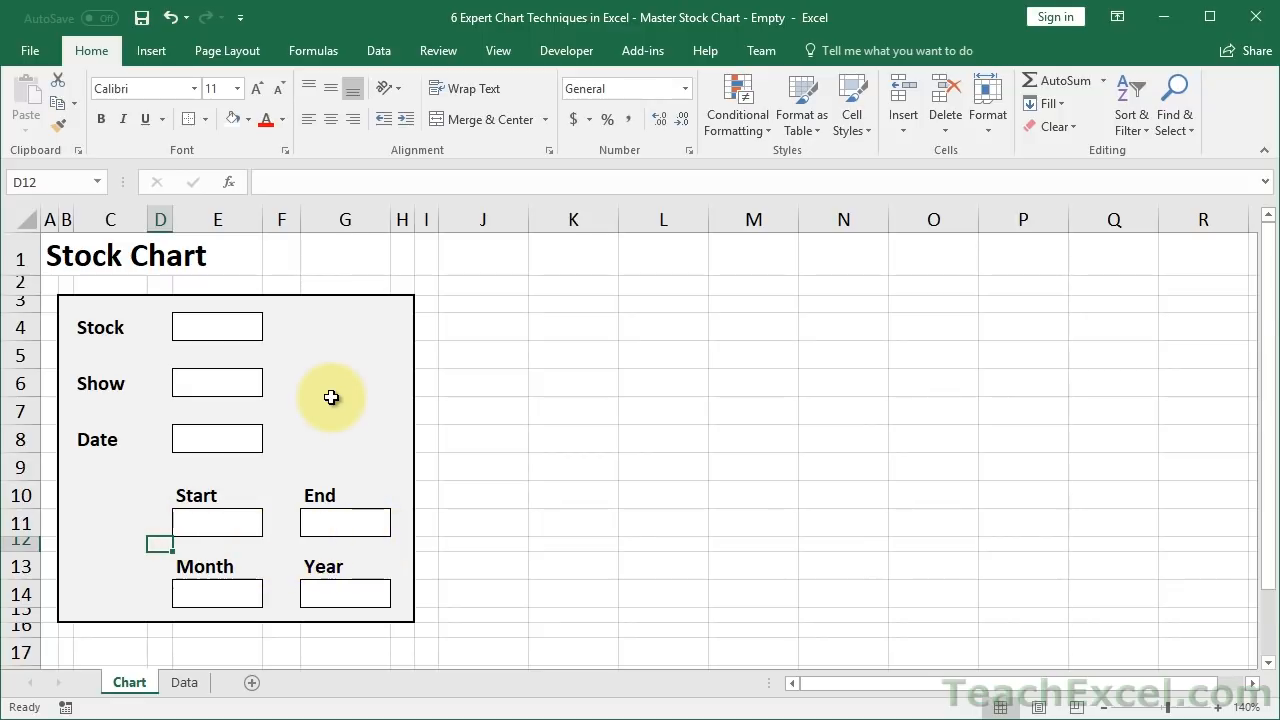
# Insert three rows at row 15, beneath the Month and Year input boxes
pyautogui.scroll(-3, 331, 397)
pyautogui.scroll(3, 331, 397)
pyautogui.scroll(-1, 331, 397)
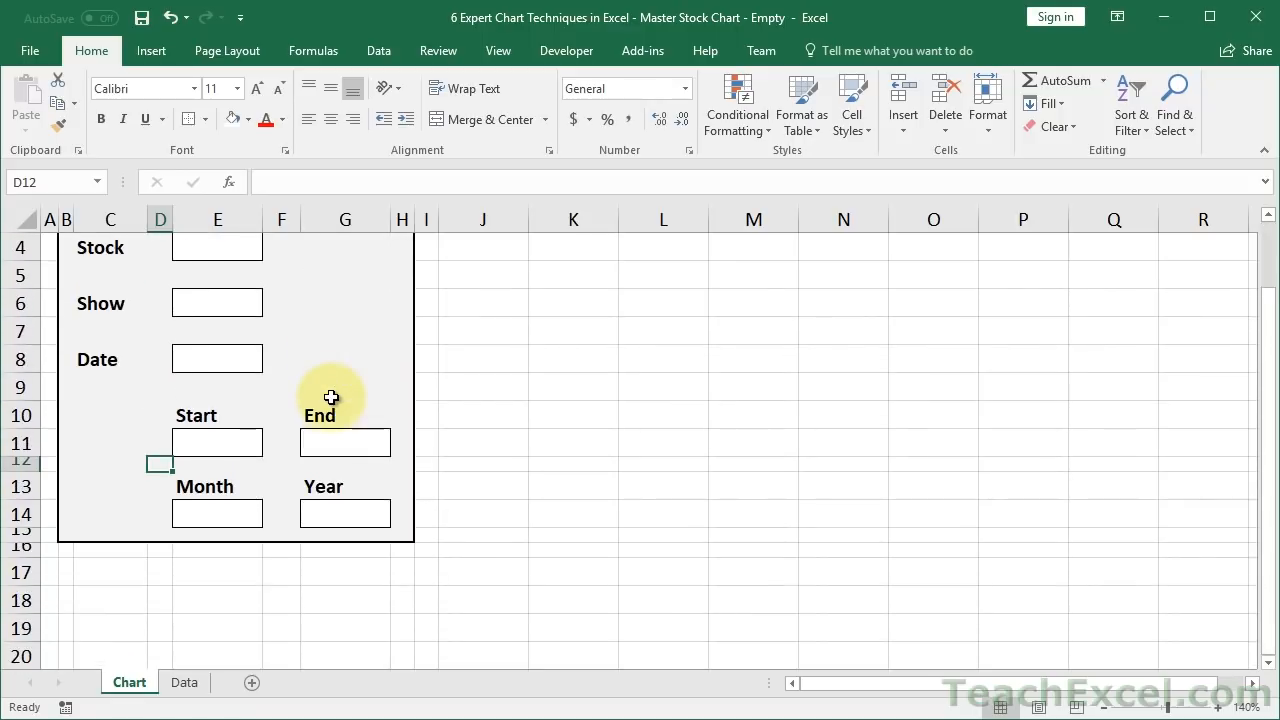
pyautogui.scroll(-3, 331, 397)
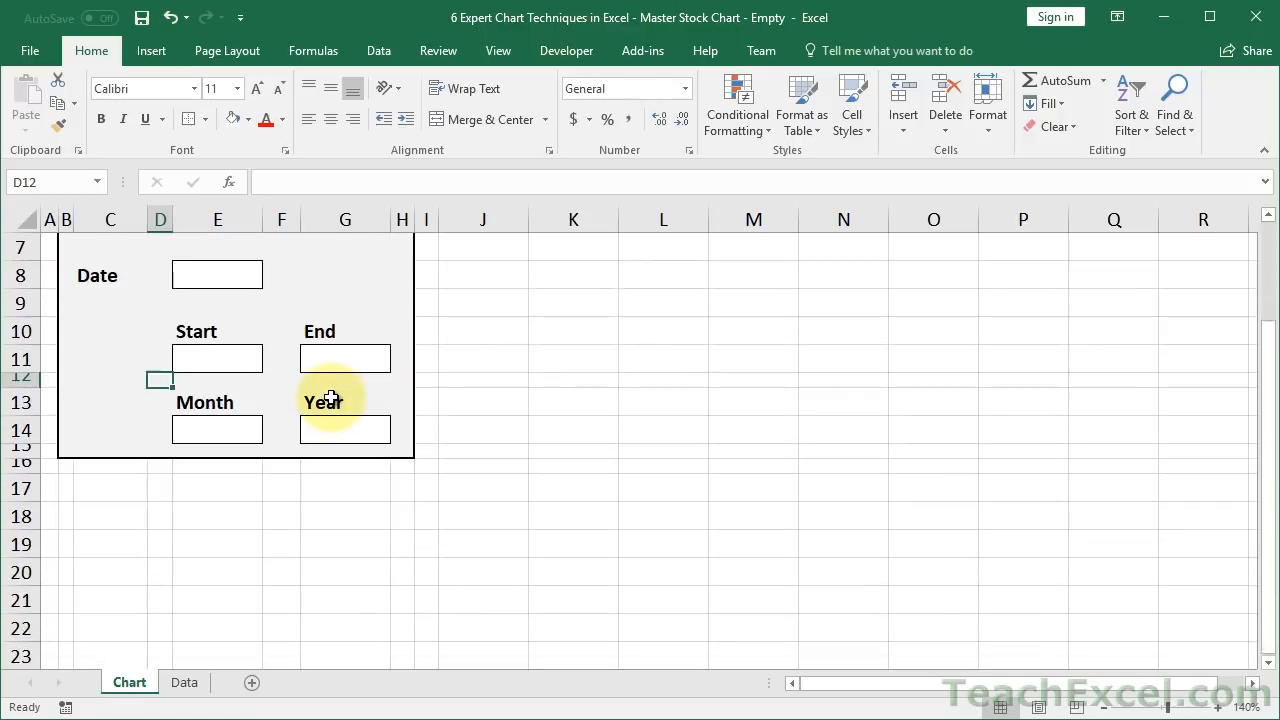
pyautogui.click(14, 452)
pyautogui.rightClick(14, 452)
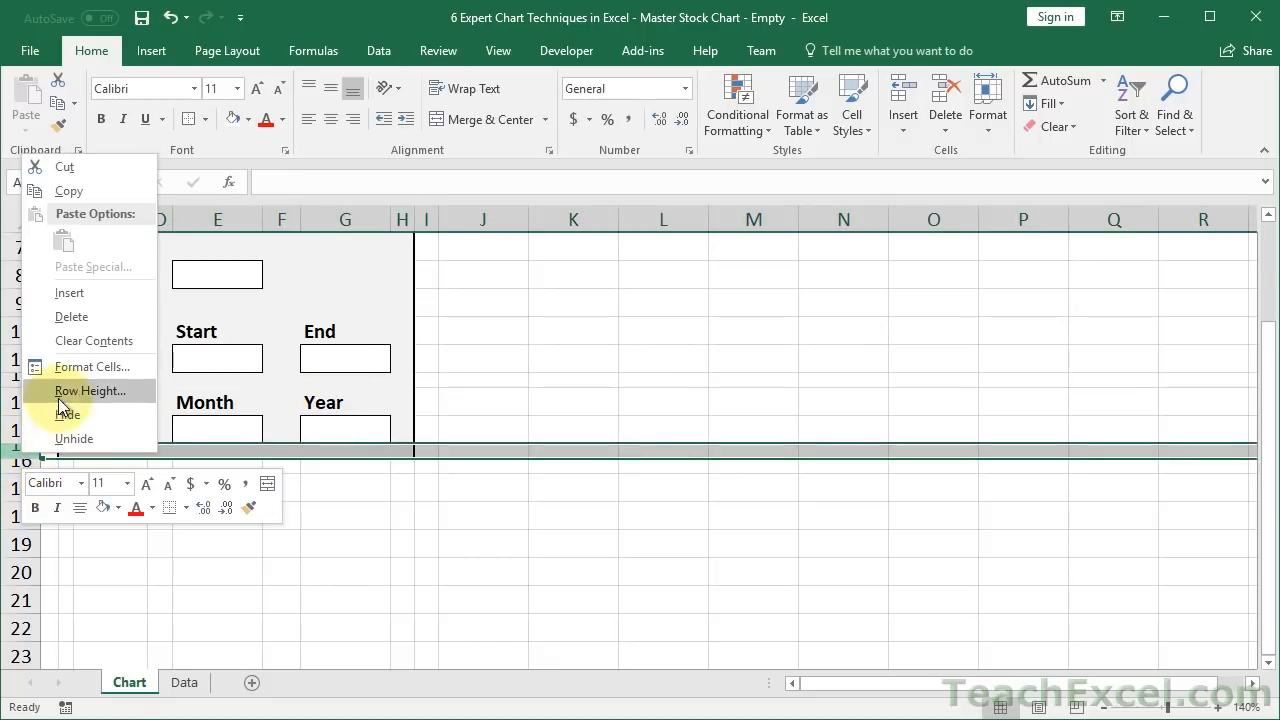
pyautogui.click(69, 292)
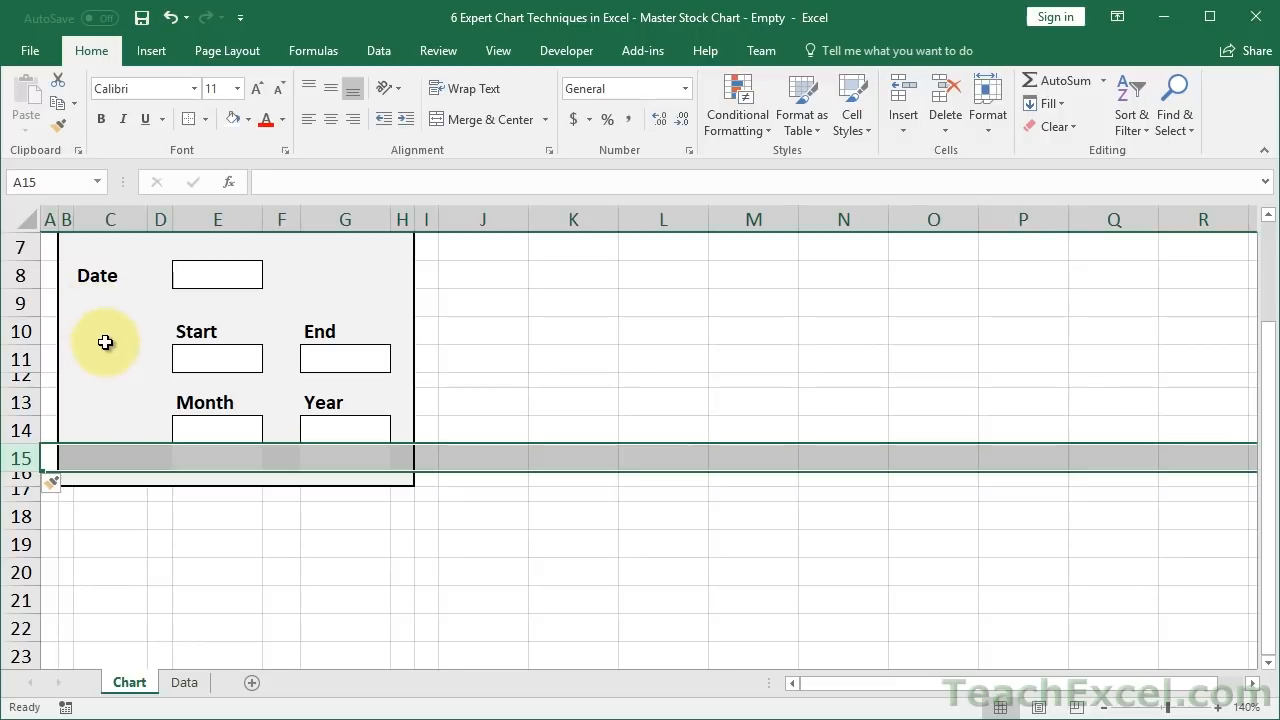
pyautogui.press('F4')
pyautogui.press('F4')
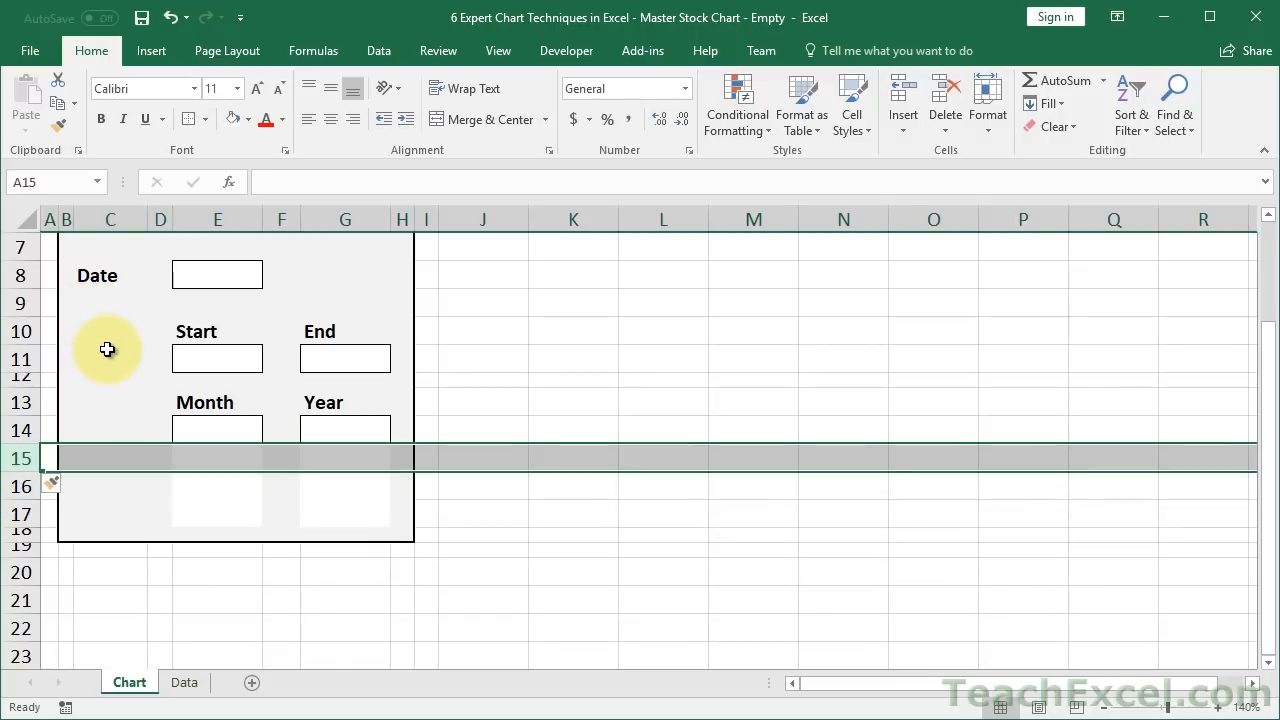
# Copy only the formatting of C16 onto E15:G17 to give the new rows the panel's gray fill
pyautogui.click(121, 491)
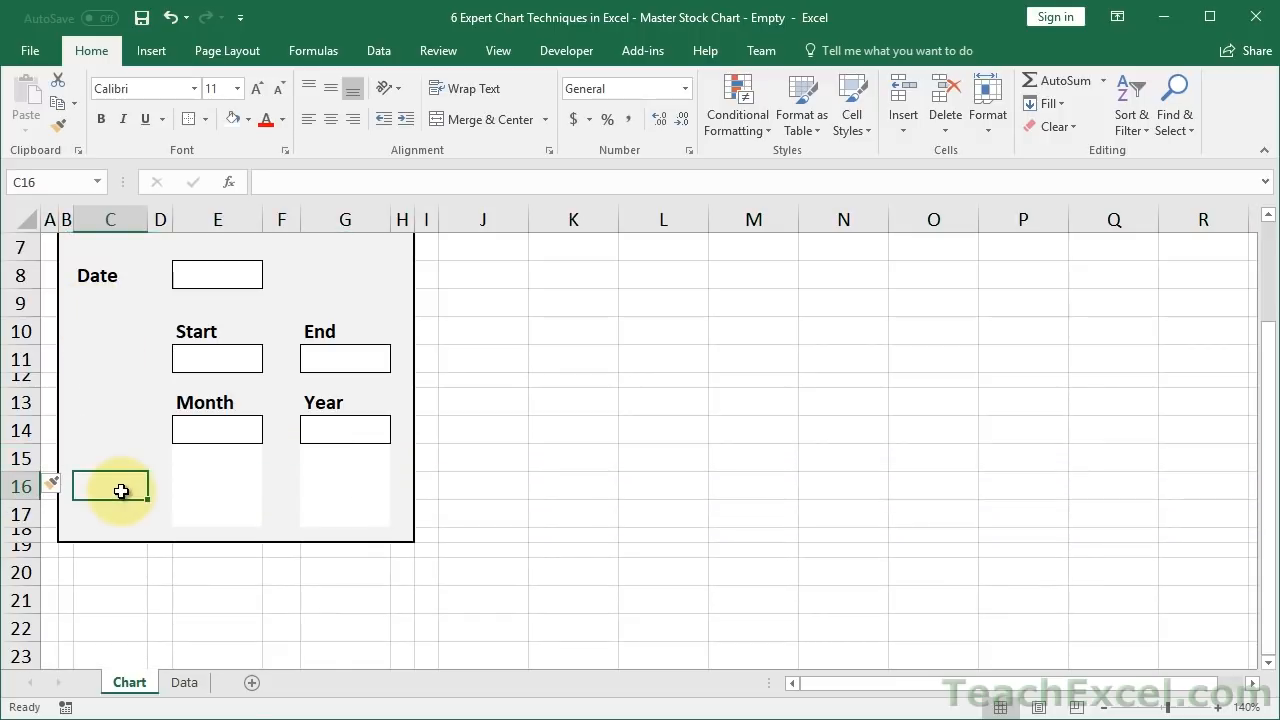
pyautogui.hotkey('ctrl', 'c')
pyautogui.moveTo(194, 463); pyautogui.dragTo(387, 522)
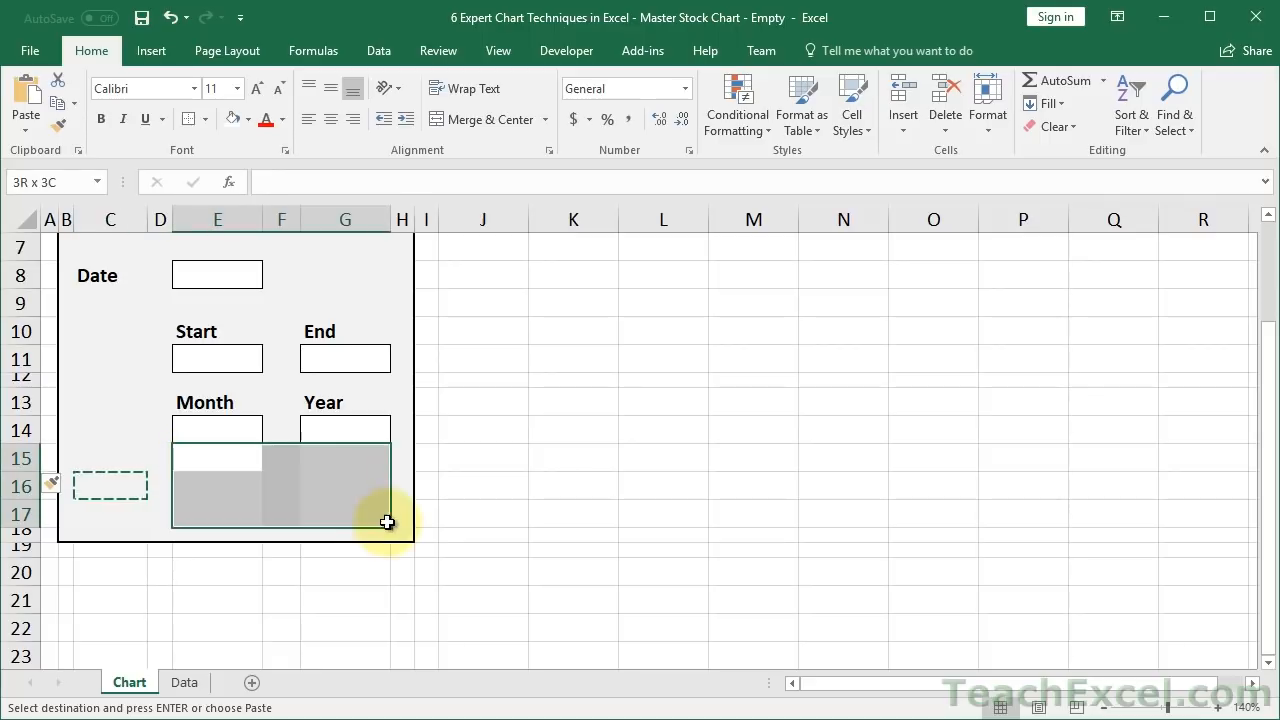
pyautogui.hotkey('alt', 'e')
pyautogui.press('s')
pyautogui.press('t')
pyautogui.press('Return')
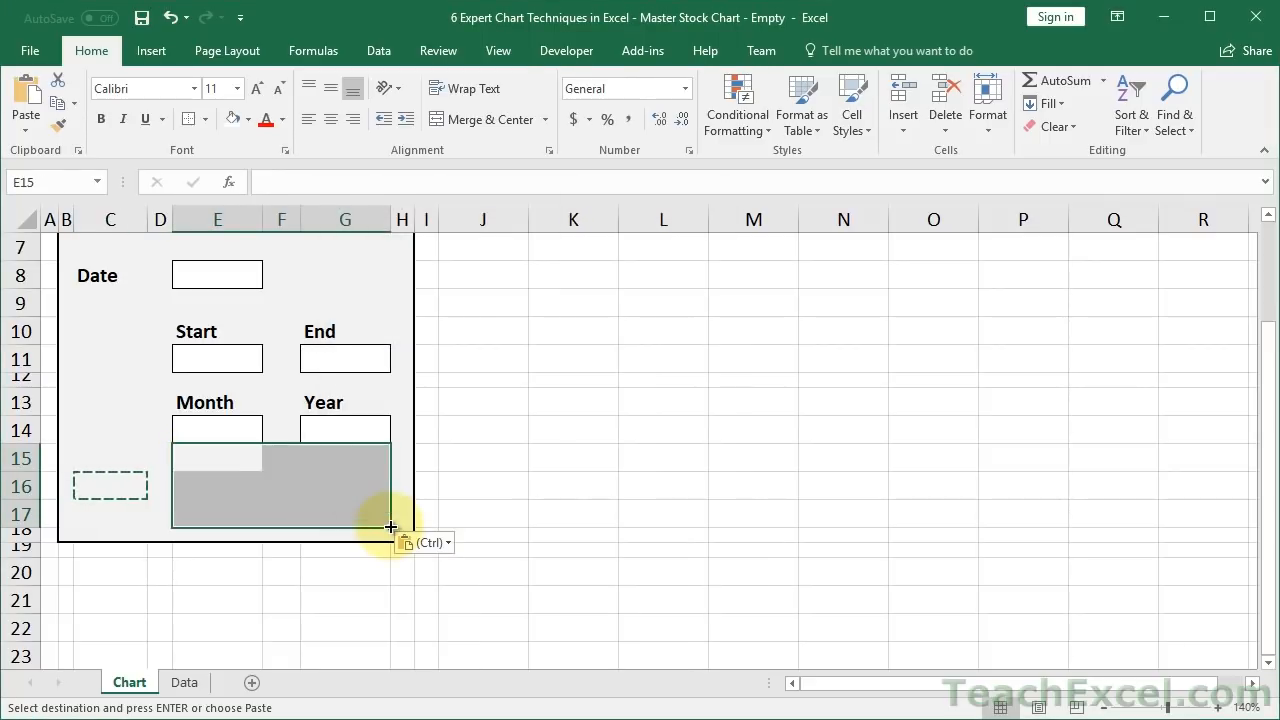
pyautogui.click(158, 464)
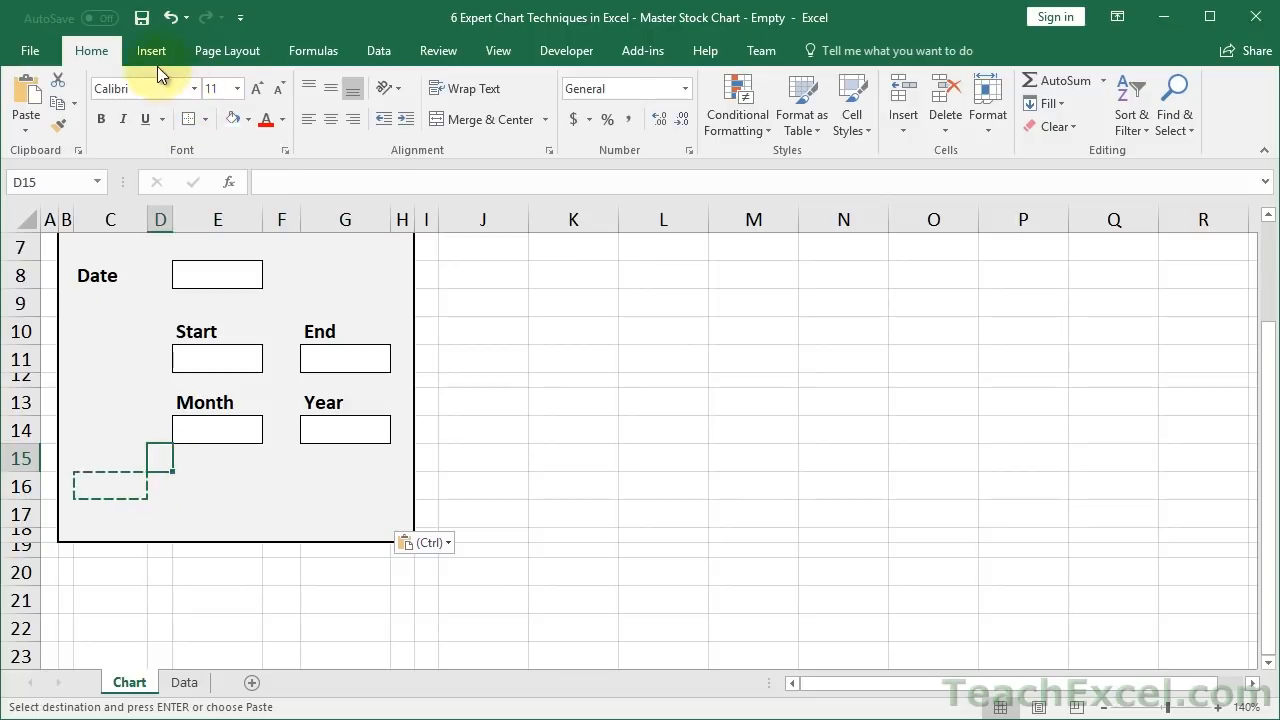
# Draw a rounded rectangle button about 0.3" high and 1.61" wide beneath the Month and Year boxes, with the text "Update Chart"
pyautogui.click(150, 52)
pyautogui.click(226, 118)
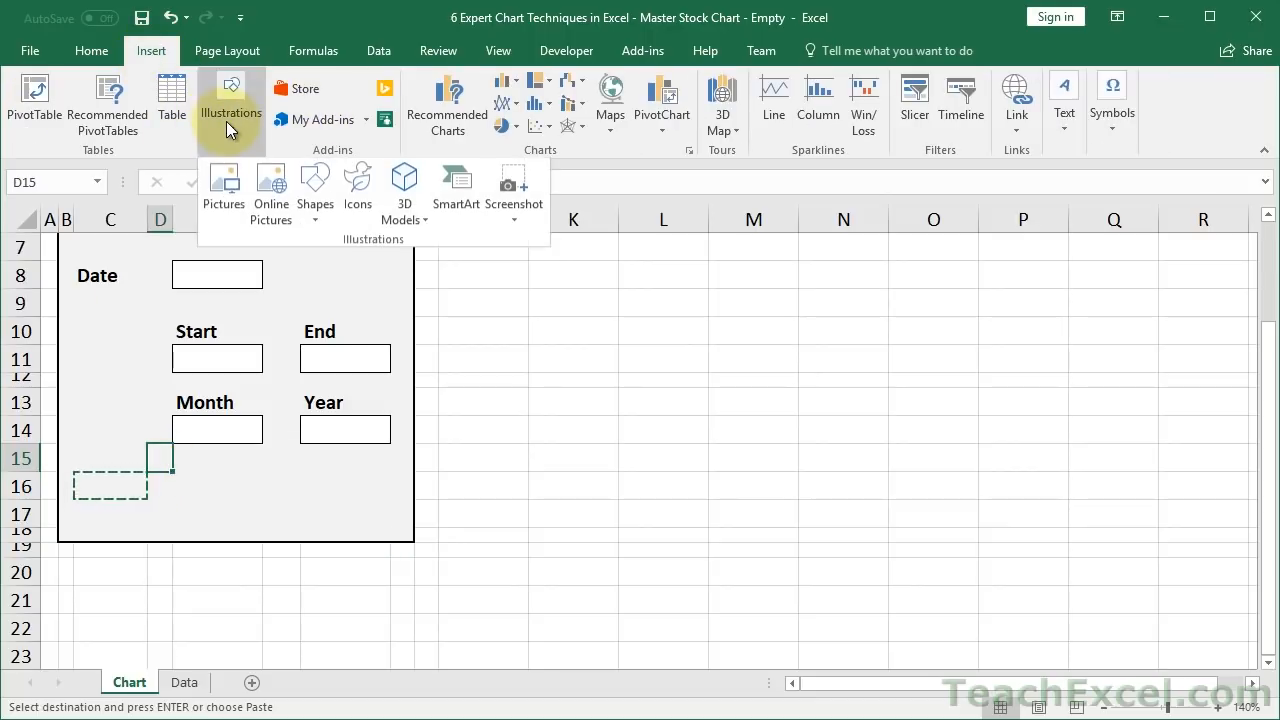
pyautogui.click(313, 194)
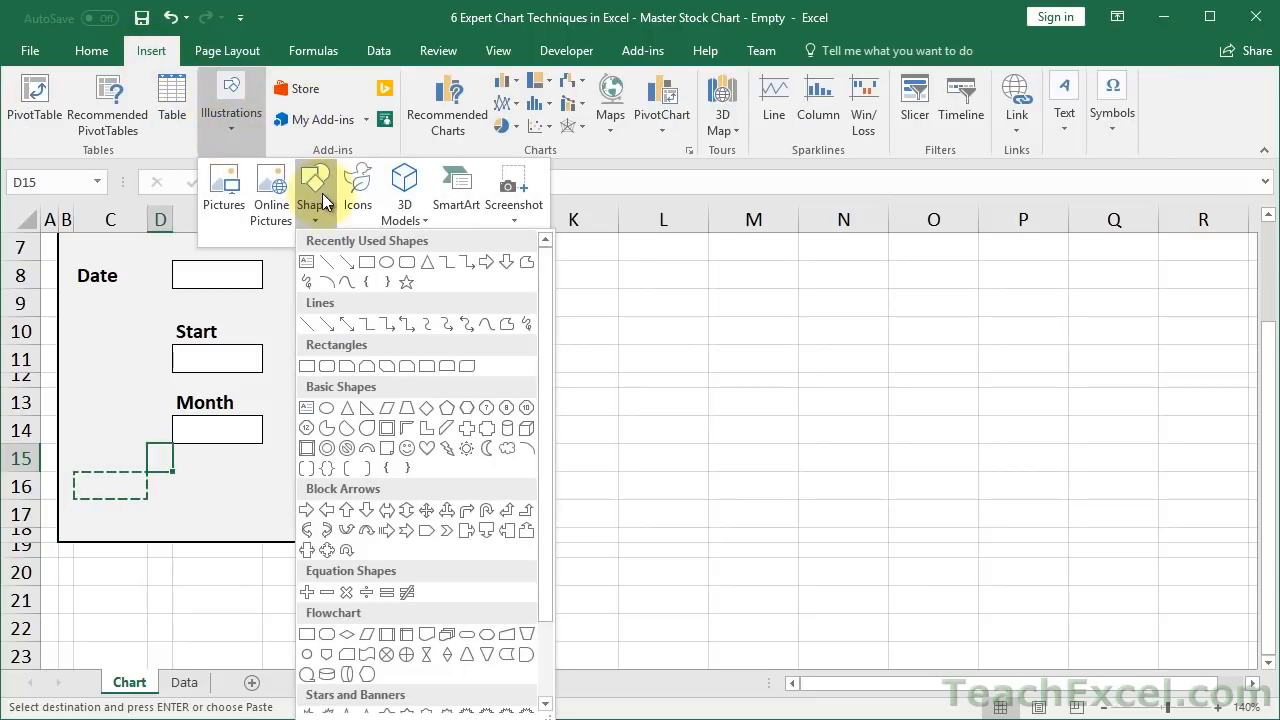
pyautogui.click(406, 262)
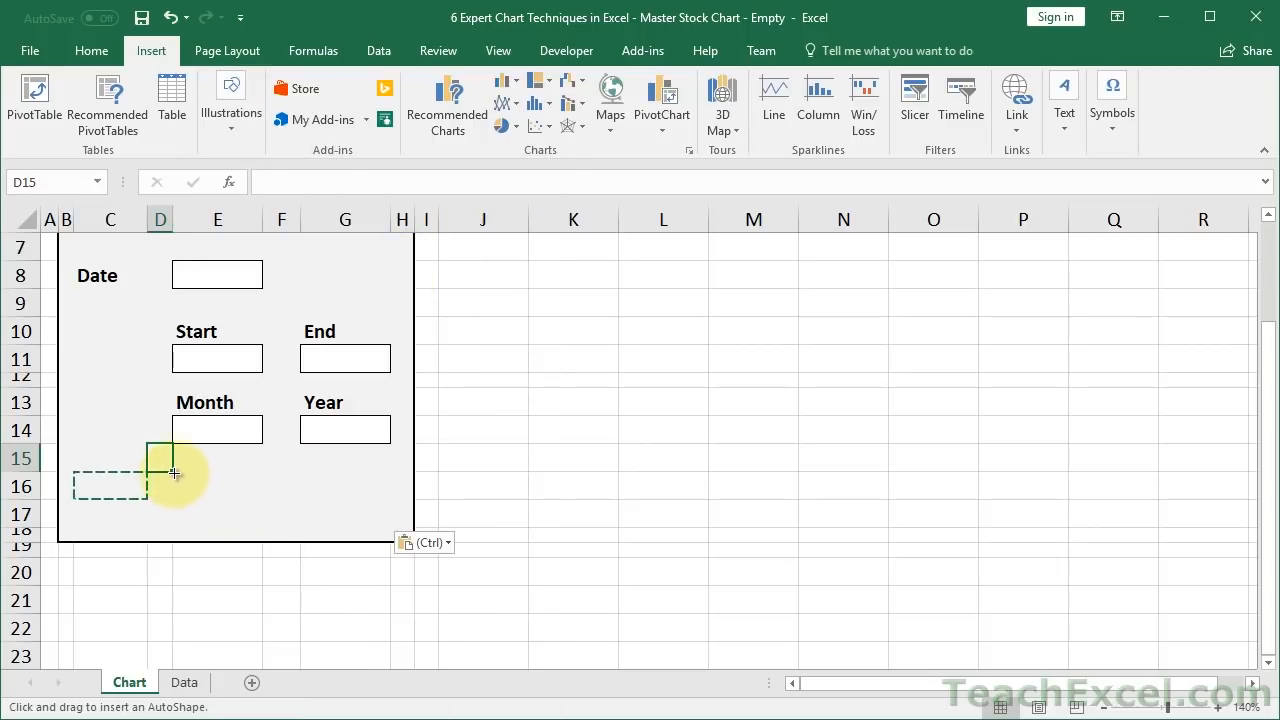
pyautogui.moveTo(174, 473)
pyautogui.mouseDown()
pyautogui.moveTo(391, 537)
pyautogui.moveTo(391, 514)
pyautogui.mouseUp()
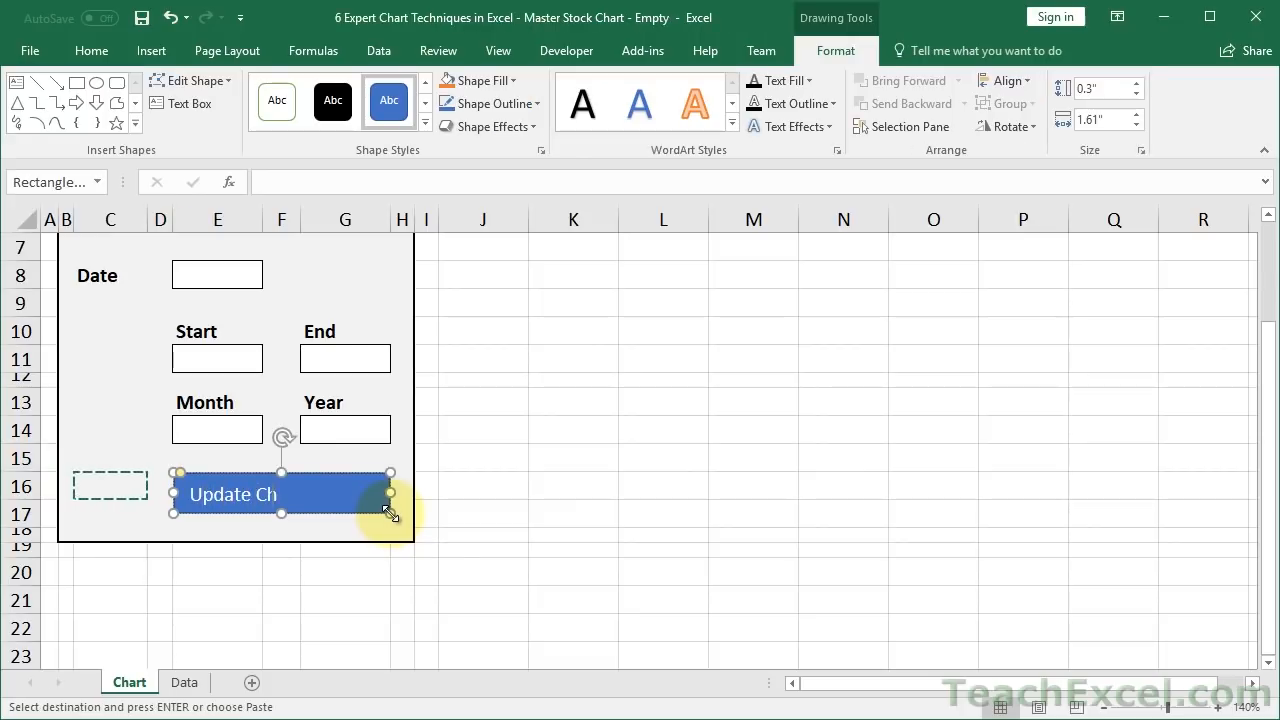
pyautogui.press('Escape')
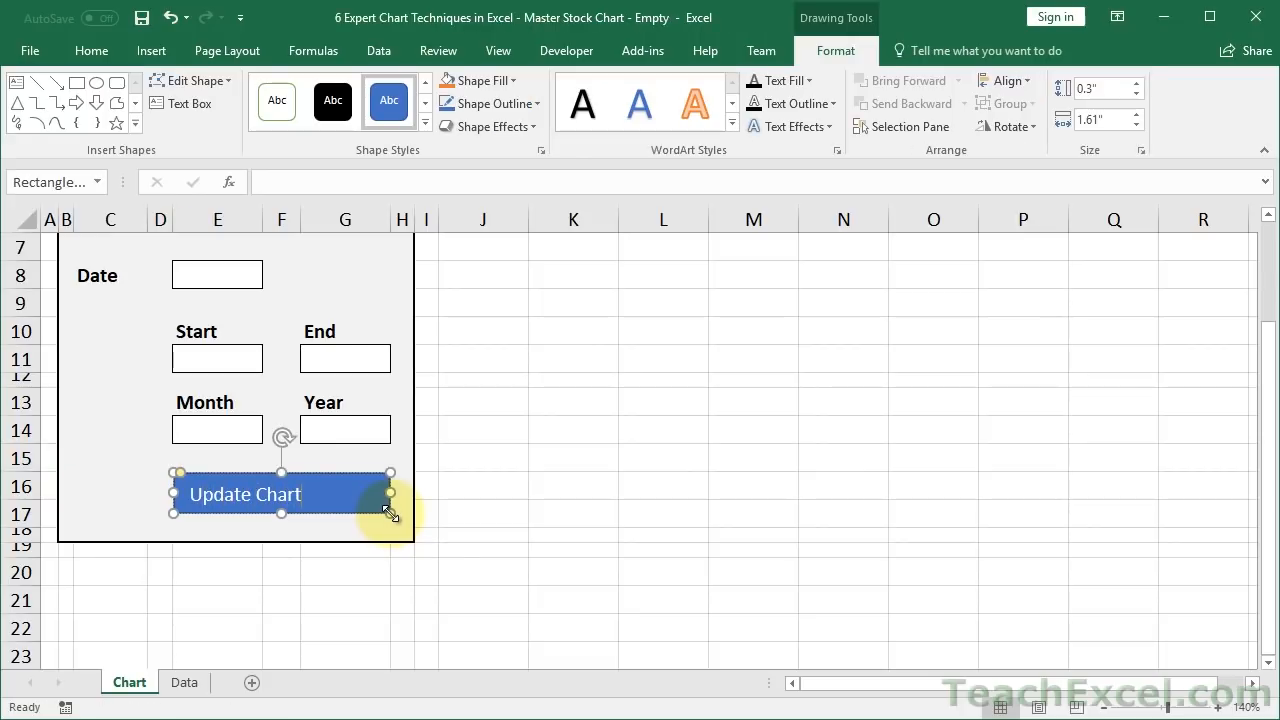
# Center the Update Chart button's text horizontally and make it bold
pyautogui.click(89, 45)
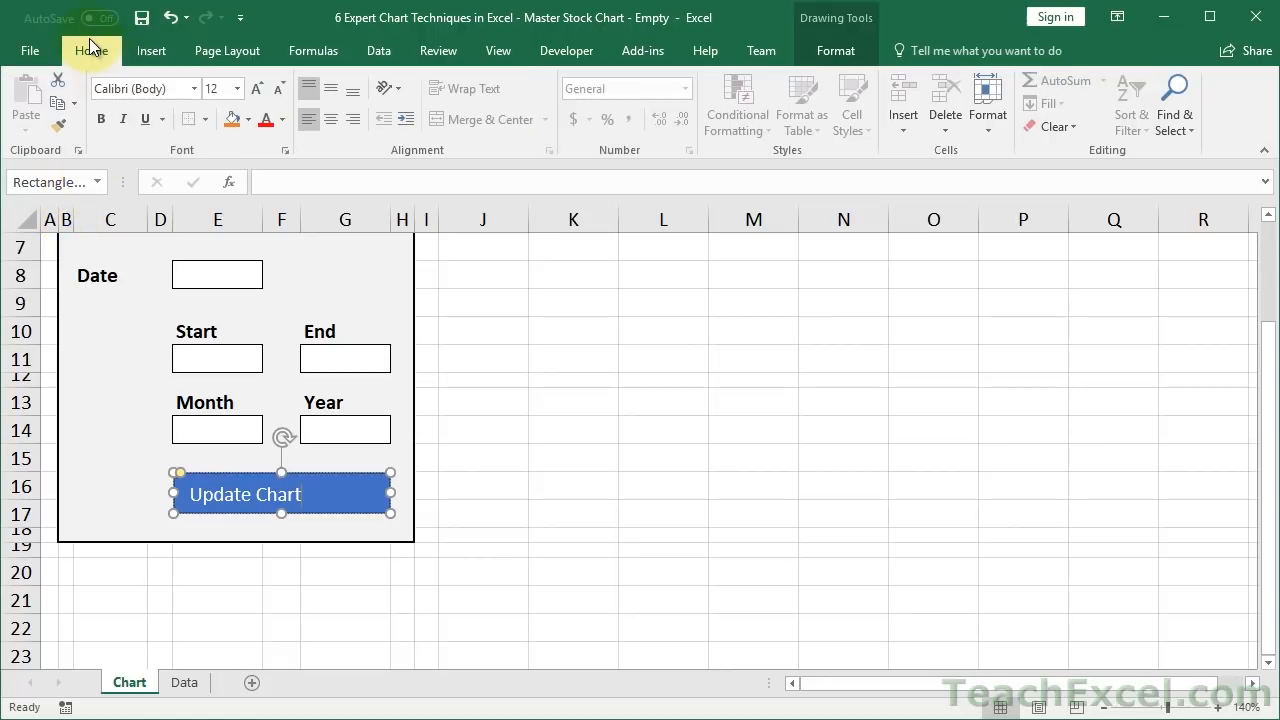
pyautogui.click(103, 120)
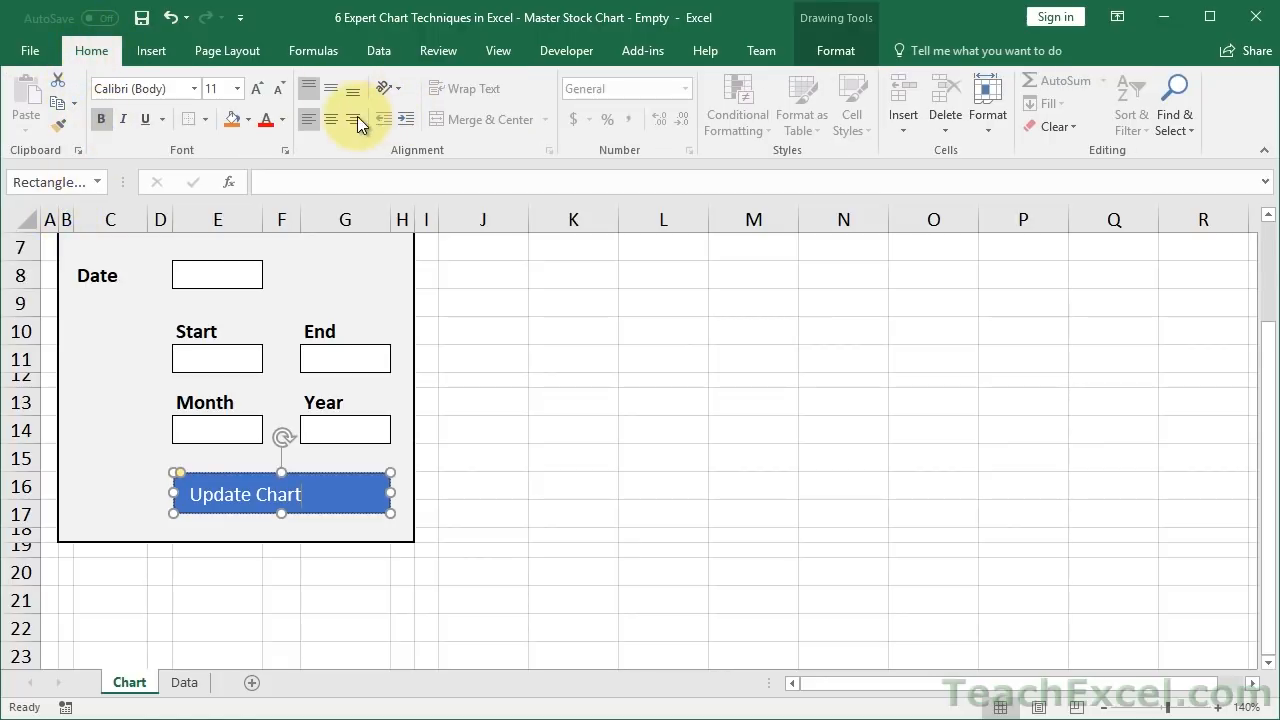
pyautogui.click(330, 119)
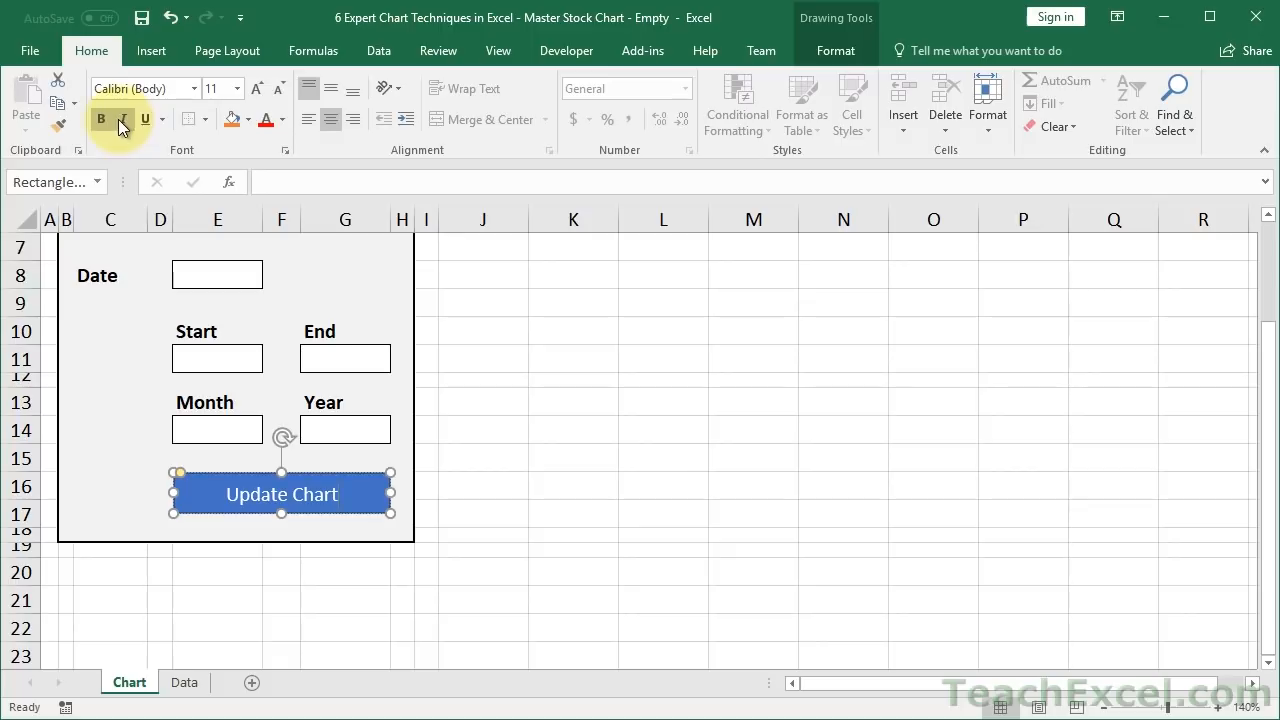
pyautogui.click(200, 499)
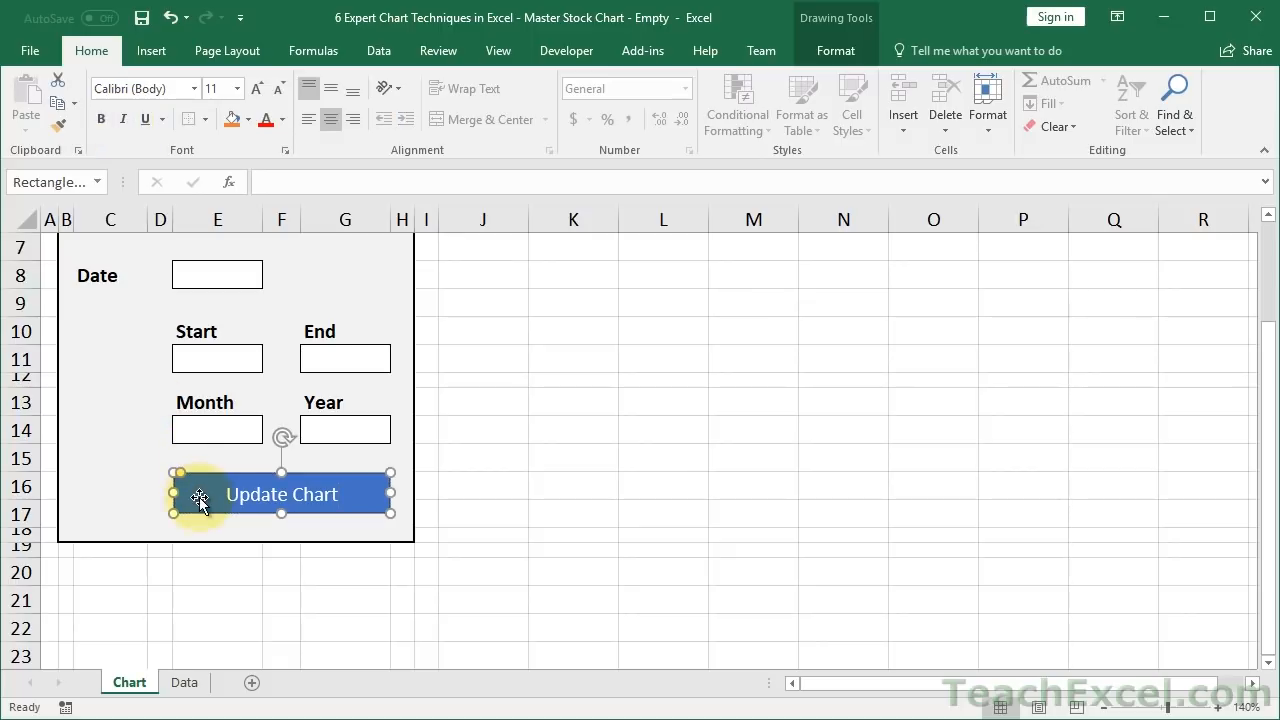
pyautogui.click(100, 120)
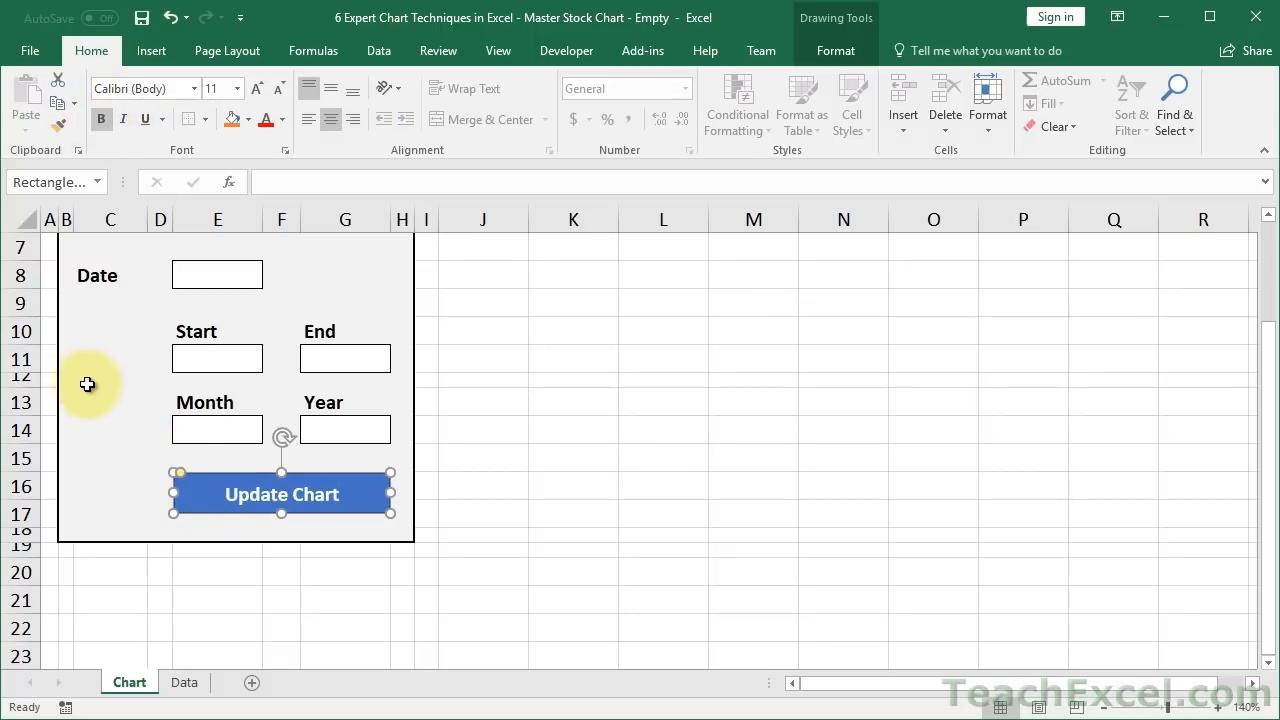
pyautogui.click(124, 480)
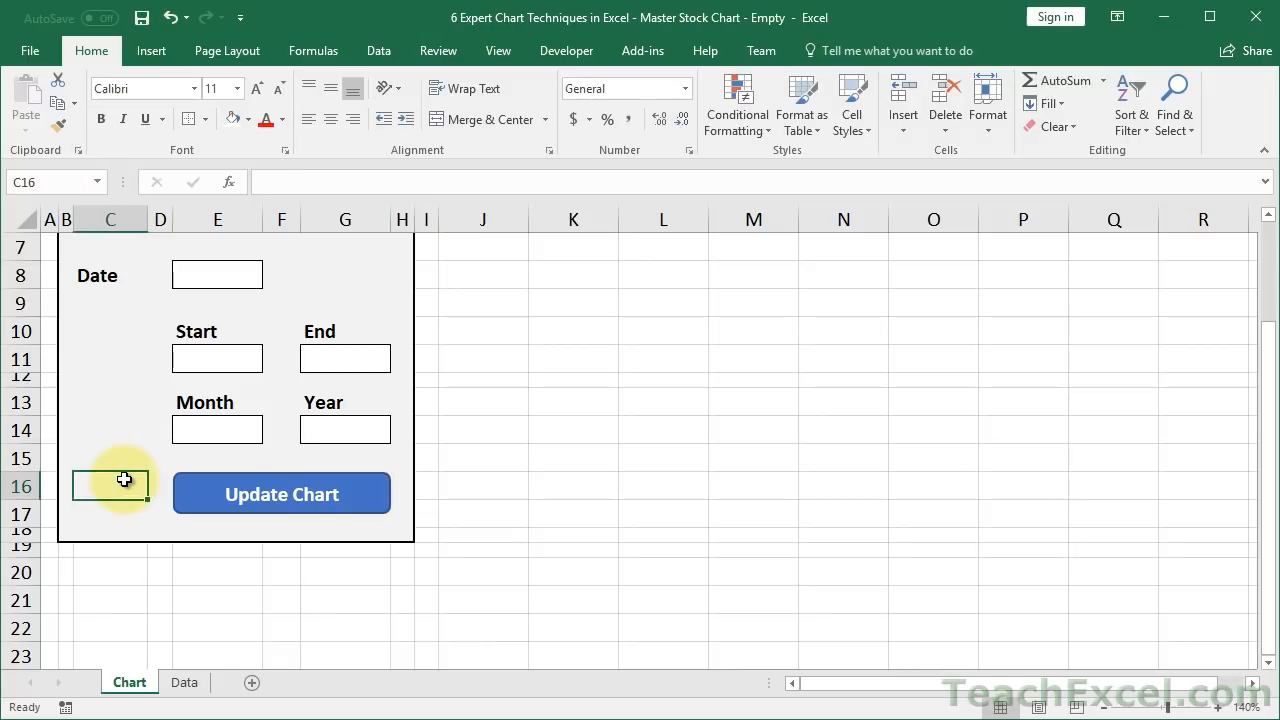
# Insert a 2-D clustered column chart based on the price table on the Data sheet
pyautogui.scroll(2, 123, 477)
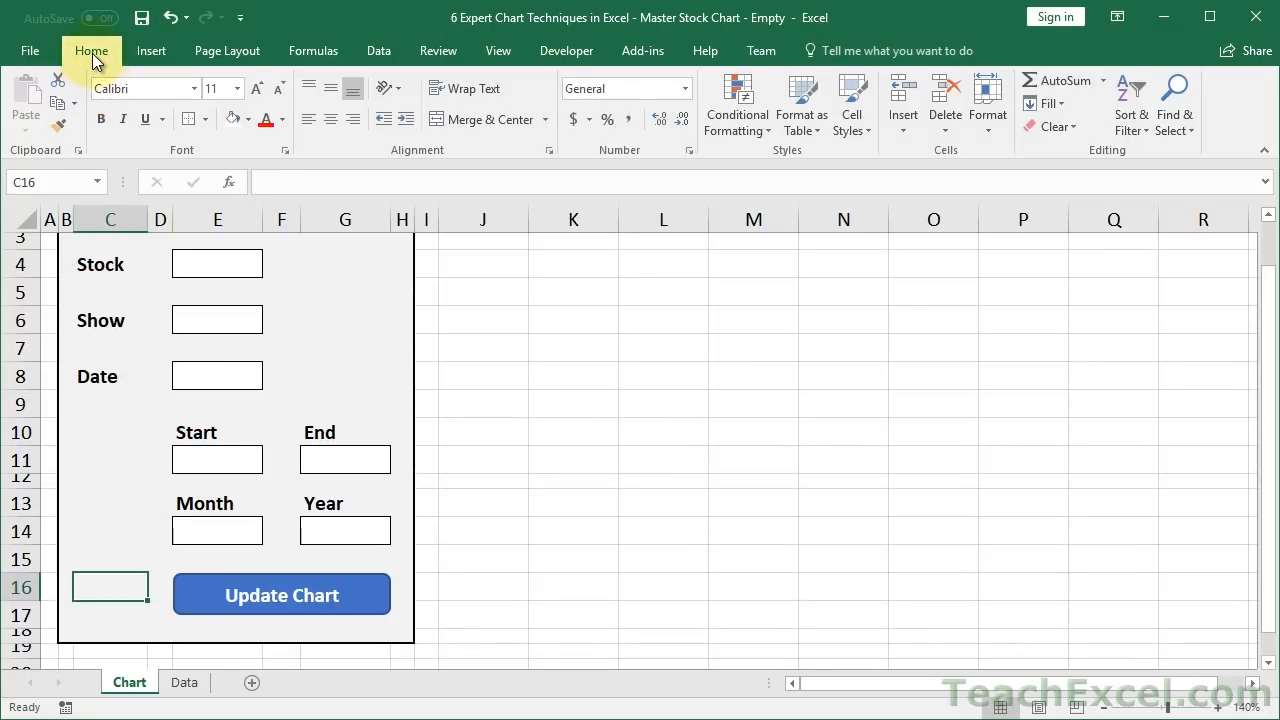
pyautogui.doubleClick(92, 55)
pyautogui.scroll(1, 528, 306)
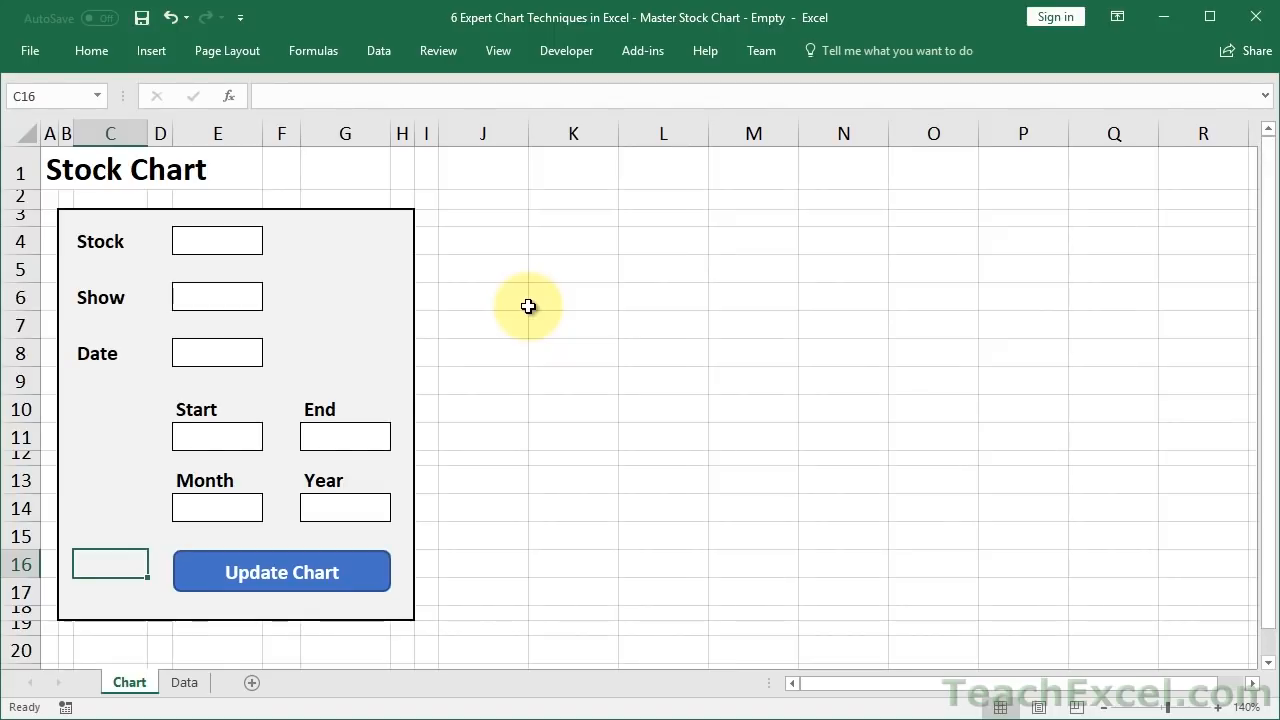
pyautogui.click(182, 684)
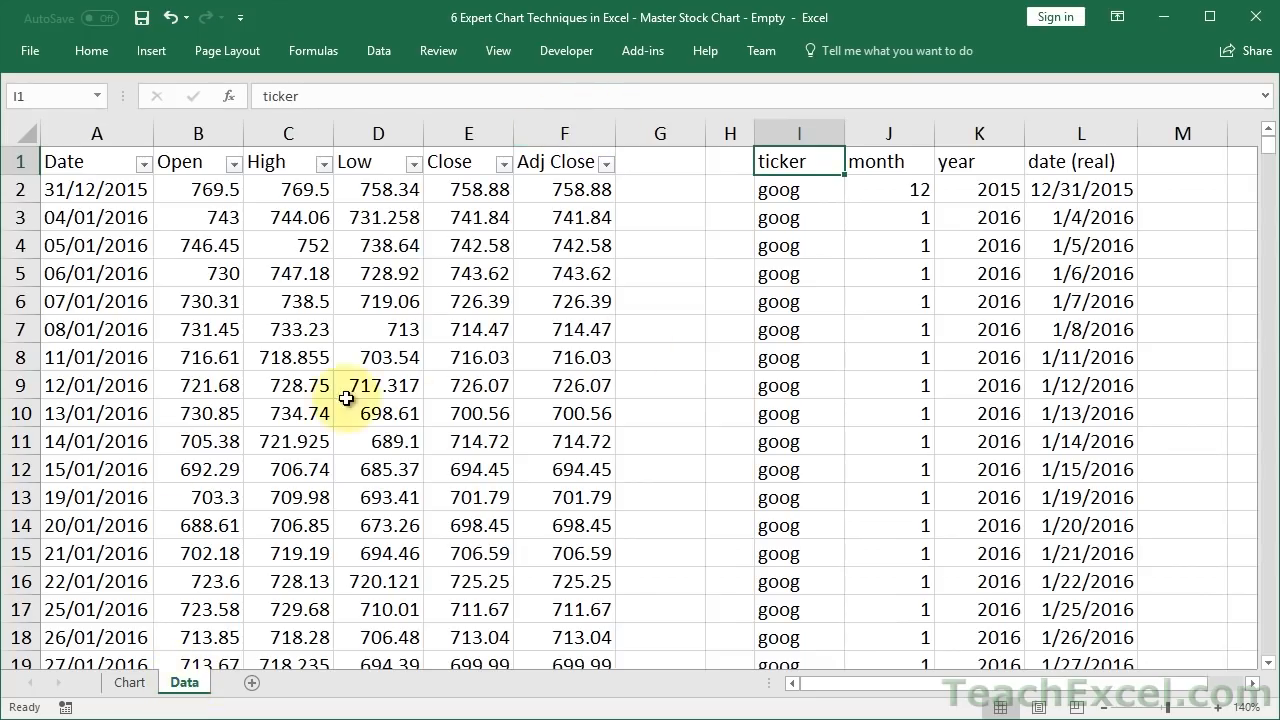
pyautogui.click(83, 46)
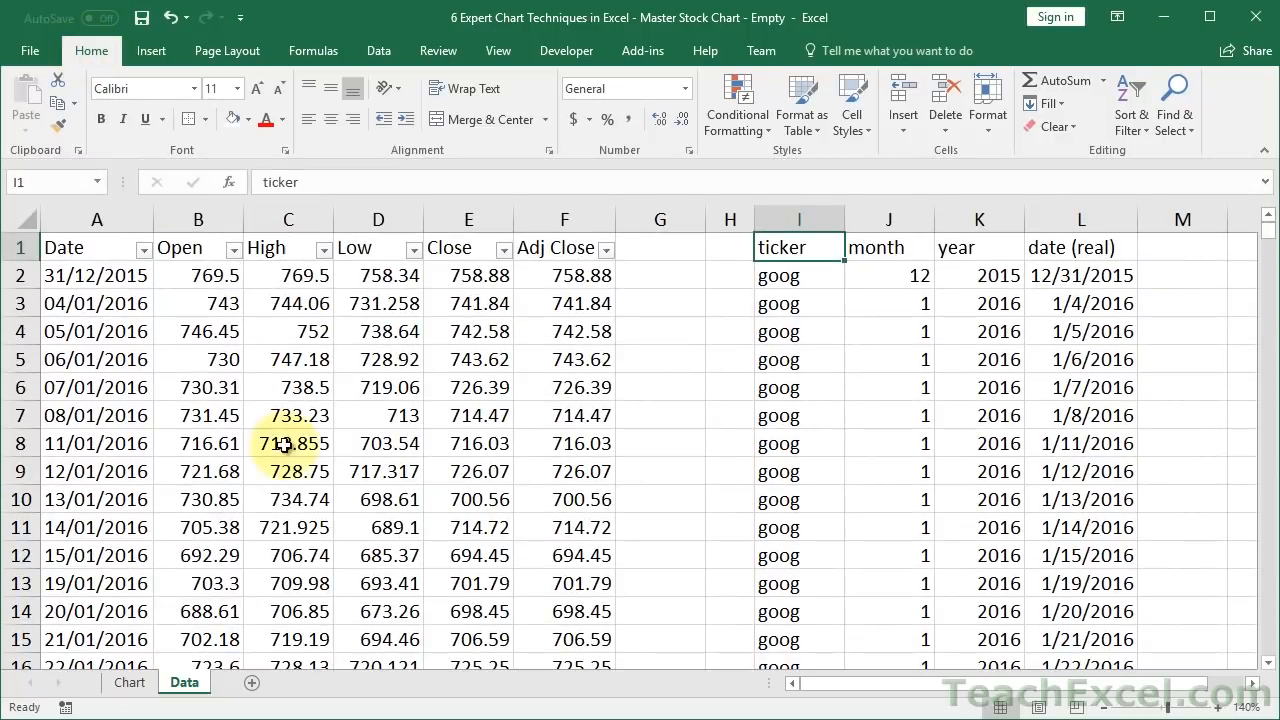
pyautogui.click(165, 410)
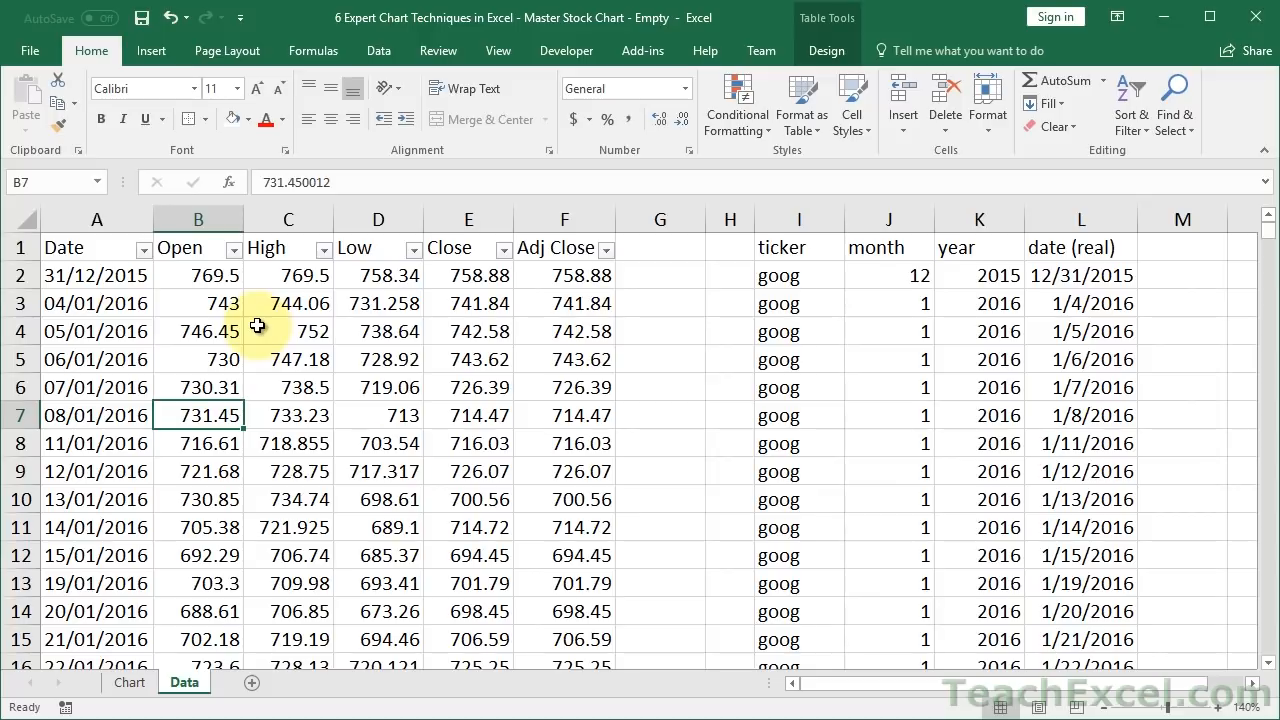
pyautogui.click(140, 48)
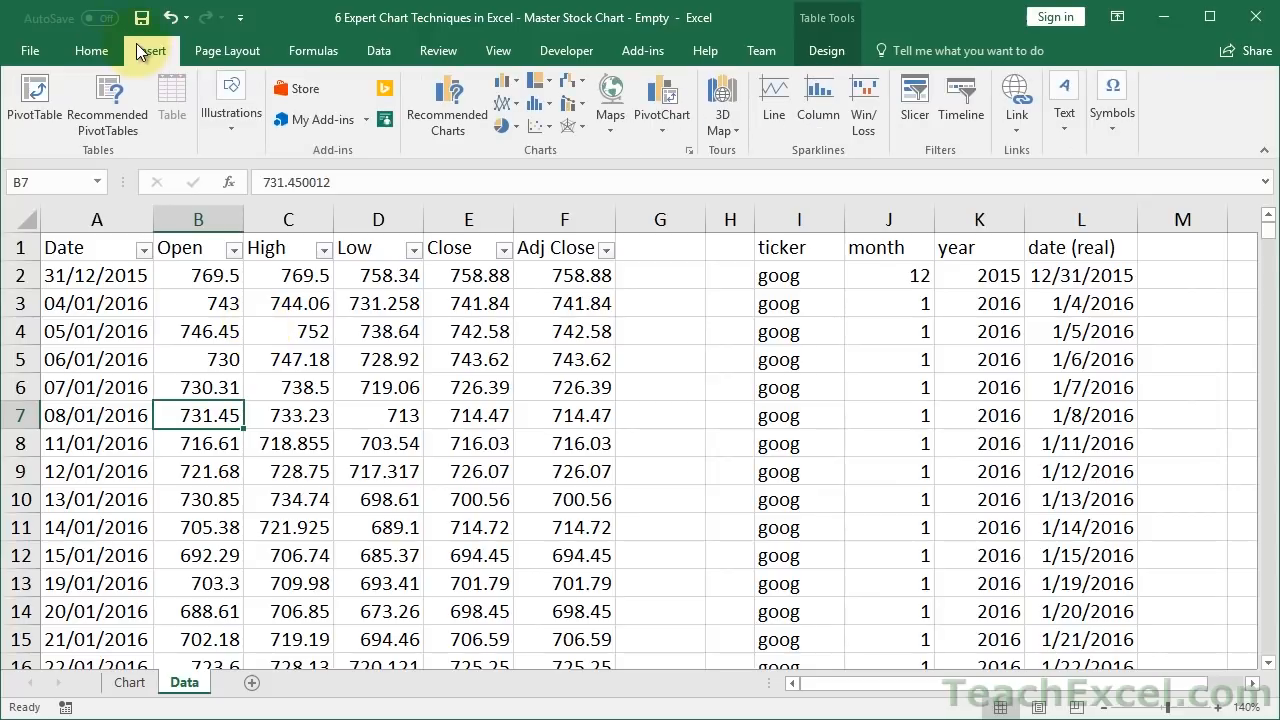
pyautogui.click(507, 80)
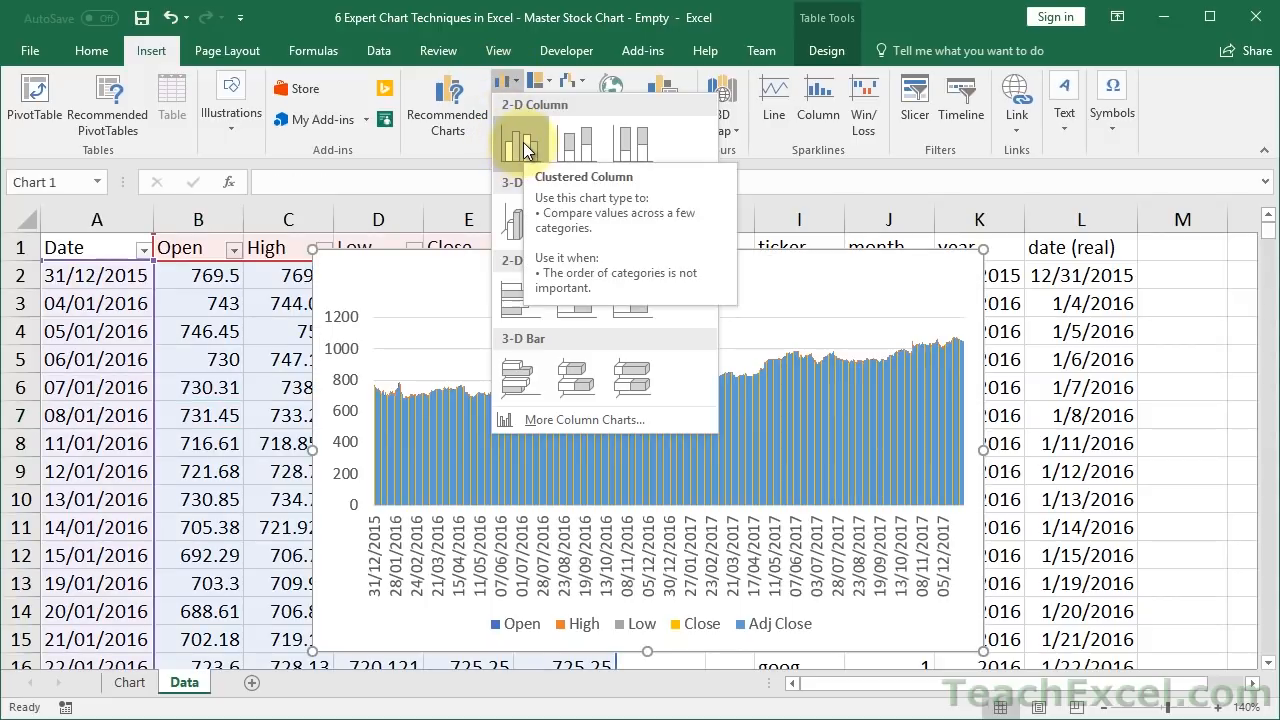
pyautogui.click(523, 145)
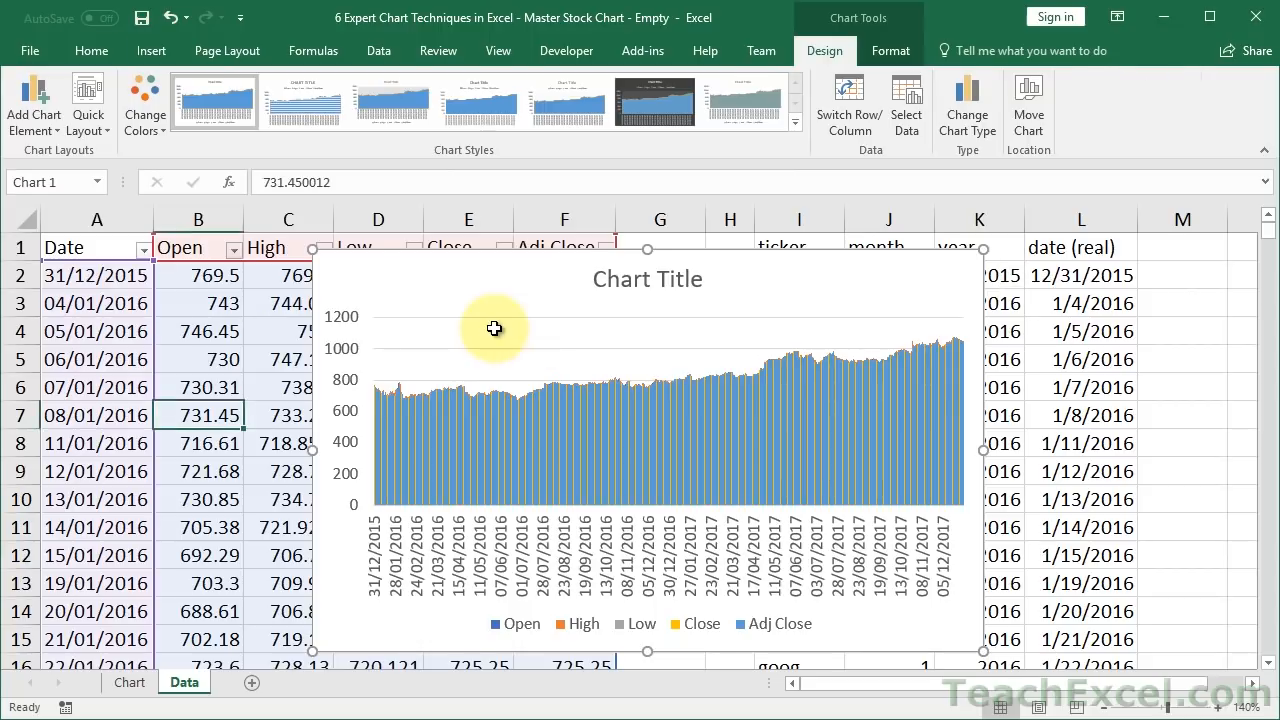
# Move the new column chart from the Data sheet to the Chart sheet and place it beside the input panel
pyautogui.hotkey('ctrl', 'x')
pyautogui.click(128, 684)
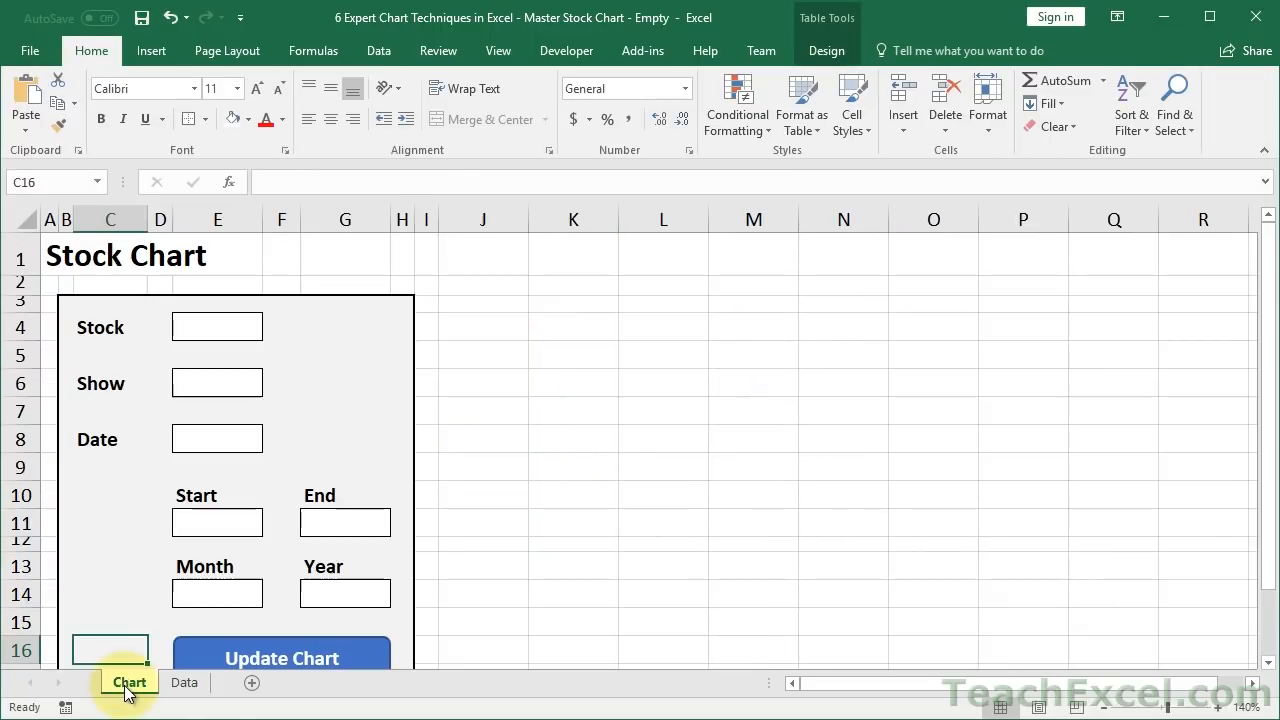
pyautogui.hotkey('ctrl', 'v')
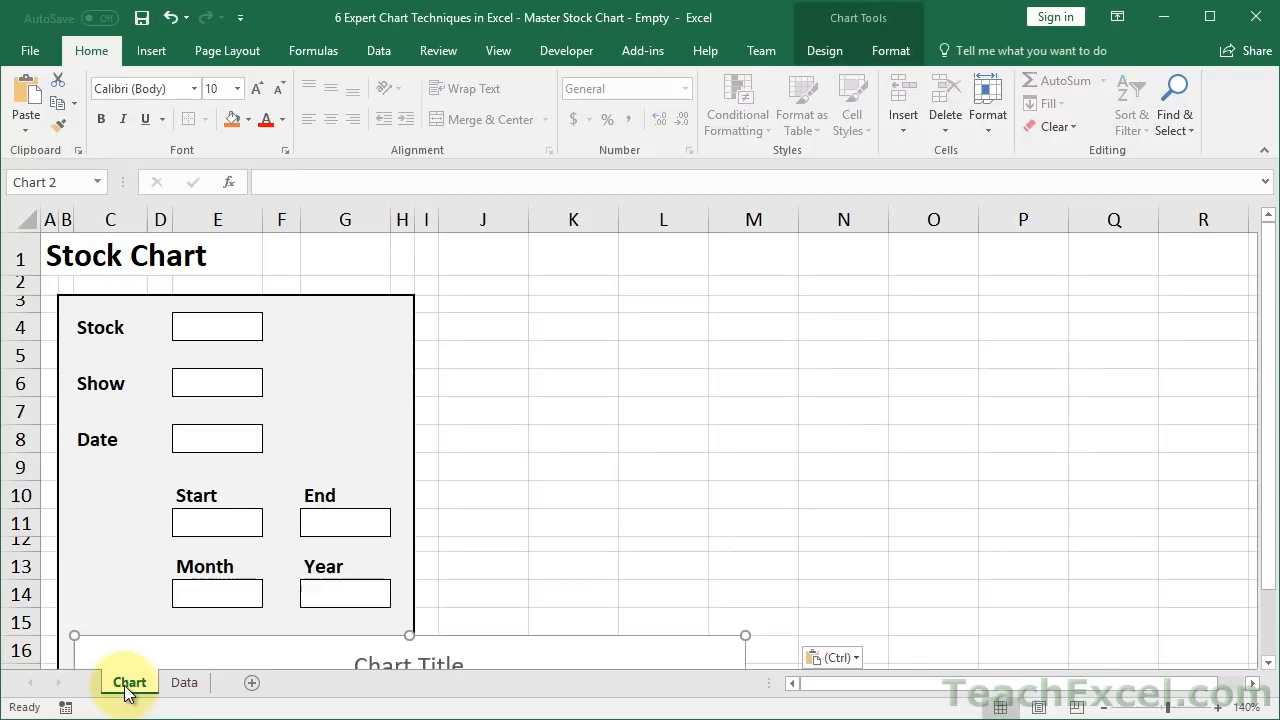
pyautogui.moveTo(563, 654); pyautogui.dragTo(1035, 276)
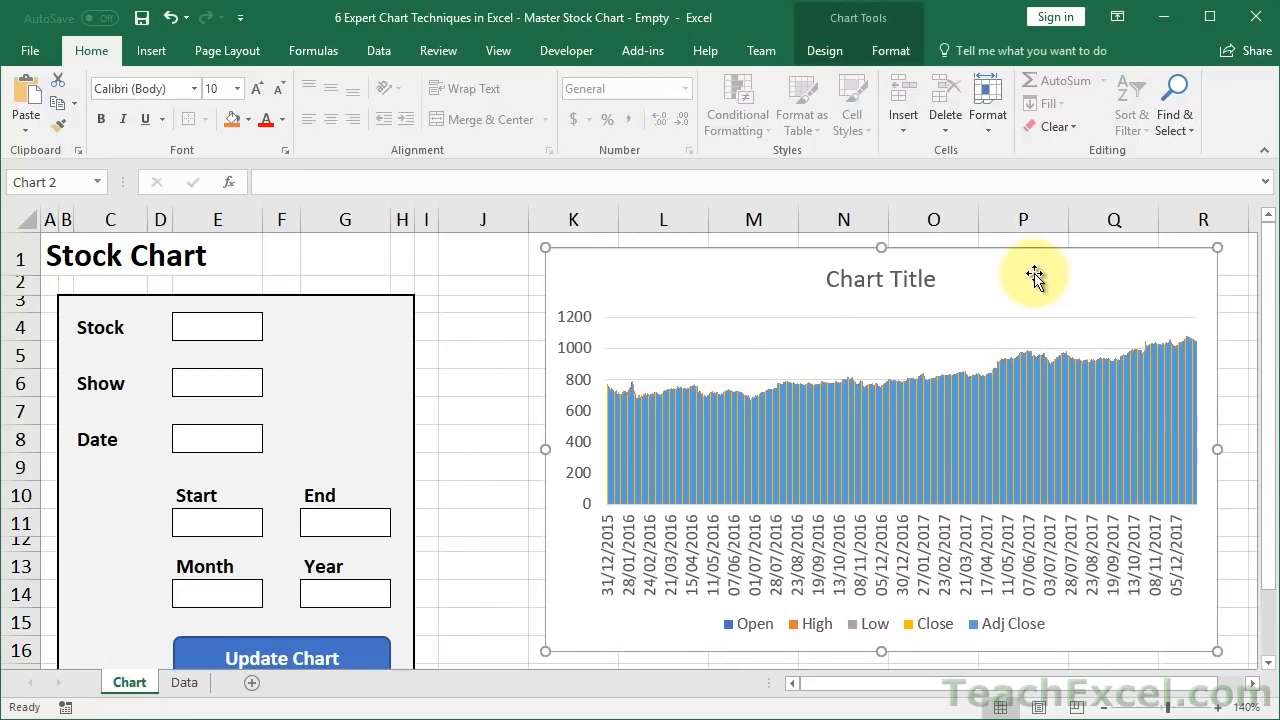
# Enlarge the chart to roughly the input panel's height and adjust its position beside the panel
pyautogui.doubleClick(91, 56)
pyautogui.moveTo(677, 213); pyautogui.dragTo(696, 218)
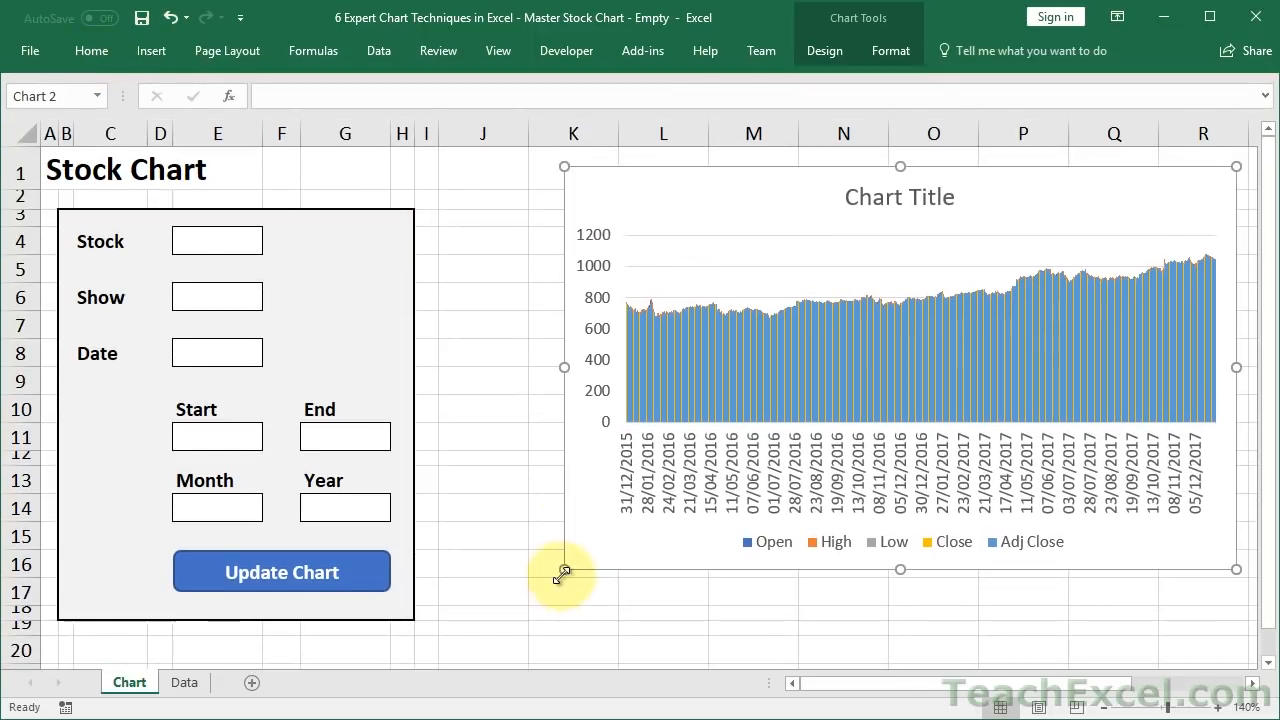
pyautogui.moveTo(564, 570); pyautogui.dragTo(518, 620)
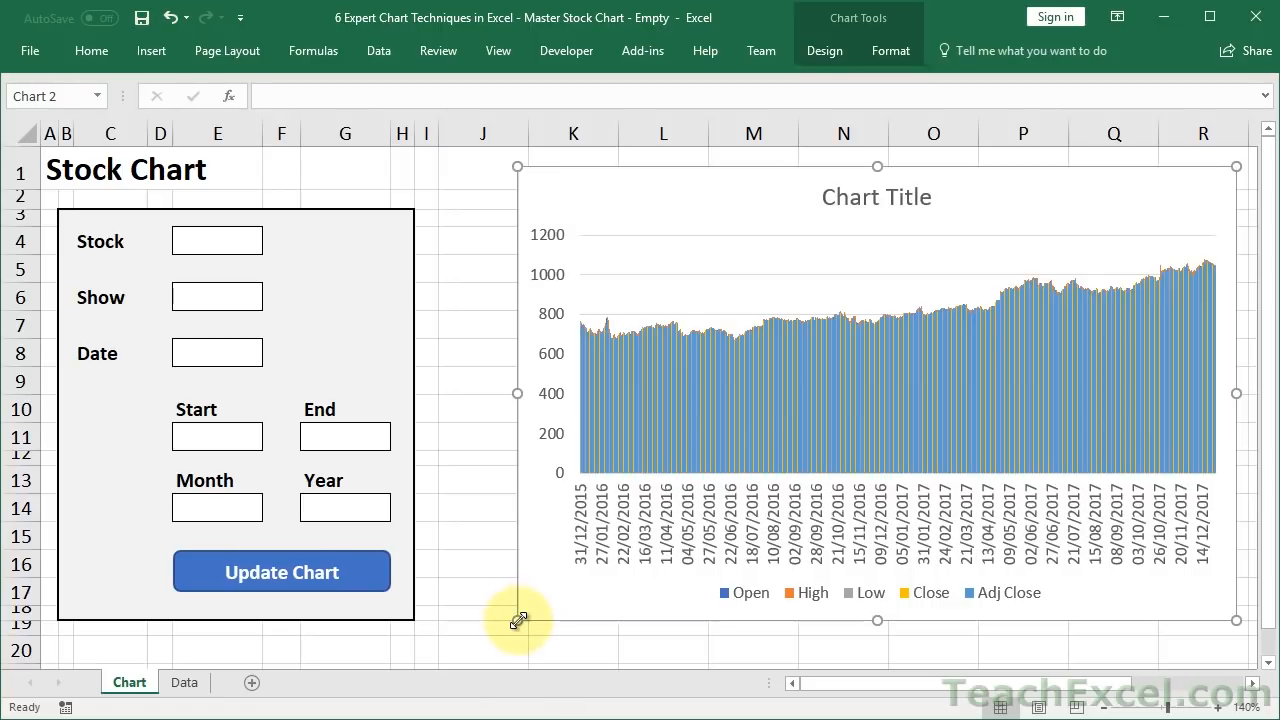
pyautogui.moveTo(694, 200); pyautogui.dragTo(690, 218)
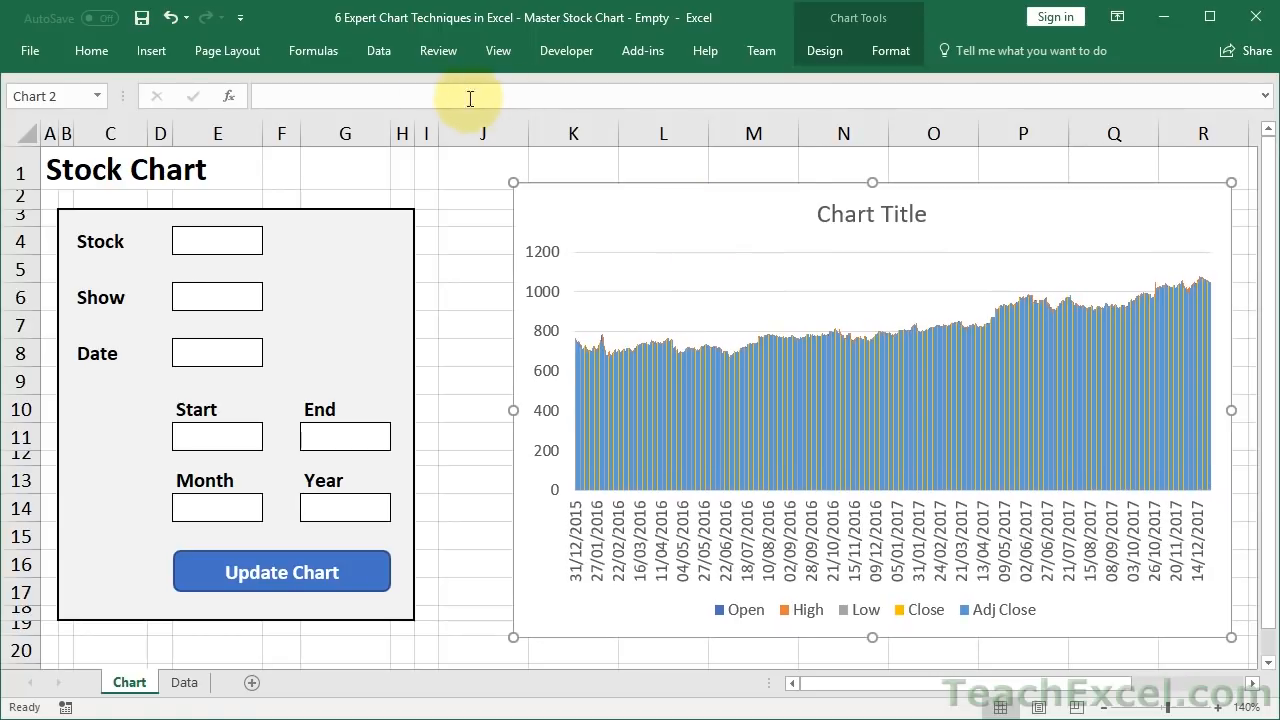
# Hide the gridlines on the Chart sheet
pyautogui.click(500, 57)
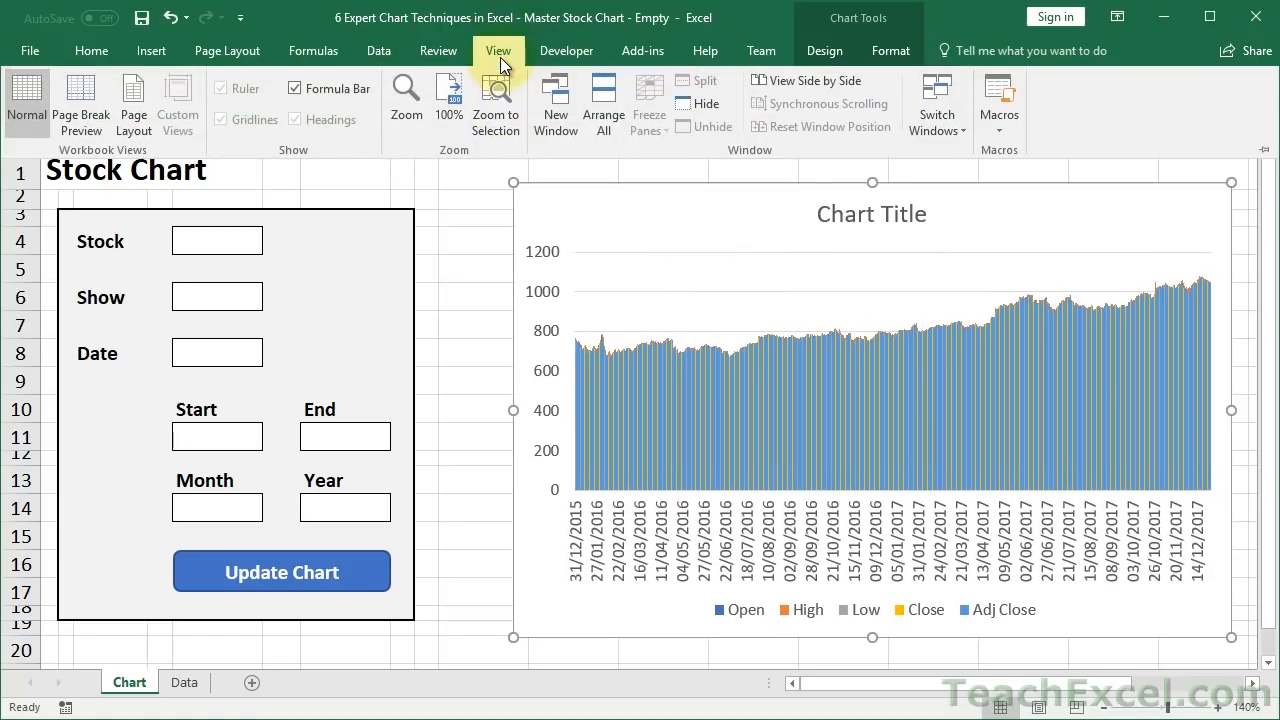
pyautogui.doubleClick(500, 57)
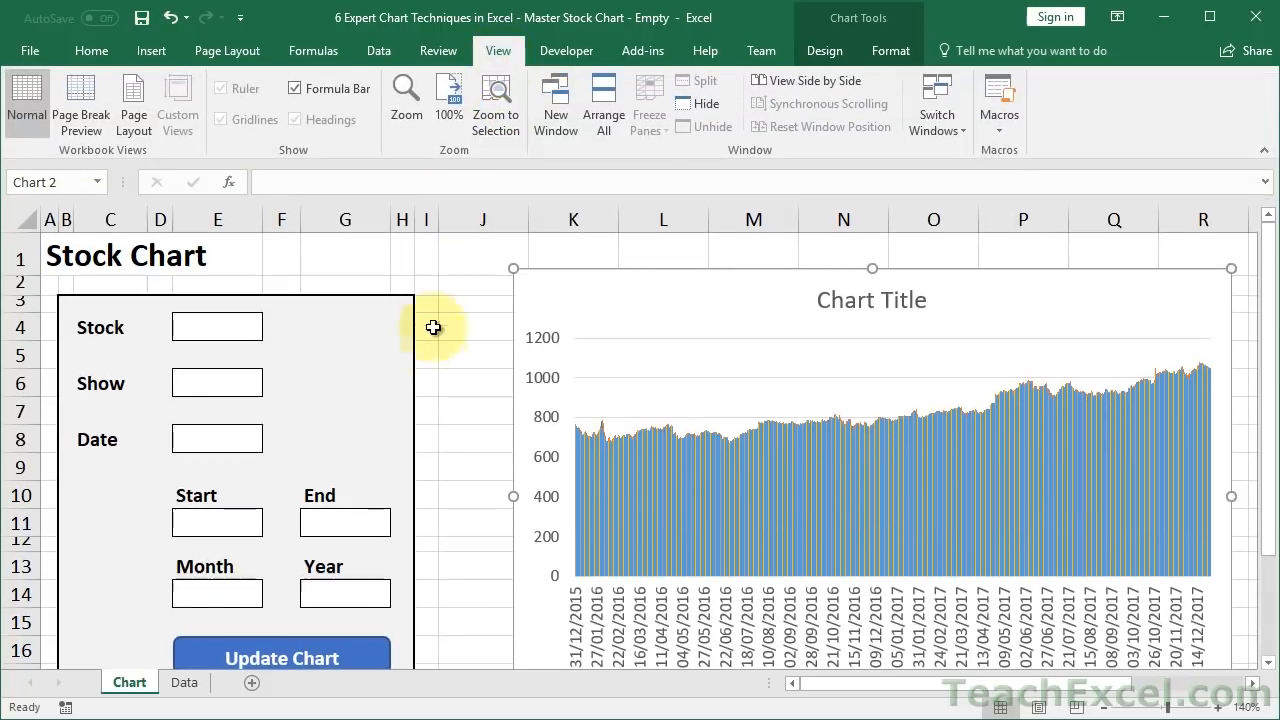
pyautogui.click(480, 262)
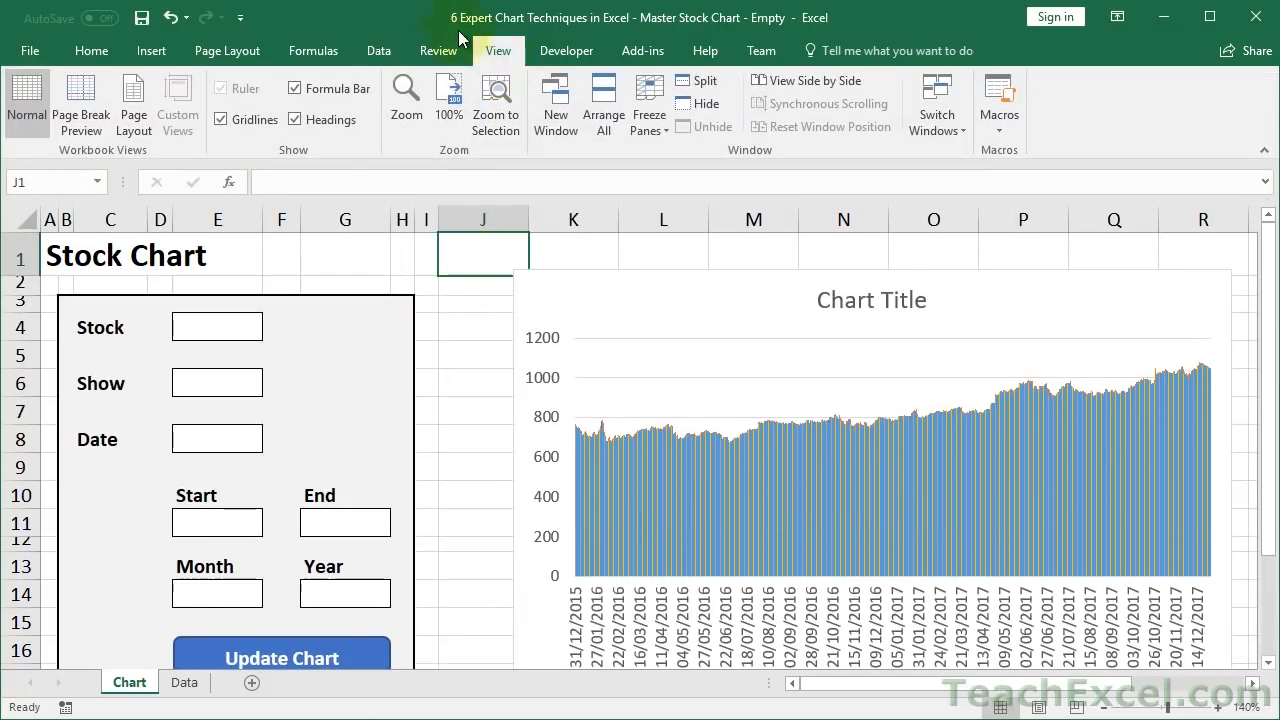
pyautogui.click(221, 119)
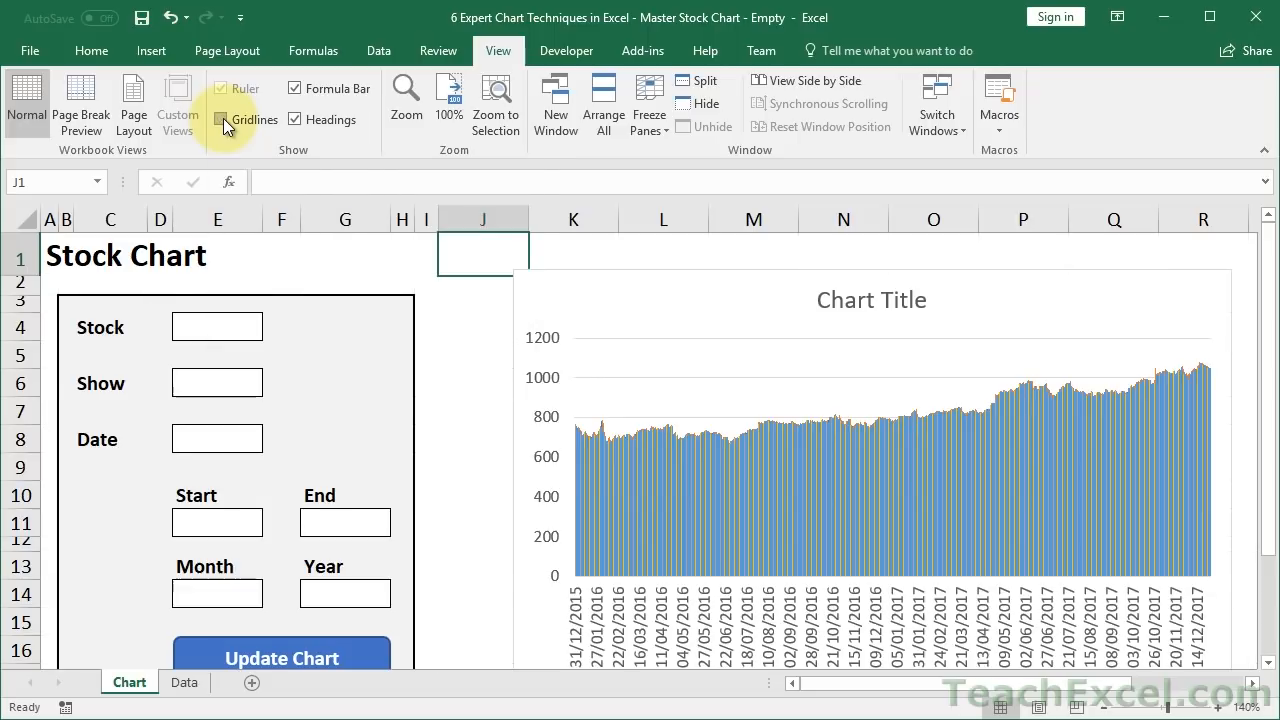
# Try hiding the row and column headings and the formula bar, and restore both
pyautogui.click(296, 120)
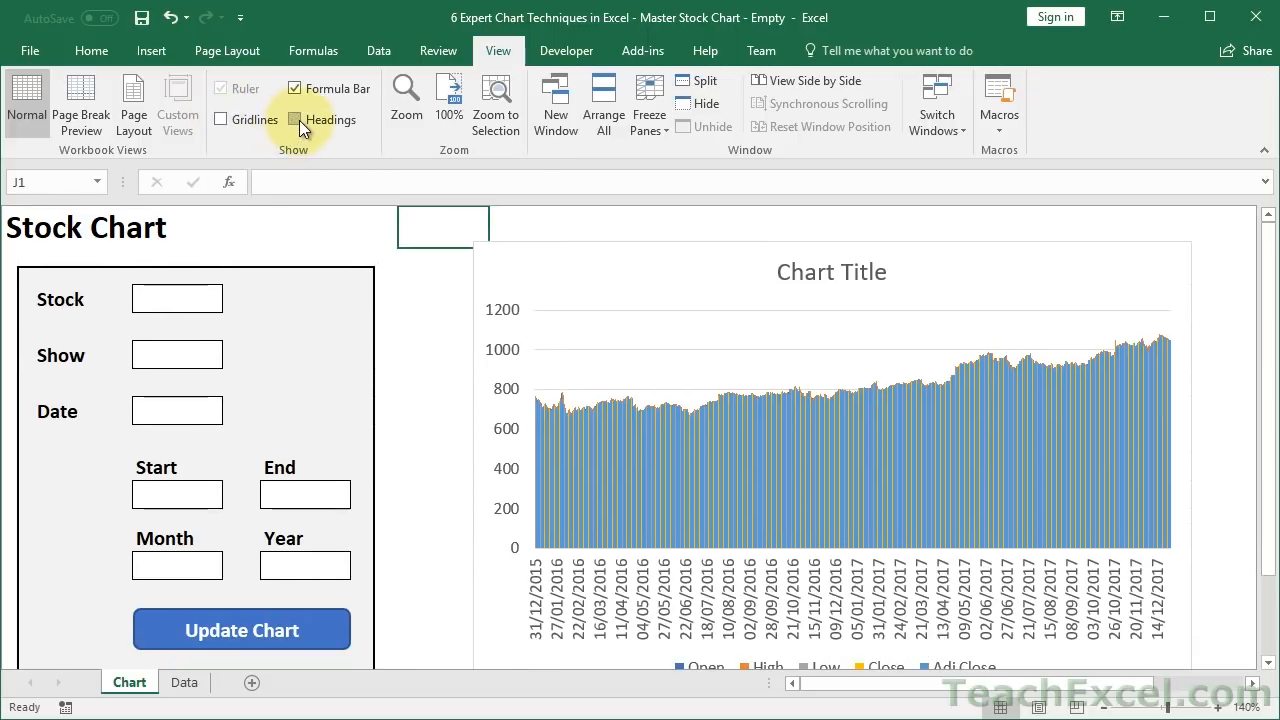
pyautogui.click(294, 89)
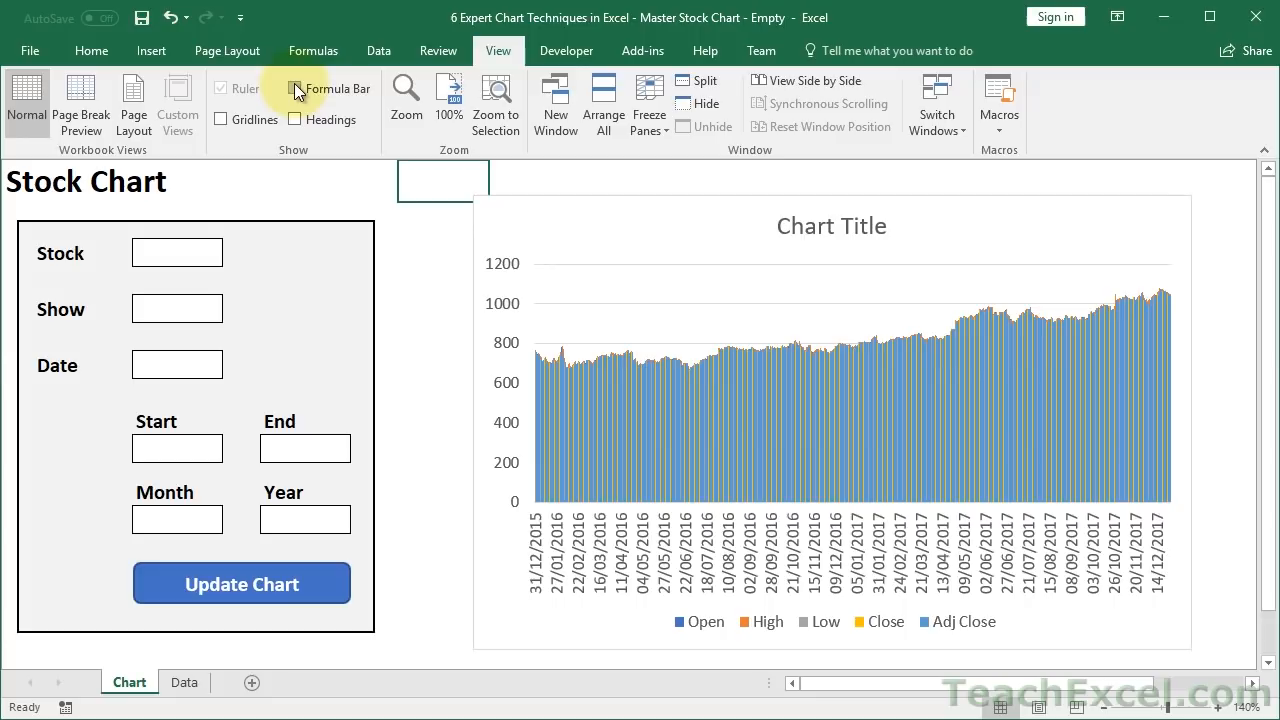
pyautogui.click(295, 89)
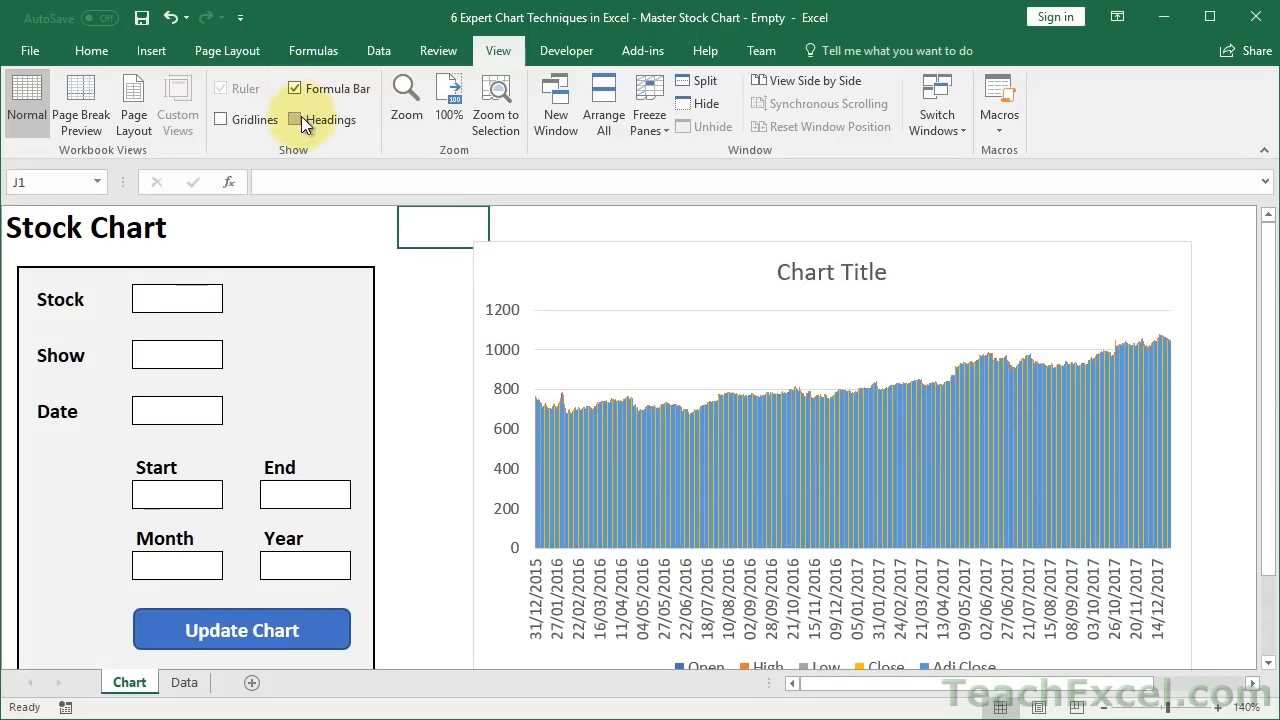
pyautogui.click(295, 120)
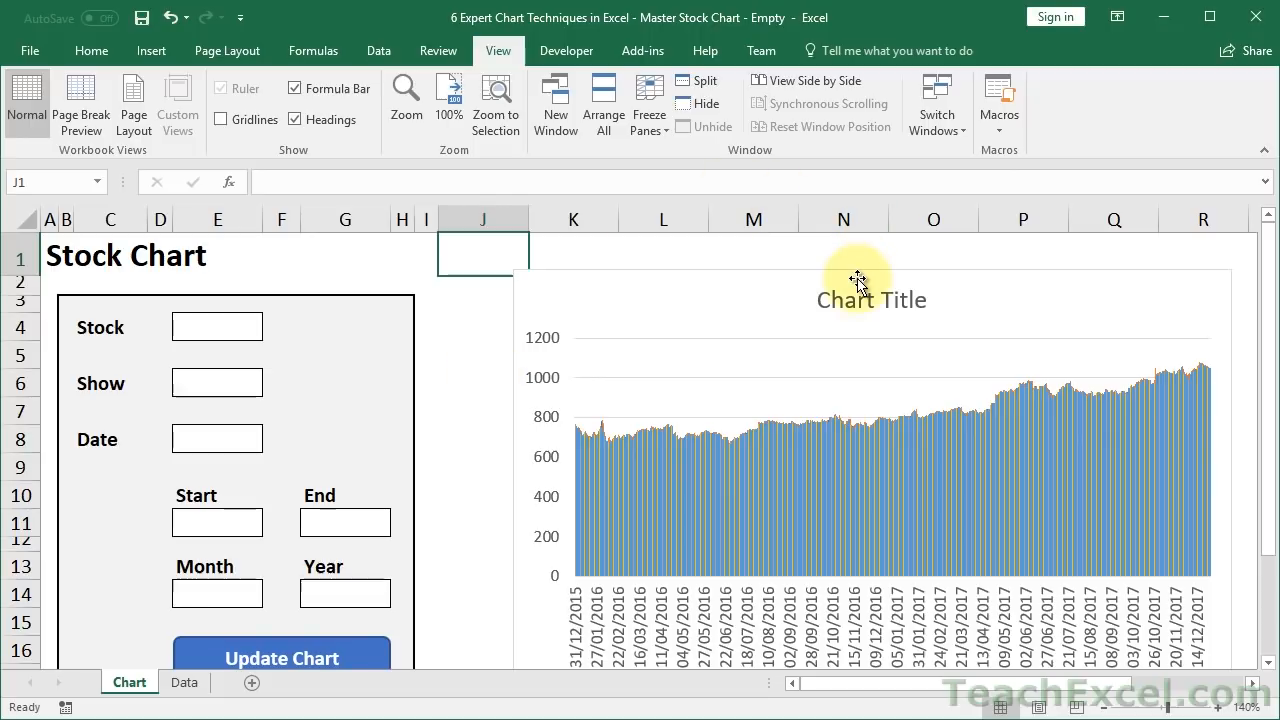
# Link the chart title to the Stock entry cell E4 on the Chart sheet
pyautogui.click(82, 54)
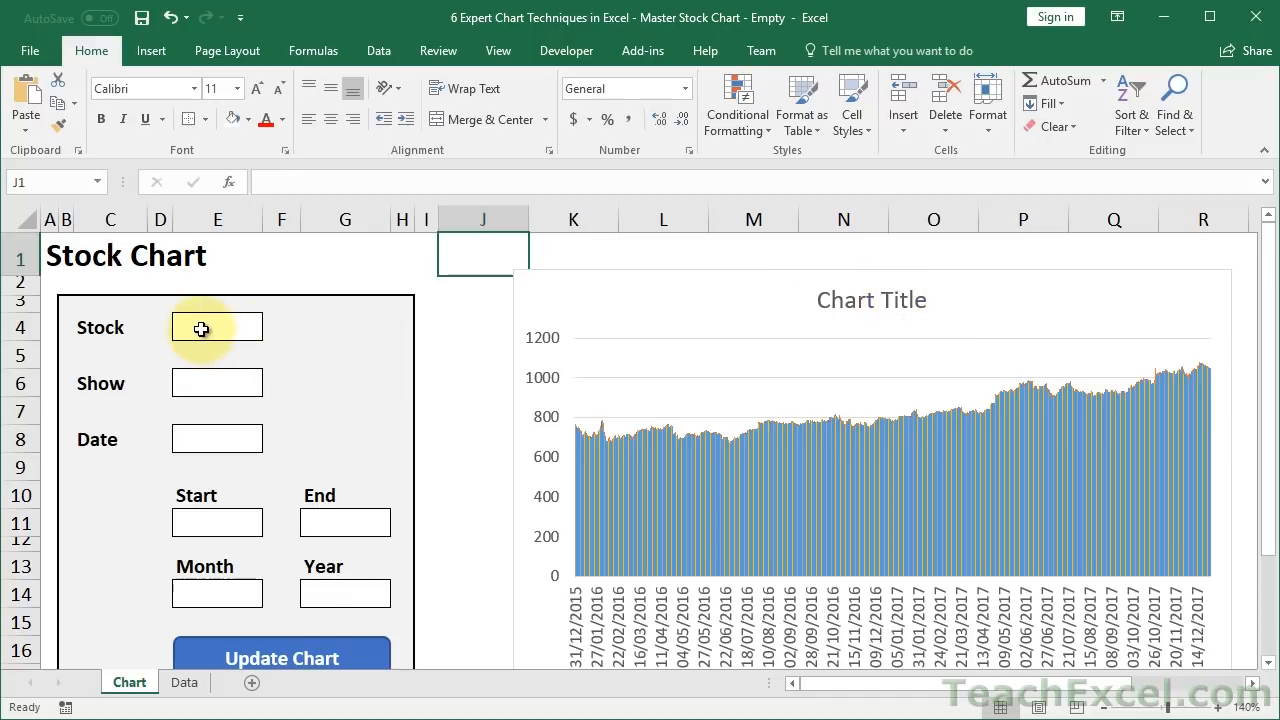
pyautogui.click(772, 322)
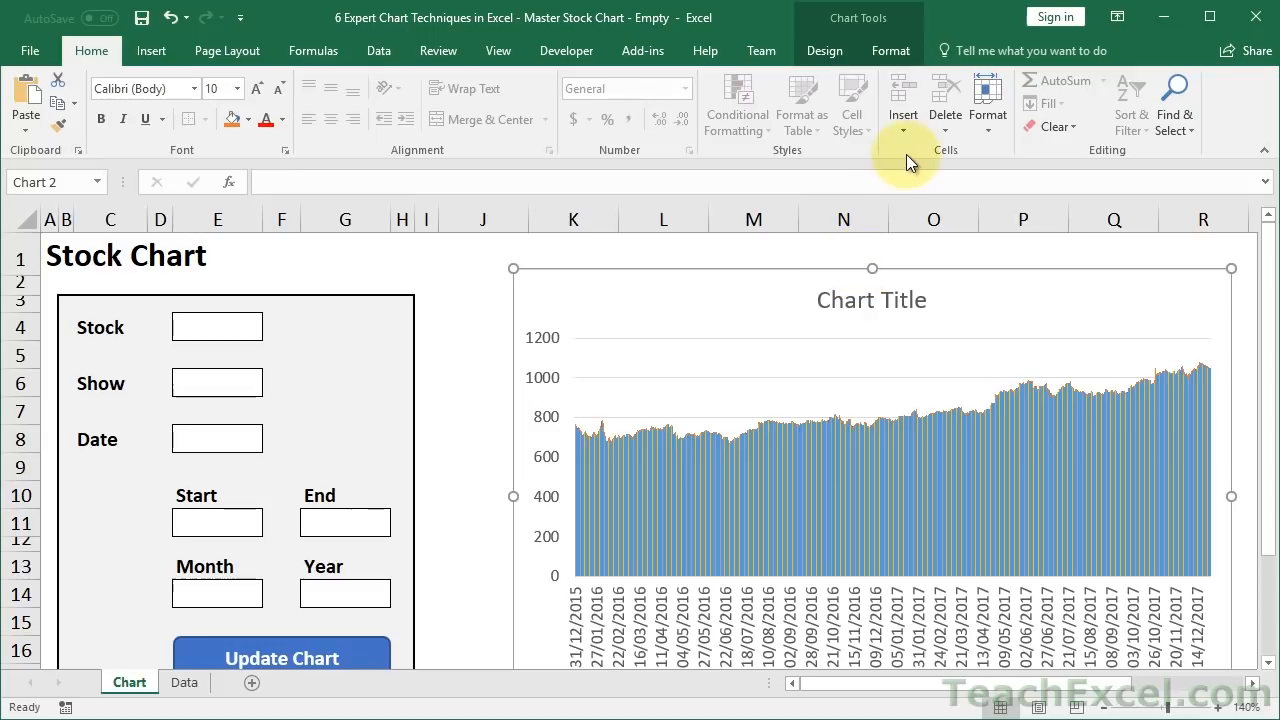
pyautogui.click(889, 52)
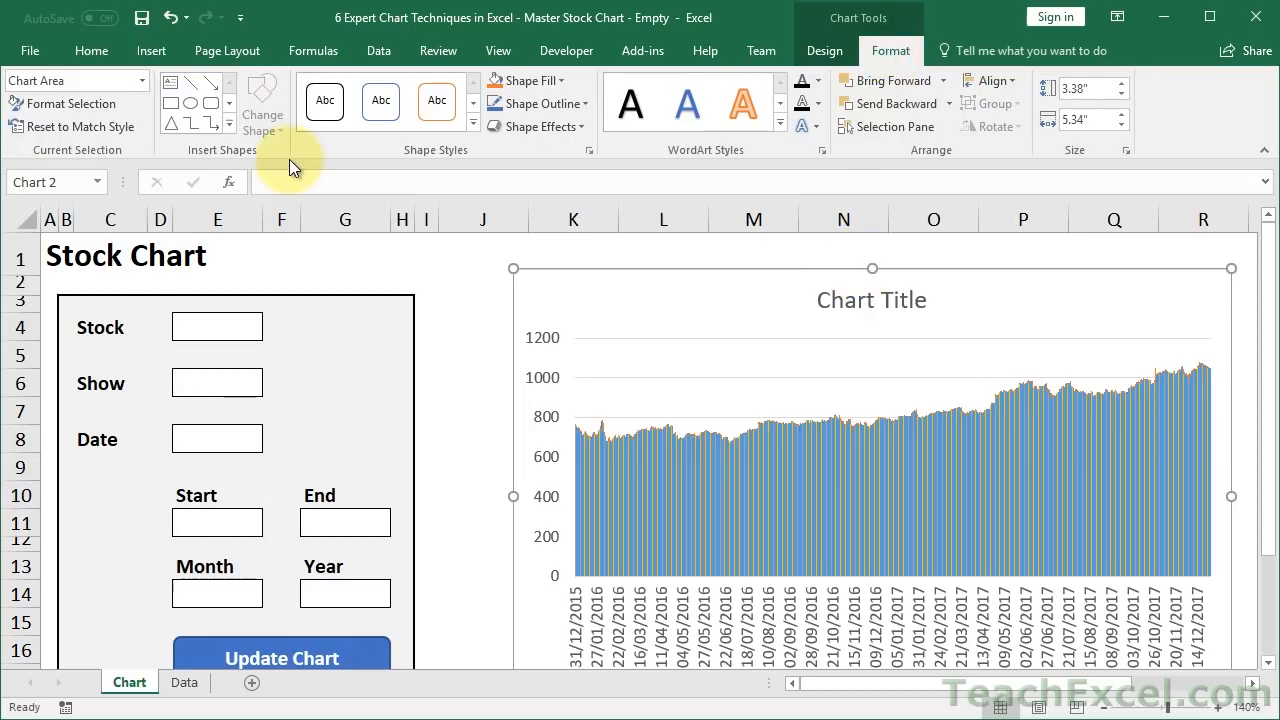
pyautogui.click(142, 80)
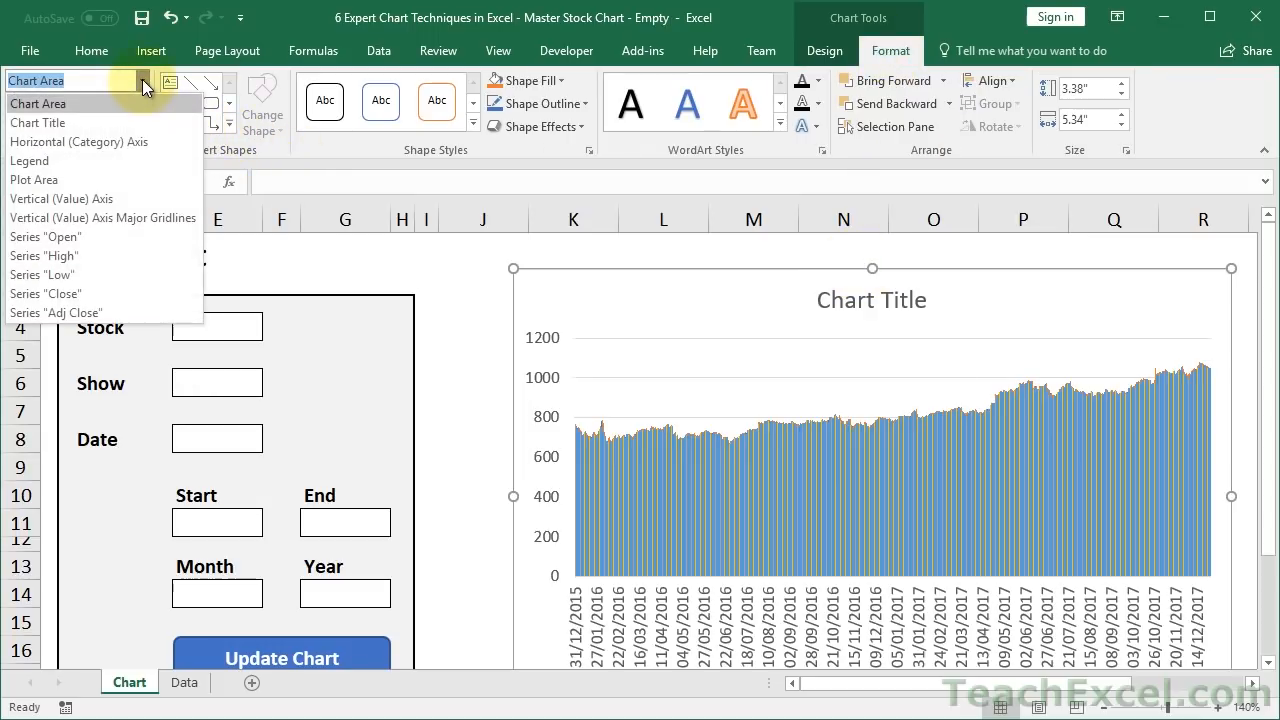
pyautogui.click(50, 125)
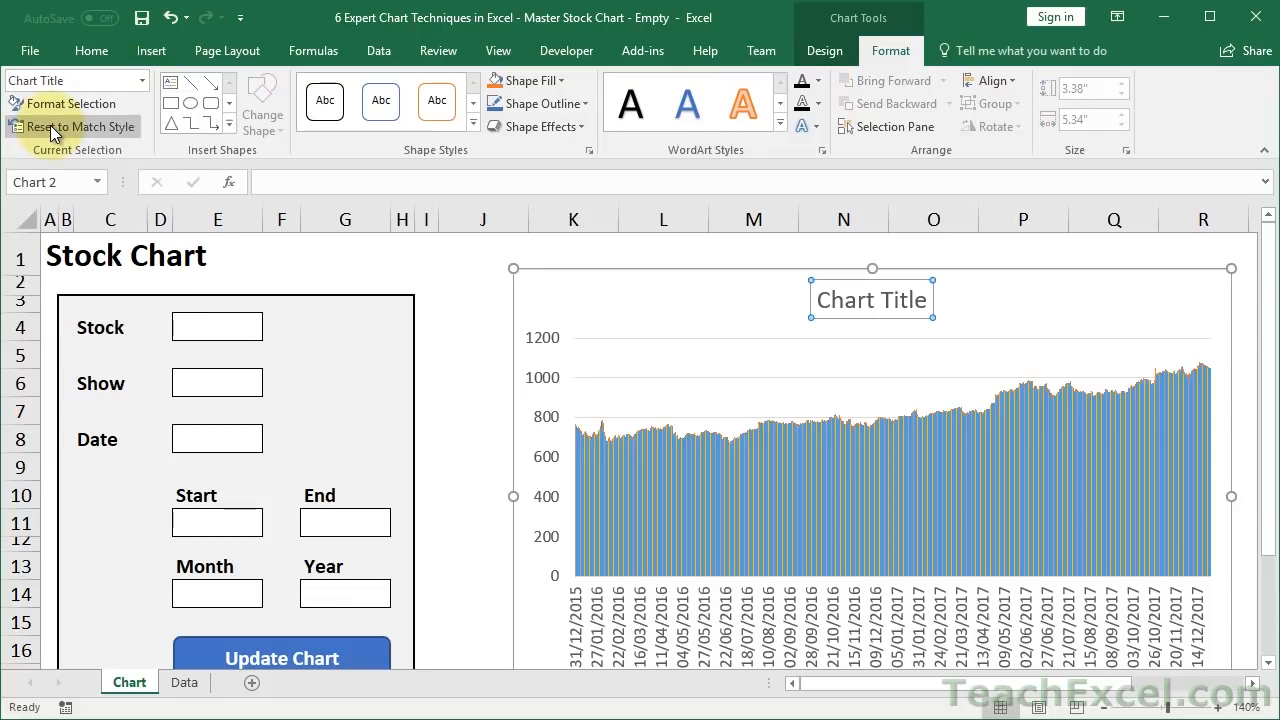
pyautogui.click(305, 184)
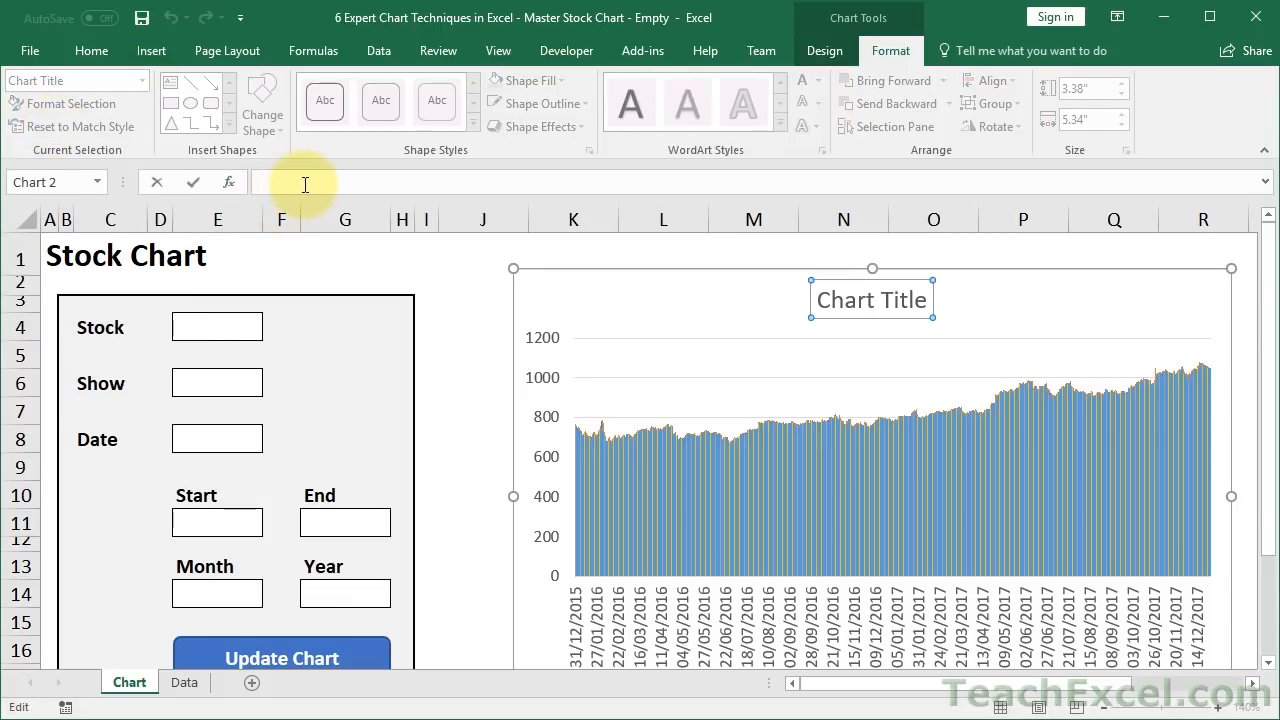
pyautogui.write('=')
pyautogui.click(200, 330)
pyautogui.press('Return')
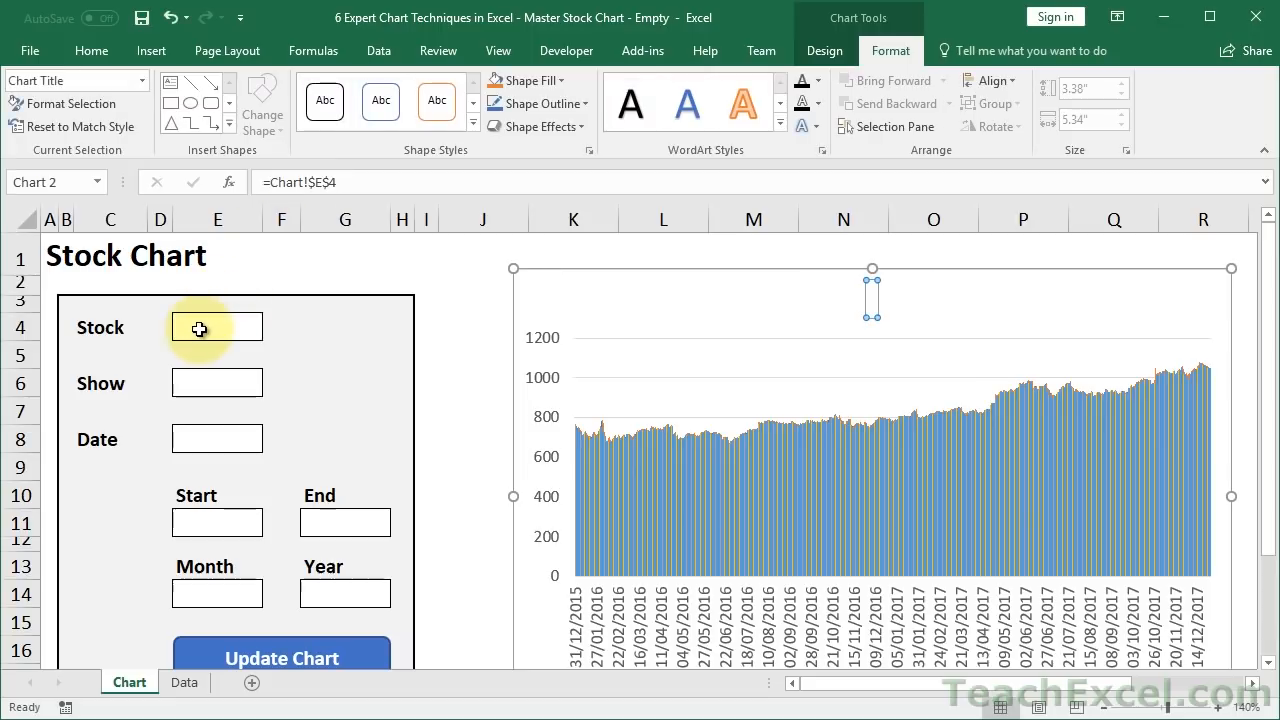
# Enter goog as the stock in cell E4 of the input panel
pyautogui.click(205, 329)
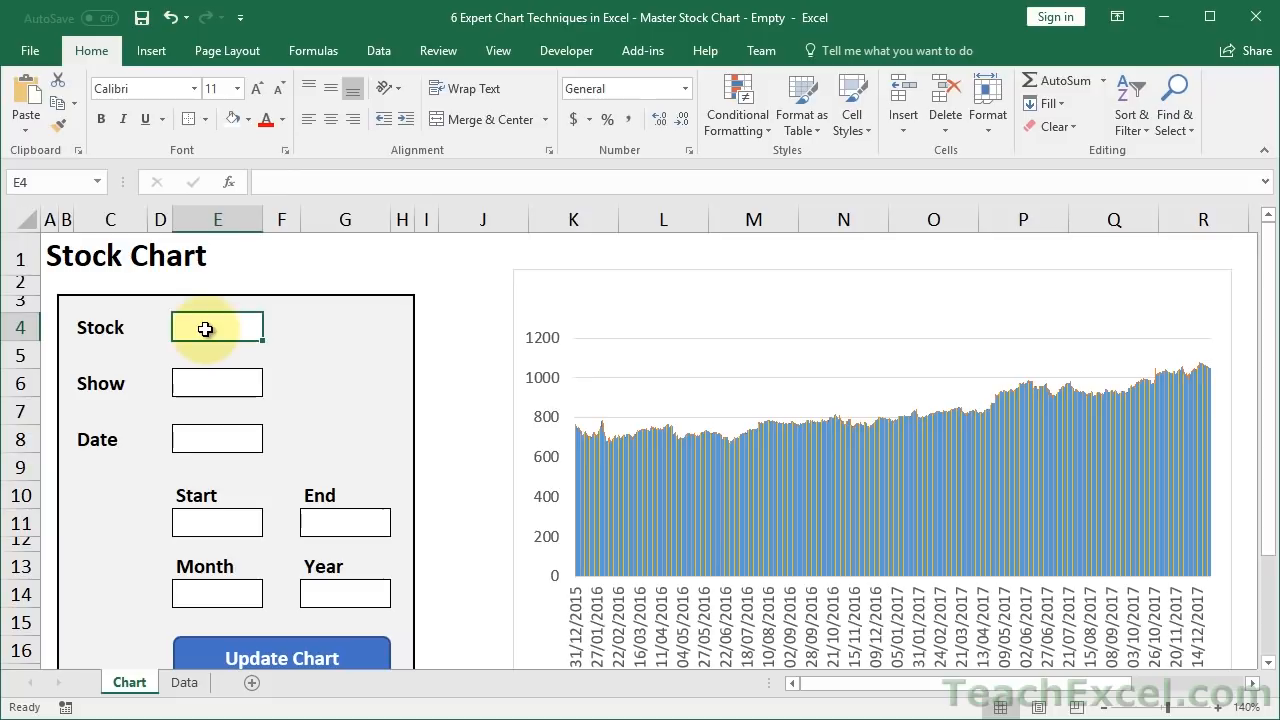
pyautogui.write('goog')
pyautogui.press('Return')
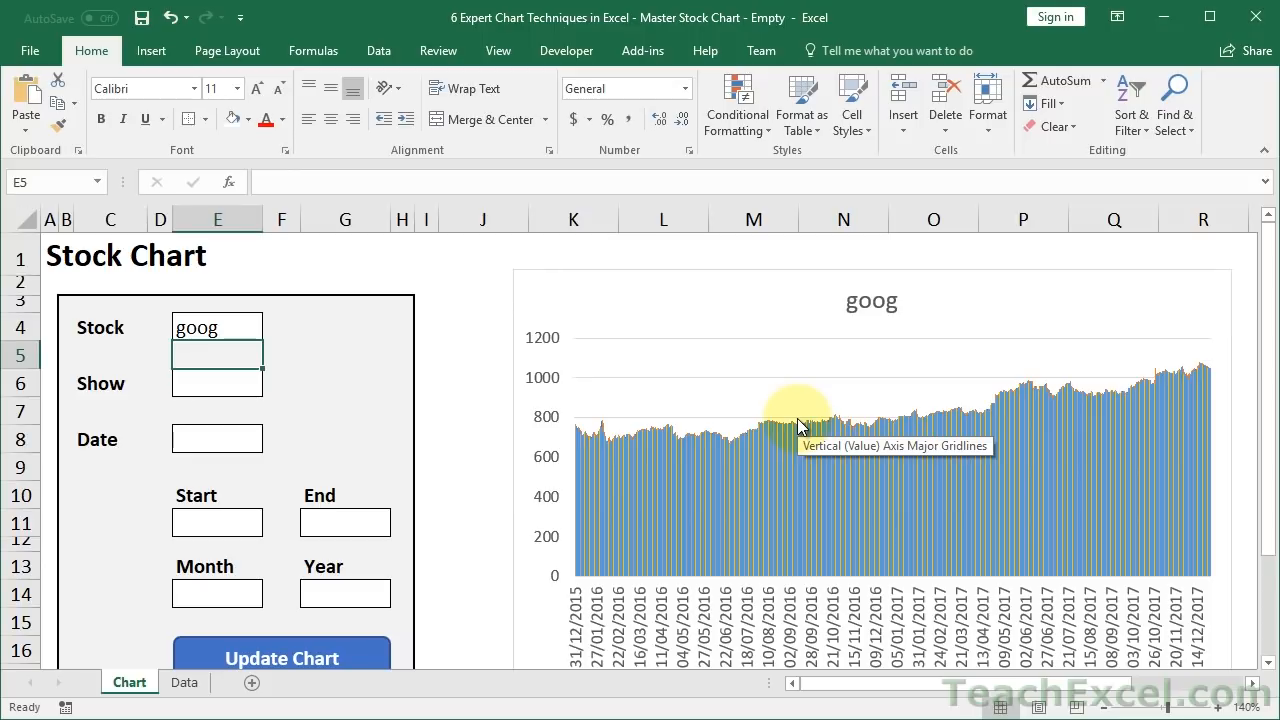
pyautogui.press('Up')
pyautogui.press('Right')
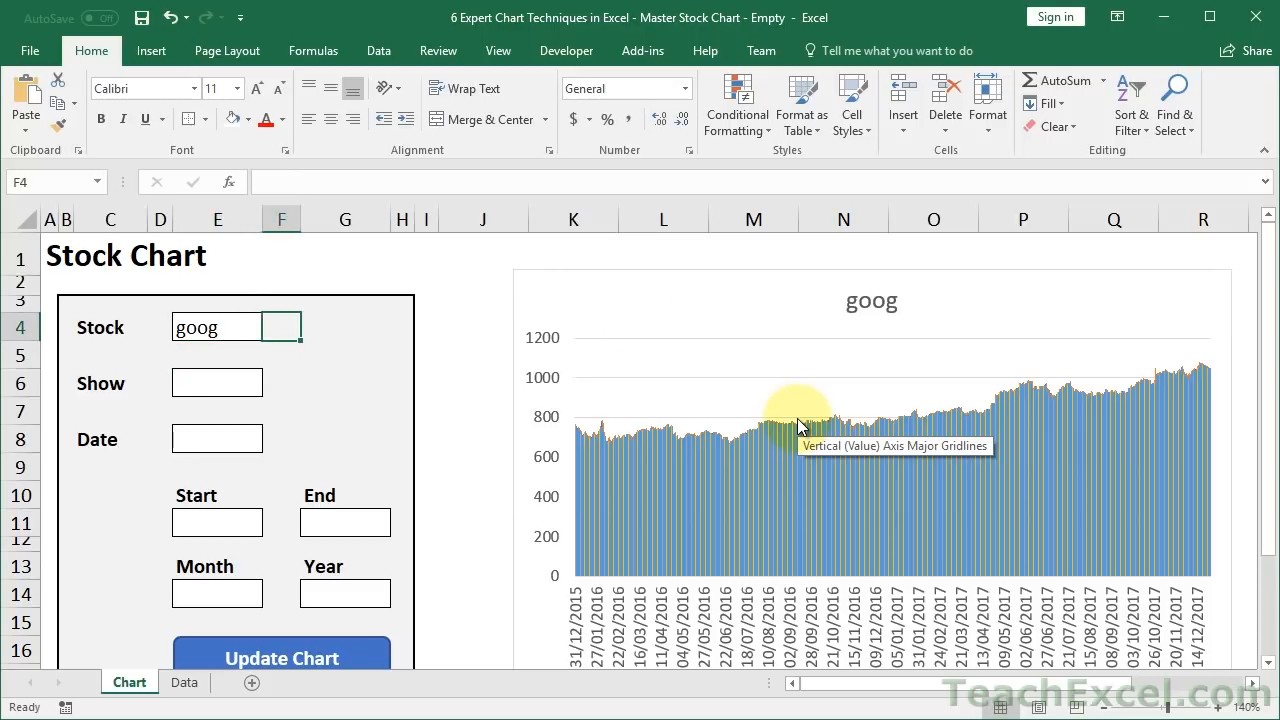
pyautogui.click(229, 326)
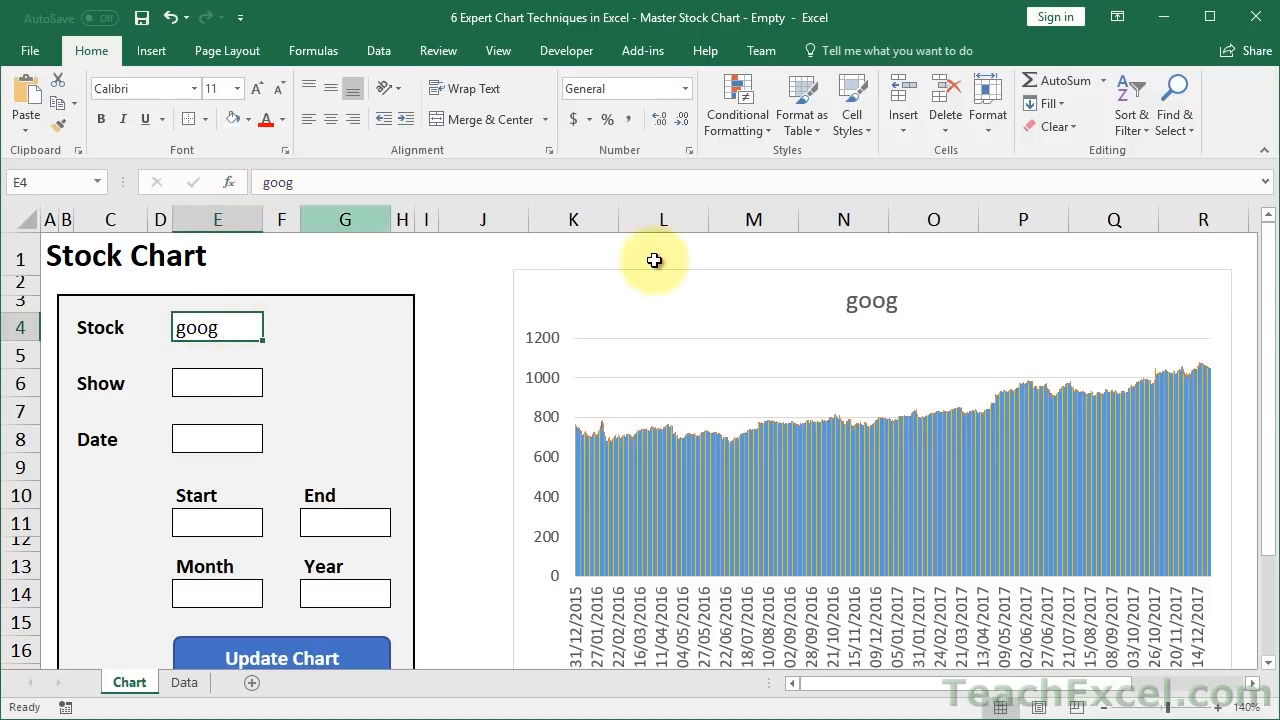
# Try to wrap the chart title's reference to Chart!$E$4 in the UPPER function
pyautogui.click(866, 298)
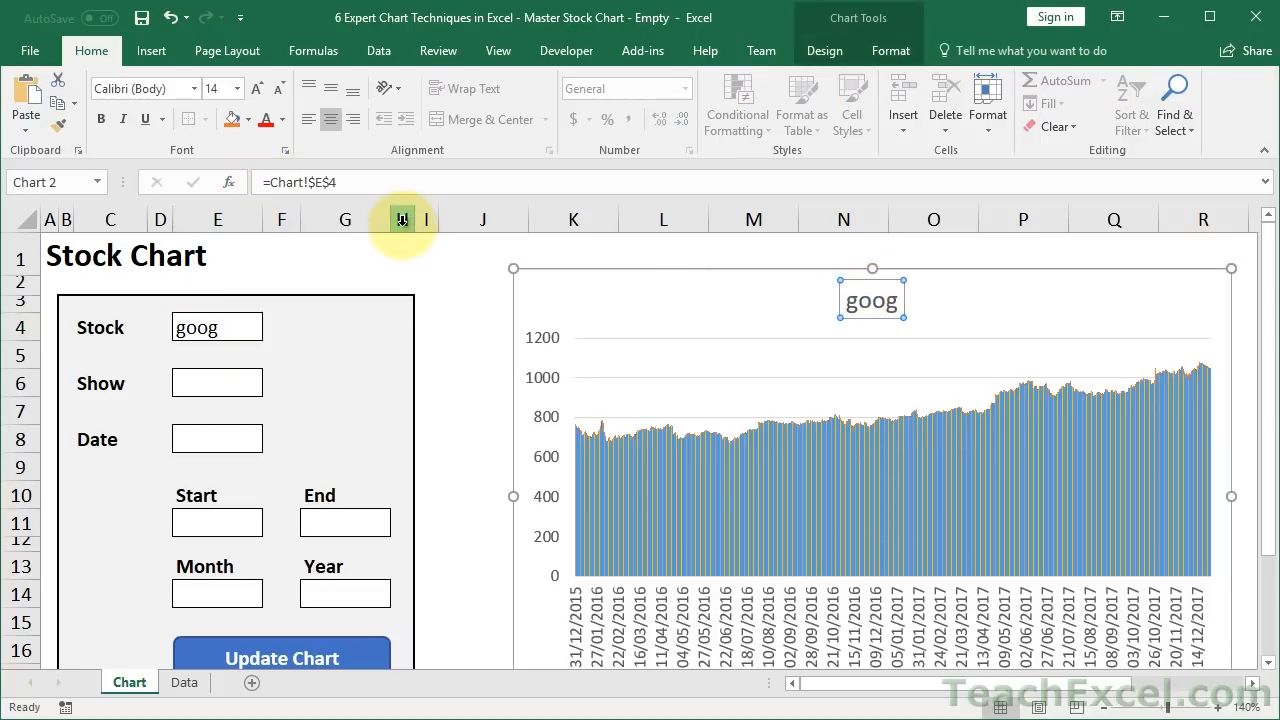
pyautogui.click(890, 52)
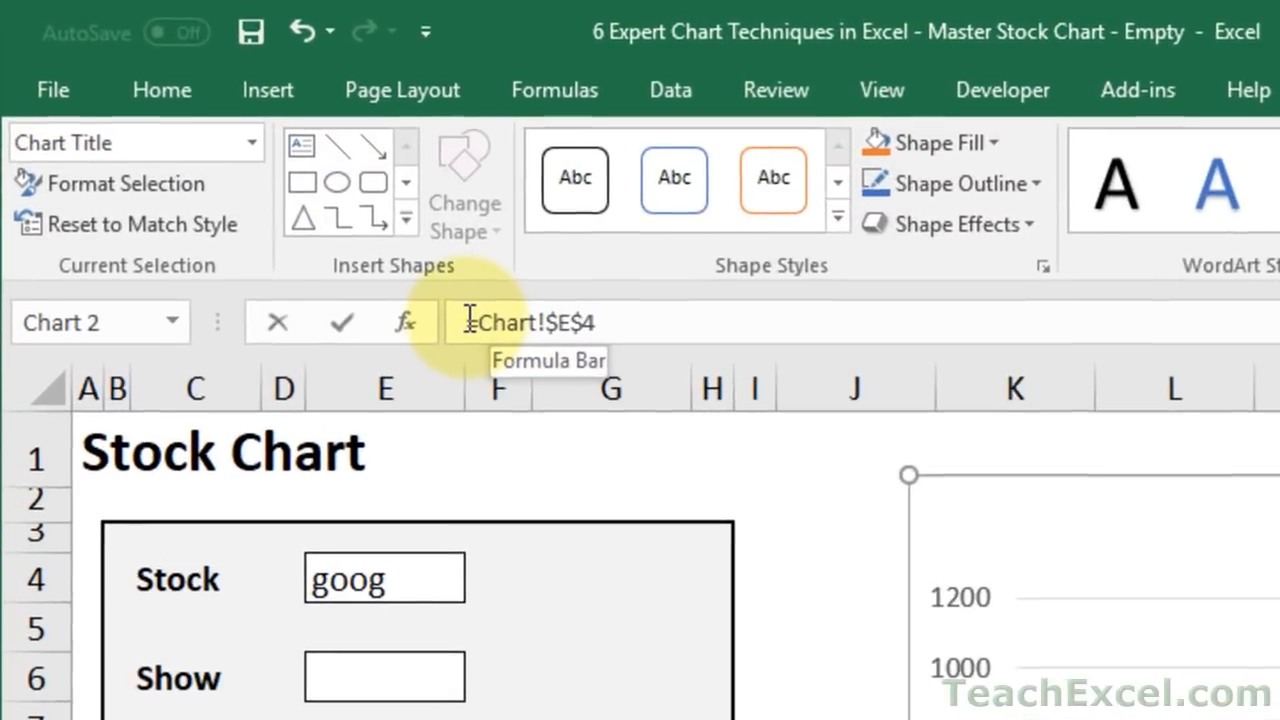
pyautogui.click(472, 320)
pyautogui.write('upper(')
pyautogui.click(744, 314)
pyautogui.write(')')
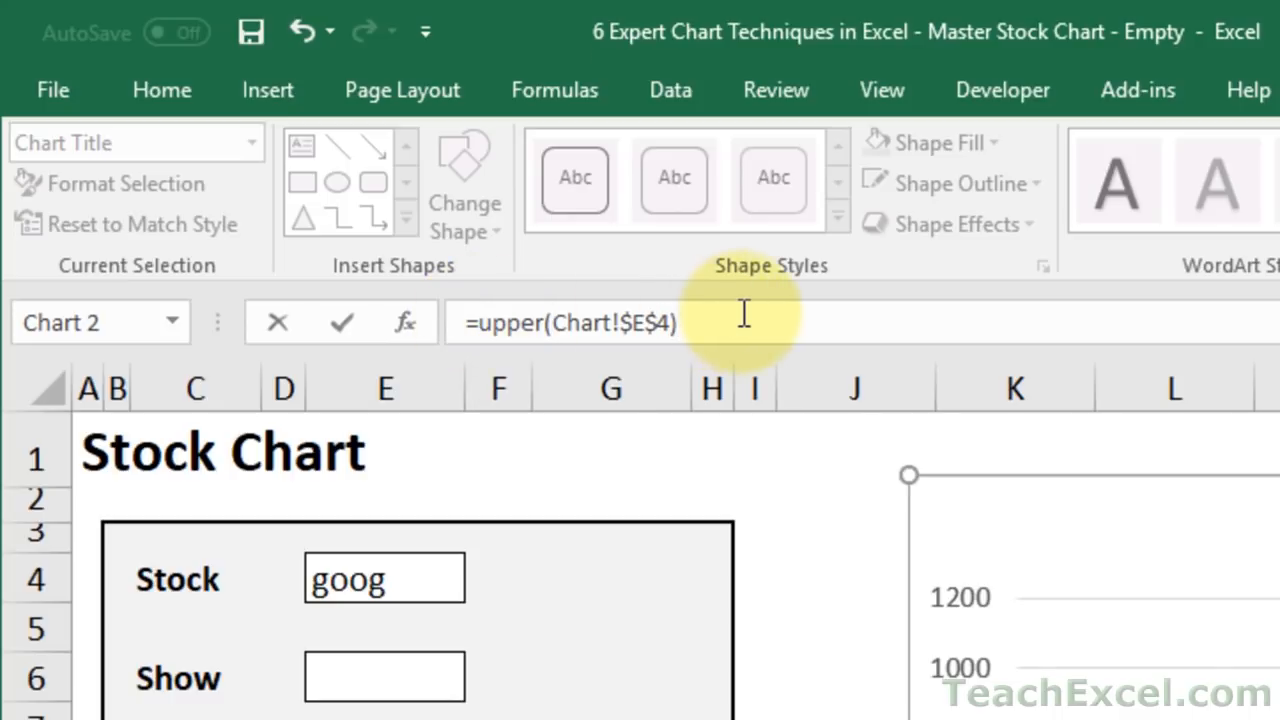
pyautogui.press('Return')
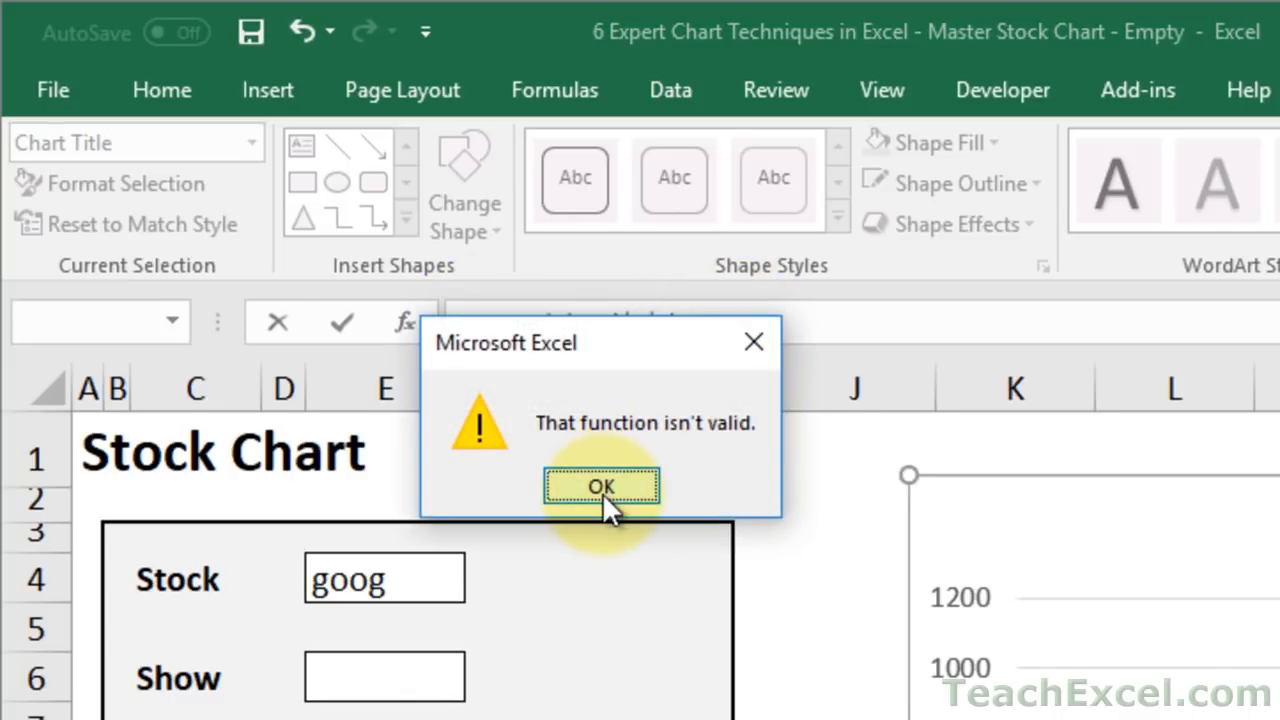
pyautogui.click(602, 493)
pyautogui.press('Escape')
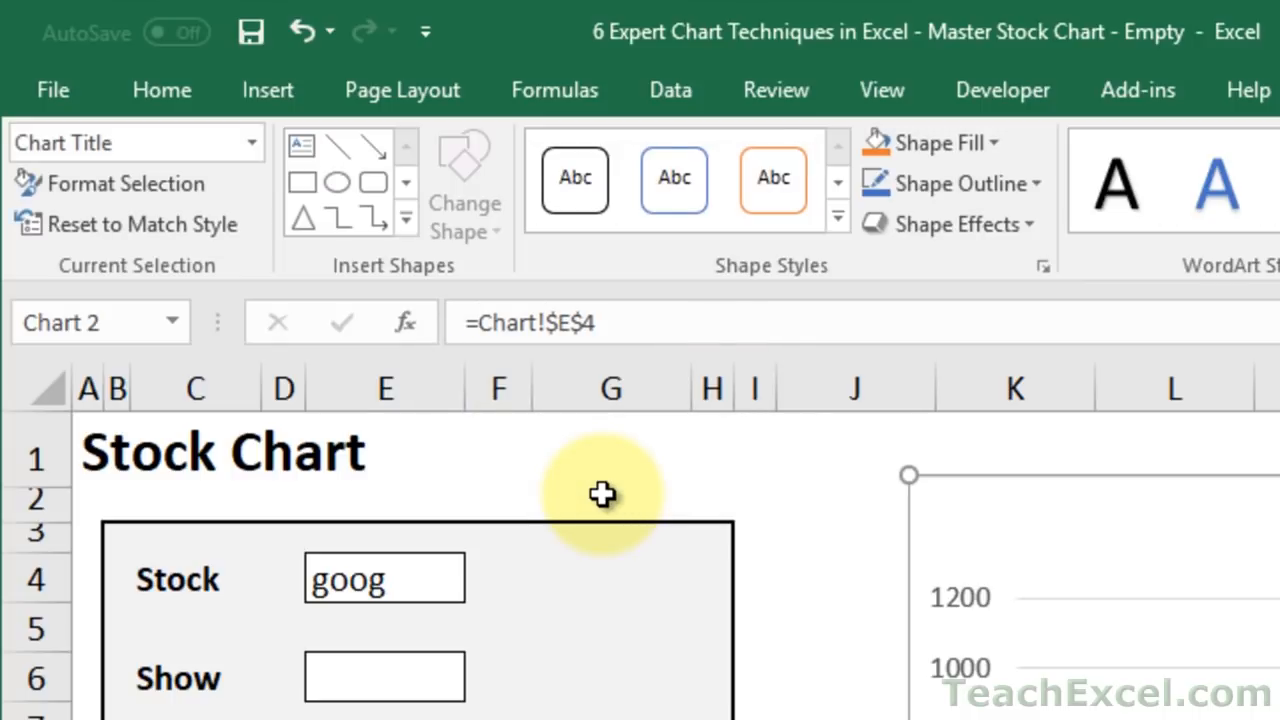
# Enter the formula =UPPER(E4) in helper cell F4 beside the Stock entry
pyautogui.click(530, 578)
pyautogui.doubleClick(530, 578)
pyautogui.write('=upper')
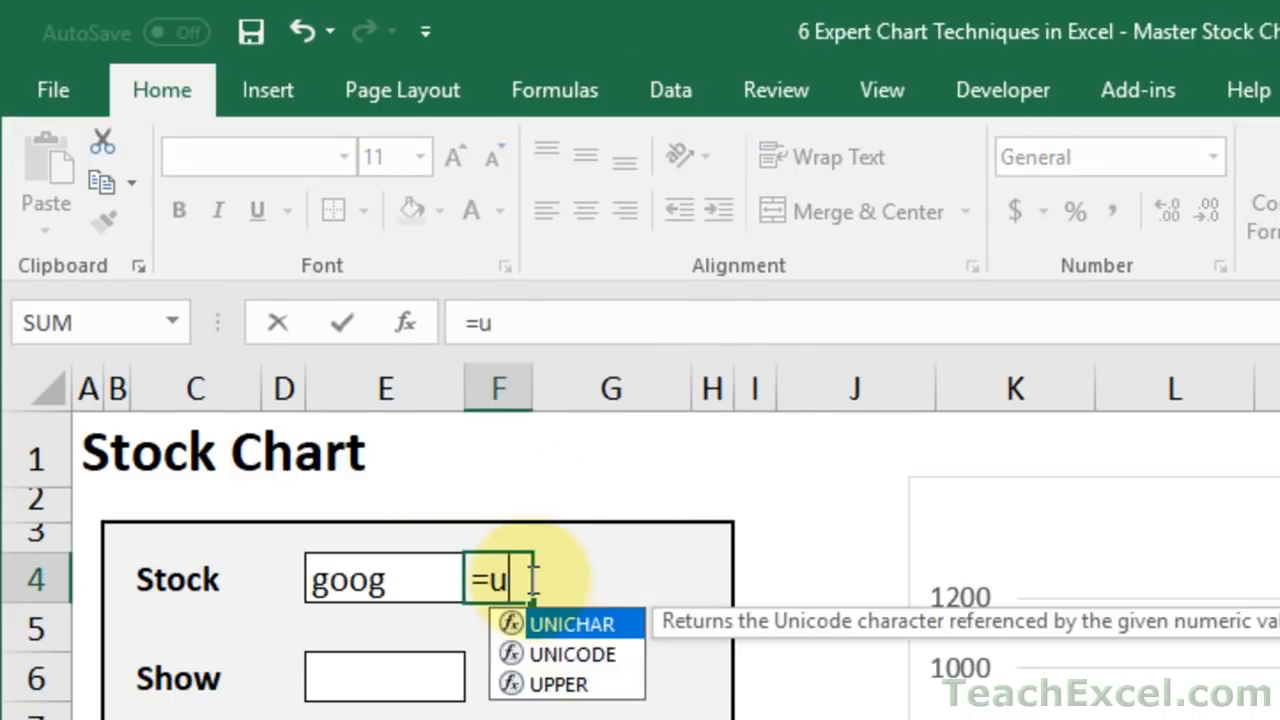
pyautogui.press('Tab')
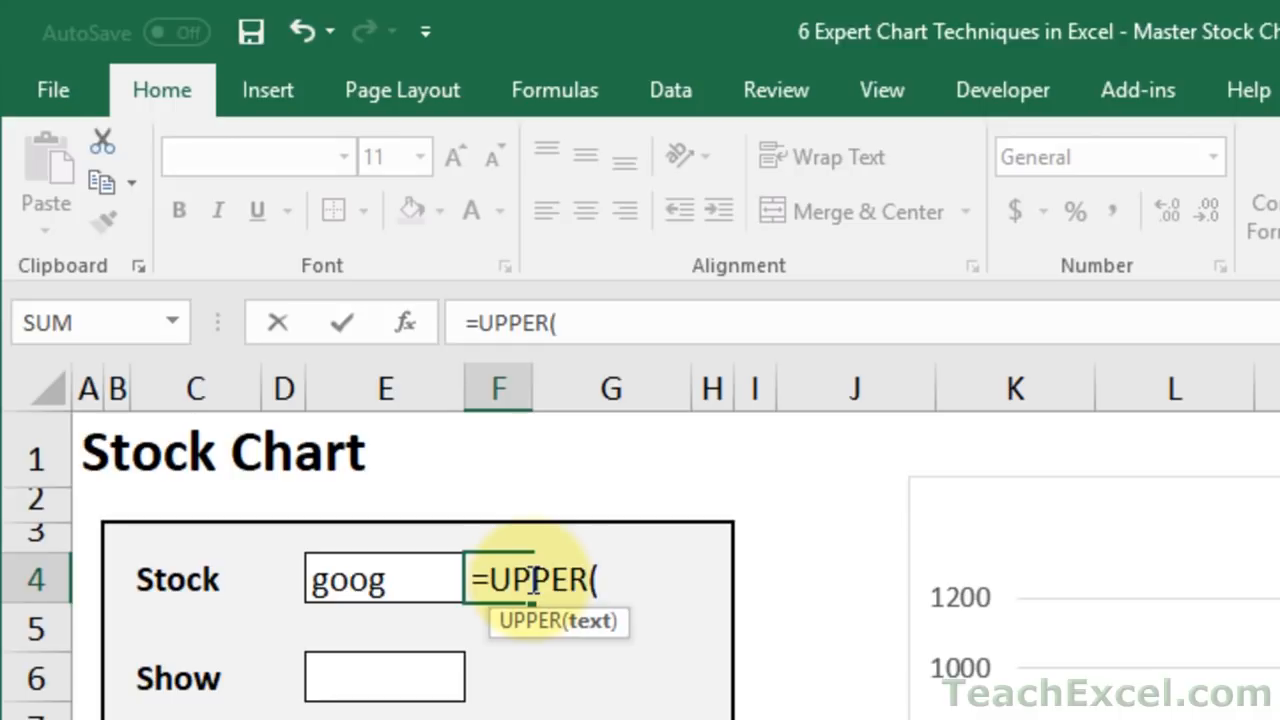
pyautogui.press('Left')
pyautogui.hotkey('ctrl', 'Return')
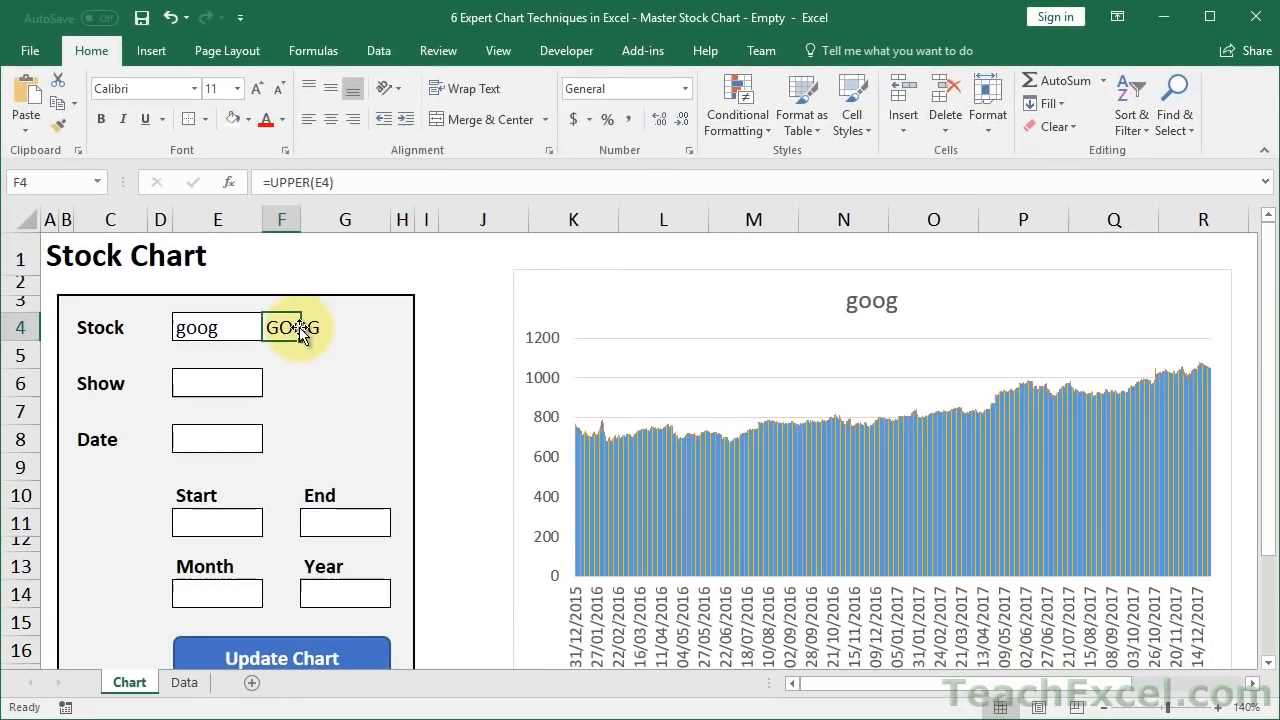
# Relink the chart title to the uppercase helper cell with =Chart!$F$4
pyautogui.click(857, 299)
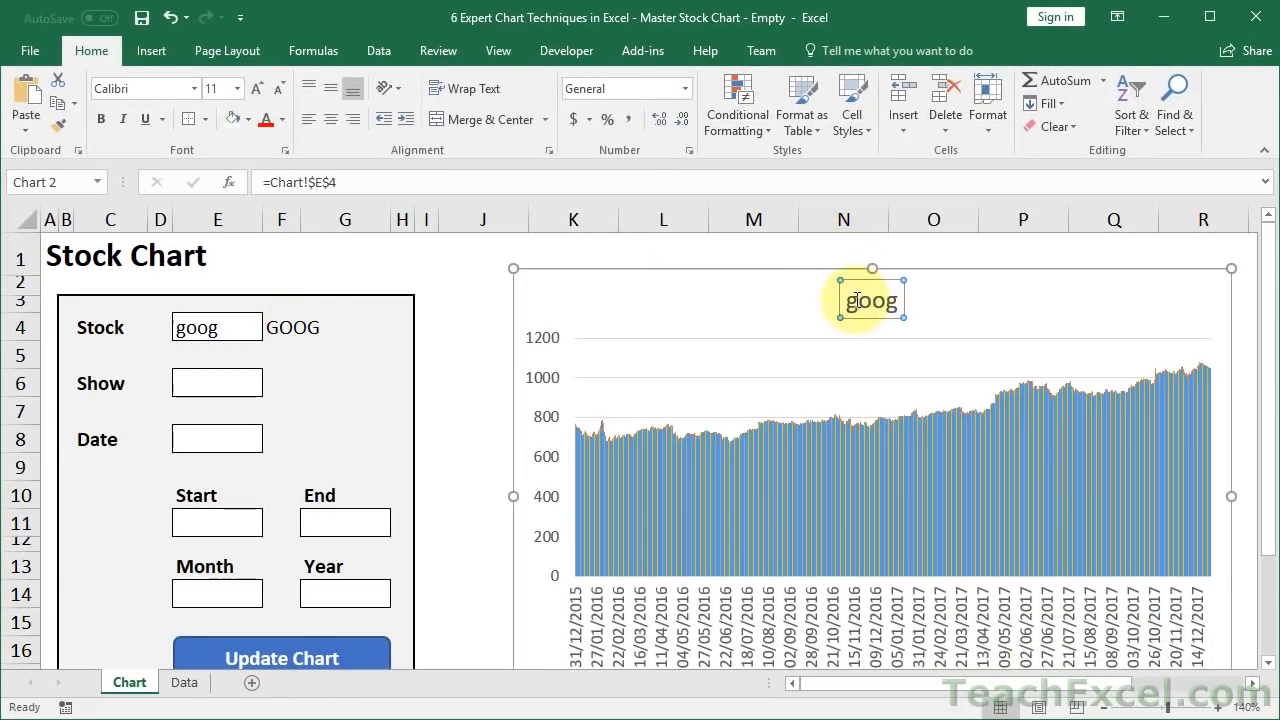
pyautogui.click(363, 183)
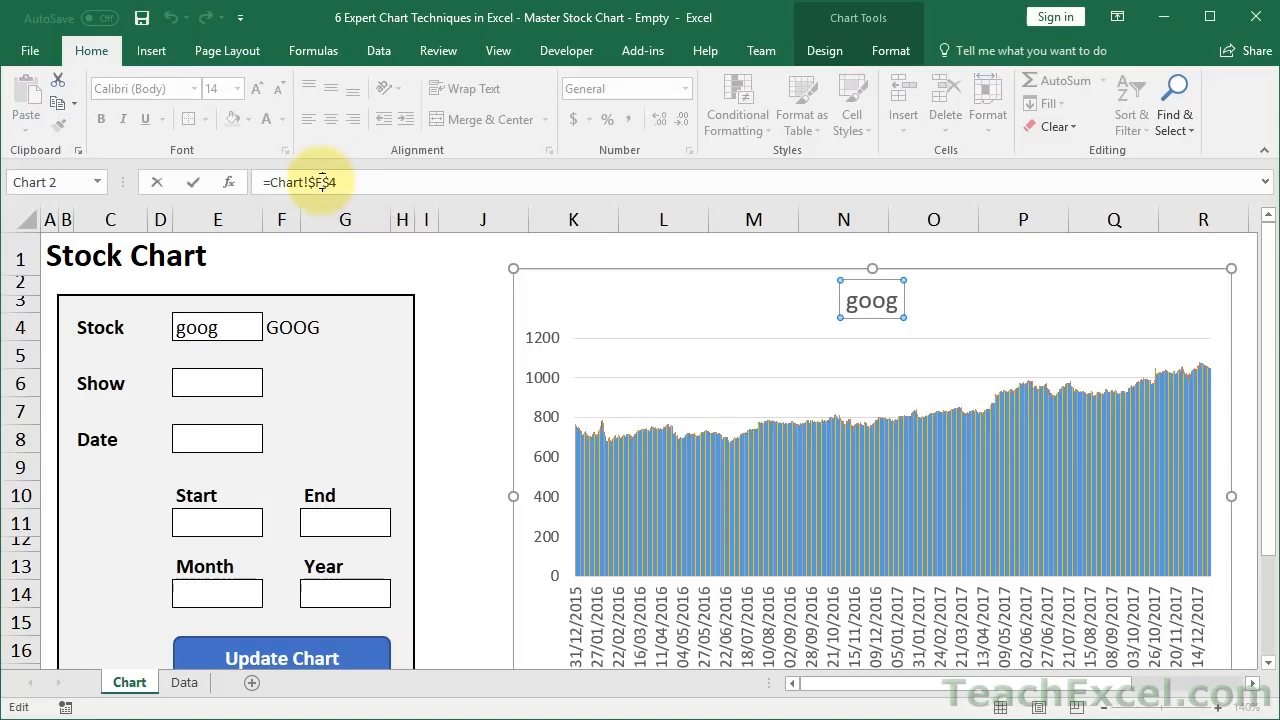
pyautogui.press('Return')
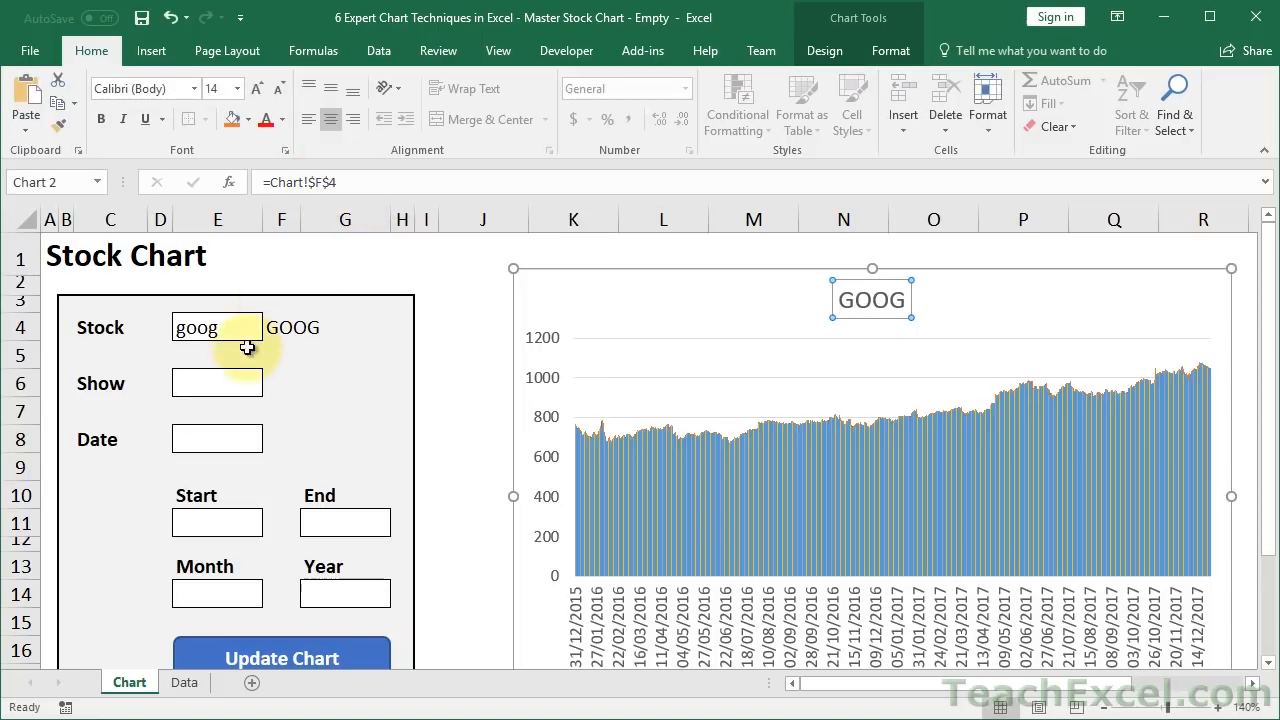
# Hide the helper text in F4 by setting its font colour to the panel's light grey
pyautogui.click(298, 332)
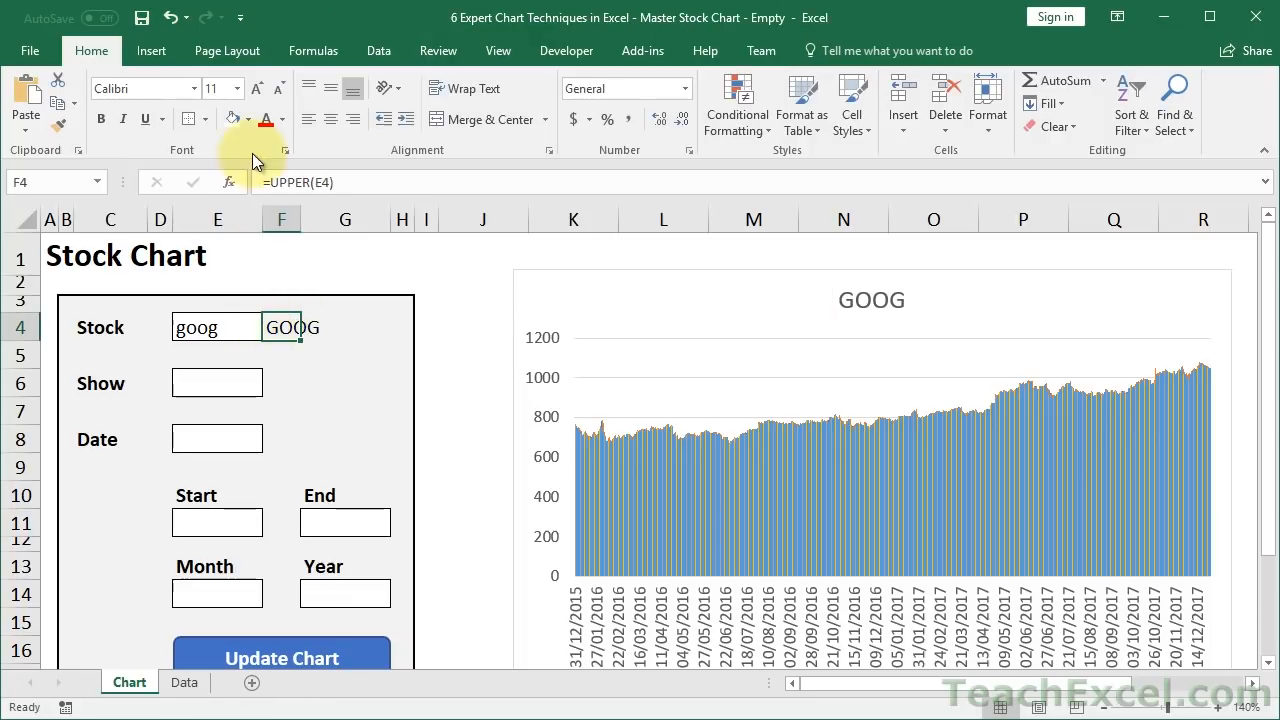
pyautogui.click(285, 122)
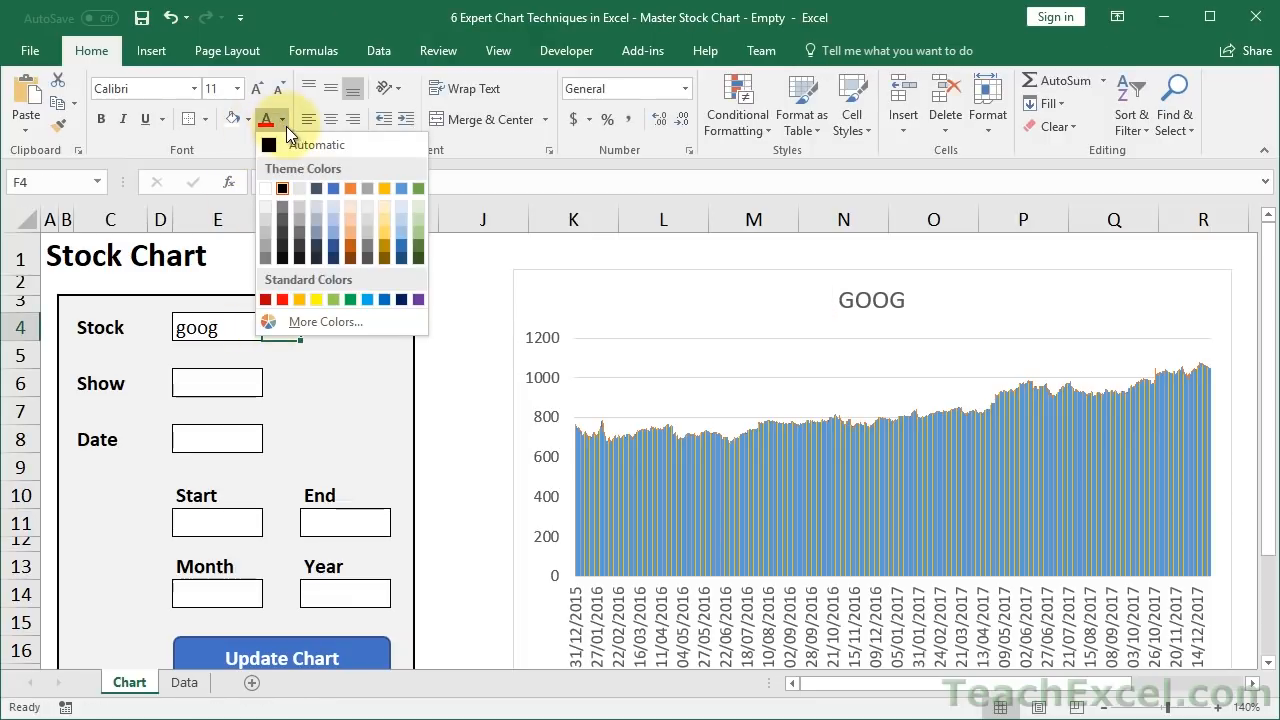
pyautogui.click(264, 204)
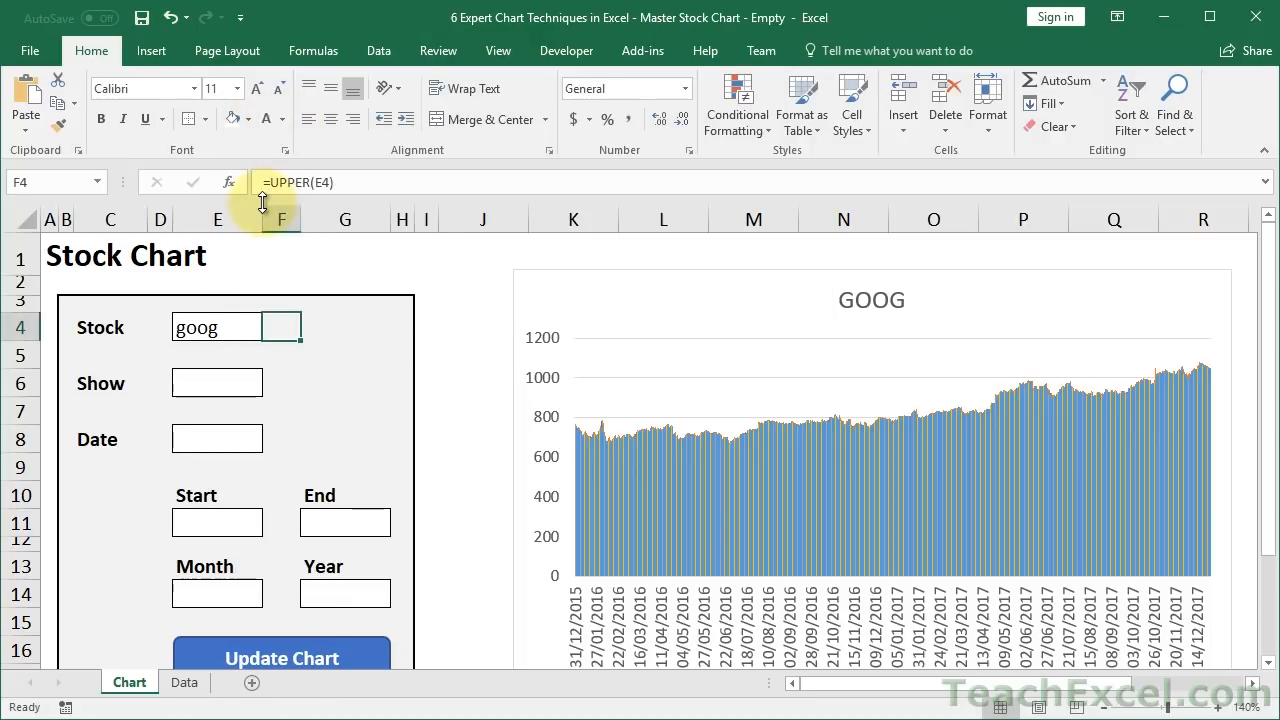
pyautogui.click(342, 268)
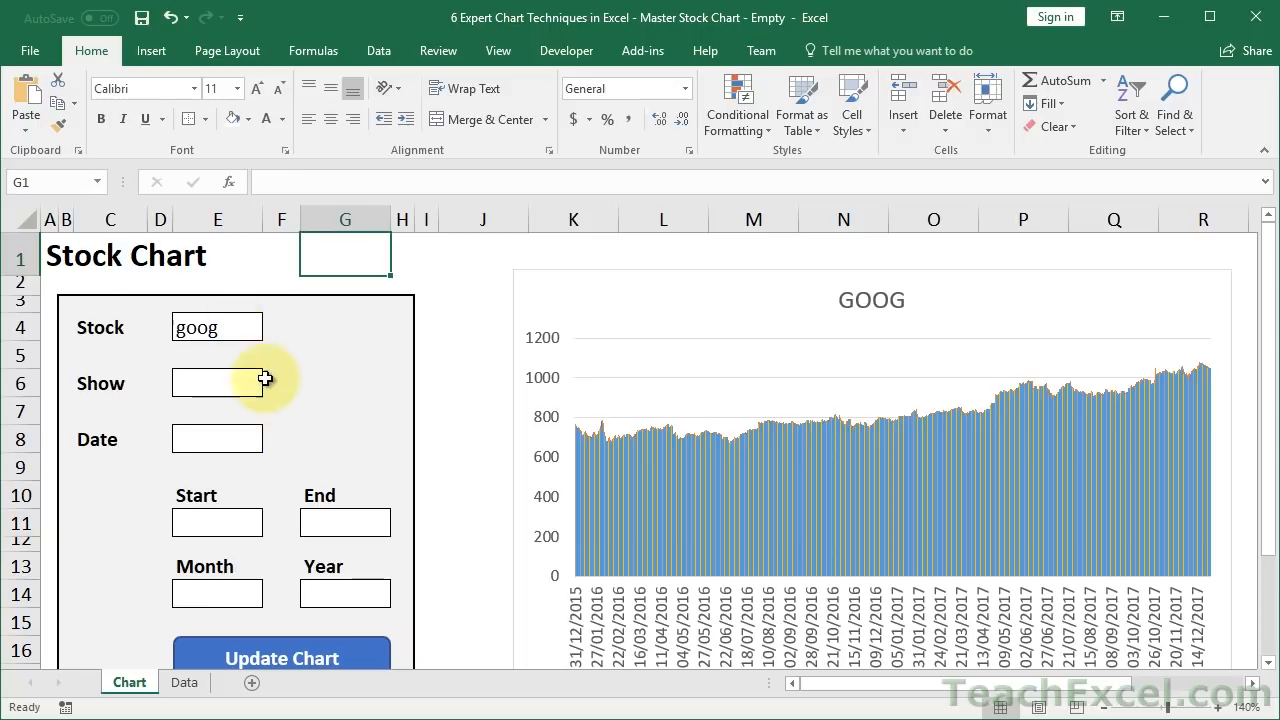
# Check helper cell F4 and the Stock cell E4, and collapse the ribbon
pyautogui.click(277, 335)
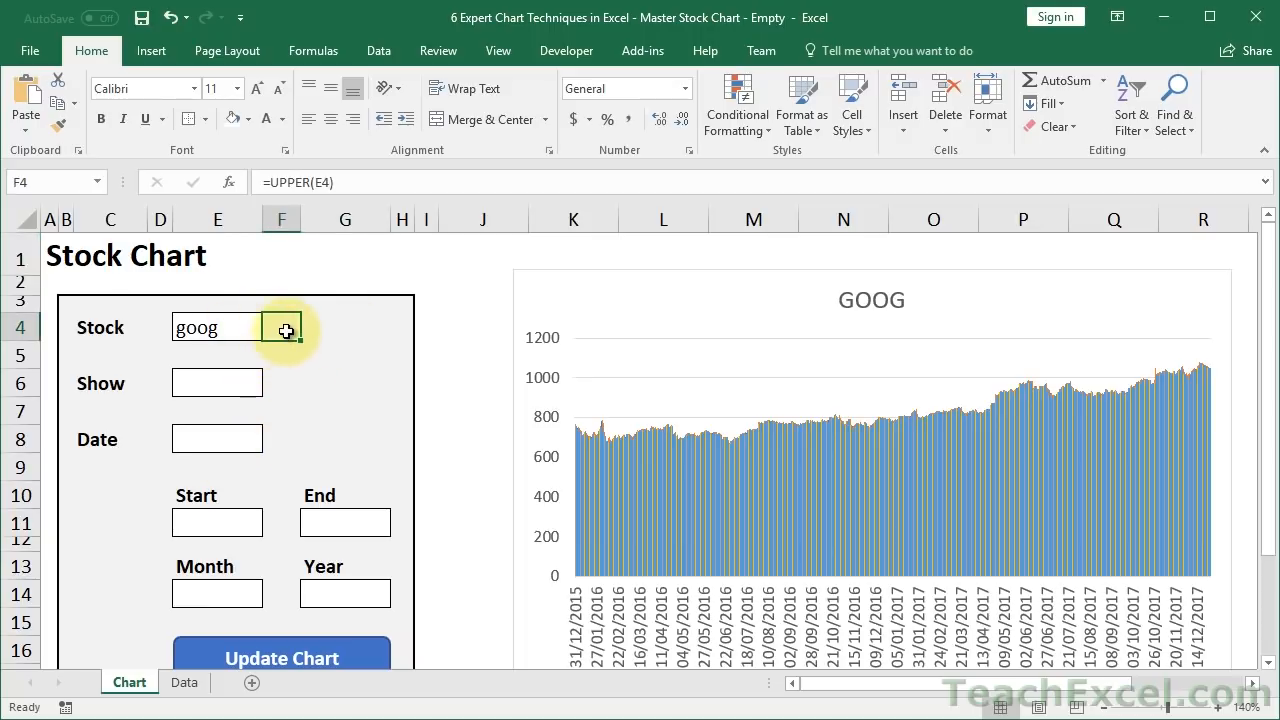
pyautogui.click(218, 328)
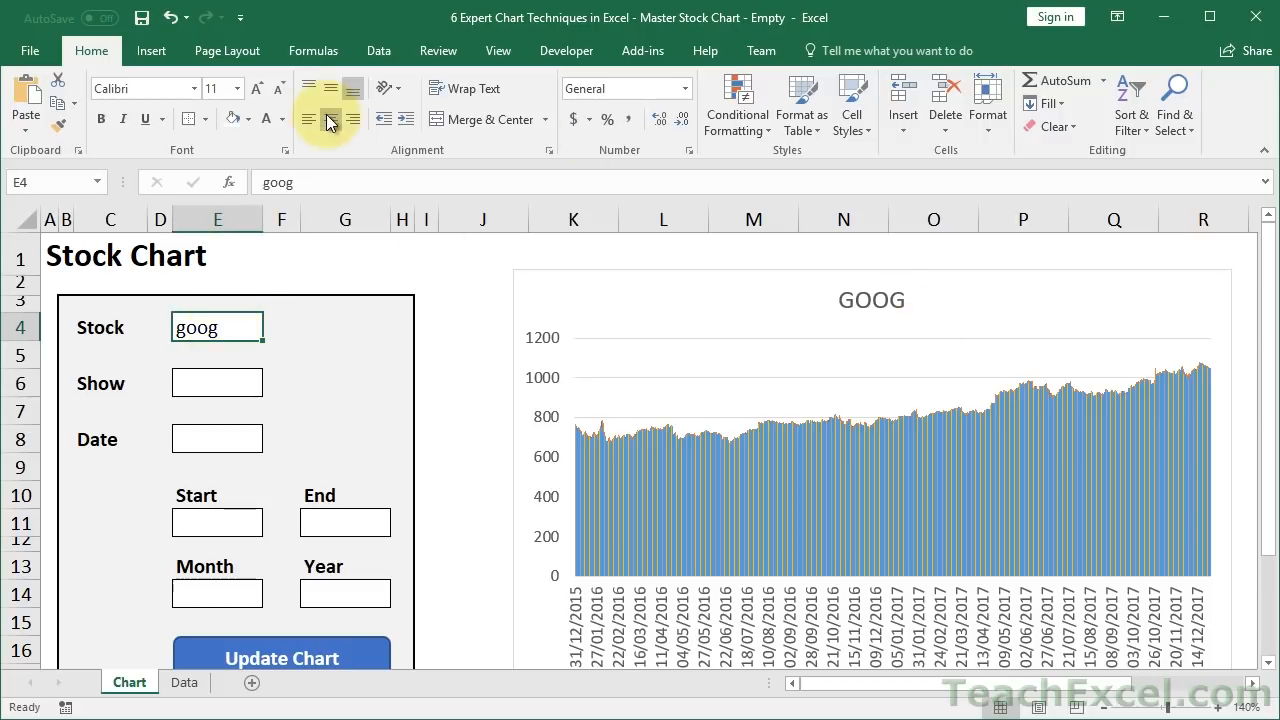
pyautogui.doubleClick(88, 51)
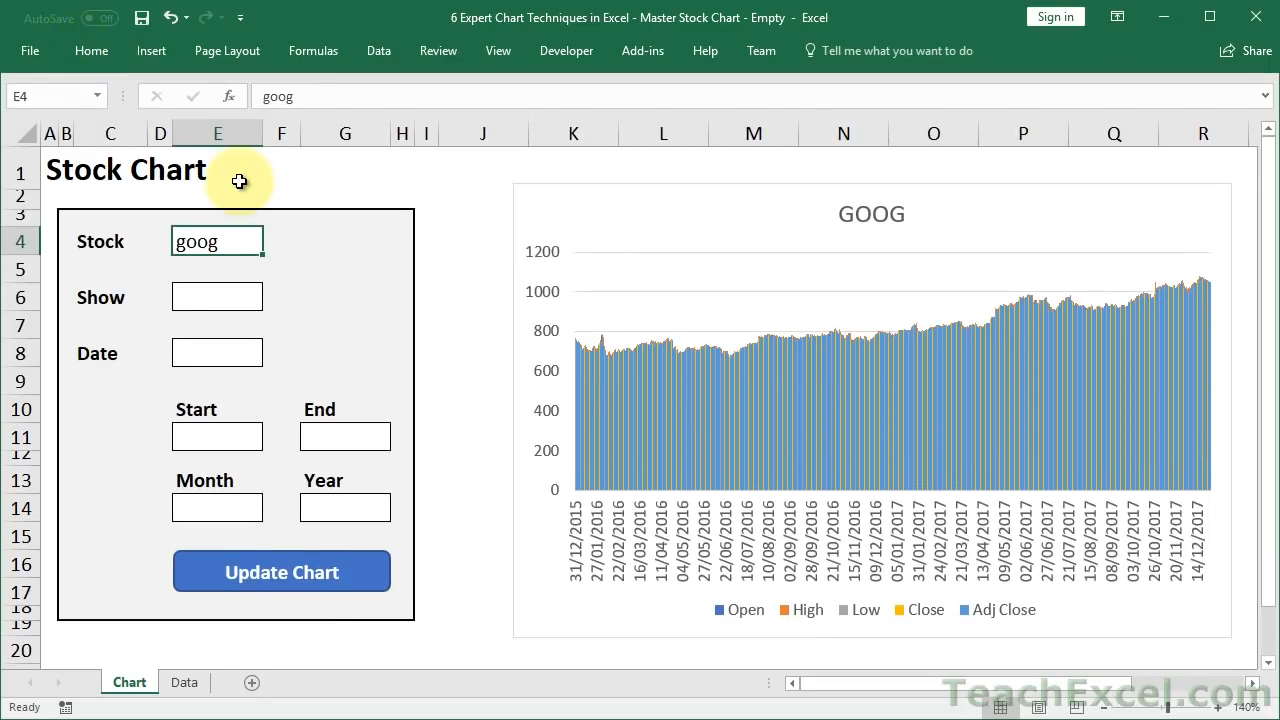
pyautogui.click(217, 302)
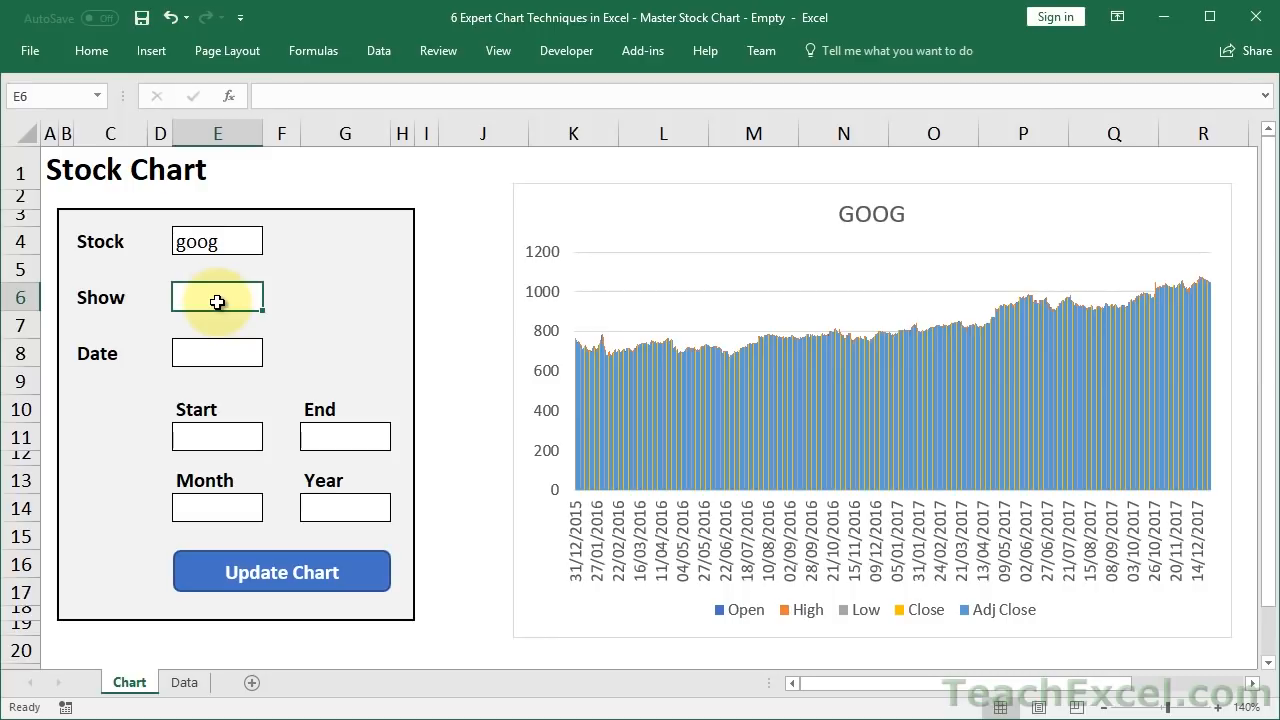
pyautogui.hotkey('alt', 'a')
pyautogui.press('v')
pyautogui.press('v')
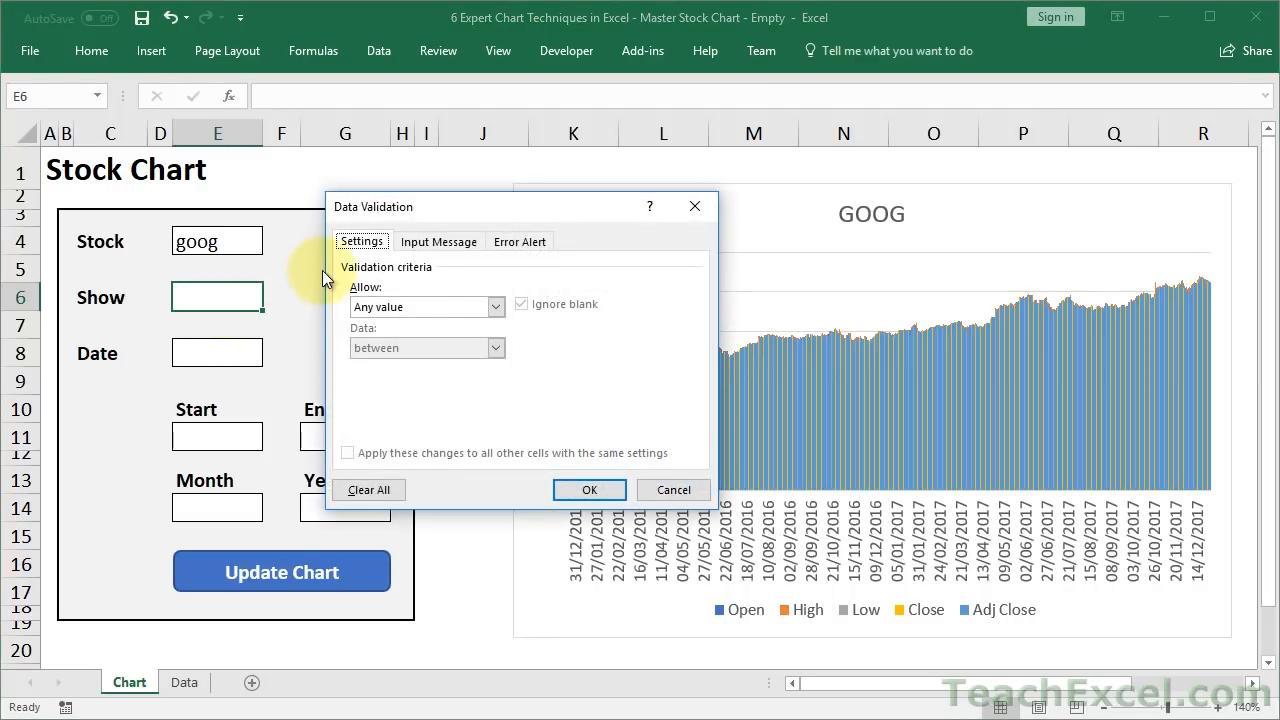
pyautogui.click(497, 309)
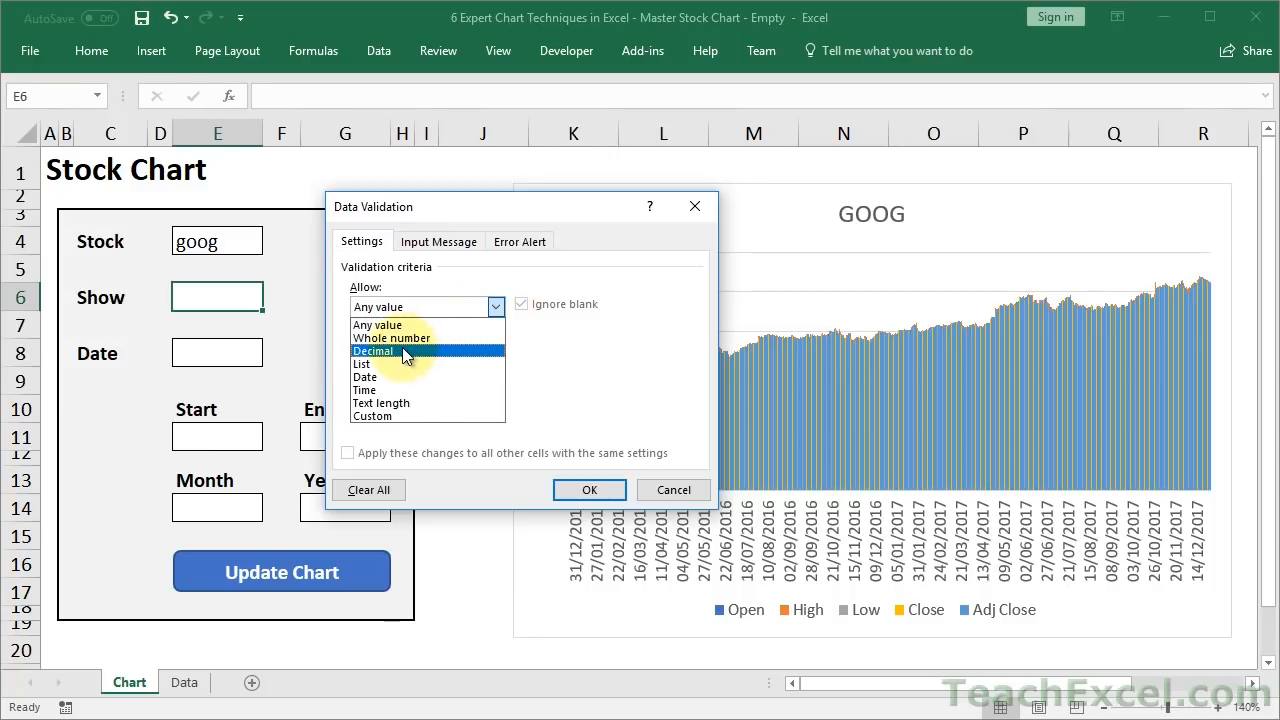
pyautogui.click(366, 364)
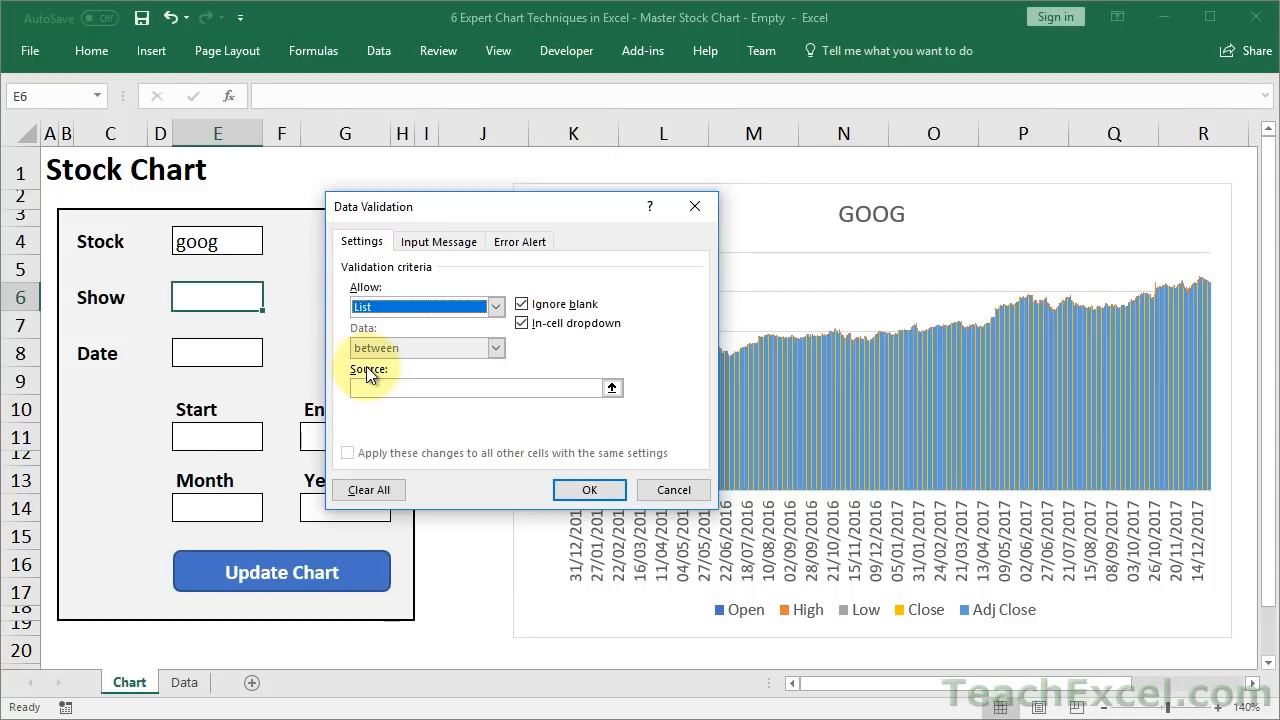
pyautogui.click(383, 386)
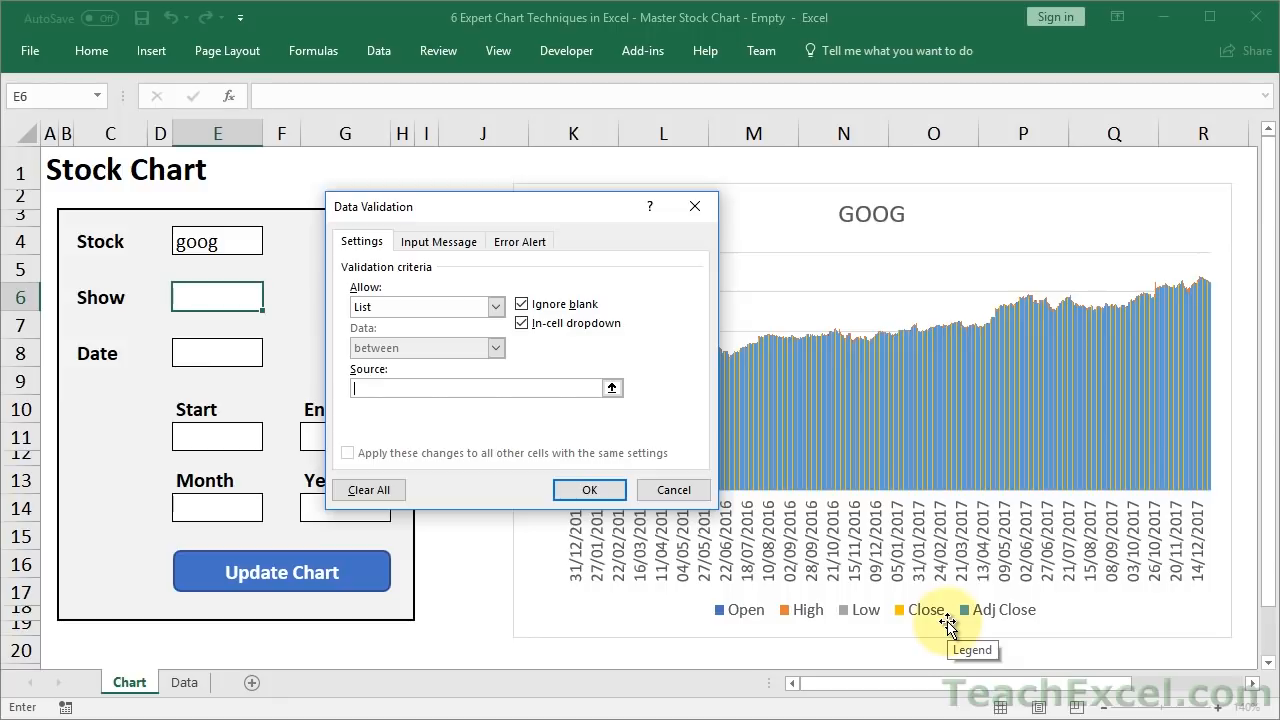
pyautogui.click(673, 489)
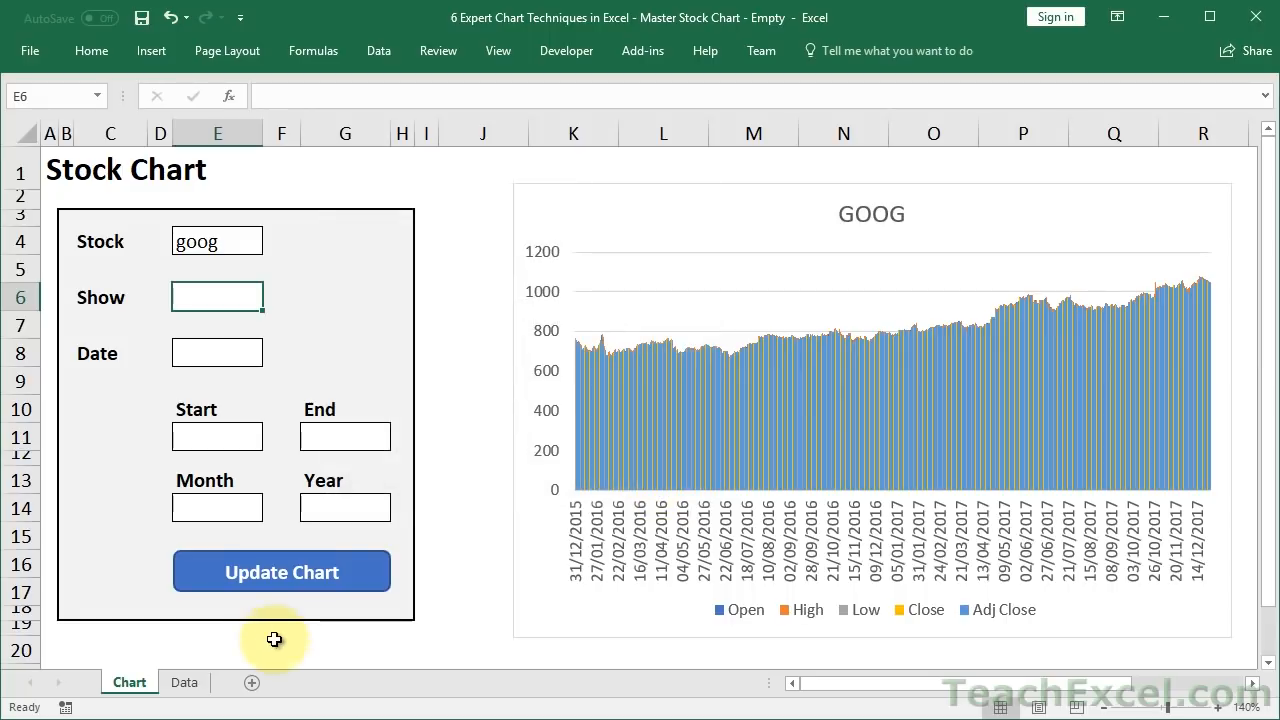
# Check the price column headings on the Data sheet and set the Show cell E6 to allow a List on the Chart sheet
pyautogui.click(184, 686)
pyautogui.moveTo(180, 168); pyautogui.dragTo(540, 122)
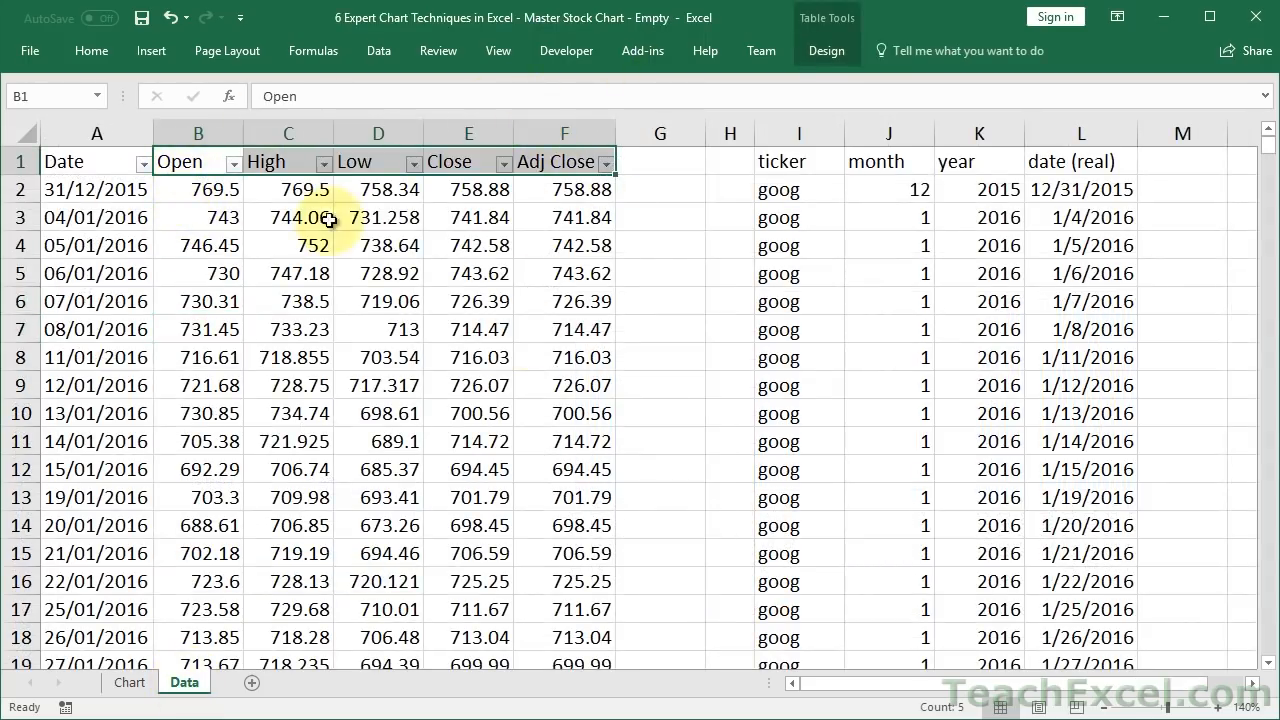
pyautogui.click(122, 684)
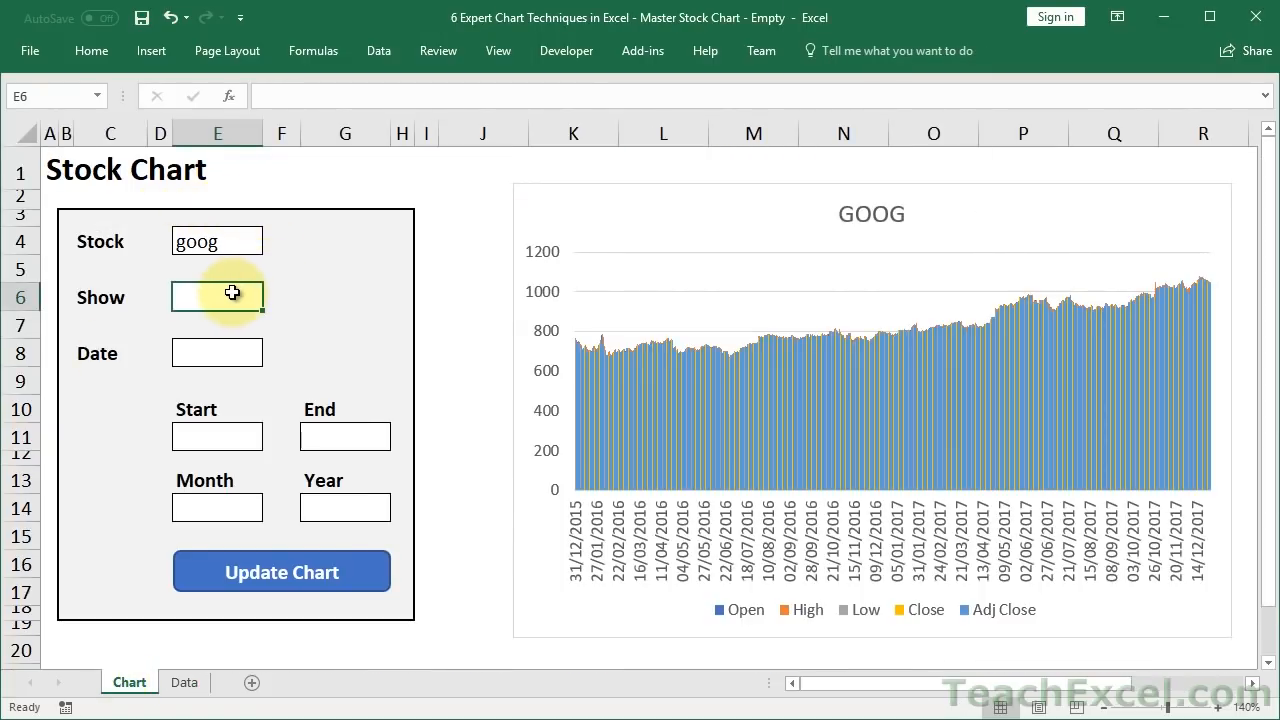
pyautogui.hotkey('alt', 'a')
pyautogui.press('v')
pyautogui.press('v')
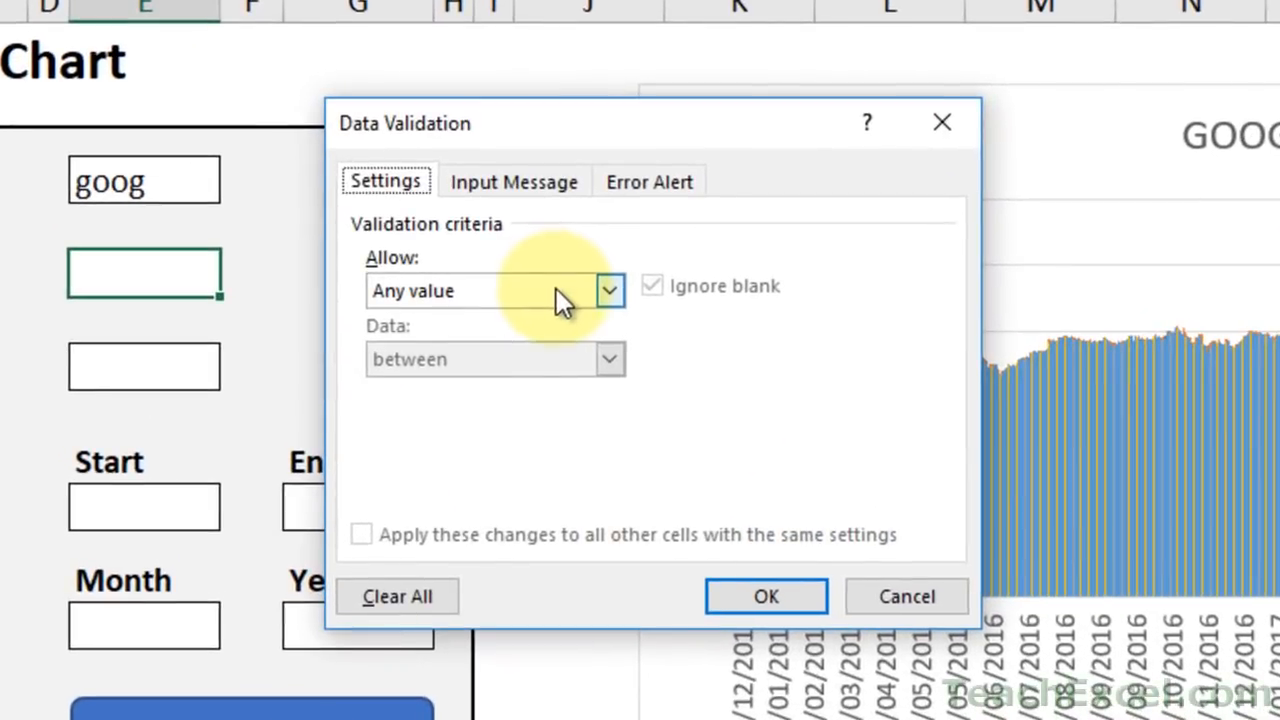
pyautogui.click(467, 307)
pyautogui.click(405, 386)
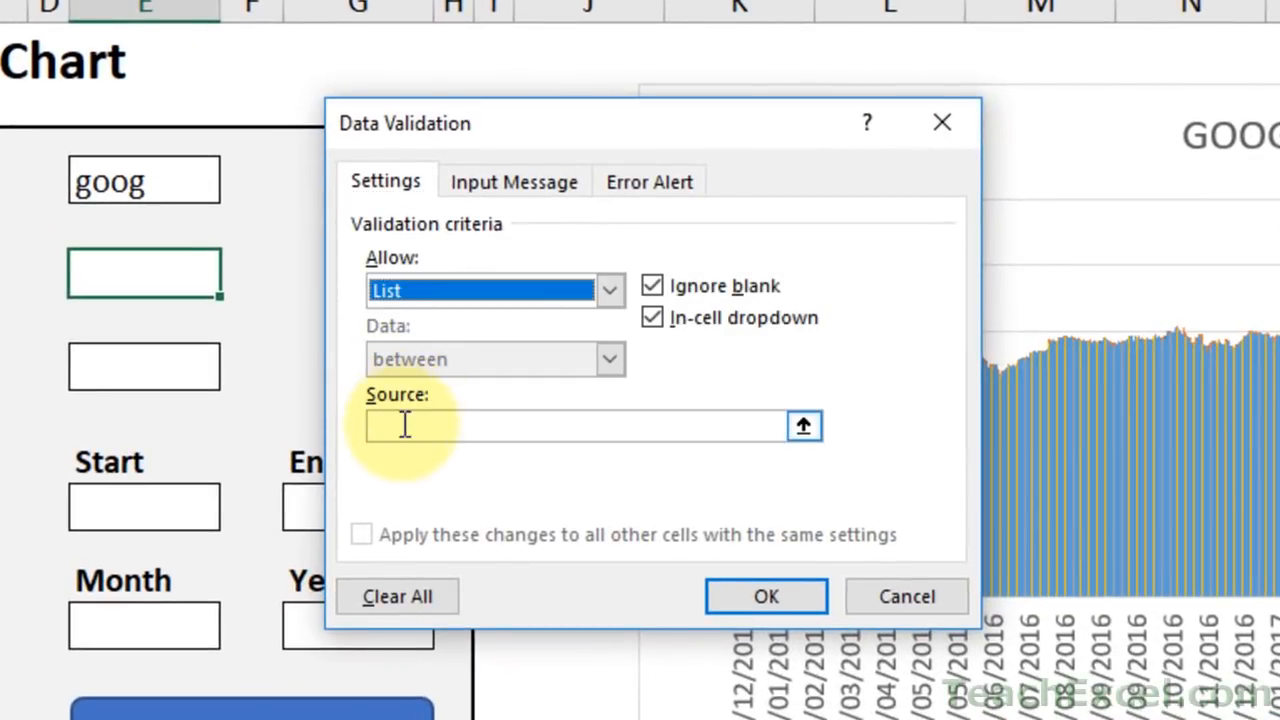
# Fill the Show cell's list source with Open, High, Low, Close, Adj Close, All and check the resulting dropdown
pyautogui.click(404, 425)
pyautogui.write('Open,')
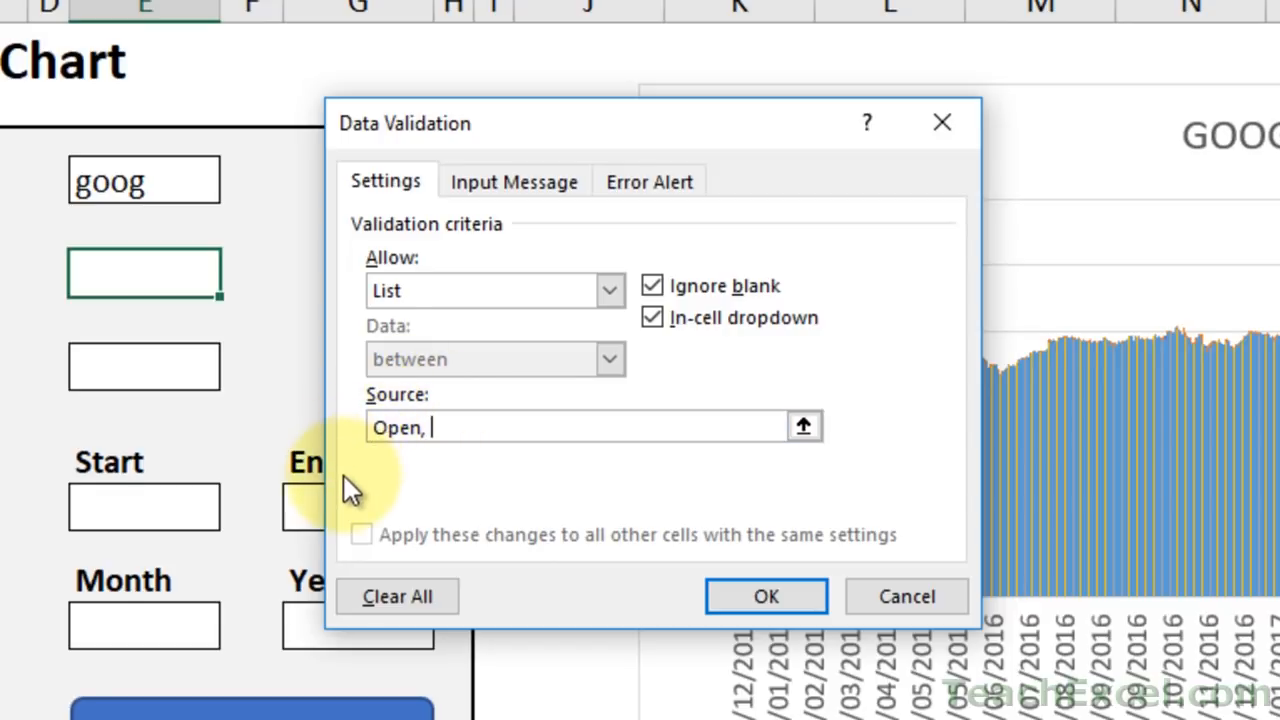
pyautogui.write('High, Loc, Close,')
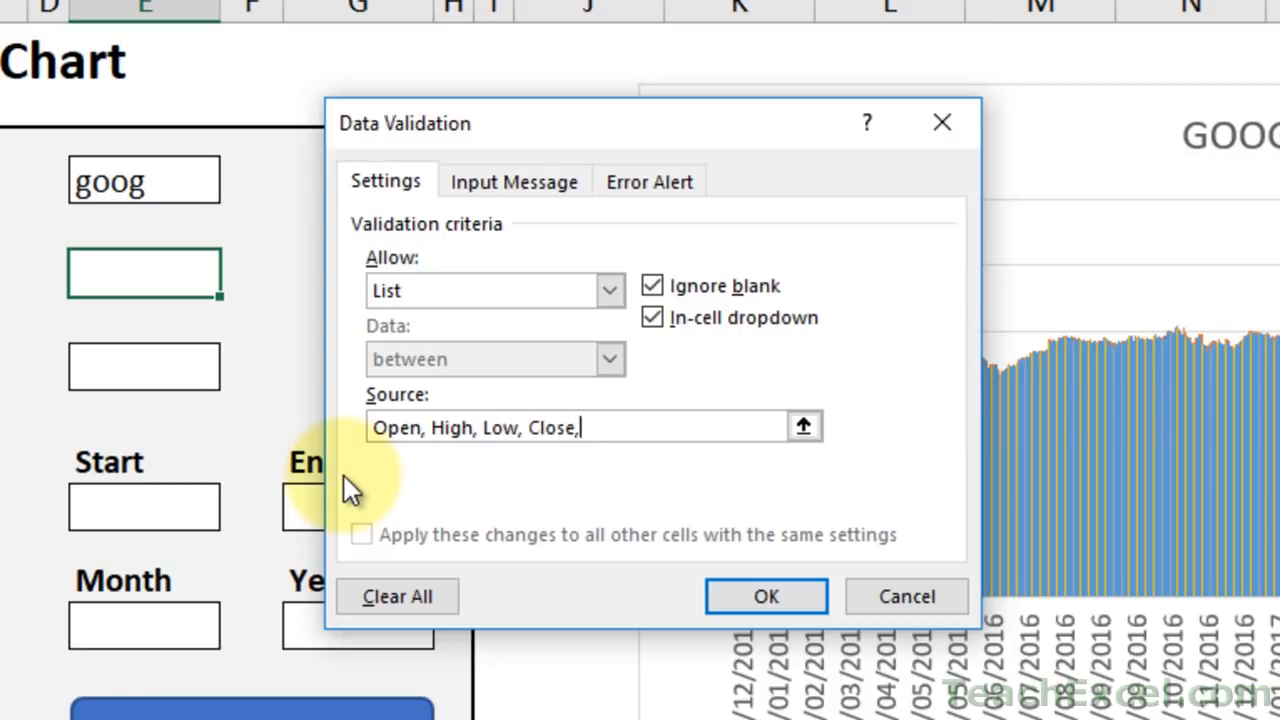
pyautogui.write(' Adj Close')
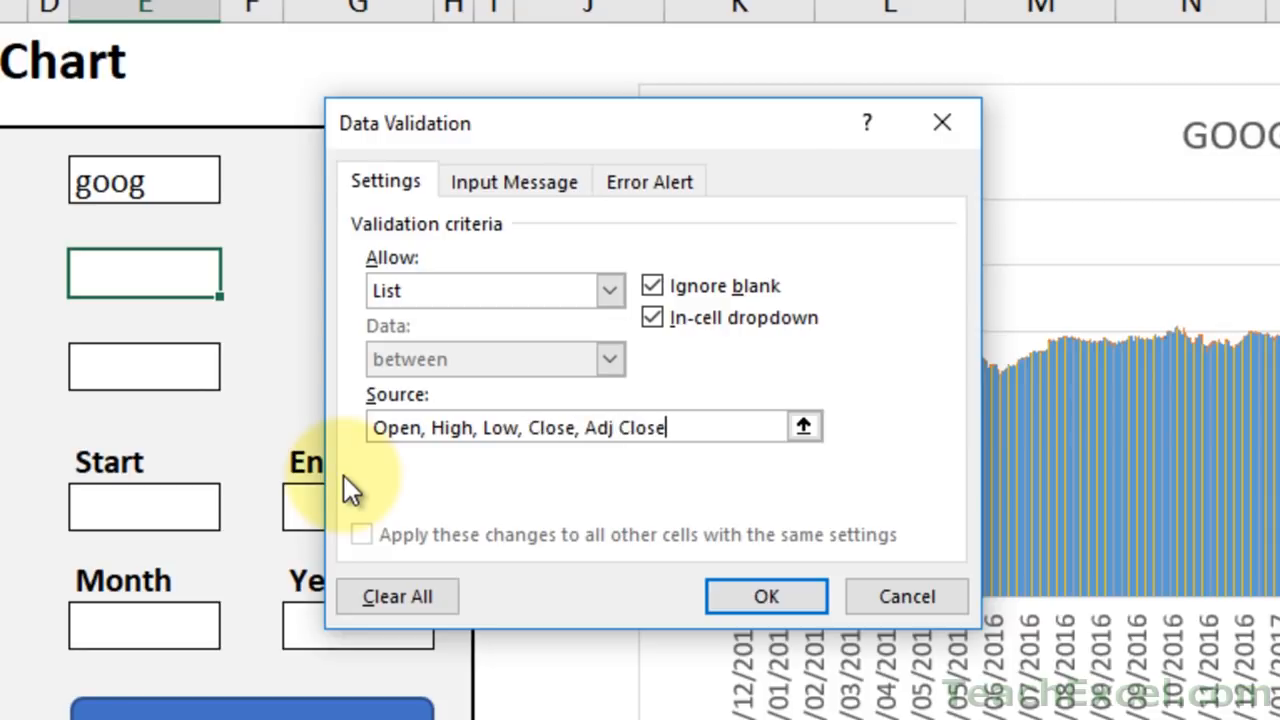
pyautogui.write(', All')
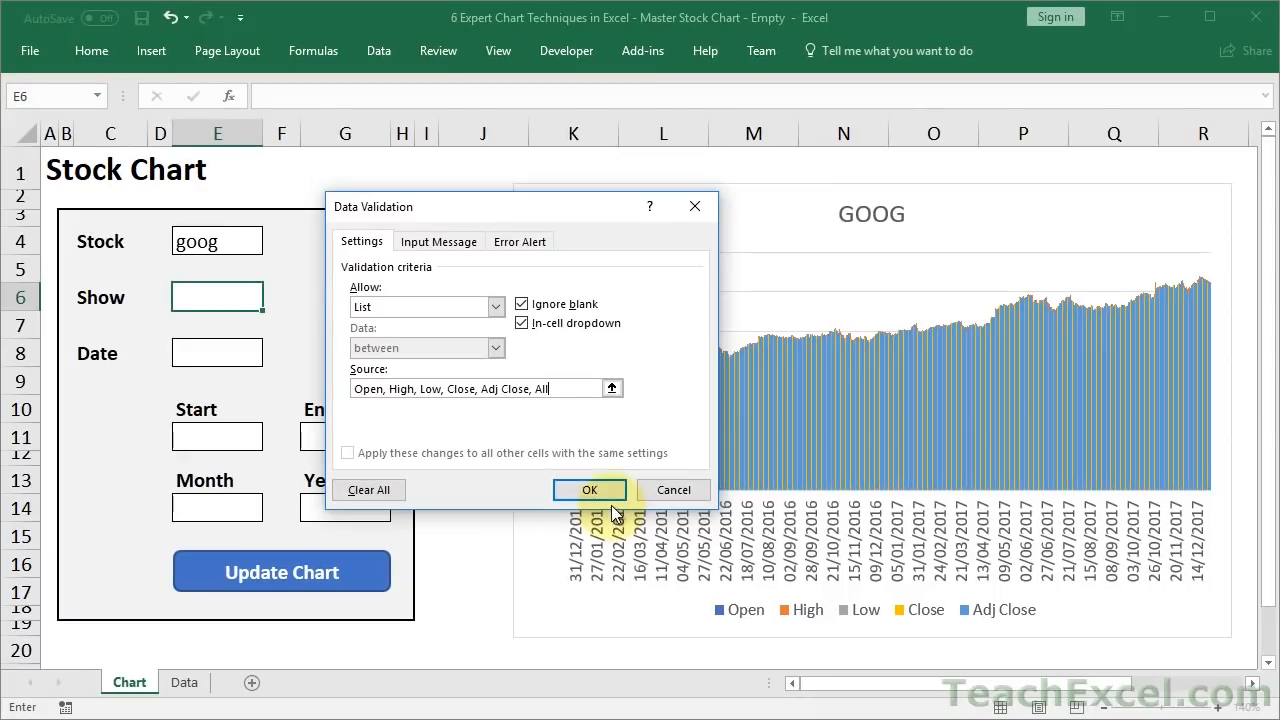
pyautogui.click(600, 495)
pyautogui.click(272, 300)
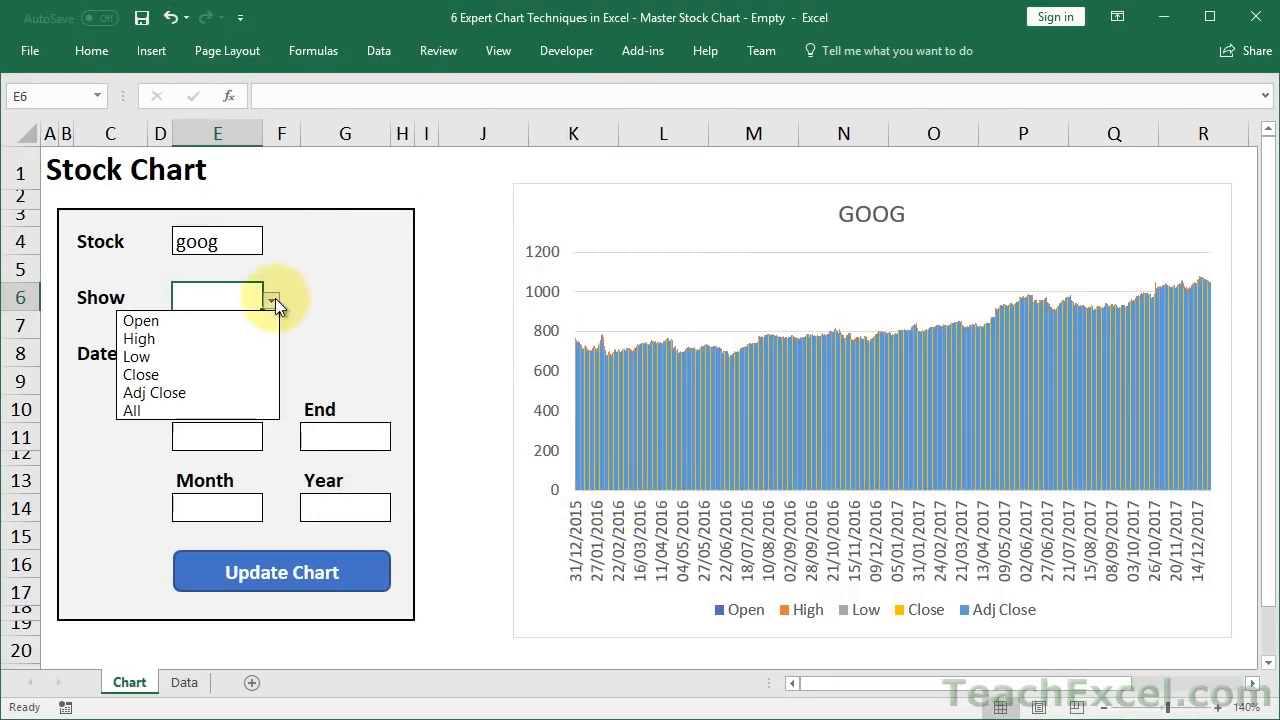
pyautogui.click(274, 299)
# Add a validation list to the Date cell E8 with Range, Month, Year, Month/Year, Max and check its dropdown
pyautogui.click(208, 350)
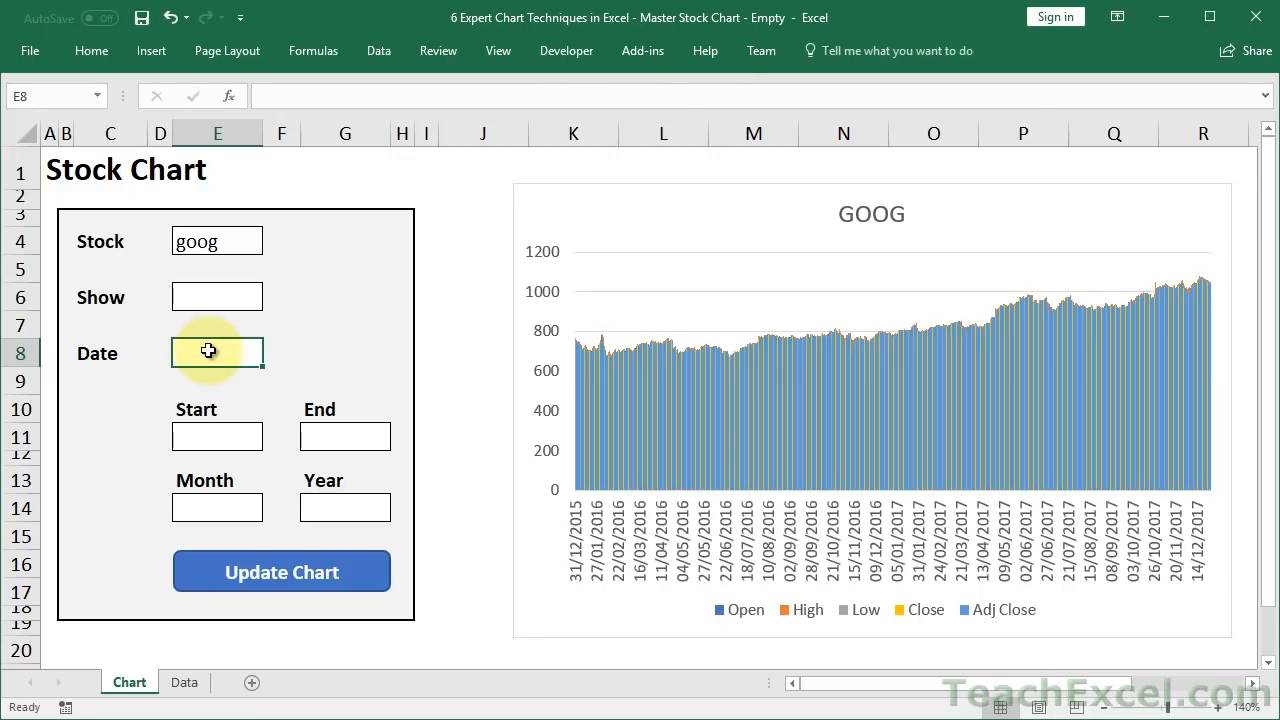
pyautogui.hotkey('alt', 'a')
pyautogui.press('v')
pyautogui.press('v')
pyautogui.click(402, 306)
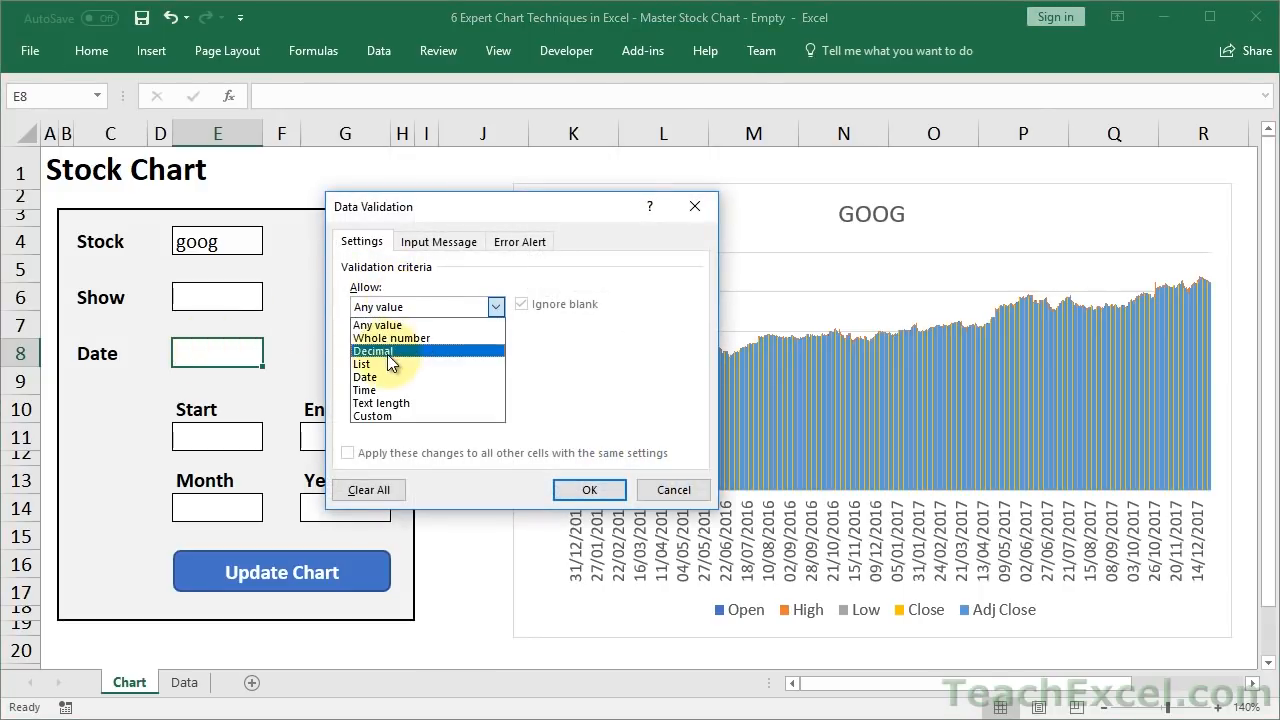
pyautogui.click(385, 364)
pyautogui.click(367, 388)
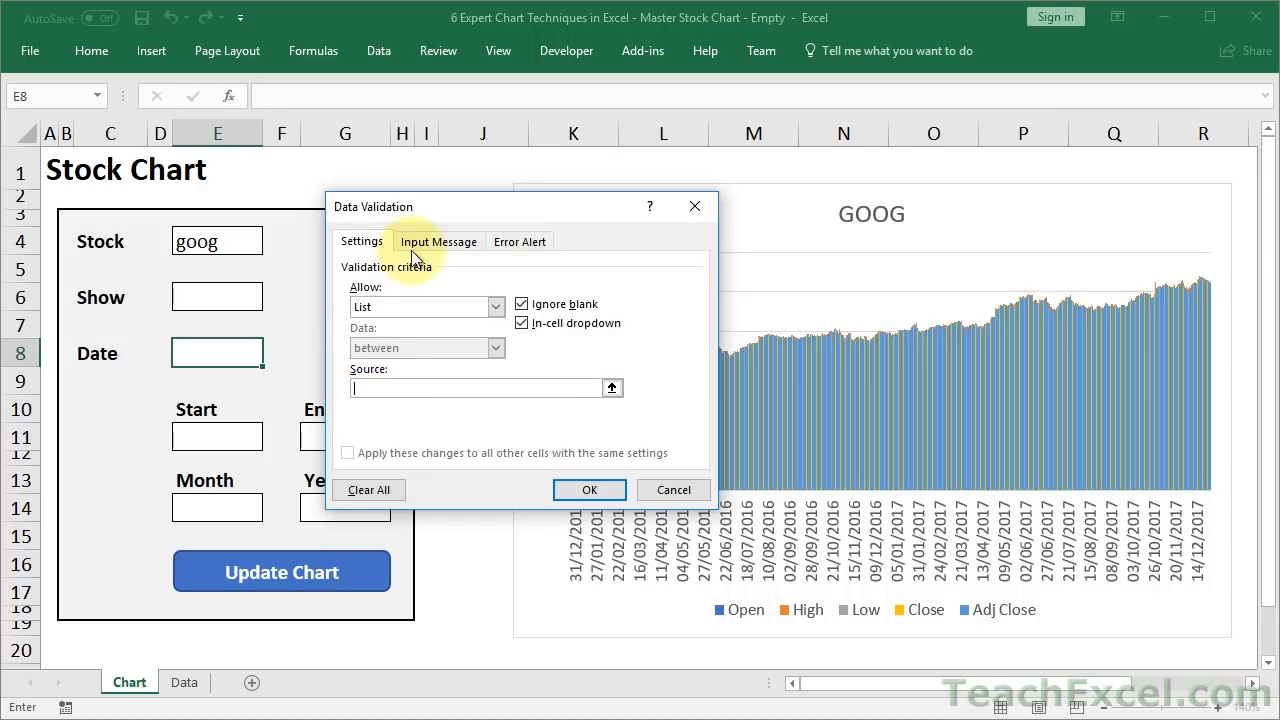
pyautogui.moveTo(441, 202); pyautogui.dragTo(558, 231)
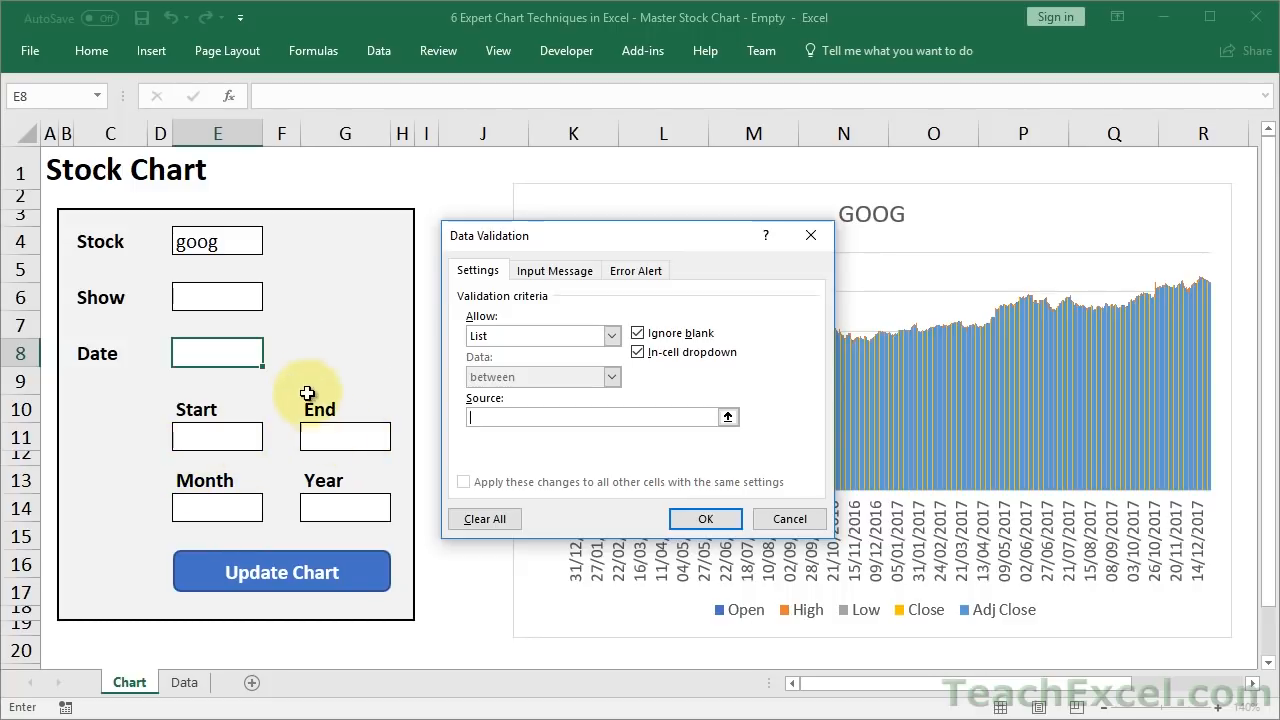
pyautogui.write('Range,')
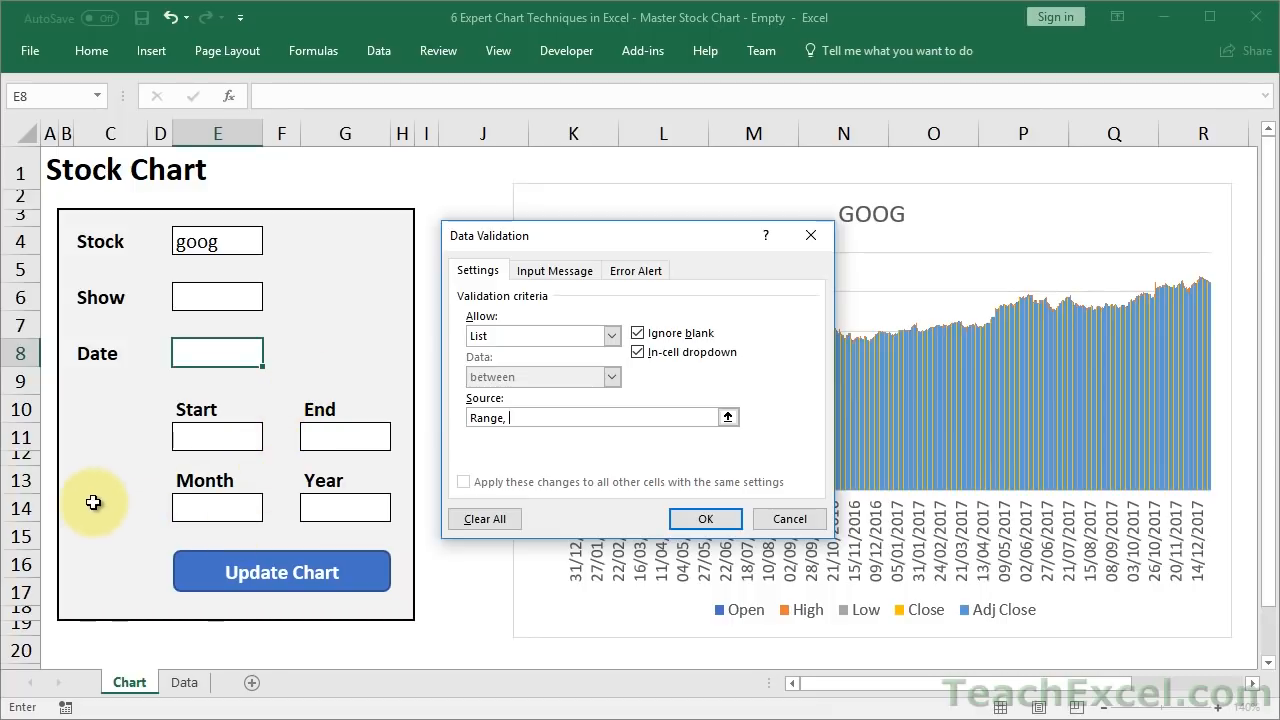
pyautogui.write('Month, Year, Month/Year, Max')
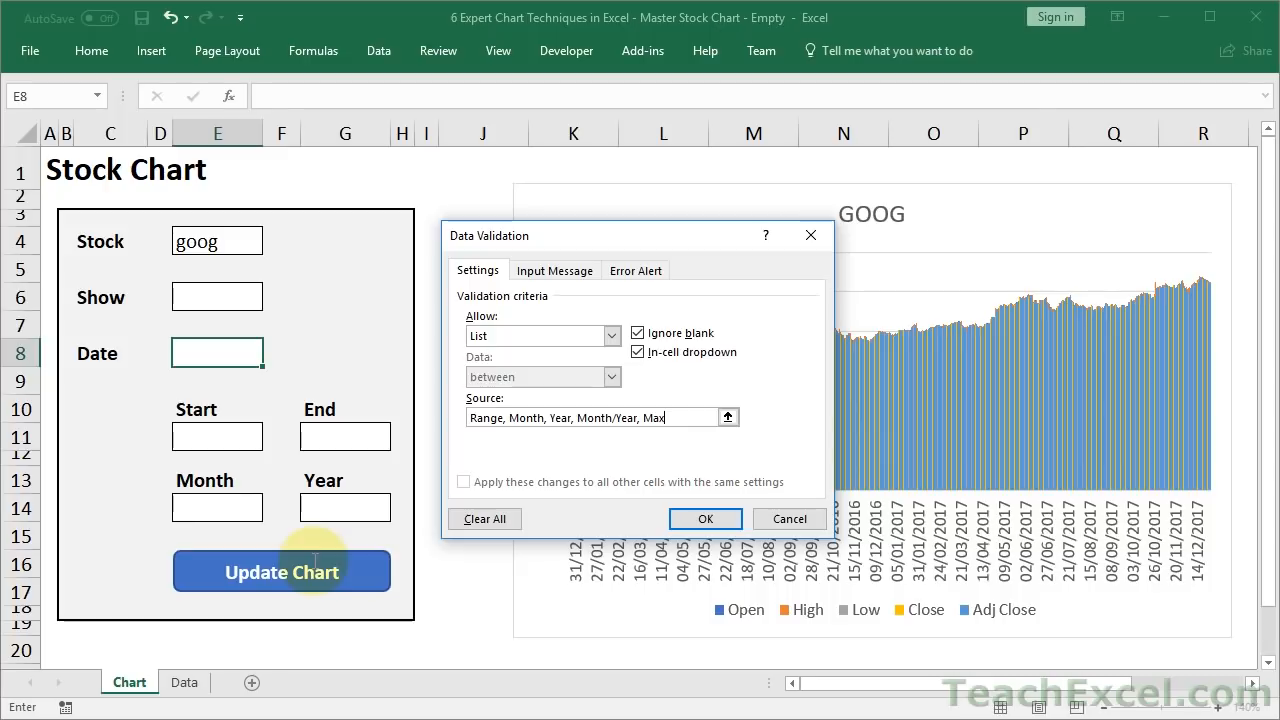
pyautogui.click(701, 520)
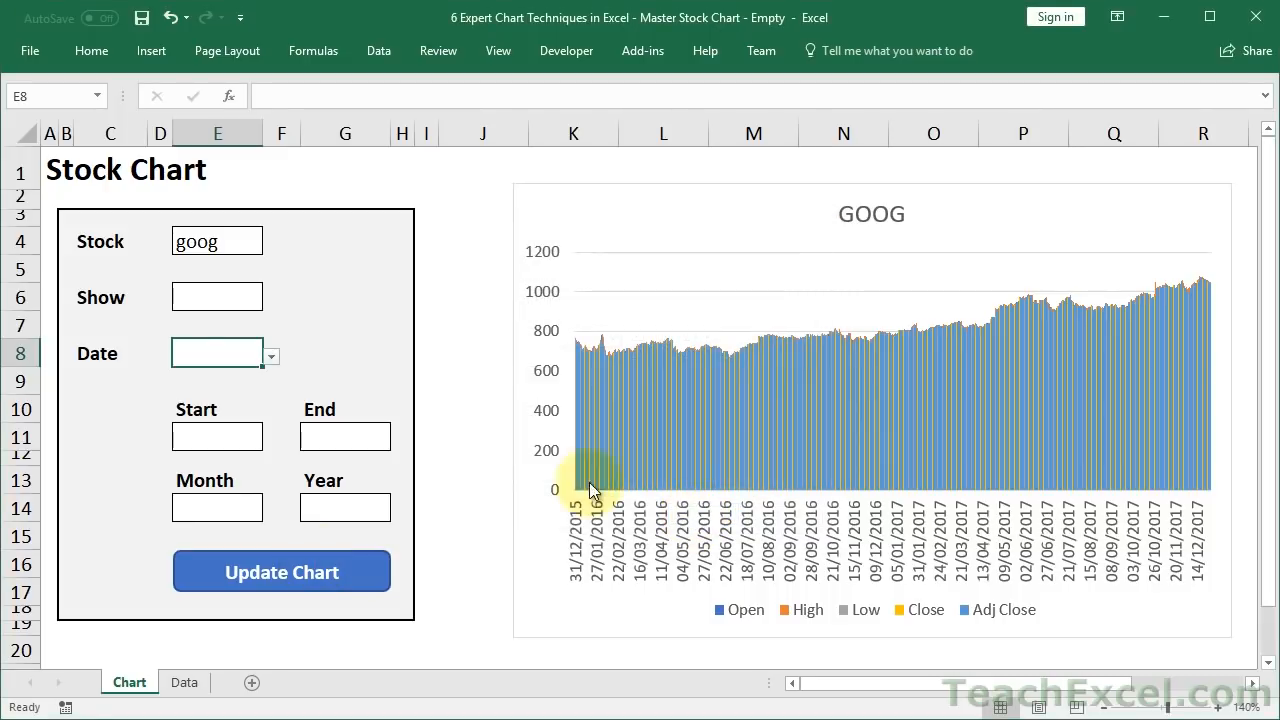
pyautogui.click(271, 357)
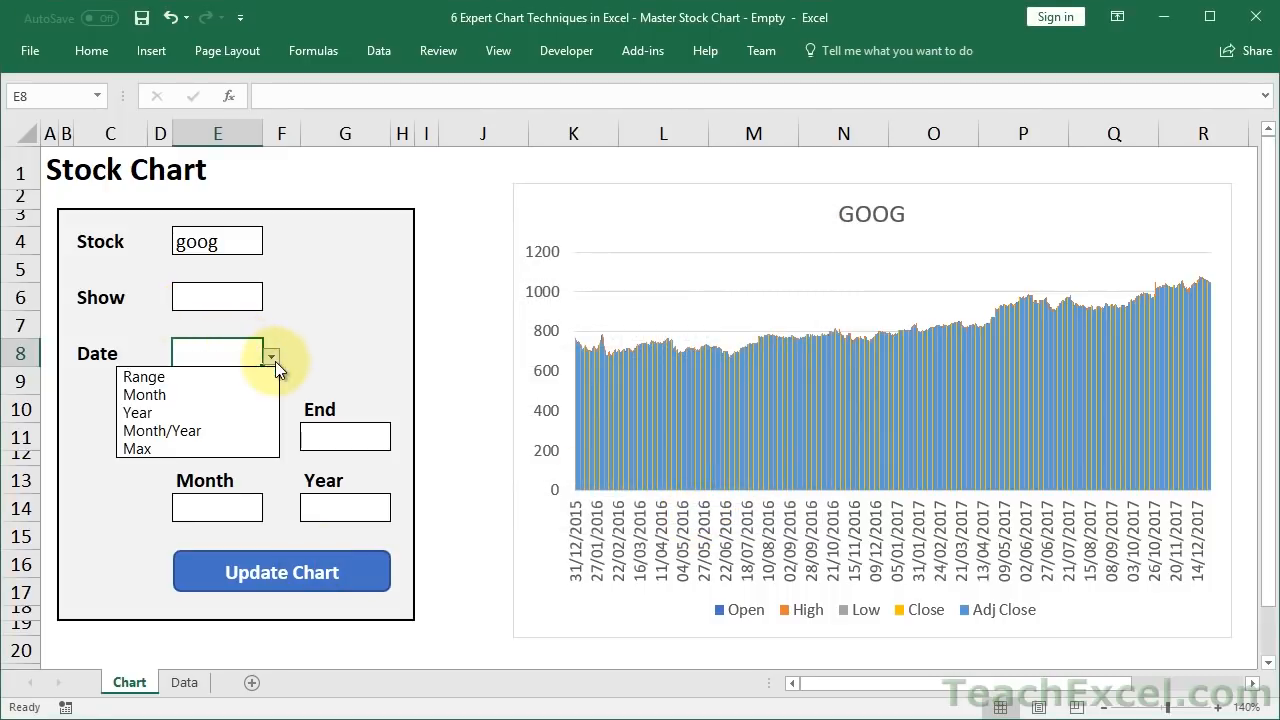
pyautogui.click(275, 361)
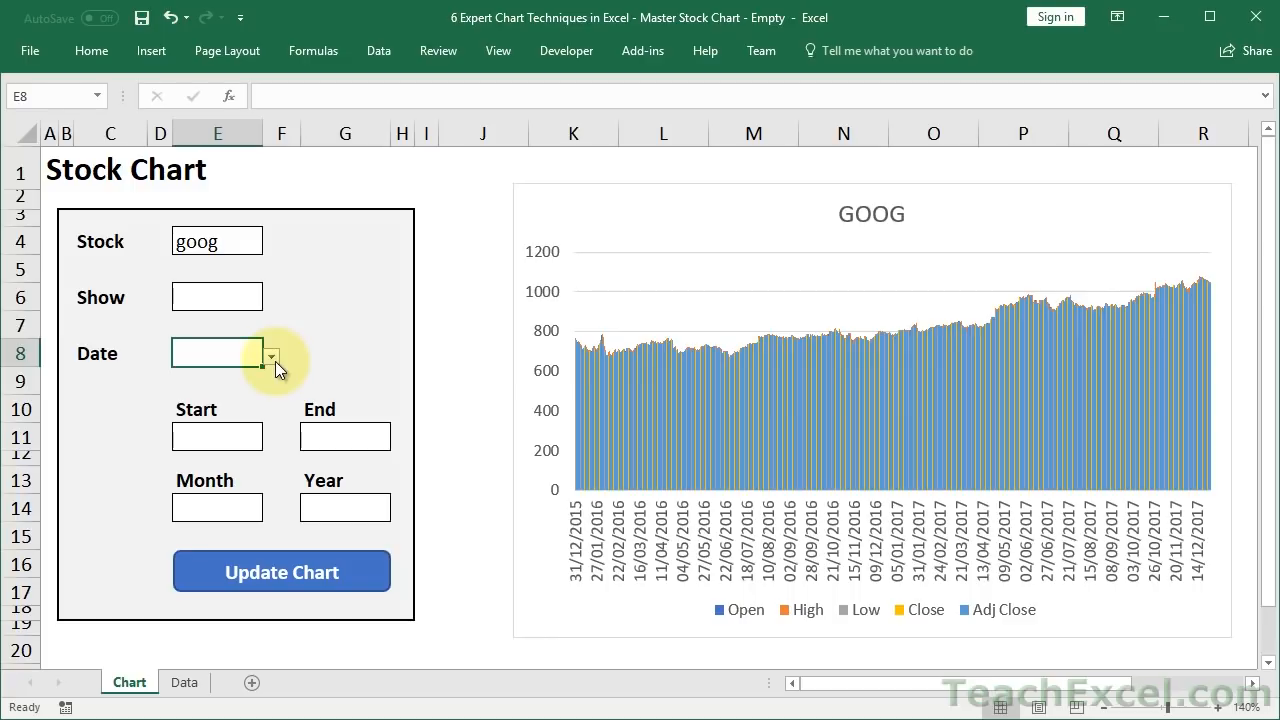
pyautogui.click(200, 510)
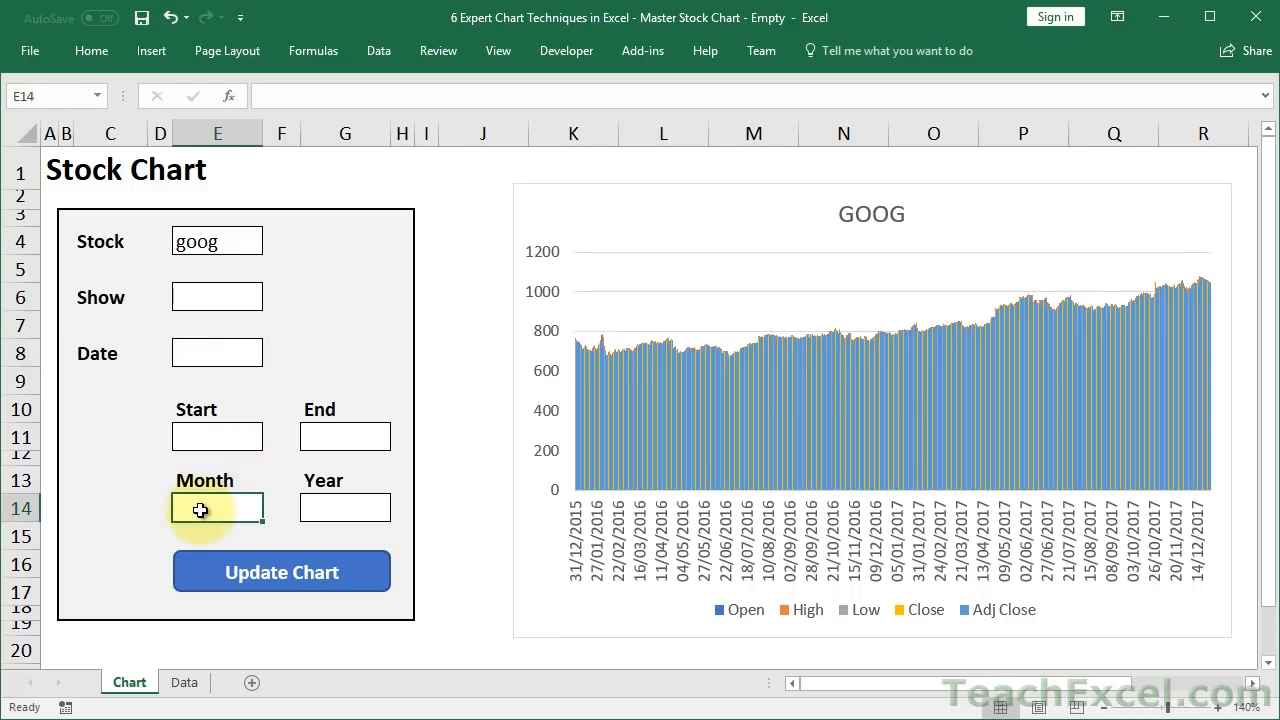
pyautogui.hotkey('alt', 'a')
pyautogui.press('v')
pyautogui.press('v')
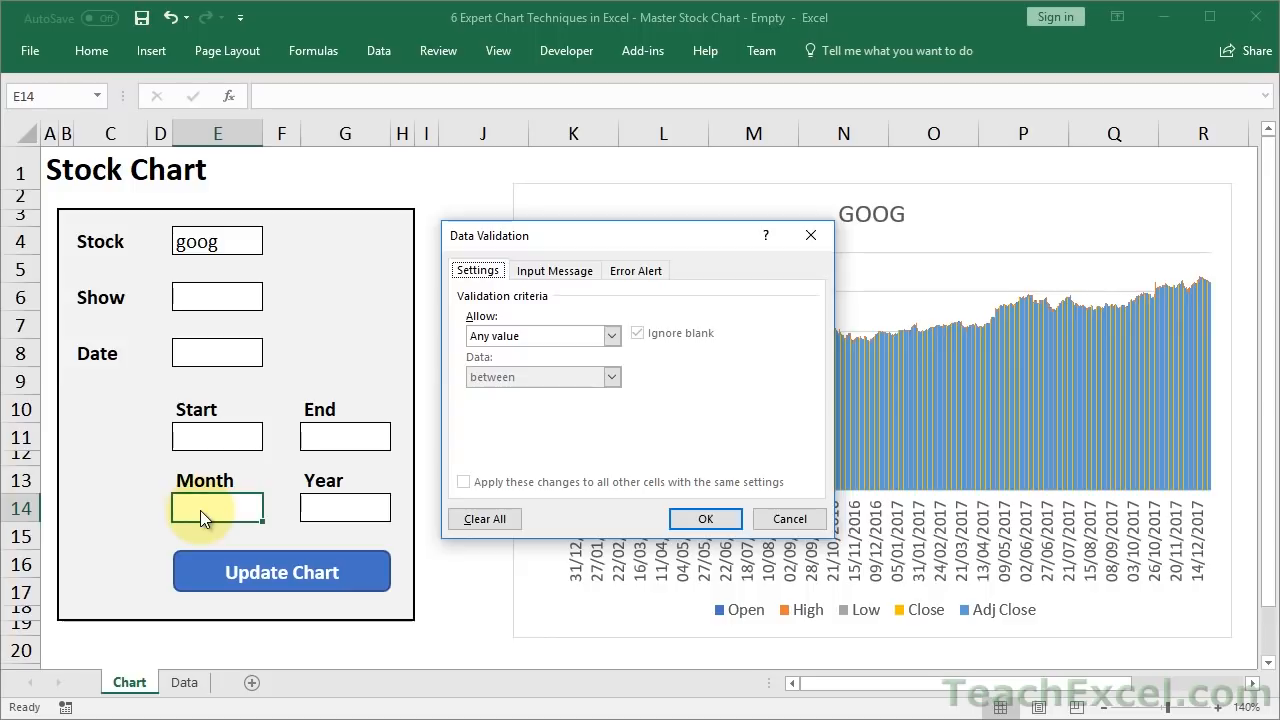
pyautogui.press('Escape')
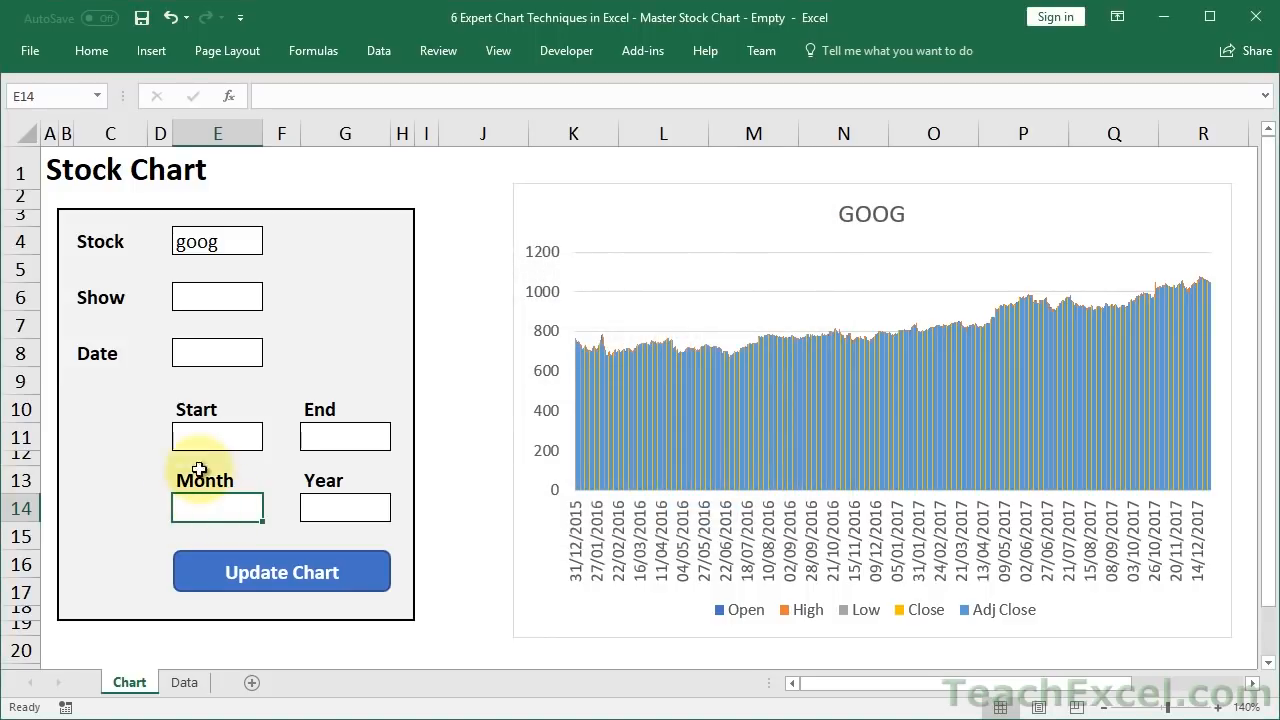
pyautogui.click(184, 684)
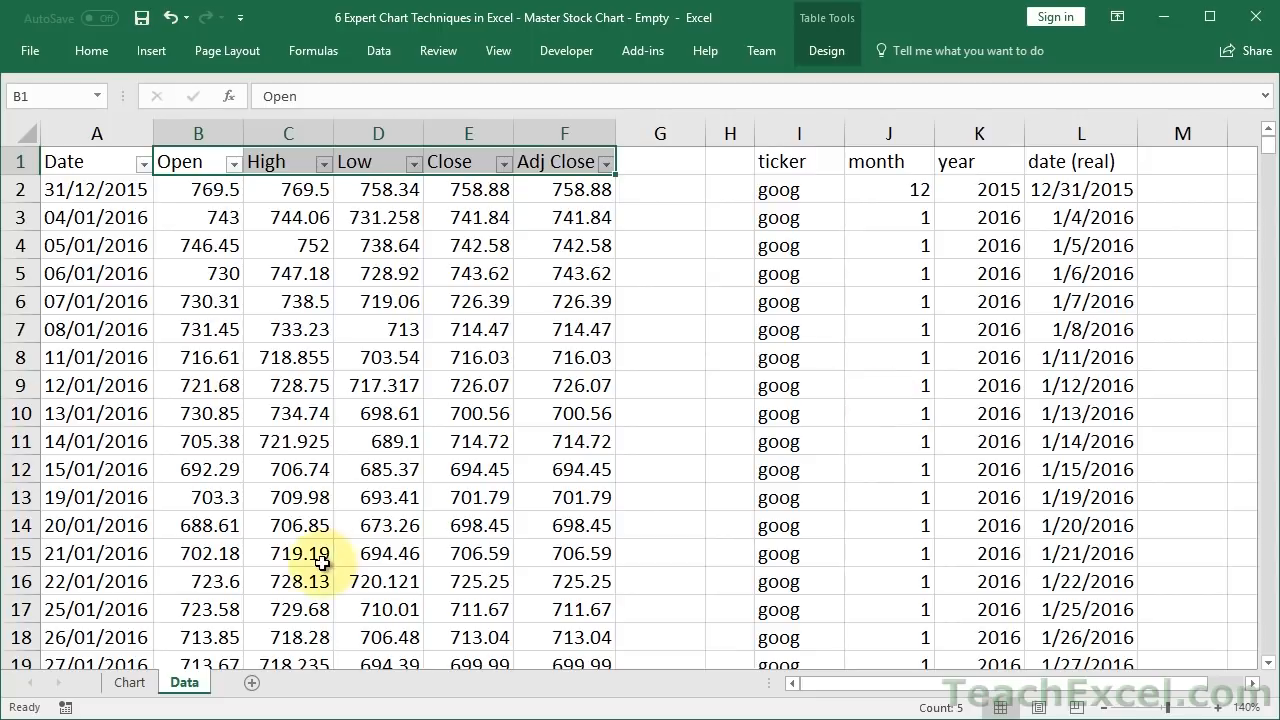
pyautogui.click(129, 683)
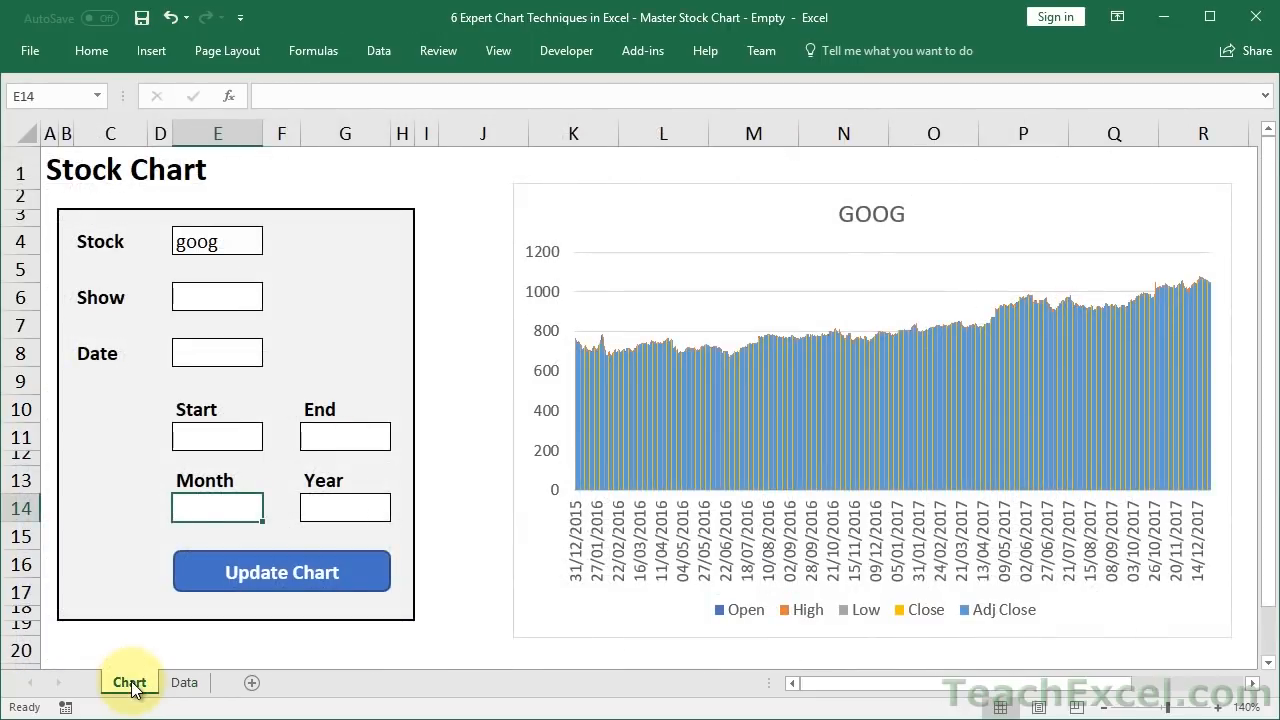
# Restrict the Month cell E14 to whole numbers between 1 and 12 with data validation
pyautogui.hotkey('alt', 'd')
pyautogui.press('l')
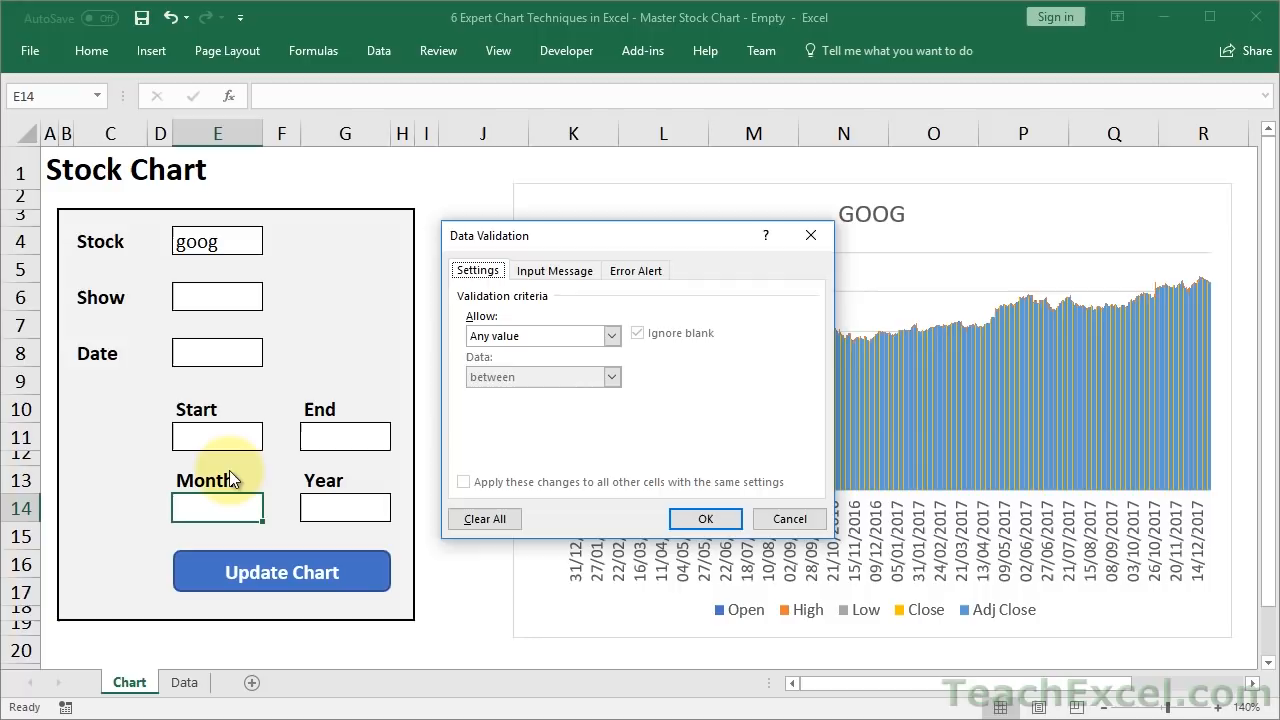
pyautogui.click(520, 336)
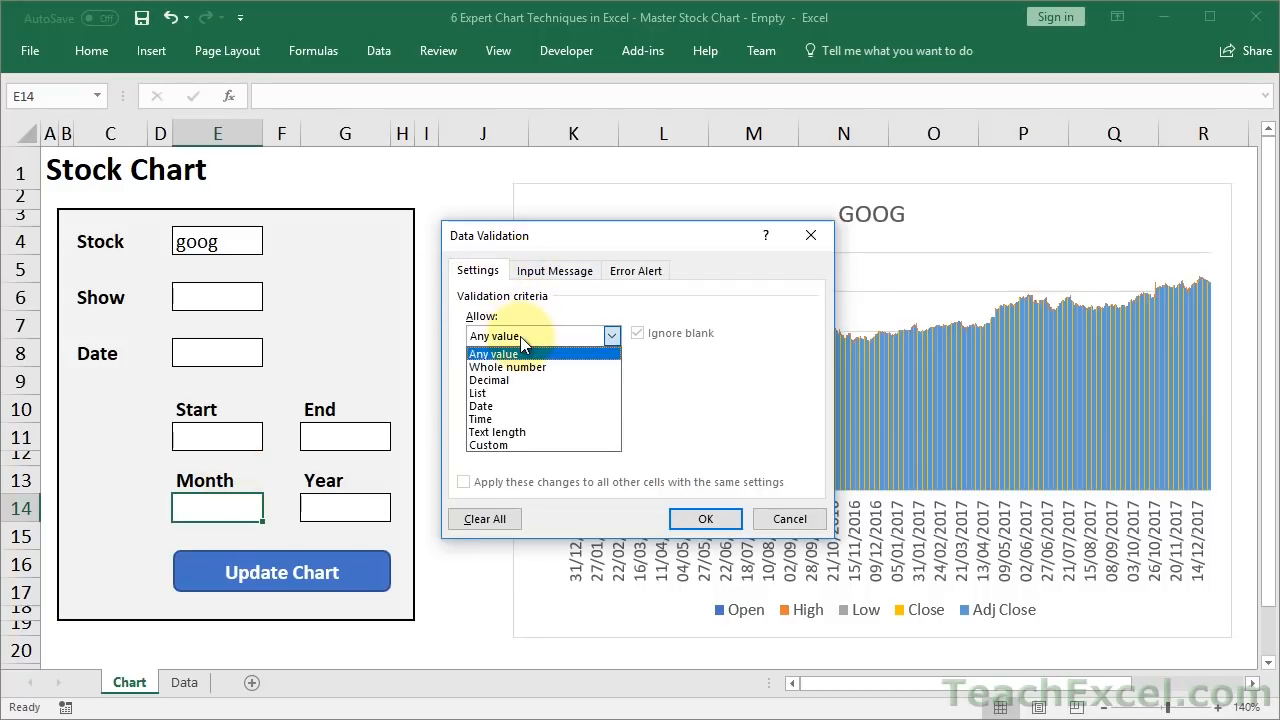
pyautogui.click(520, 365)
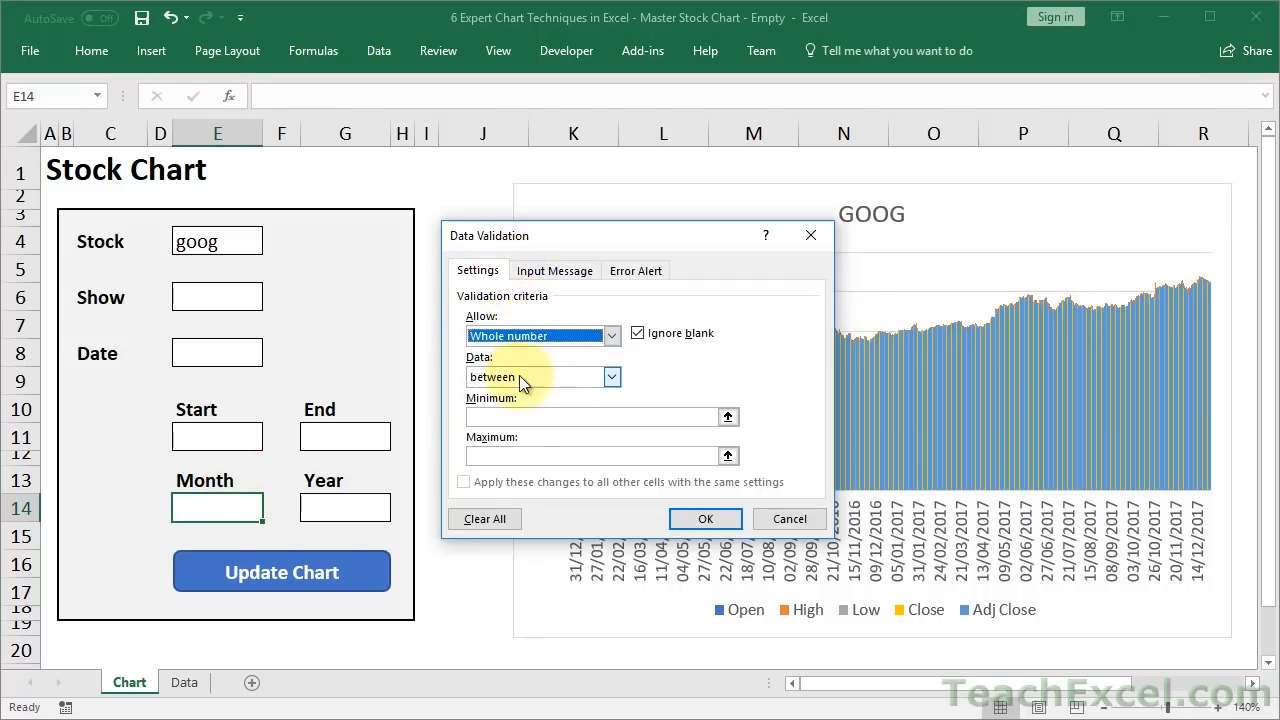
pyautogui.click(518, 417)
pyautogui.write('1')
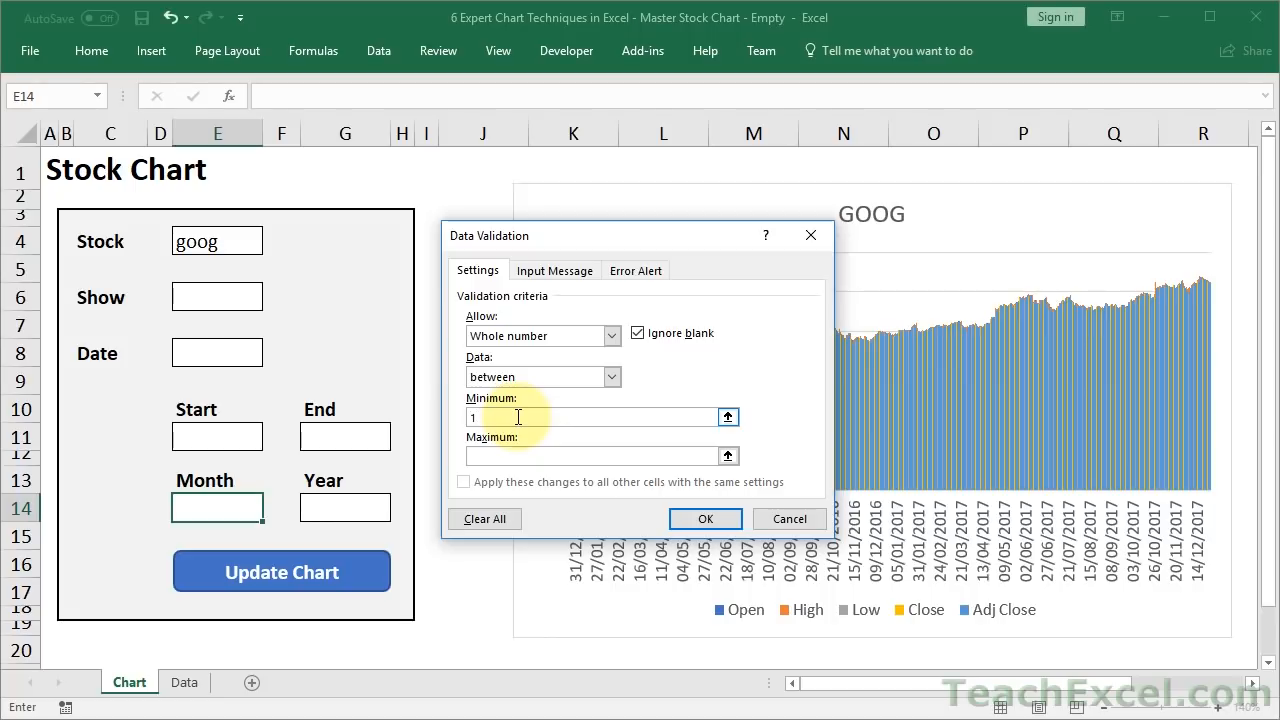
pyautogui.click(515, 456)
pyautogui.write('12')
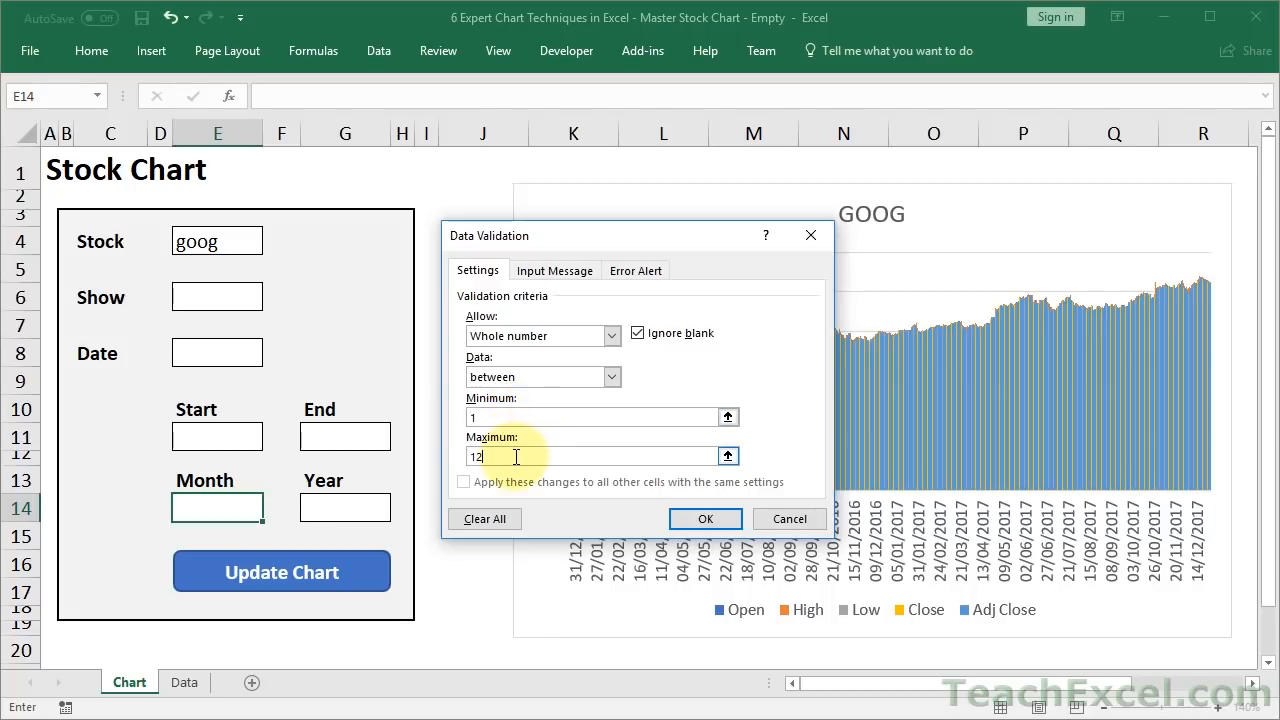
pyautogui.click(703, 518)
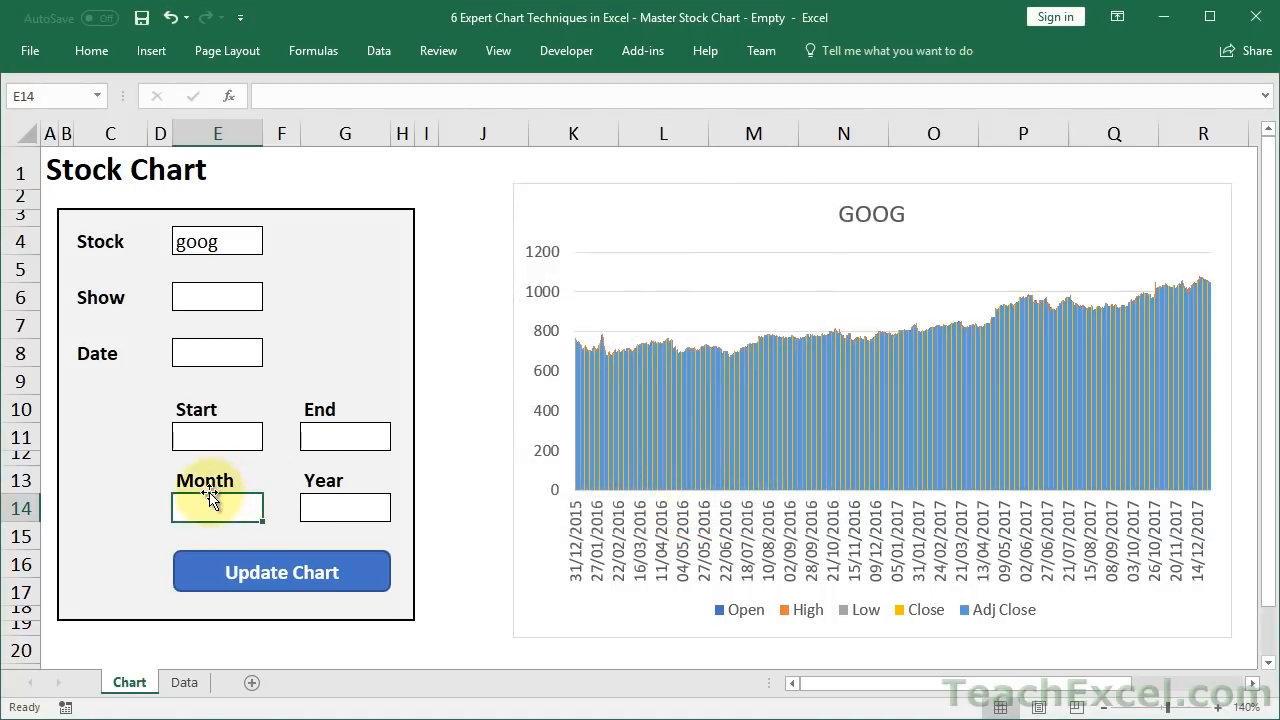
# Test the Month cell's validation with 13, 12 and 0, and set the month to 1
pyautogui.write('13')
pyautogui.press('Return')
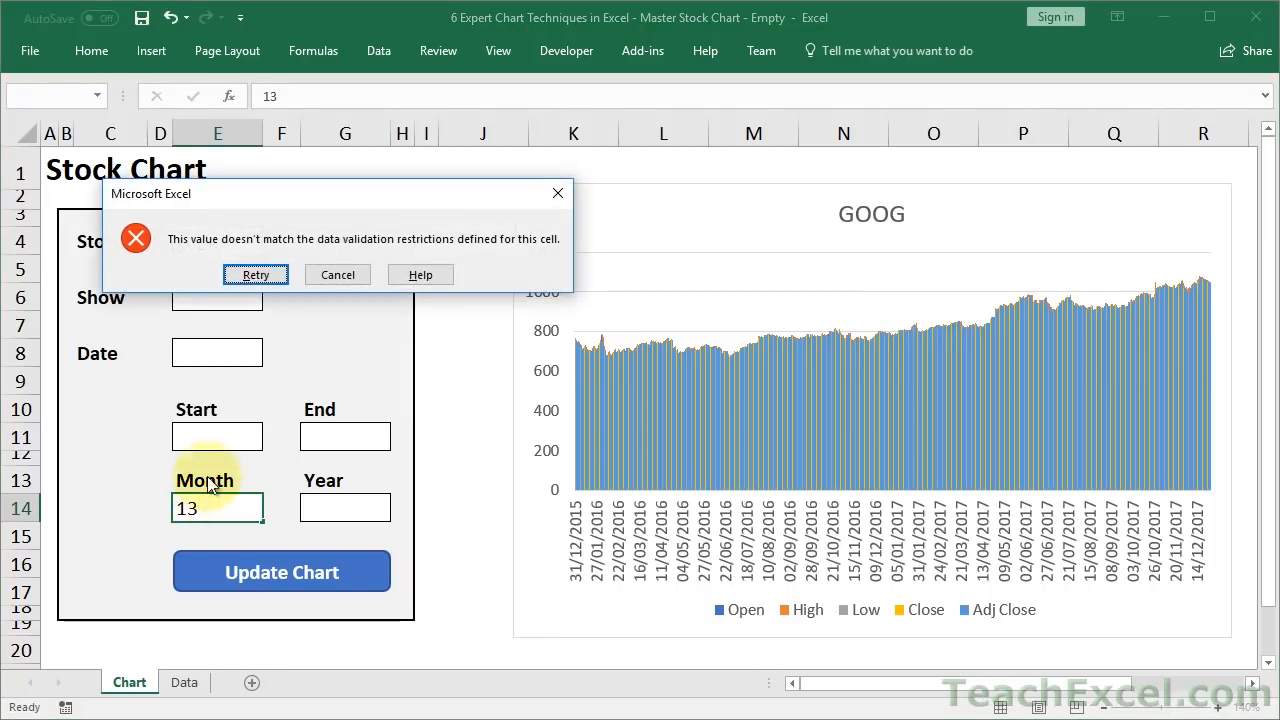
pyautogui.click(270, 274)
pyautogui.write('12')
pyautogui.press('Return')
pyautogui.click(219, 513)
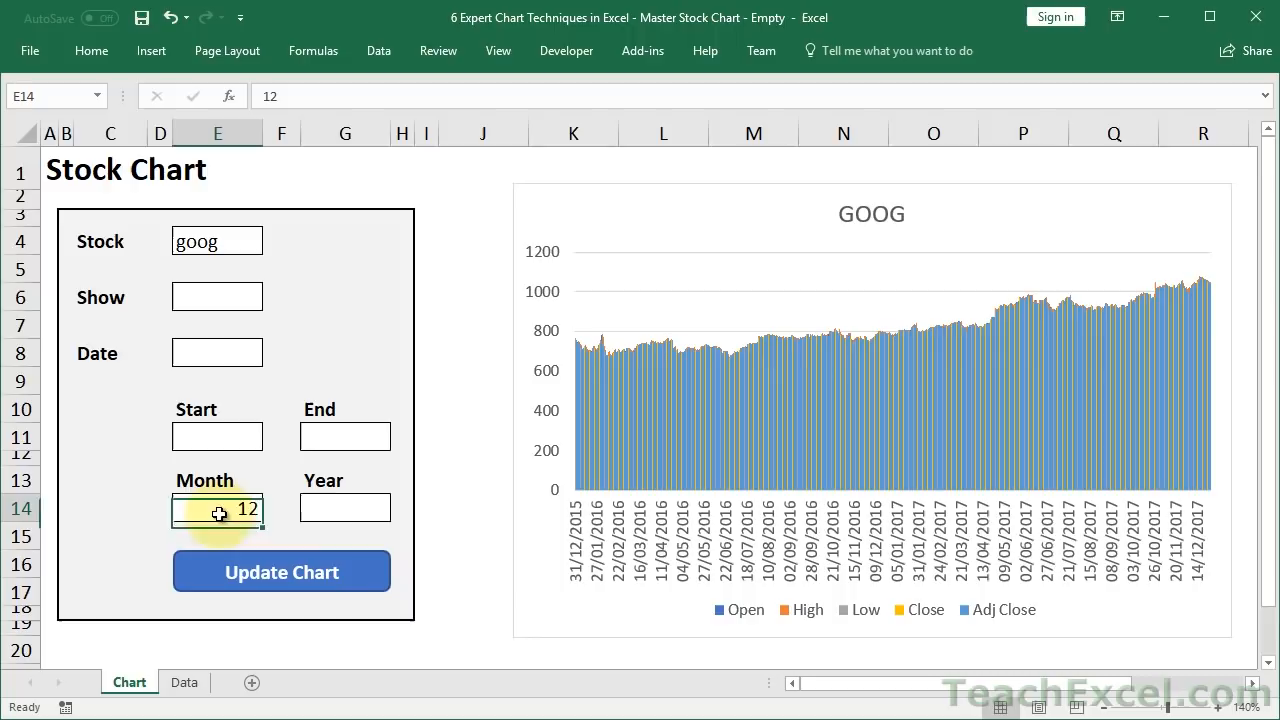
pyautogui.write('0')
pyautogui.press('Return')
pyautogui.press('Return')
pyautogui.write('1')
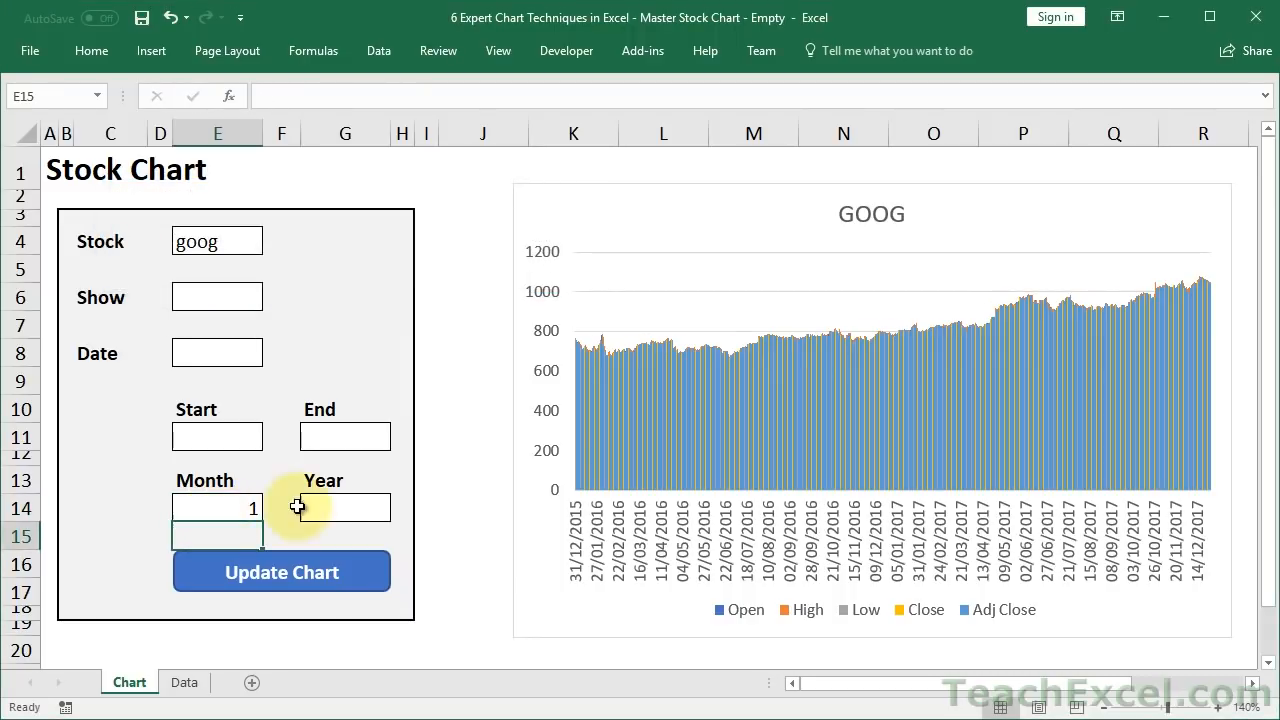
# Restrict the Year cell G14 to whole numbers between 1900 and 3000 with data validation
pyautogui.click(339, 504)
pyautogui.hotkey('alt', 'd', 'l')
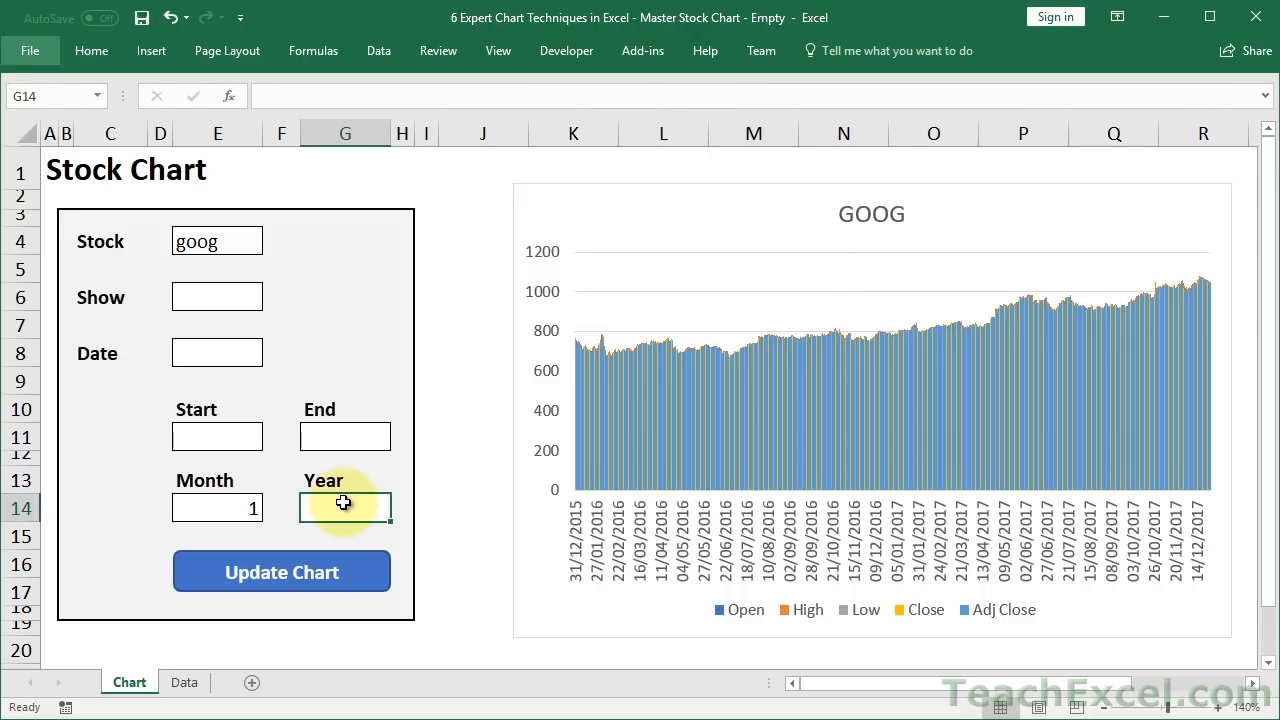
pyautogui.click(611, 335)
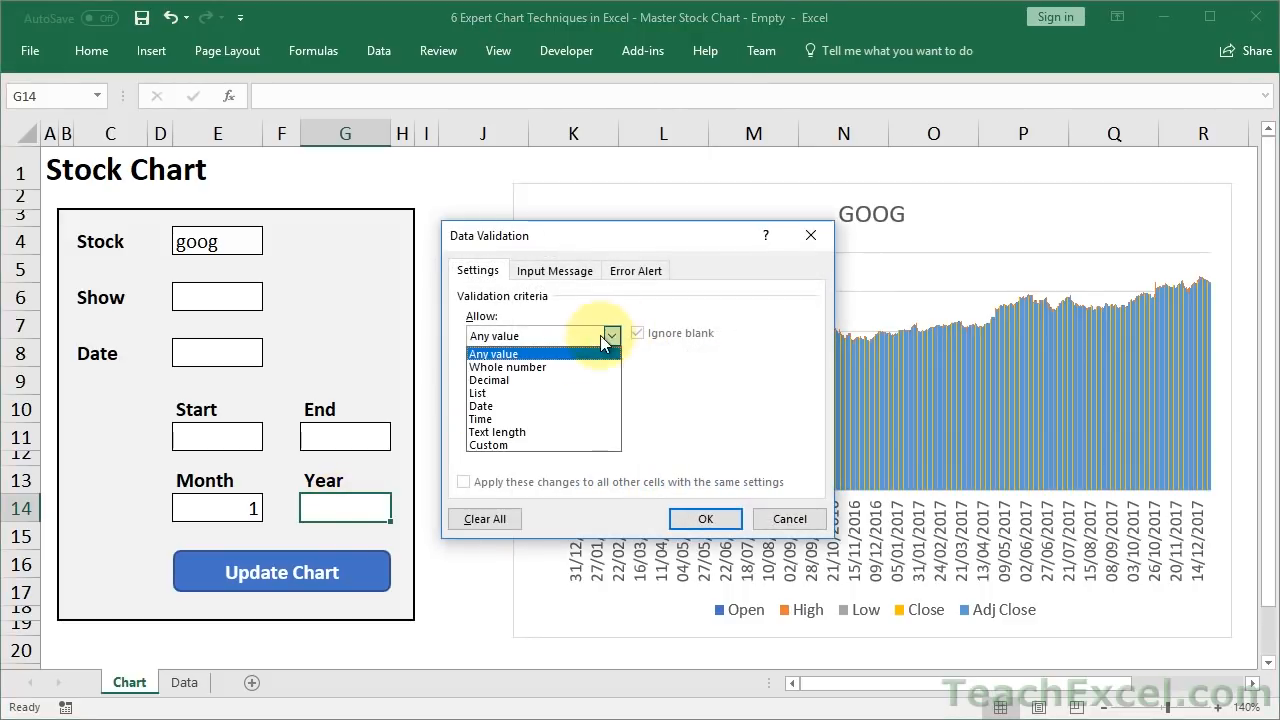
pyautogui.click(556, 368)
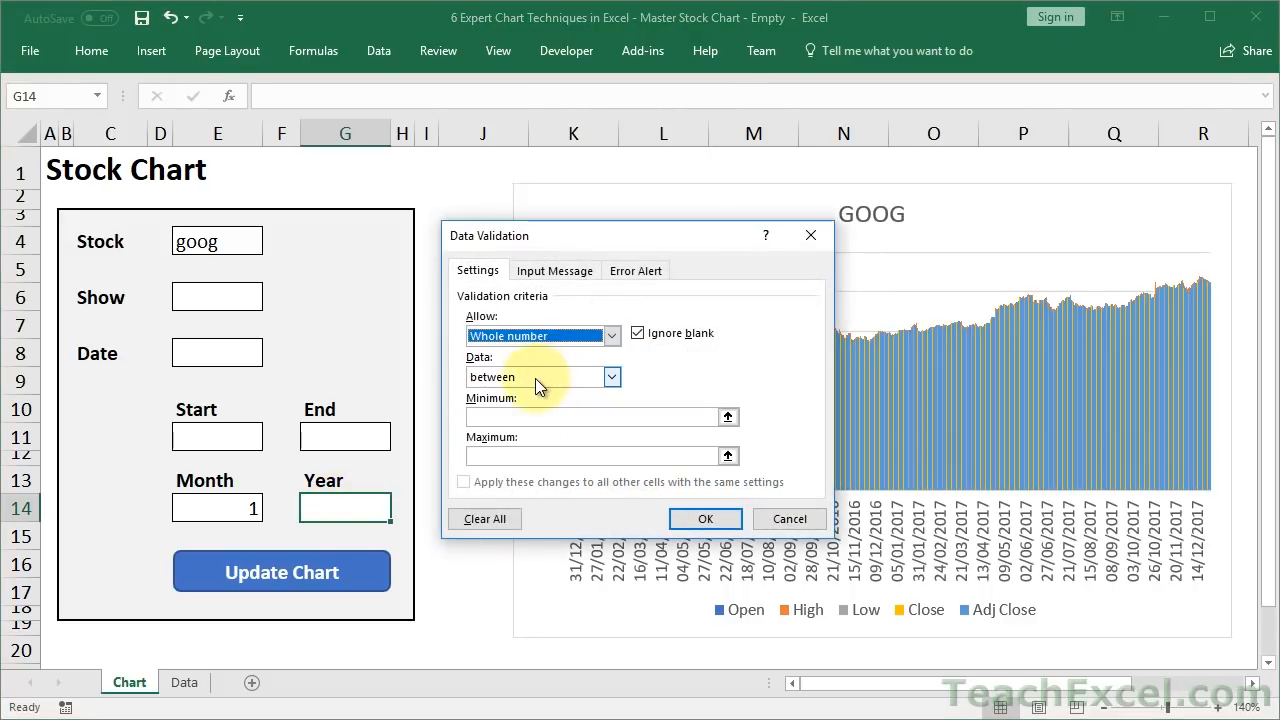
pyautogui.click(534, 414)
pyautogui.write('190')
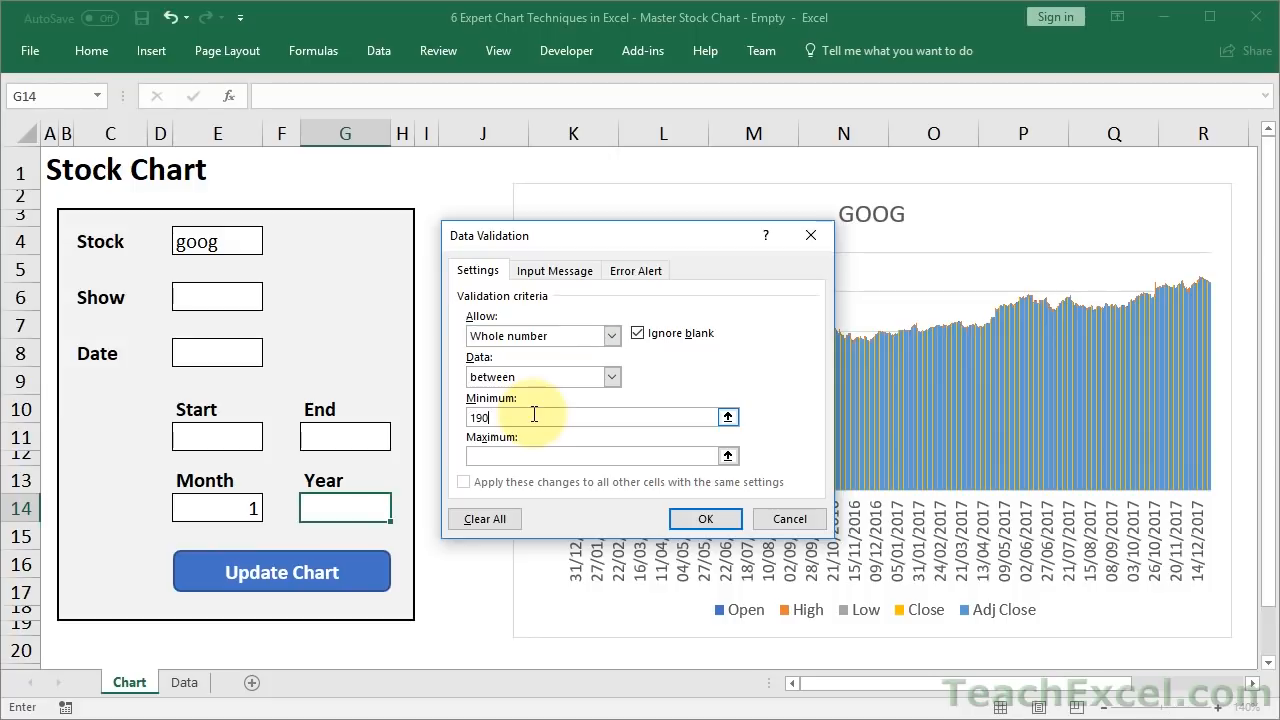
pyautogui.write('0')
pyautogui.click(514, 457)
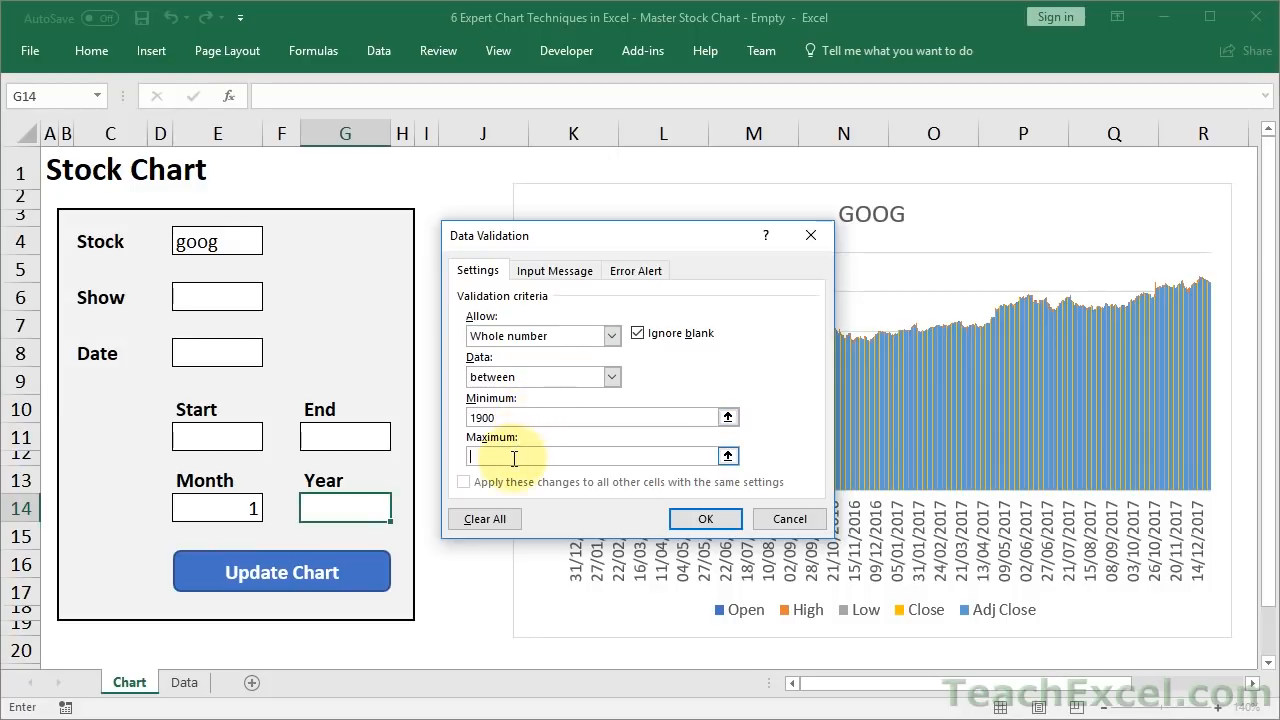
pyautogui.write('3000')
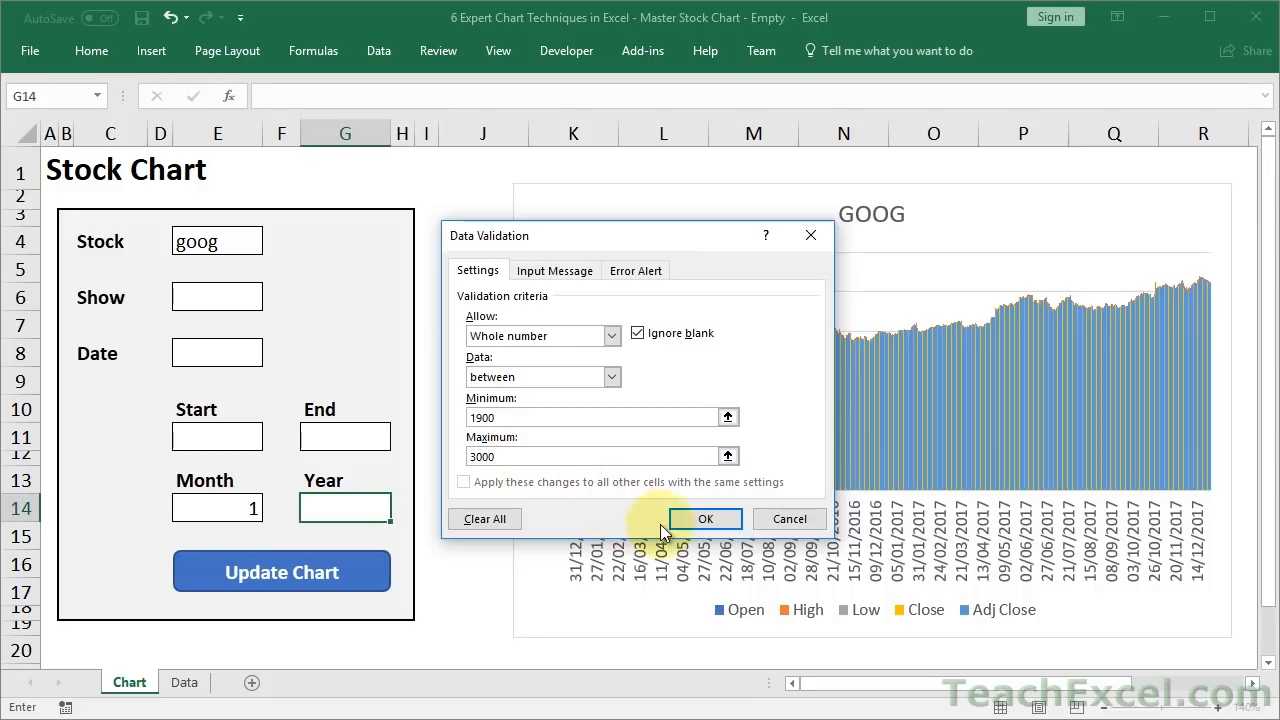
pyautogui.click(707, 526)
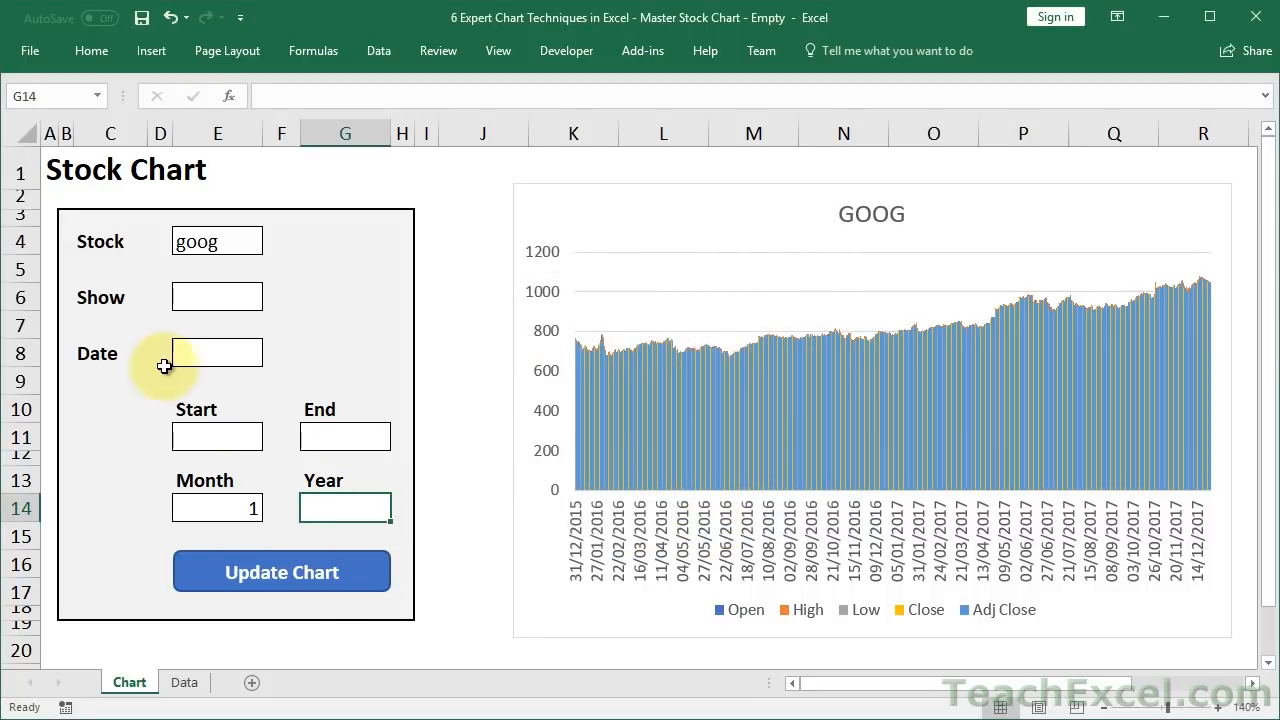
# Restrict the Start and End cells E11 and G11 together to dates between 1/1/1900 and 1/1/3000 with data validation
pyautogui.click(217, 438)
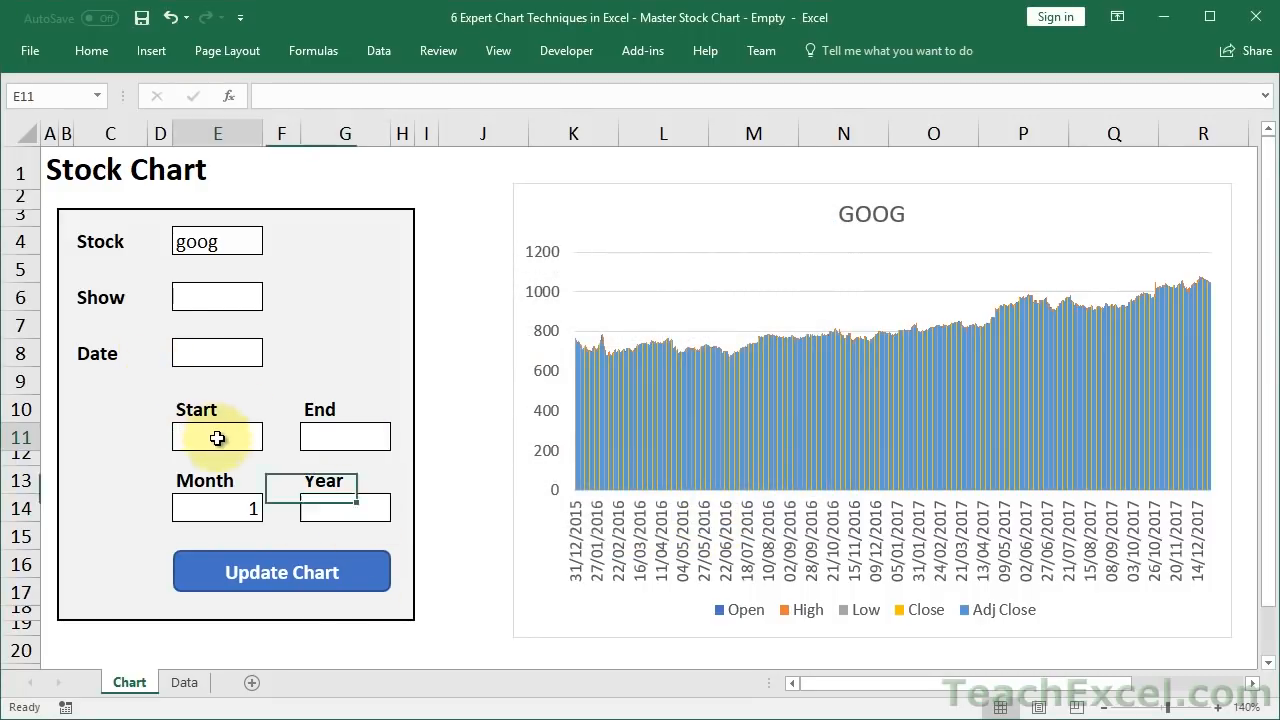
pyautogui.keyDown('ctrl'); pyautogui.click(346, 441); pyautogui.keyUp('ctrl')
pyautogui.hotkey('alt', 'a')
pyautogui.press('v')
pyautogui.press('v')
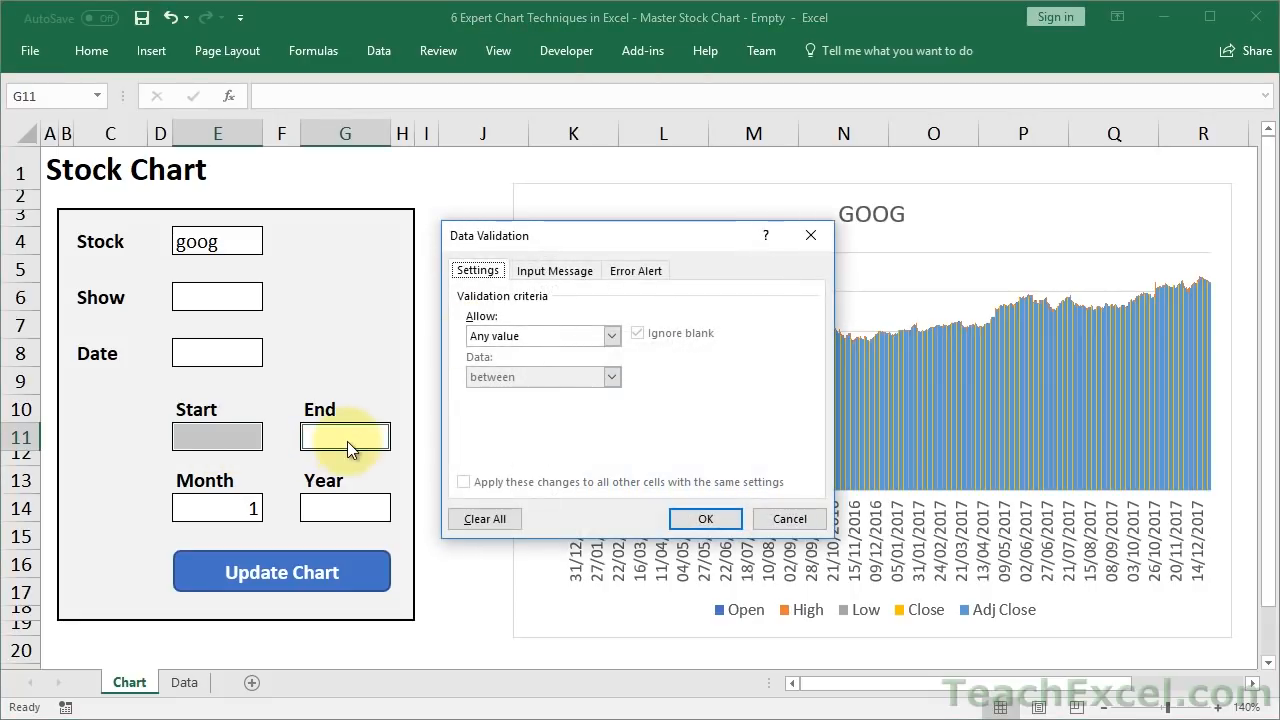
pyautogui.click(548, 330)
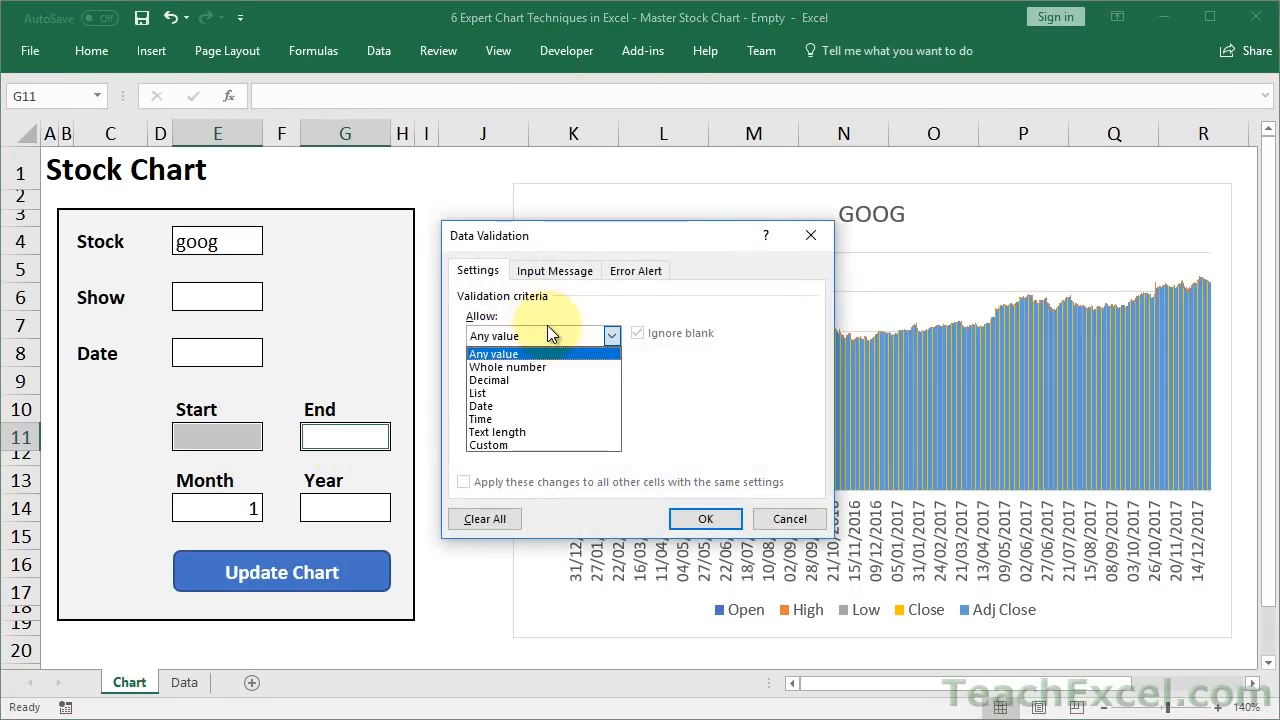
pyautogui.click(486, 406)
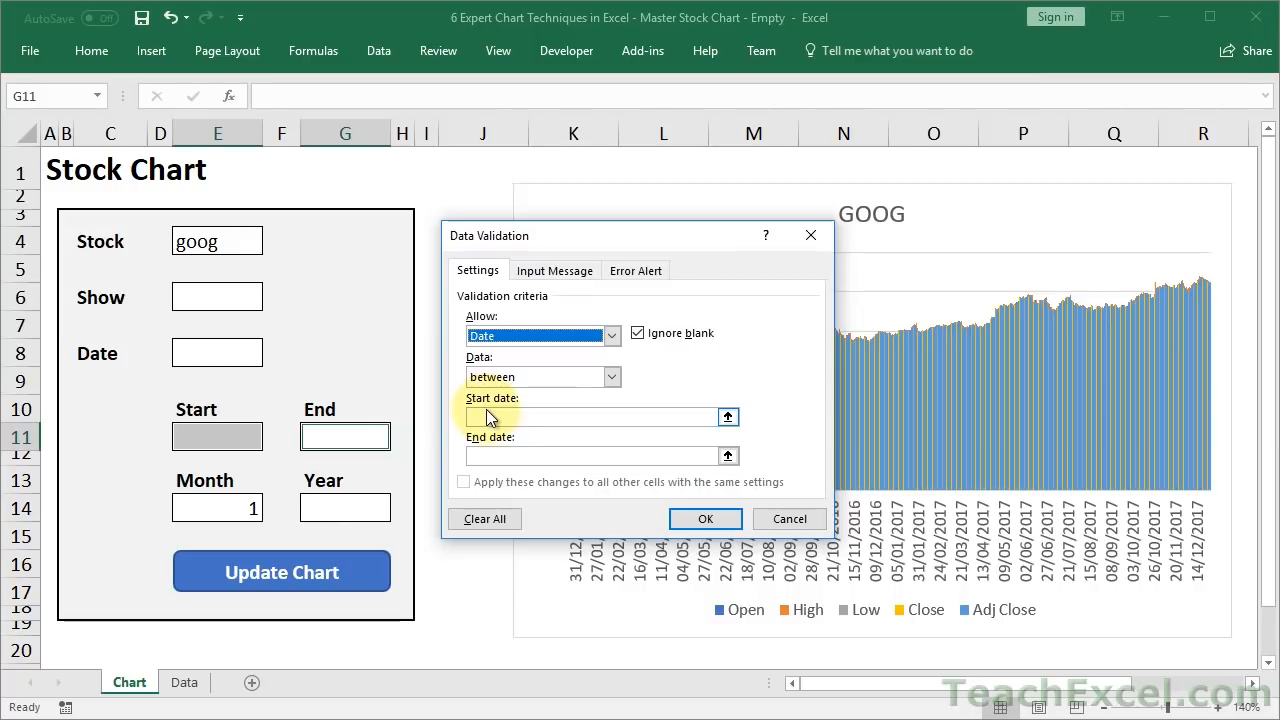
pyautogui.click(490, 415)
pyautogui.write('1/1/1900')
pyautogui.click(492, 458)
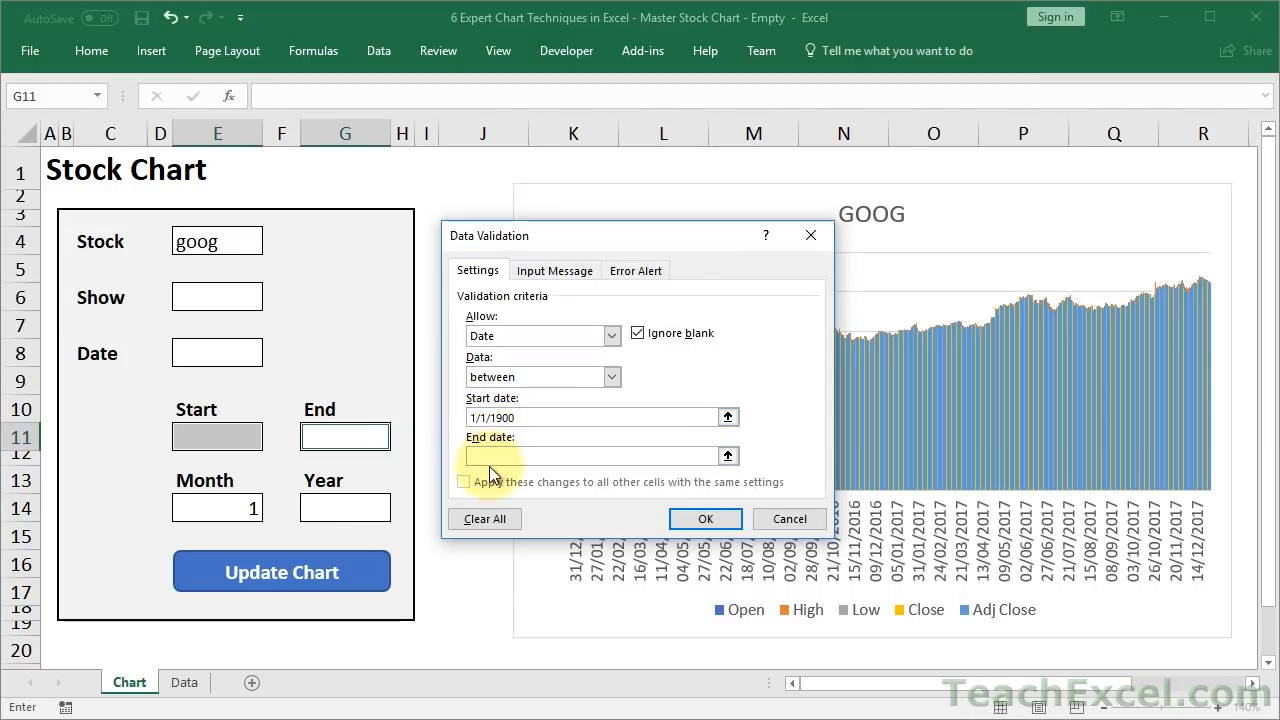
pyautogui.click(494, 460)
pyautogui.write('1/1/')
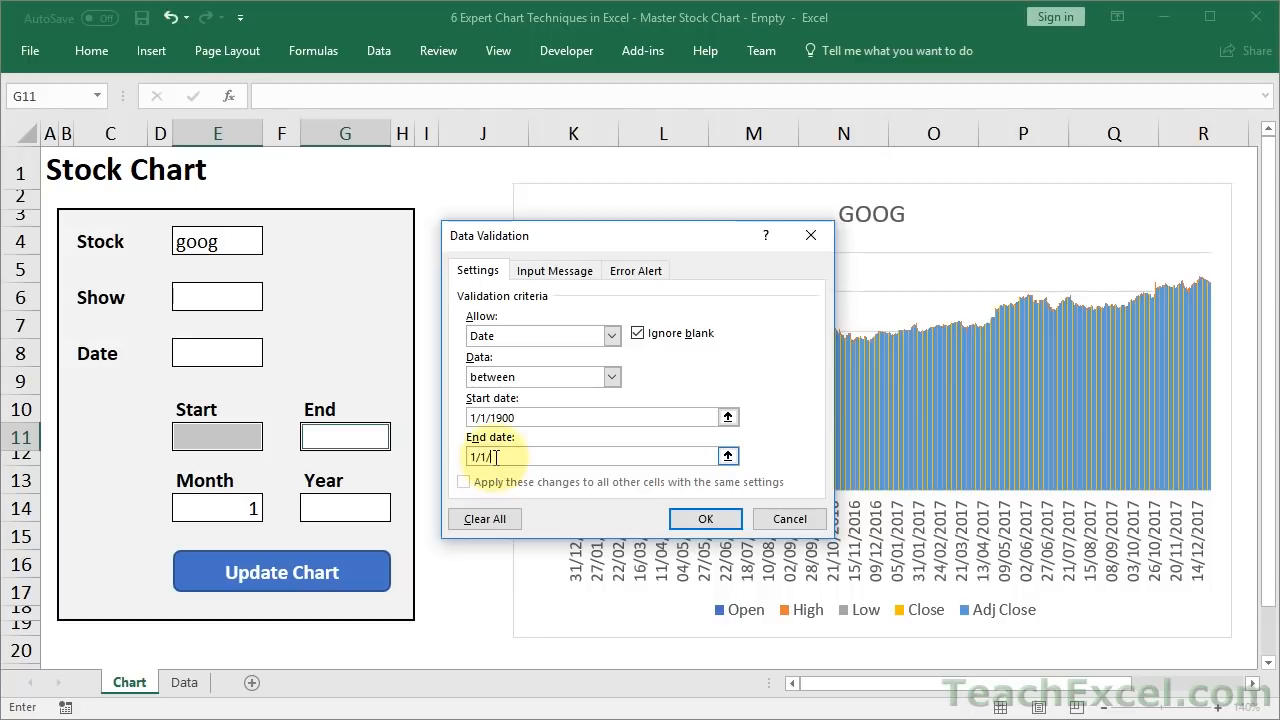
pyautogui.write('3000')
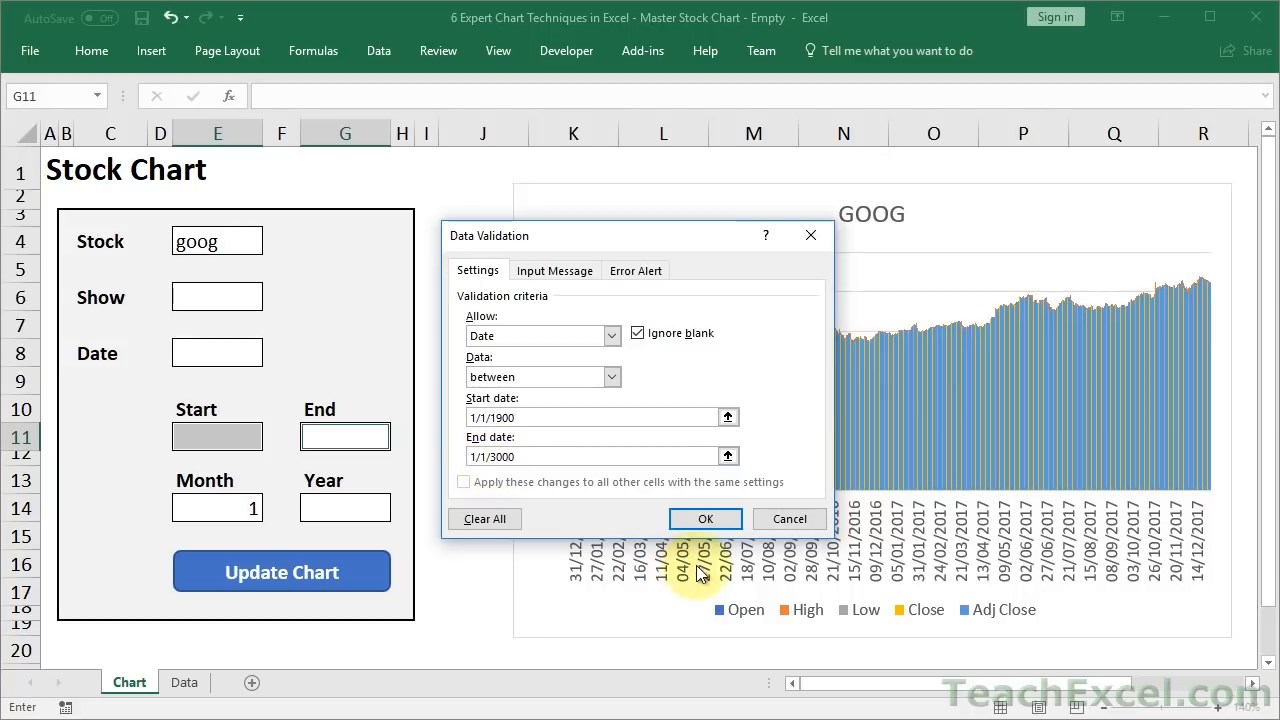
pyautogui.click(693, 520)
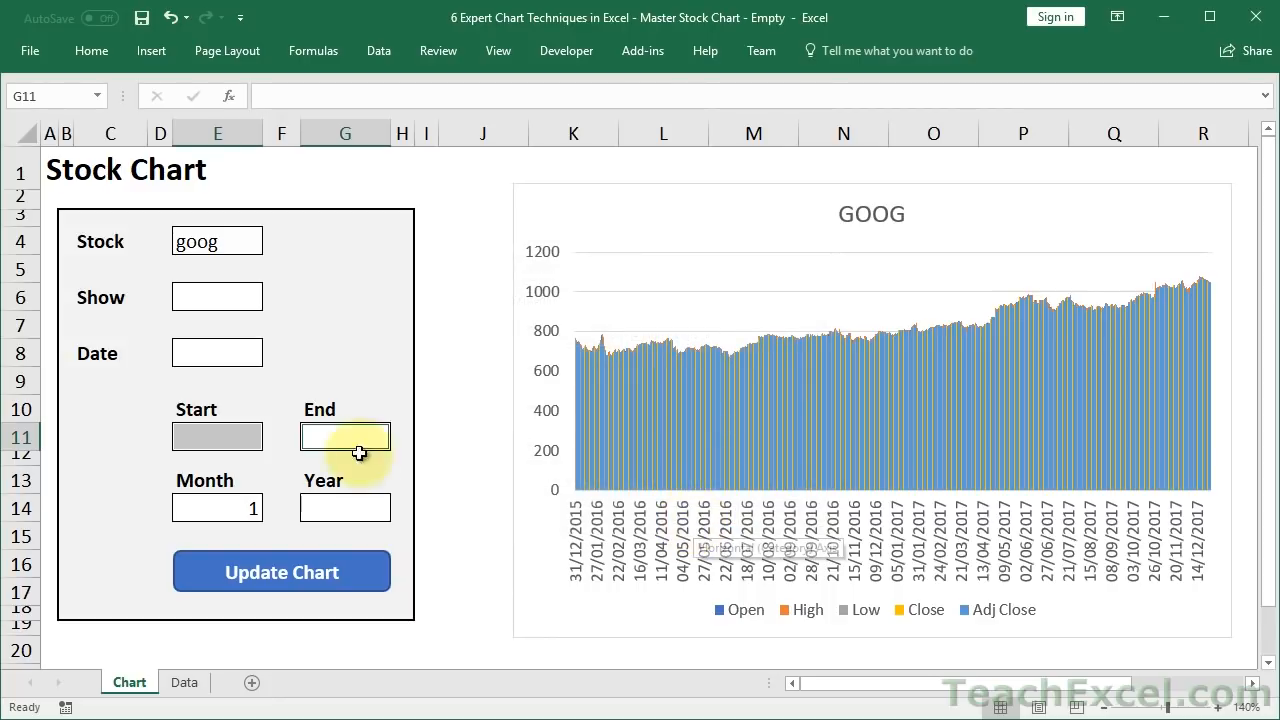
# Test the Start cell's date validation with 13/1/2018 and correct the entry to 1/13/2018
pyautogui.click(238, 442)
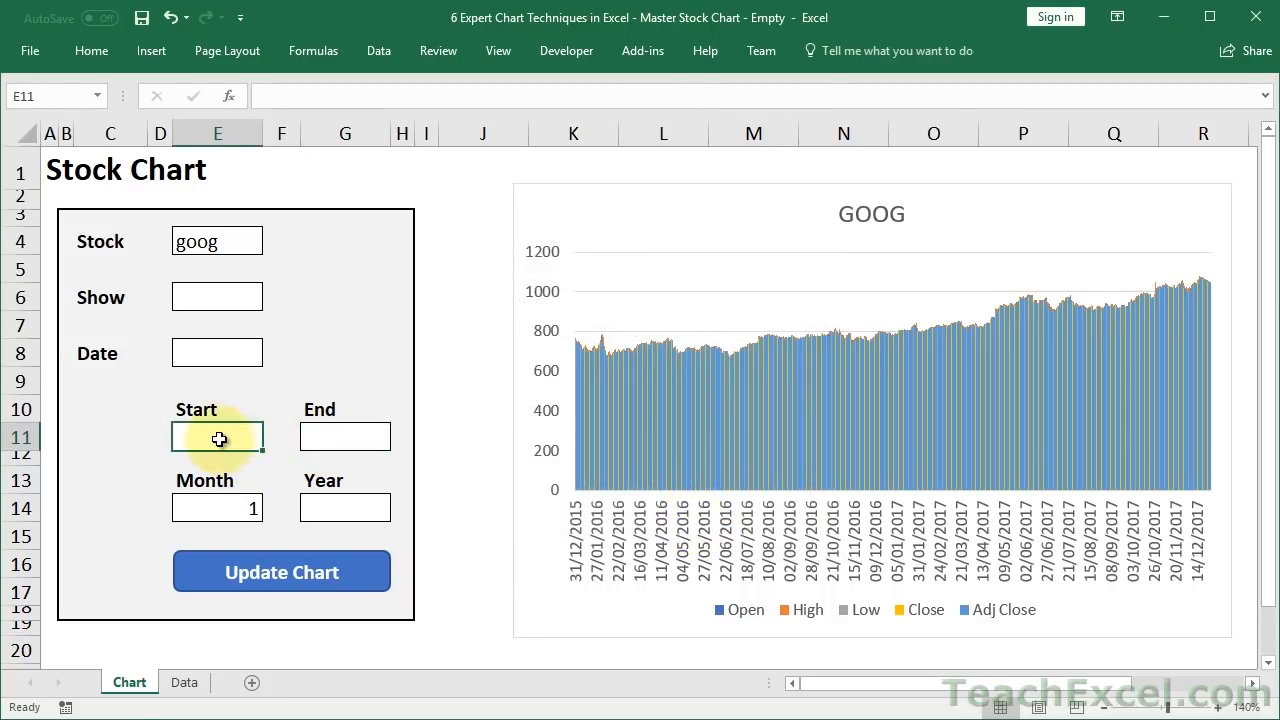
pyautogui.write('13/')
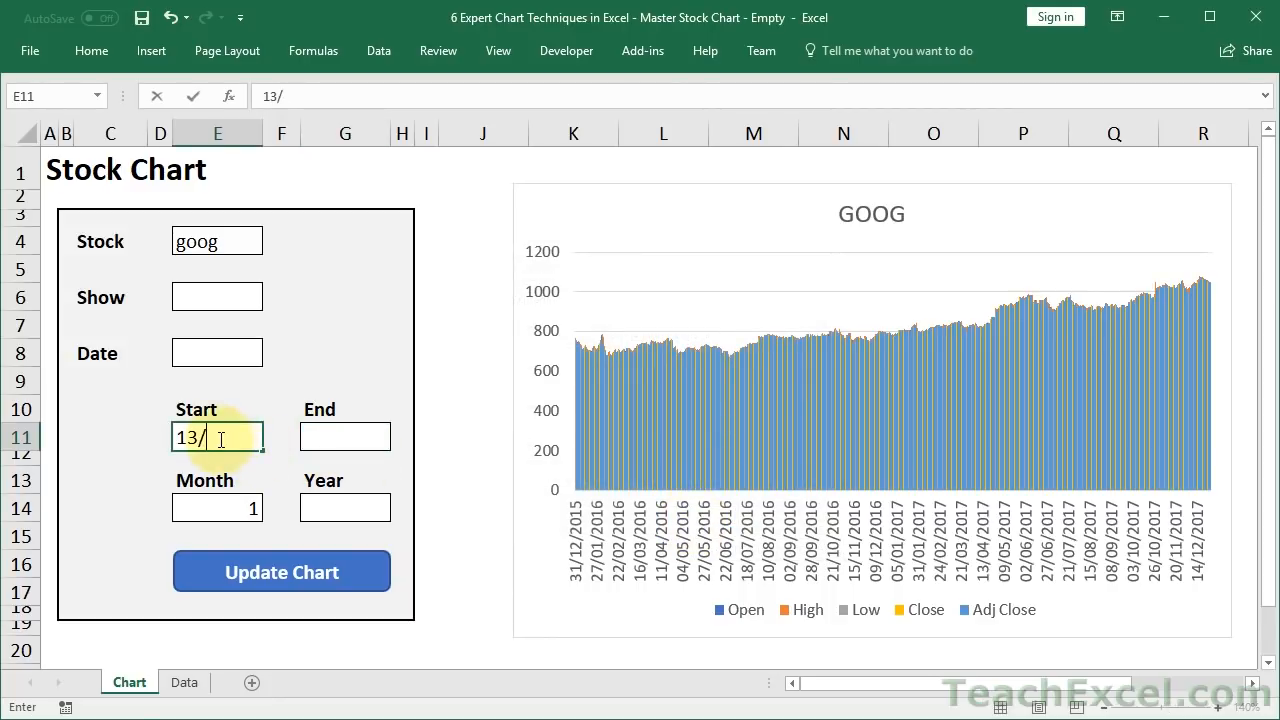
pyautogui.write('1/2018')
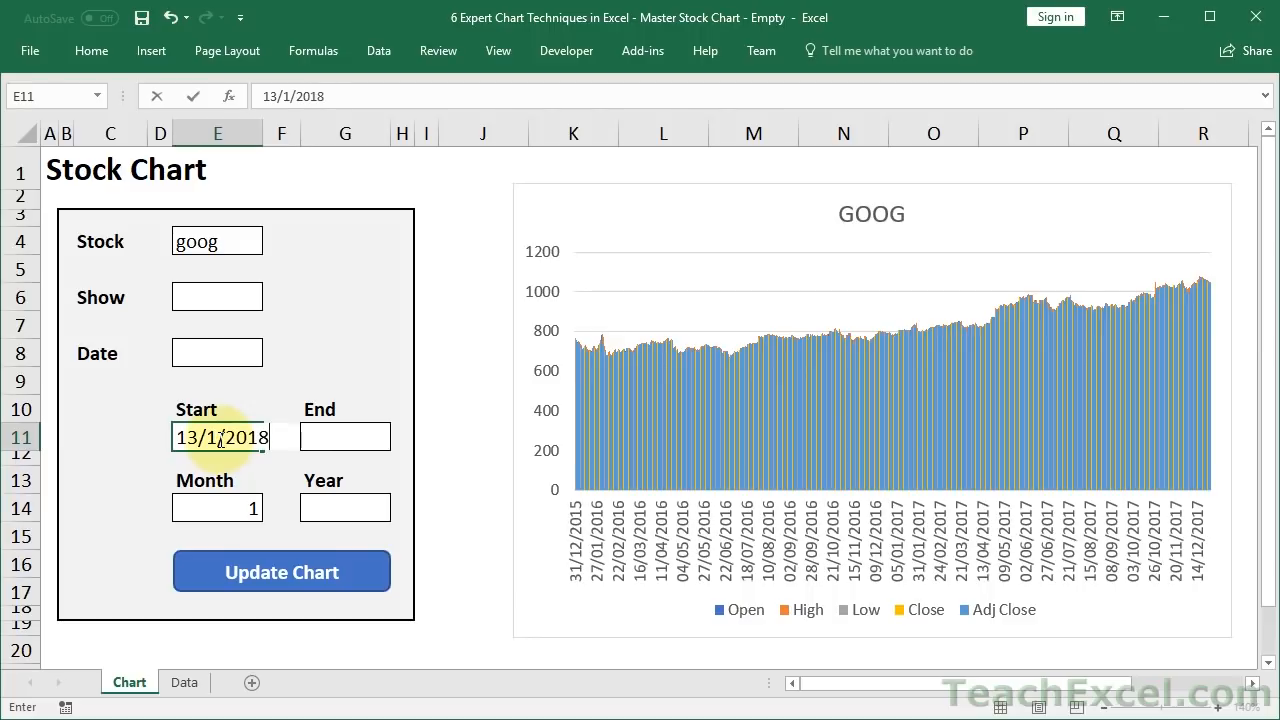
pyautogui.press('Return')
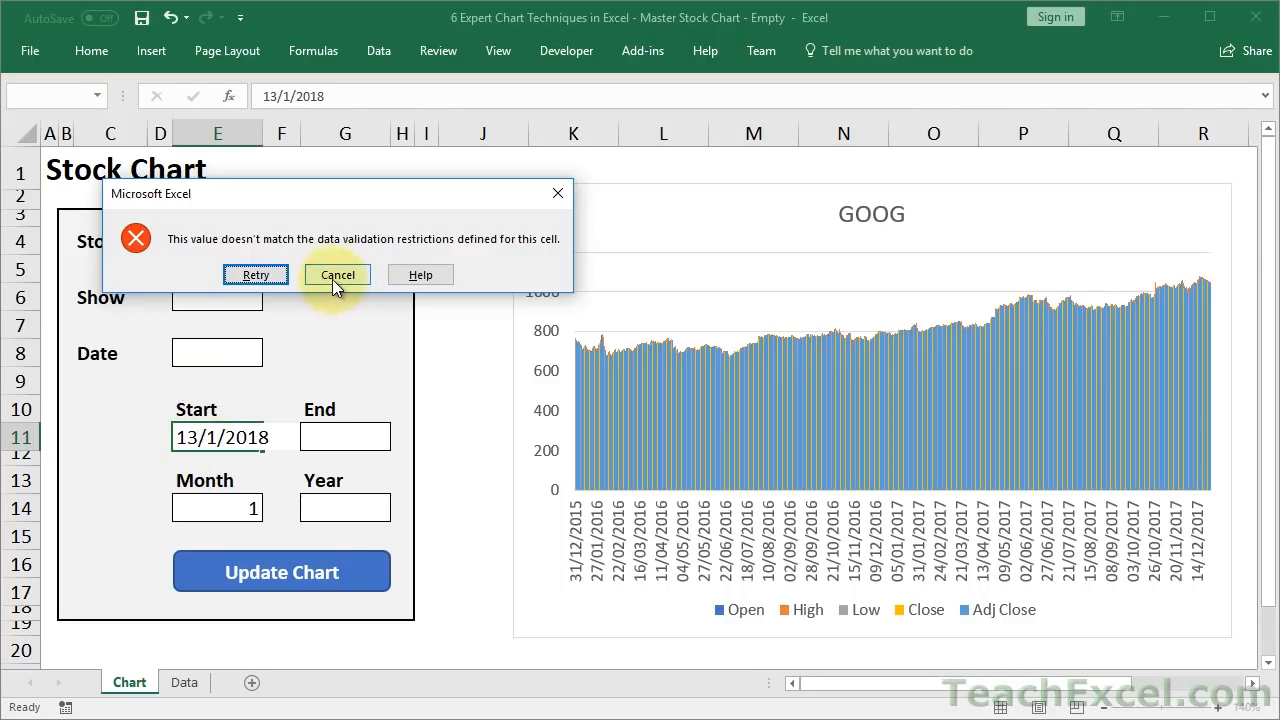
pyautogui.click(262, 280)
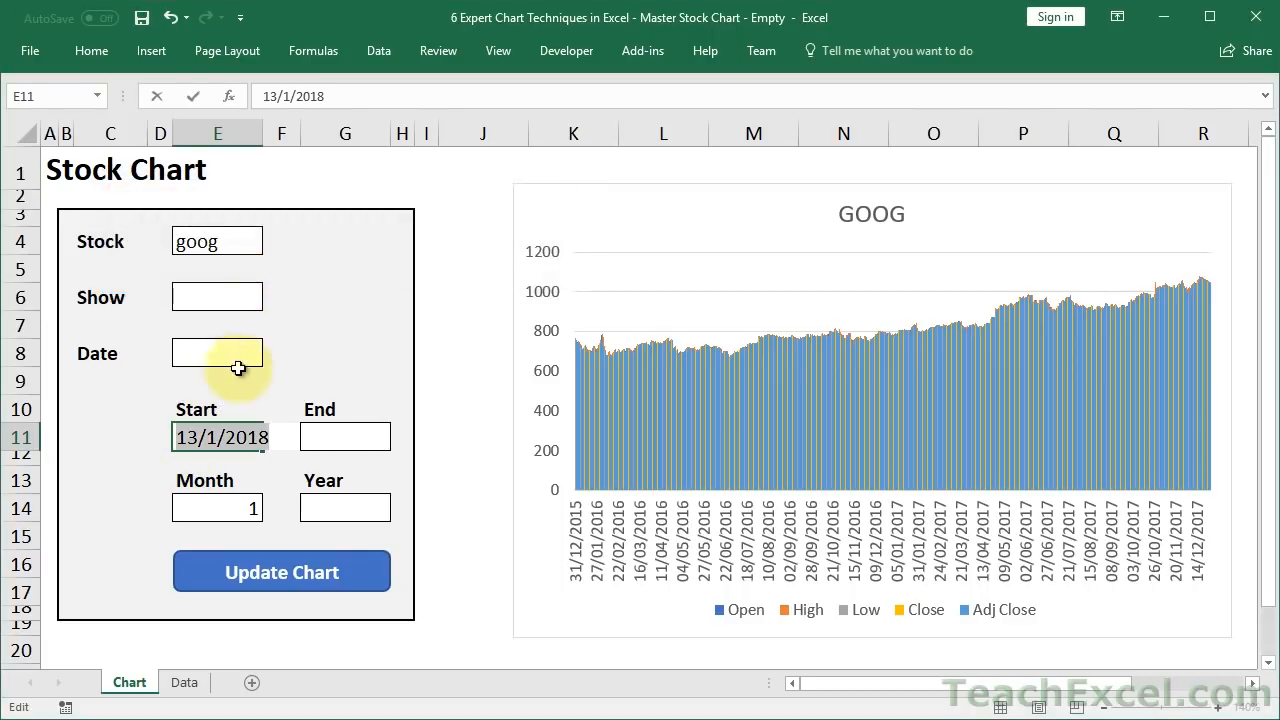
pyautogui.click(196, 437)
pyautogui.press('Delete')
pyautogui.press('Delete')
pyautogui.press('BackSpace')
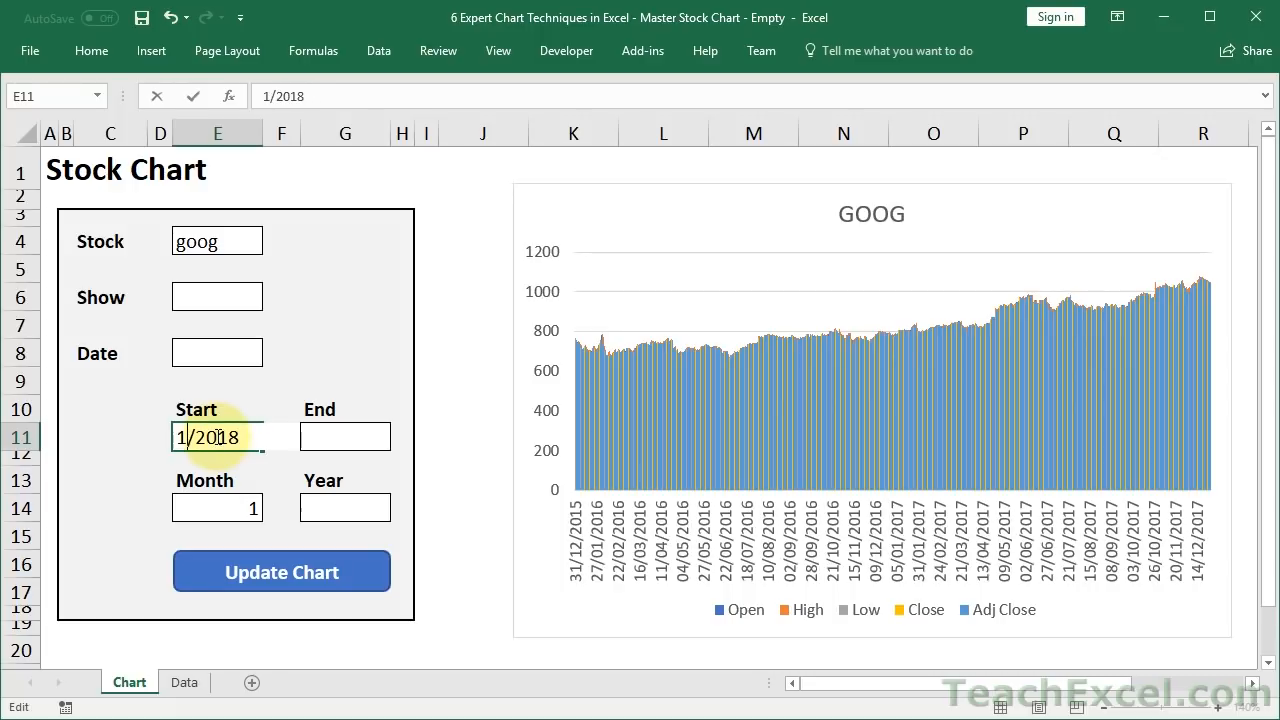
pyautogui.write('/13')
pyautogui.press('Return')
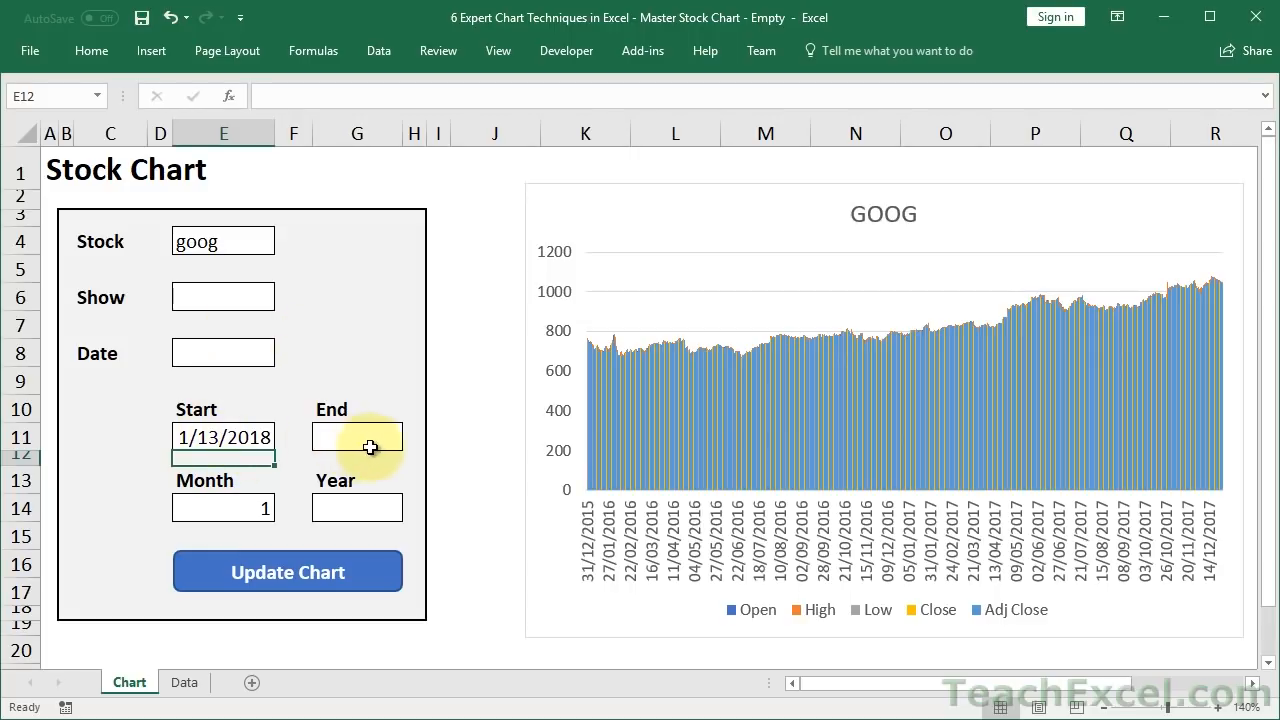
# Widen column G slightly to fit a full date and clear the test date from the Start cell
pyautogui.moveTo(404, 133); pyautogui.dragTo(413, 137)
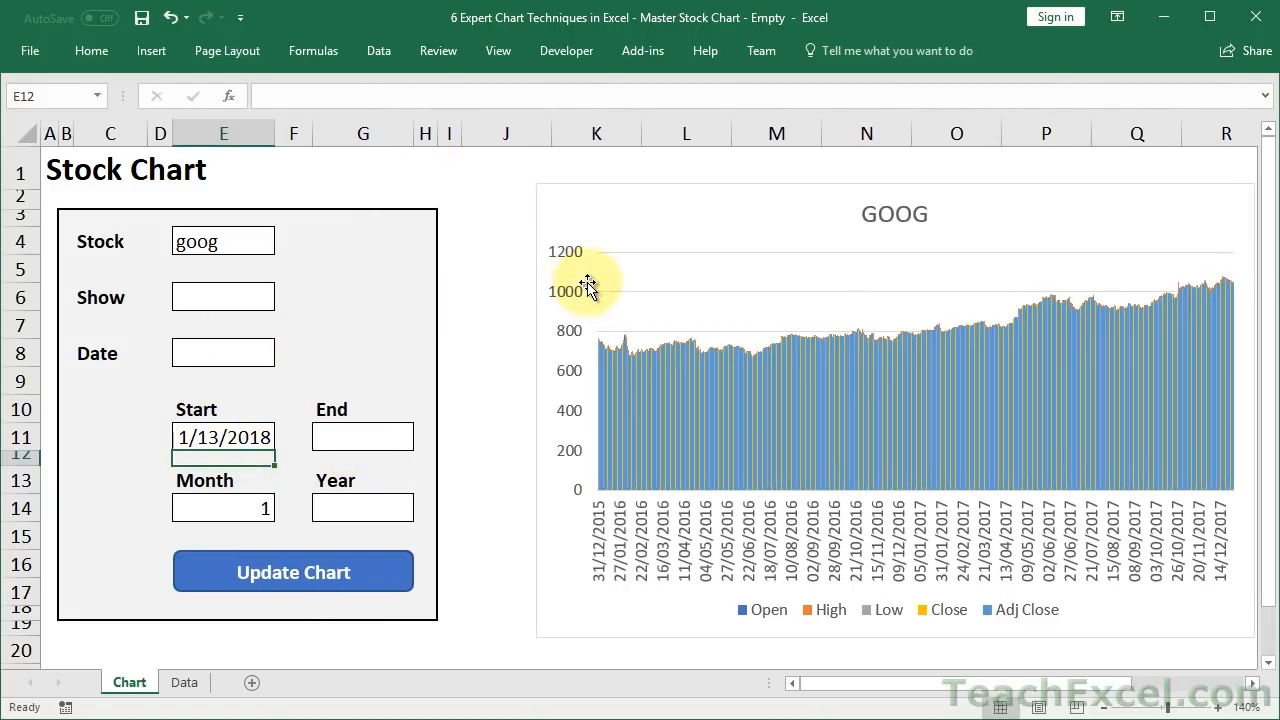
pyautogui.click(233, 435)
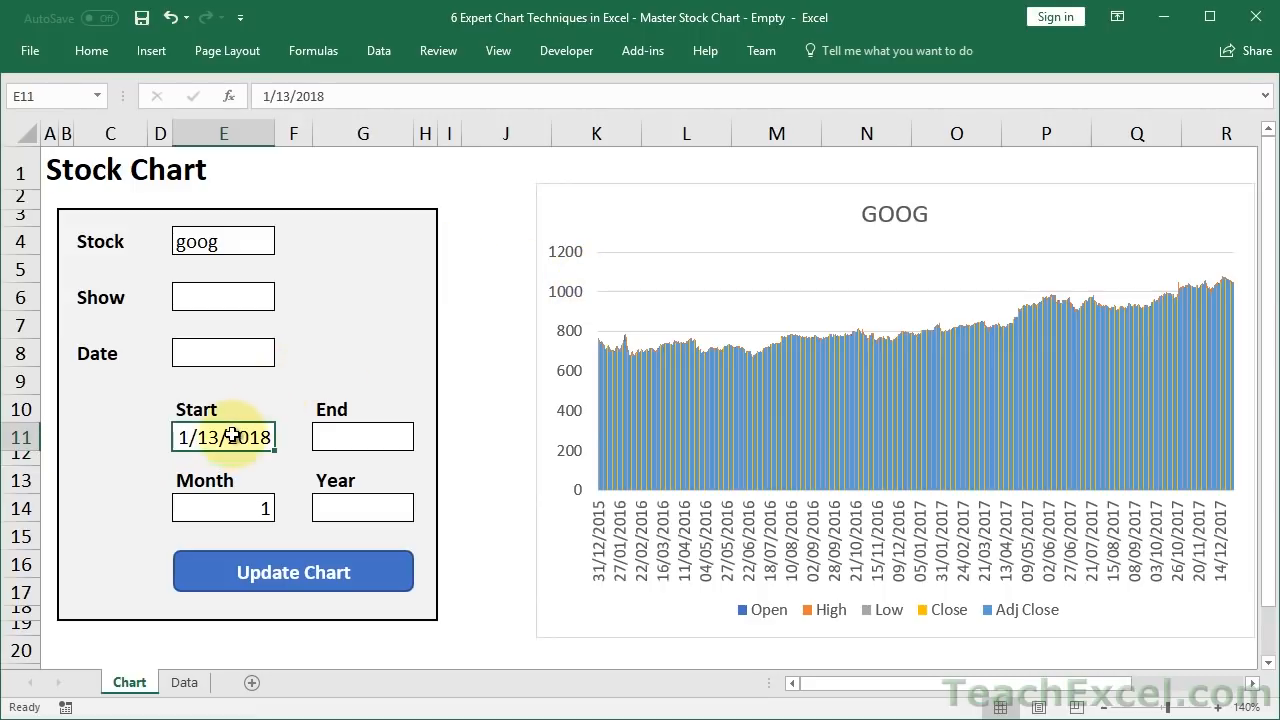
pyautogui.press('Delete')
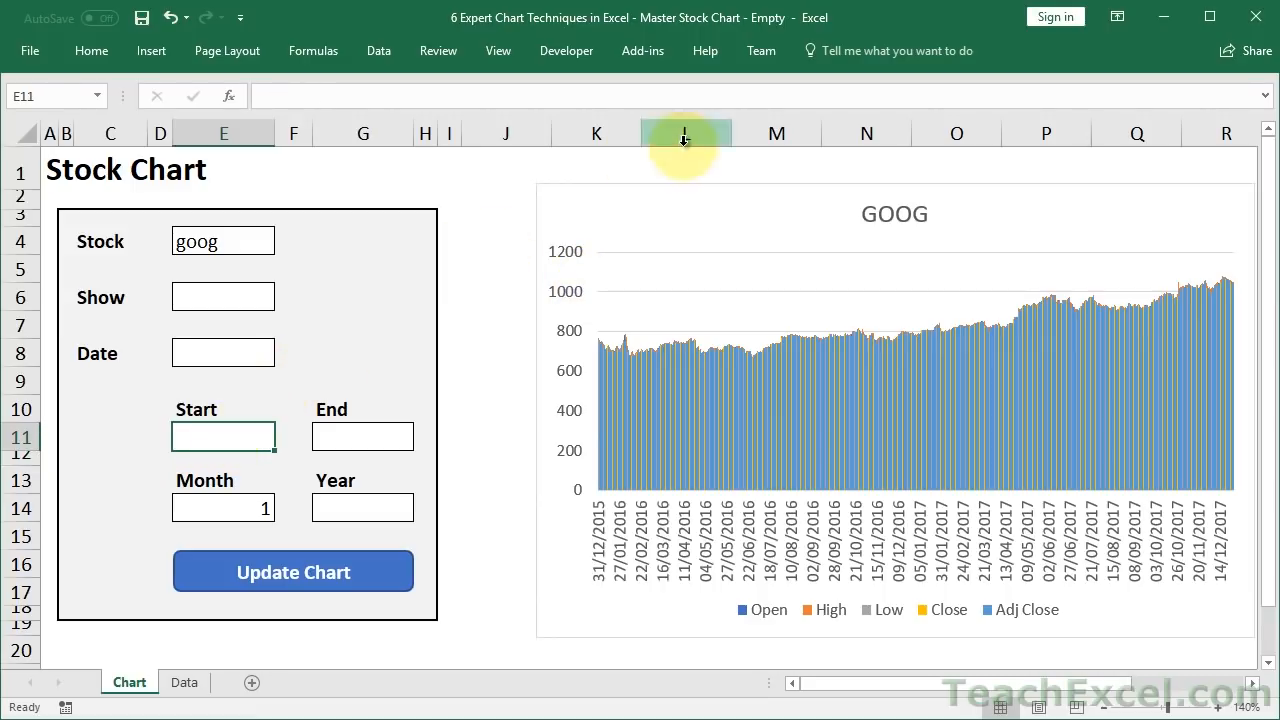
# Move the chart closer to the input panel and set its properties to Don't move or size with cells
pyautogui.click(686, 222)
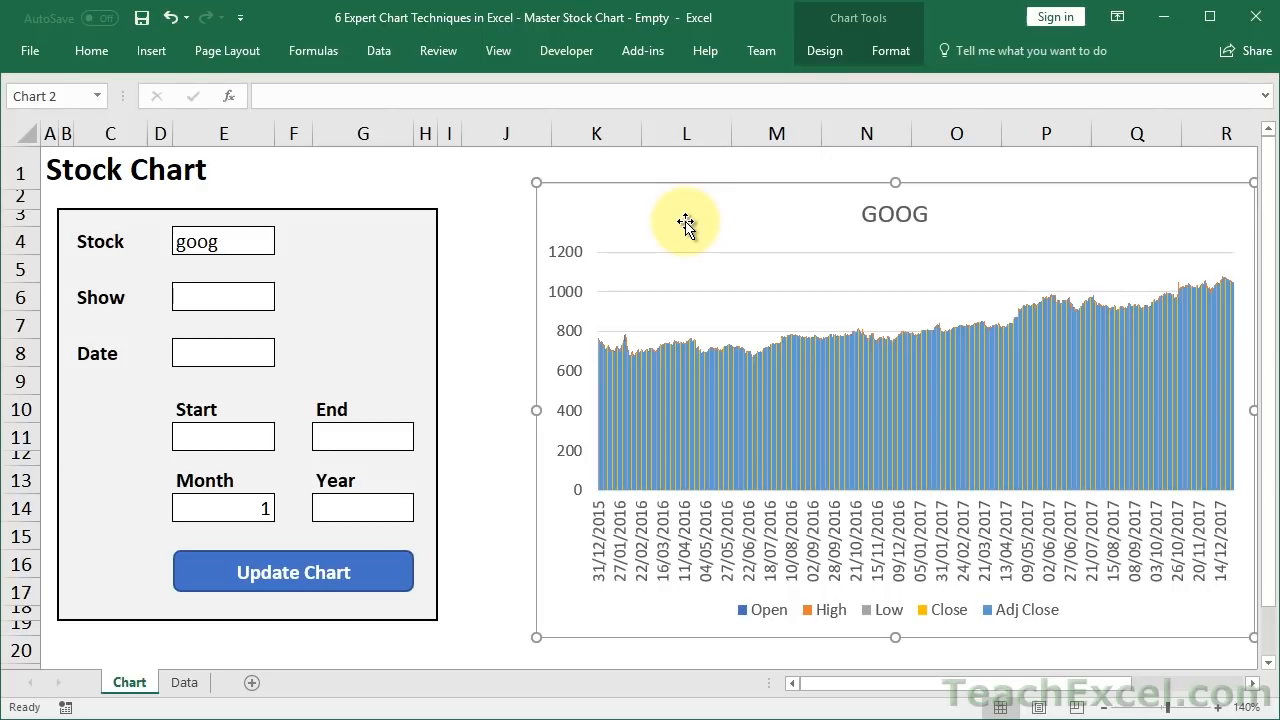
pyautogui.moveTo(686, 222); pyautogui.dragTo(628, 222)
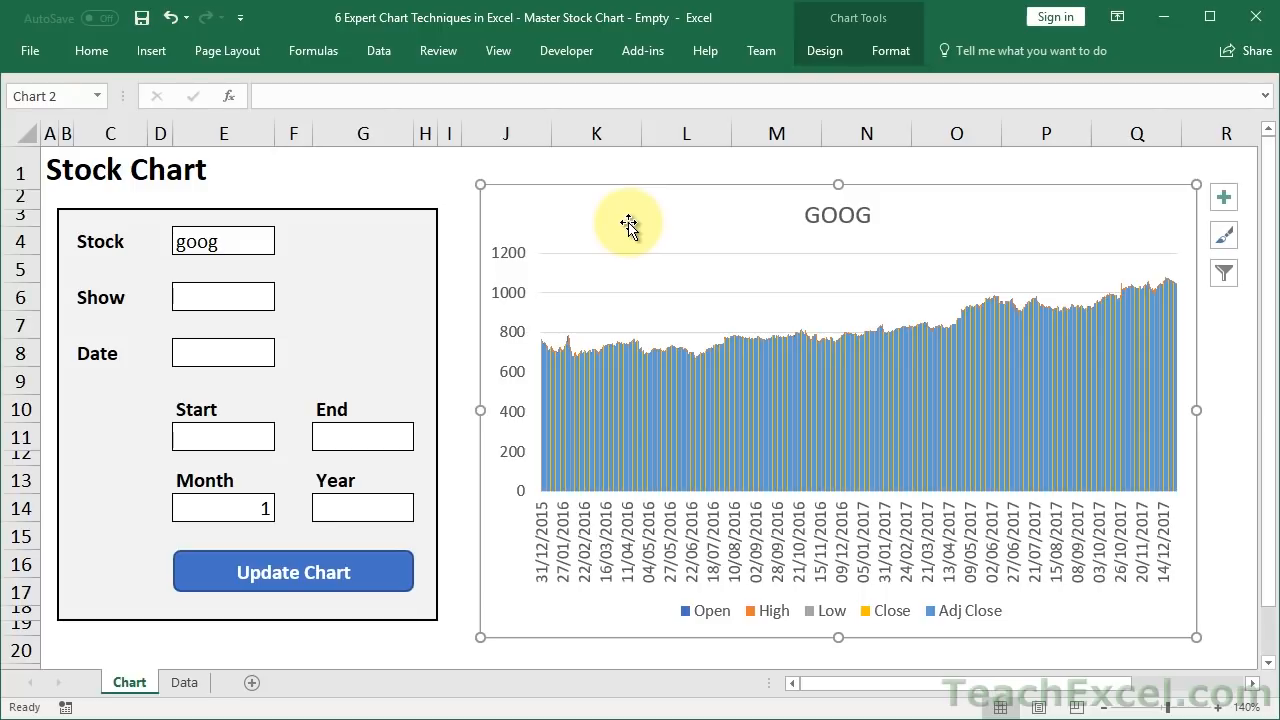
pyautogui.rightClick(535, 219)
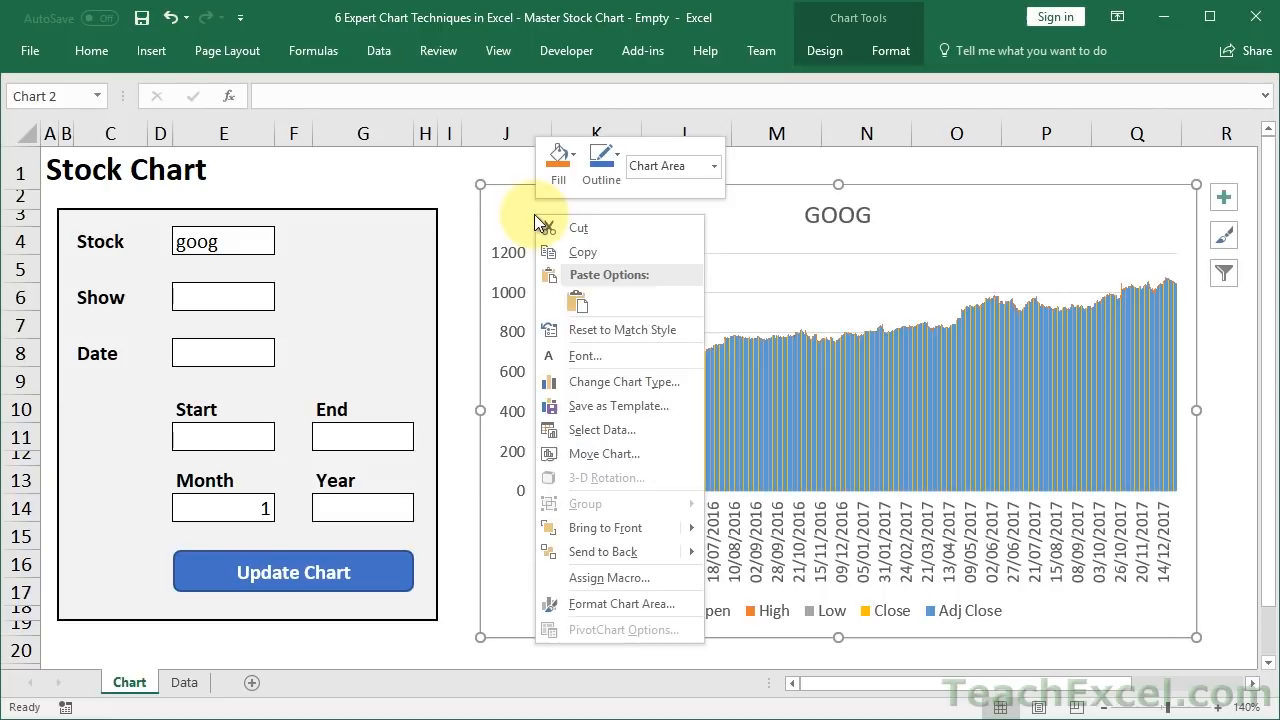
pyautogui.click(620, 604)
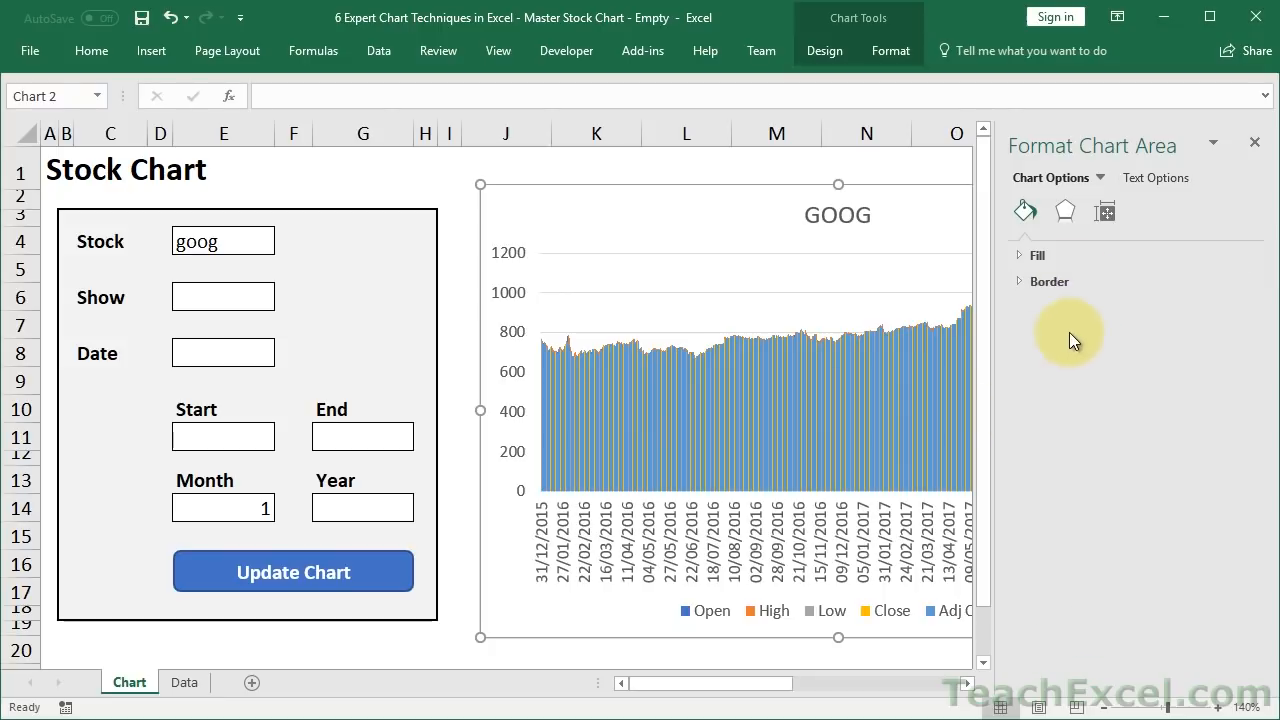
pyautogui.click(1108, 214)
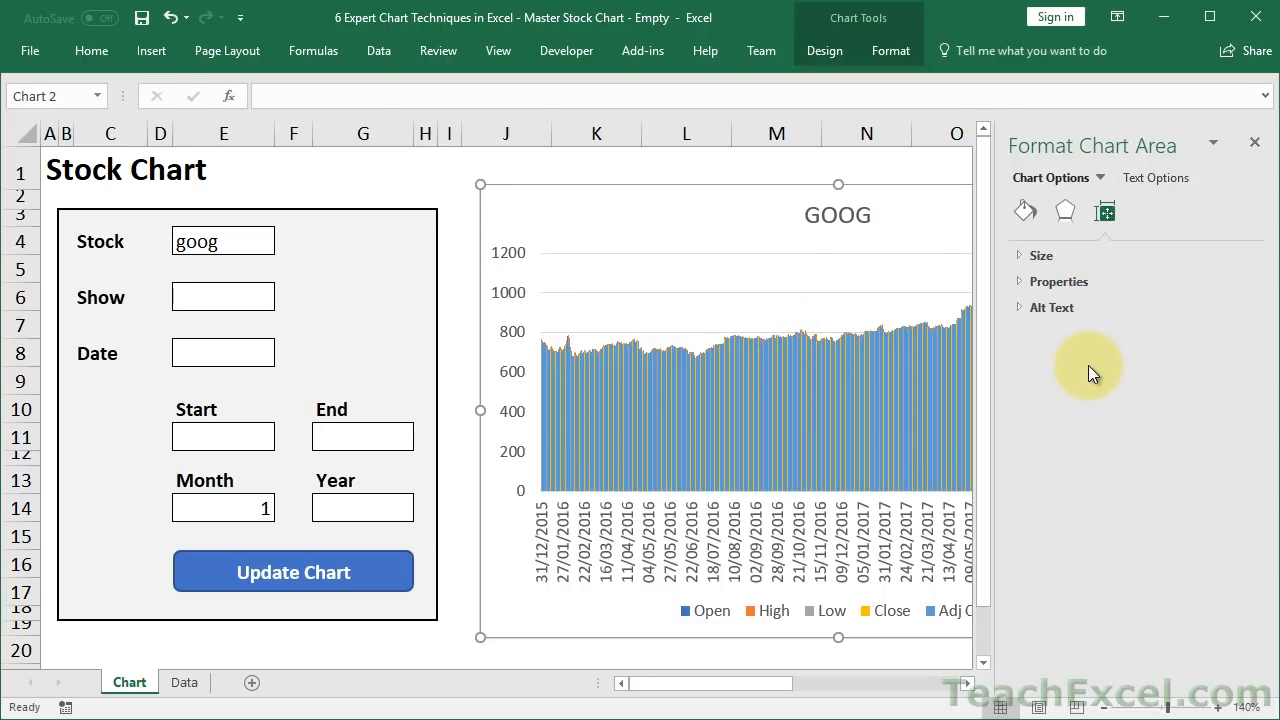
pyautogui.click(1020, 282)
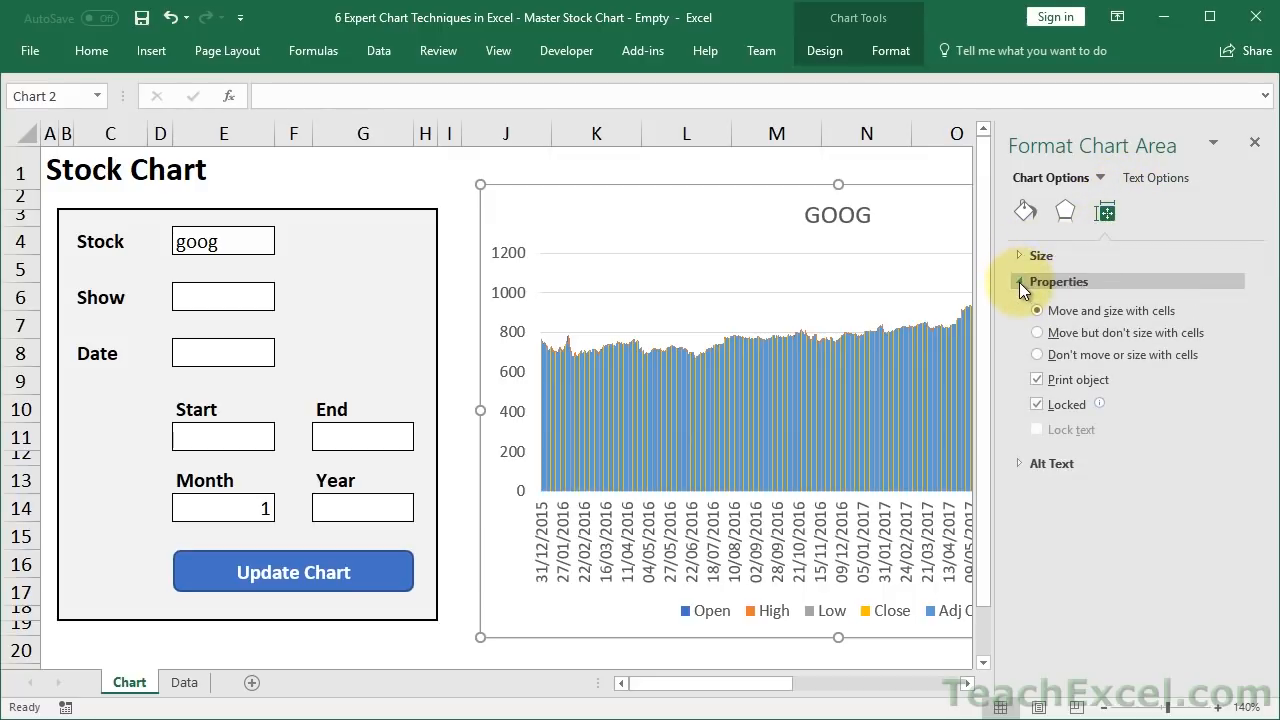
pyautogui.click(1040, 355)
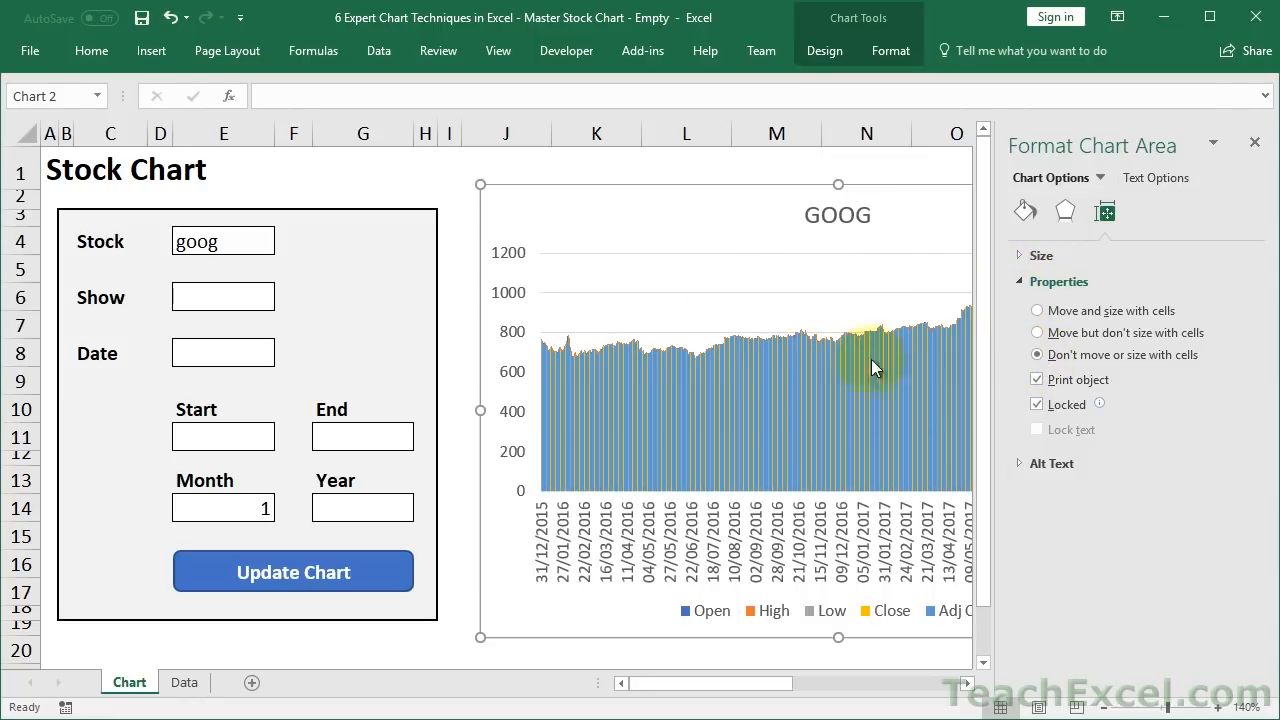
pyautogui.click(1254, 142)
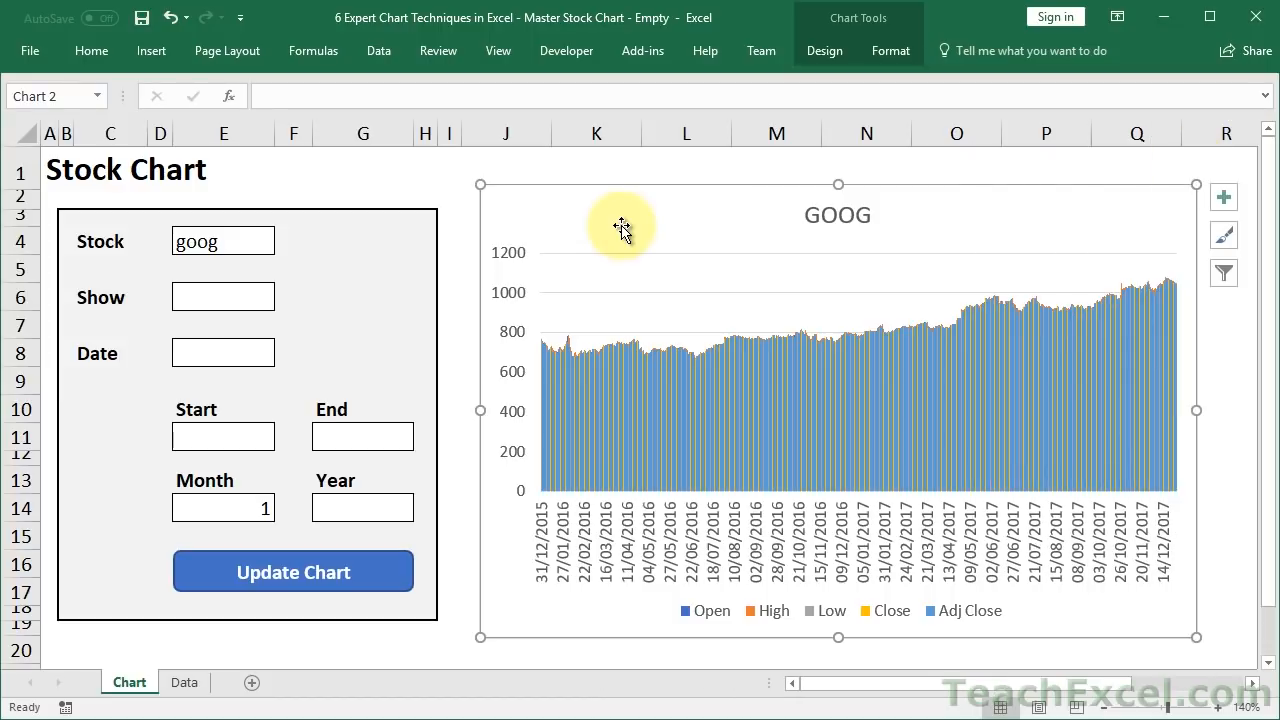
pyautogui.click(452, 268)
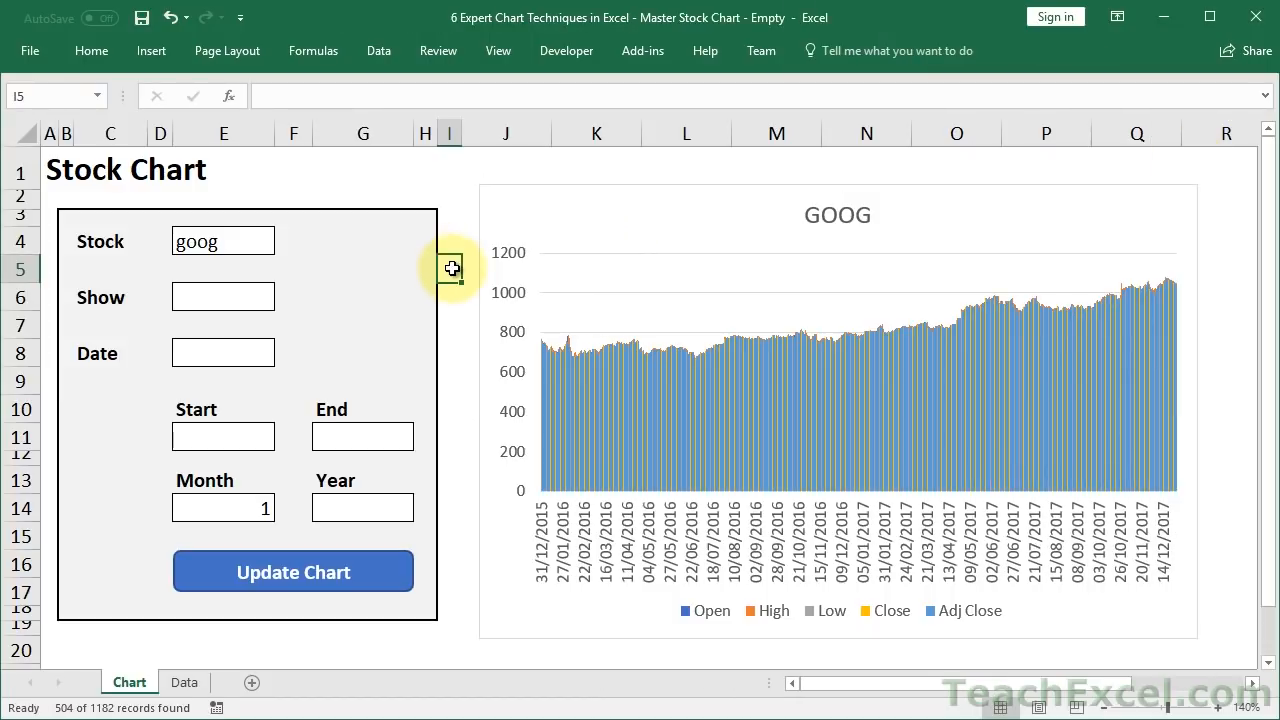